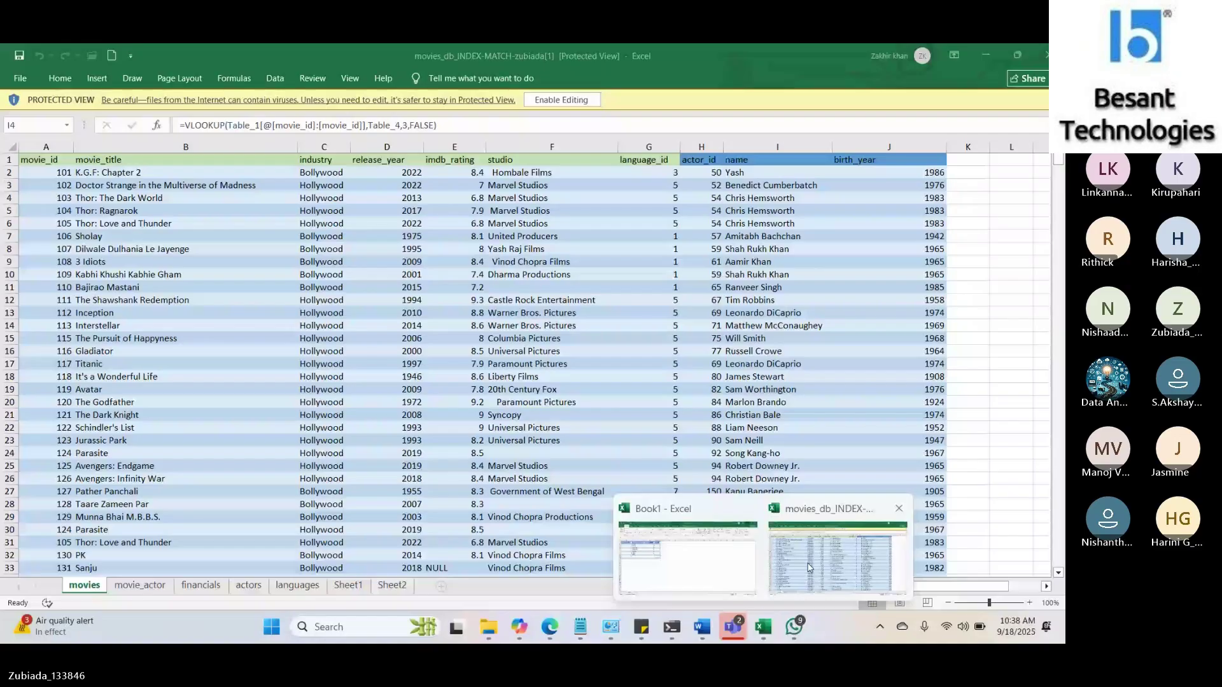
Step: Bring the movies_db INDEX-MATCH workbook to the front in Excel
{"action": "left_click", "coordinate": [808, 567]}
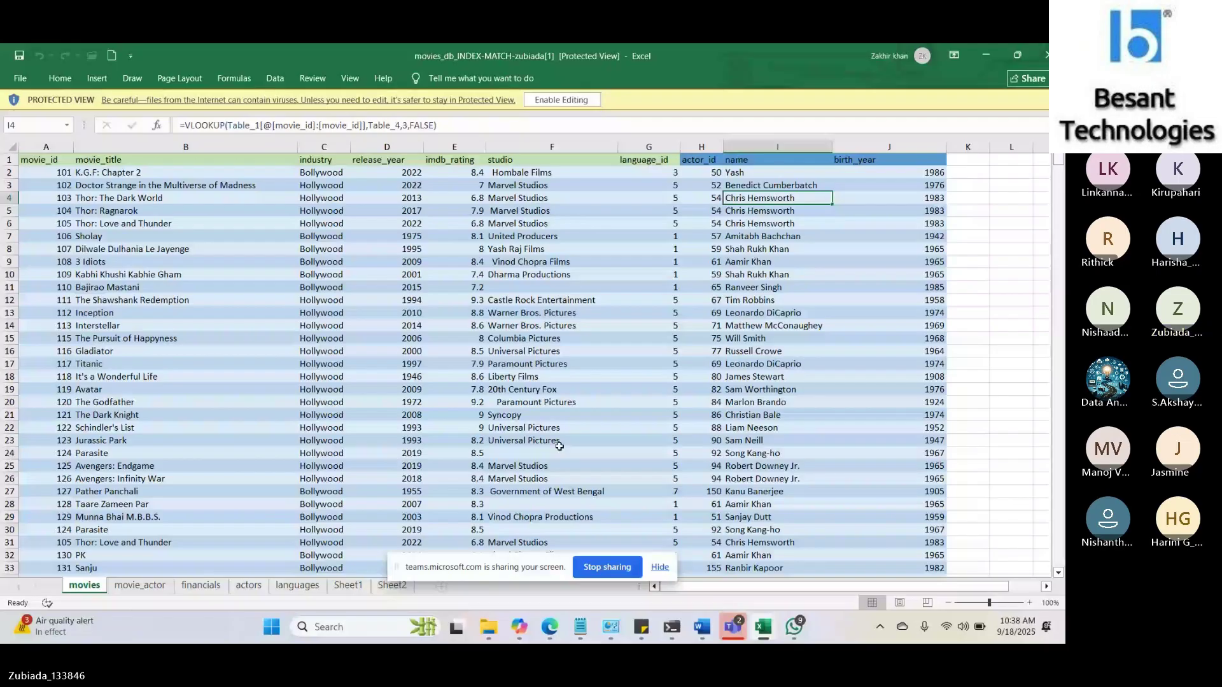
{"action": "left_click", "coordinate": [727, 617]}
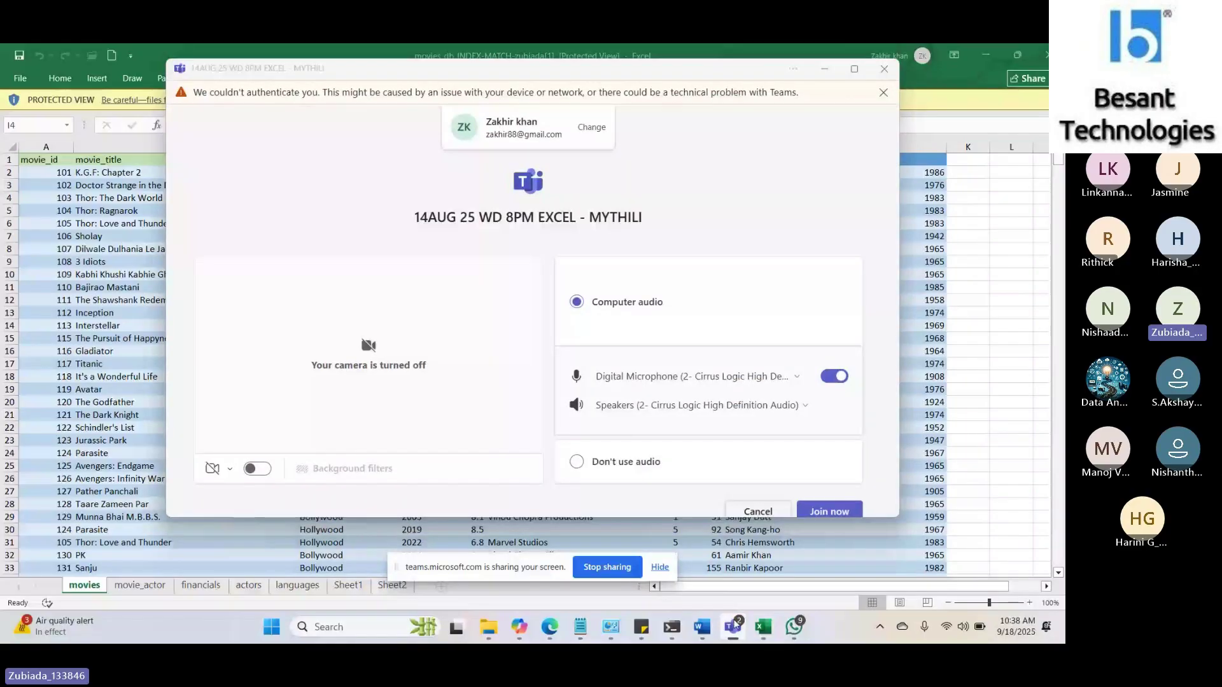
{"action": "left_click", "coordinate": [734, 625]}
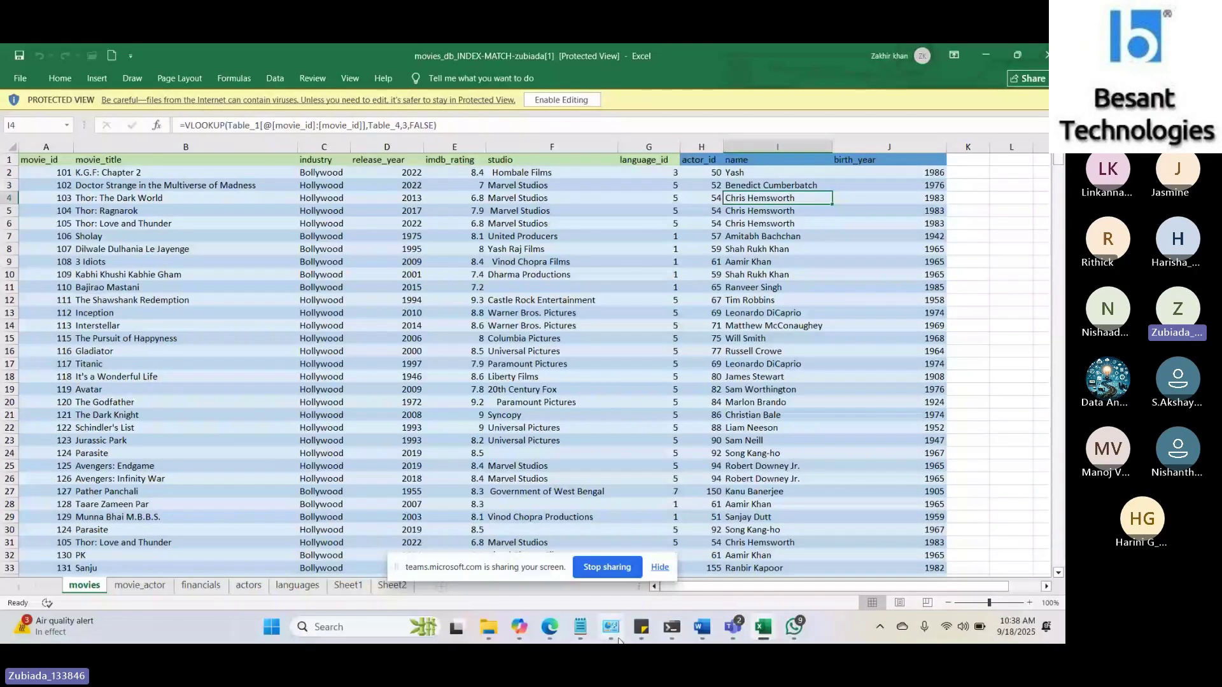
{"action": "left_click", "coordinate": [726, 625]}
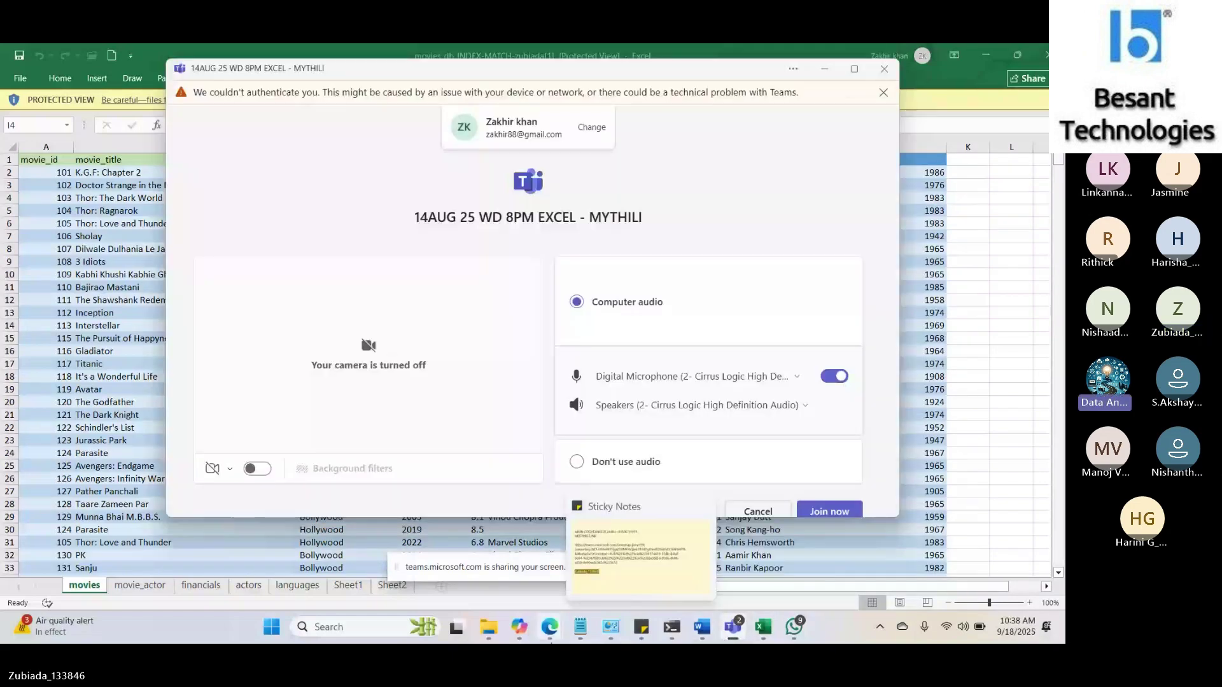
{"action": "mouse_move", "coordinate": [550, 627]}
{"action": "mouse_move", "coordinate": [655, 563]}
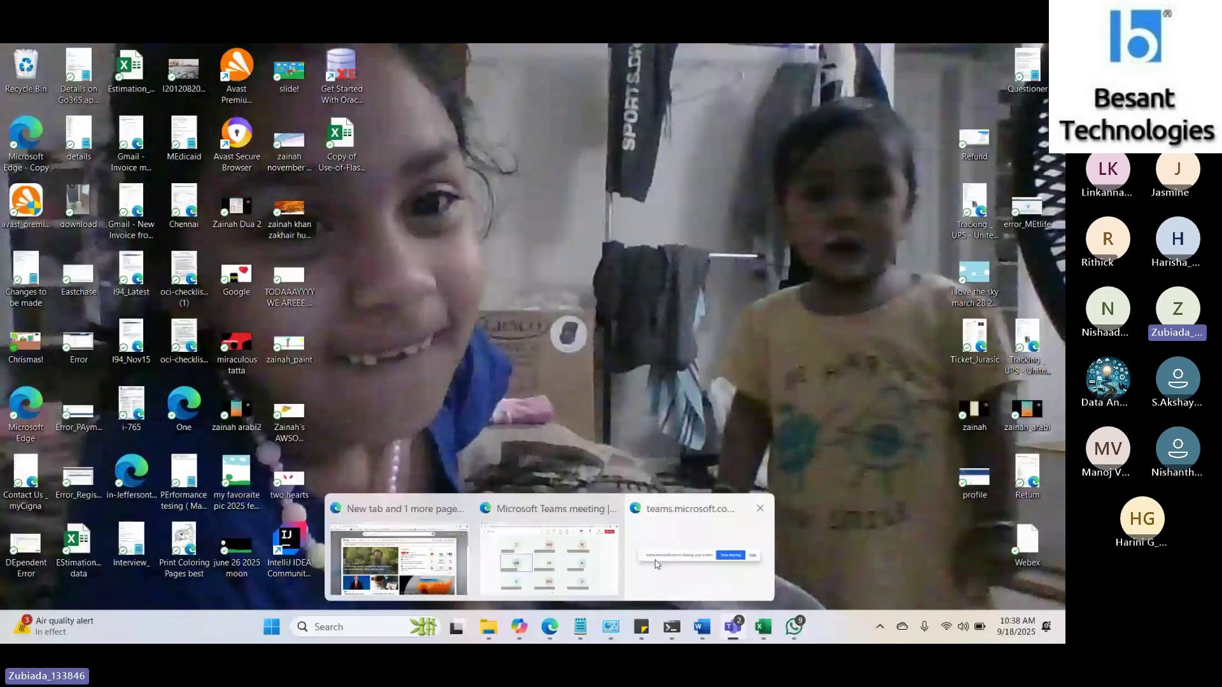
{"action": "mouse_move", "coordinate": [763, 627]}
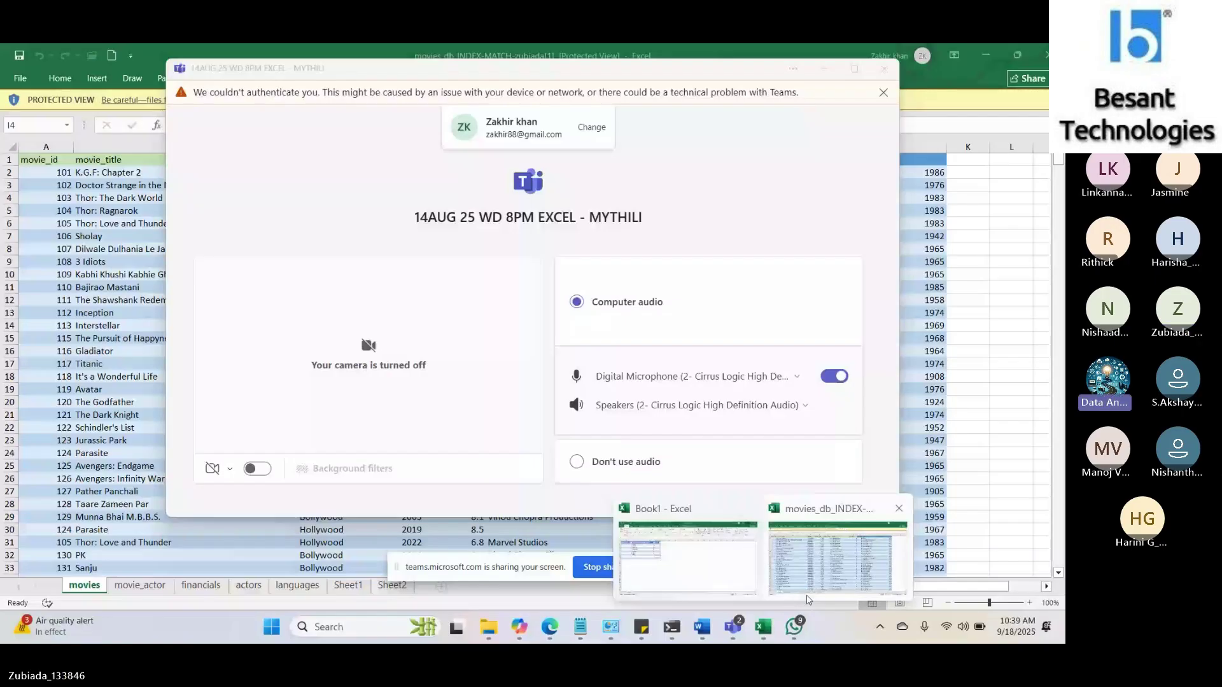
{"action": "left_click", "coordinate": [807, 600]}
Step: View the studio through birth_year columns of the movies sheet from the header row at 175% zoom
{"action": "scroll", "coordinate": [648, 236], "scroll_direction": "down", "scroll_amount": 1}
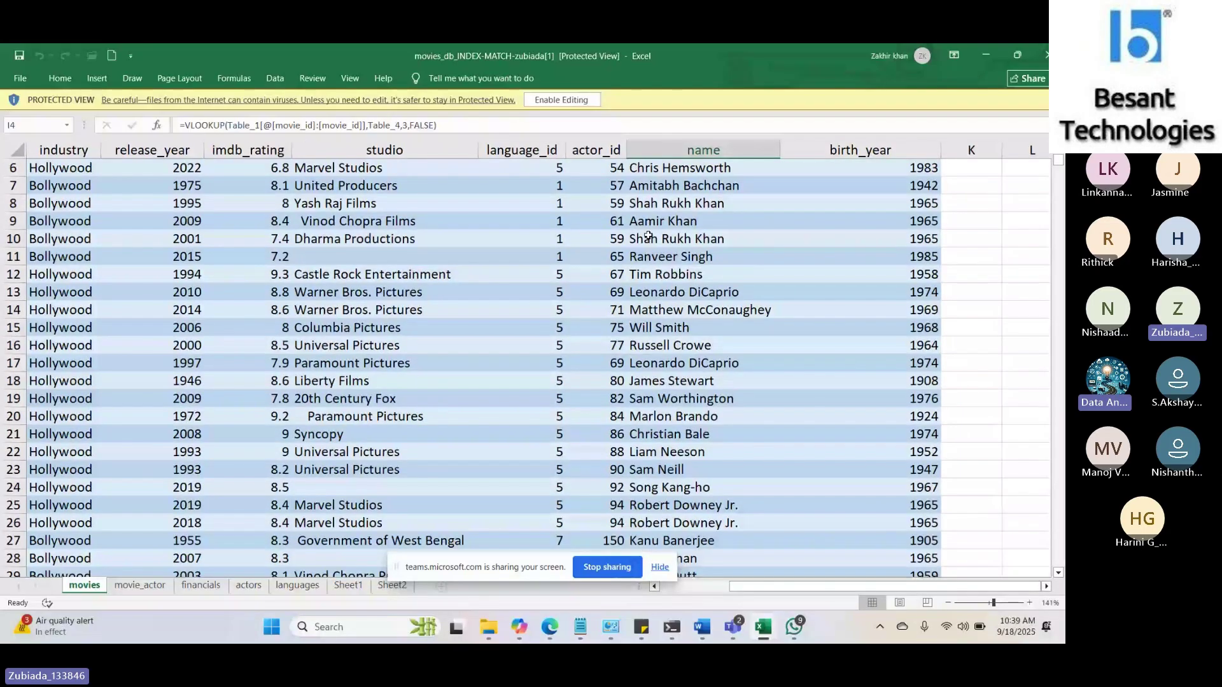
{"action": "scroll", "coordinate": [647, 237], "scroll_direction": "up", "scroll_amount": 1}
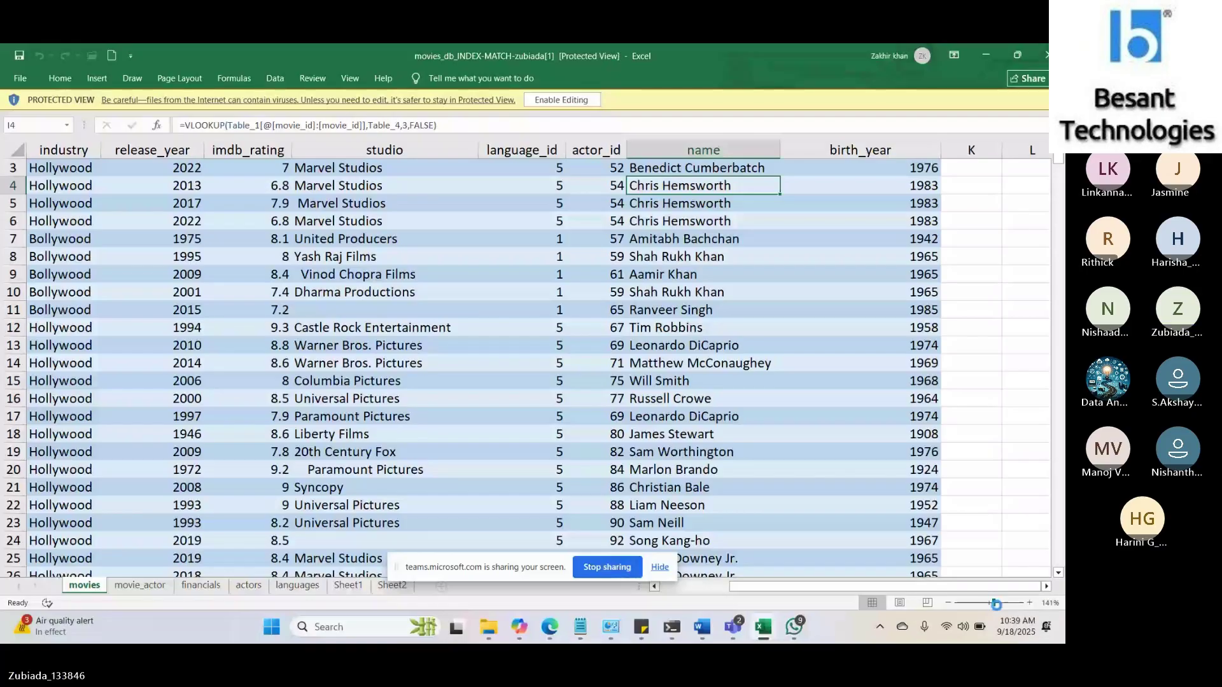
{"action": "left_click_drag", "start_coordinate": [993, 603], "coordinate": [1013, 603]}
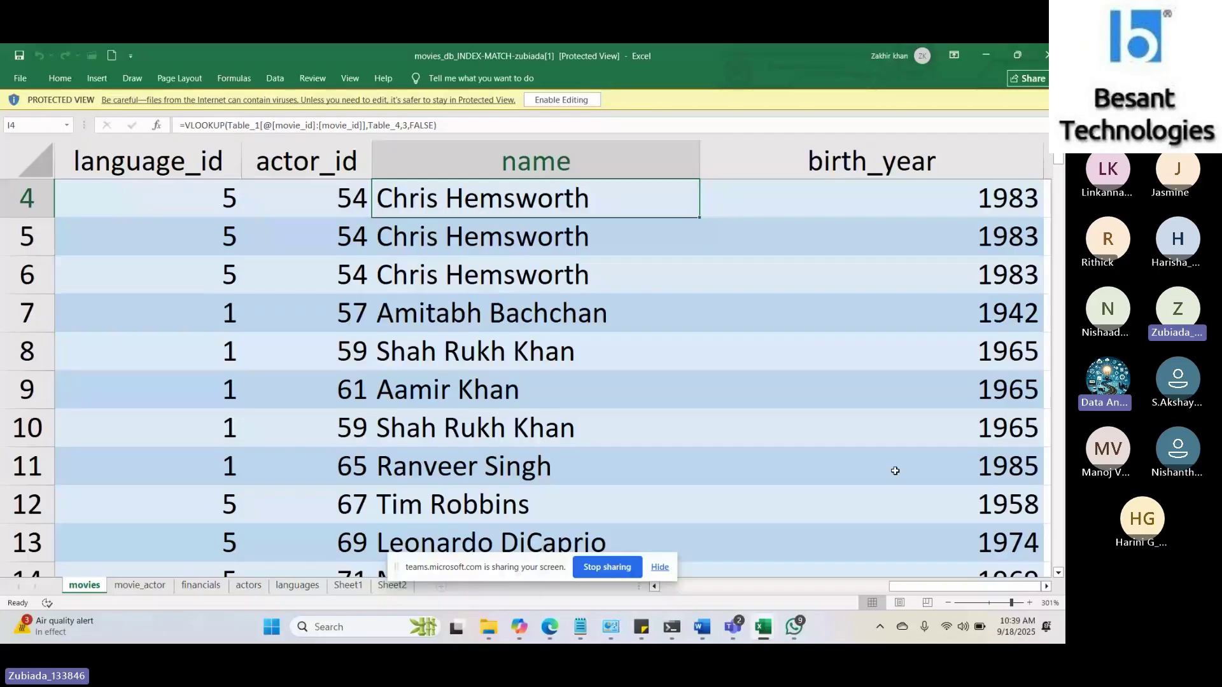
{"action": "scroll", "coordinate": [894, 471], "scroll_direction": "down", "scroll_amount": 1, "text": "ctrl"}
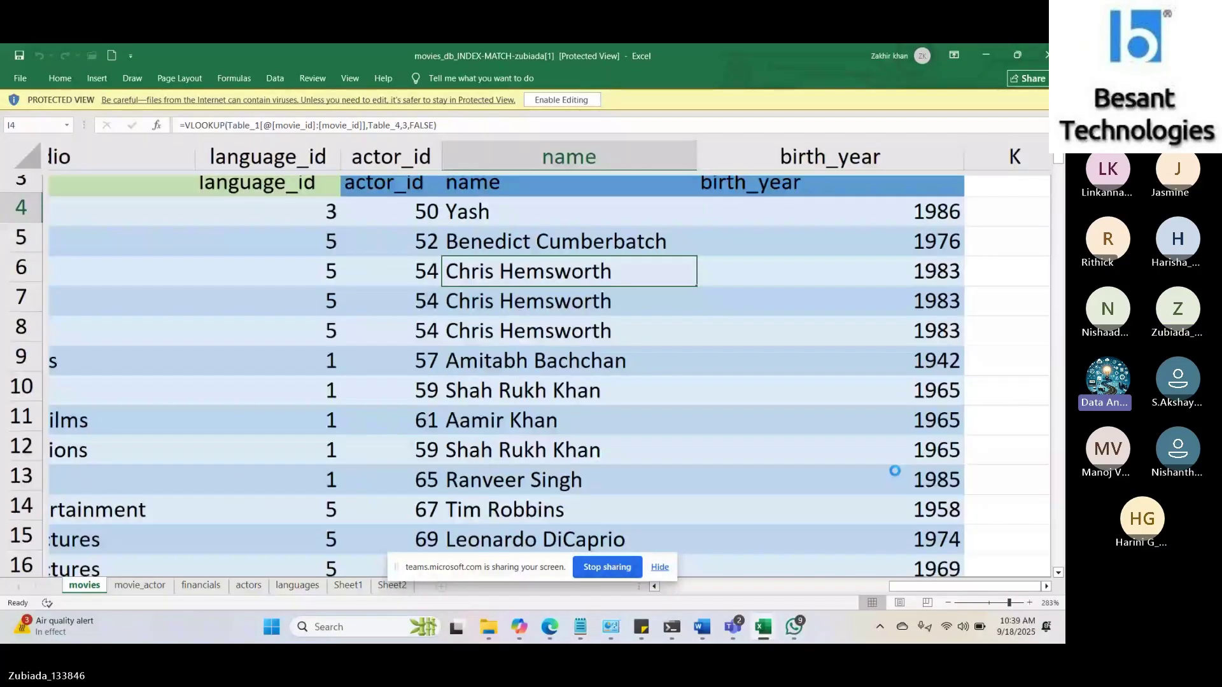
{"action": "scroll", "coordinate": [895, 471], "scroll_direction": "down", "scroll_amount": 1, "text": "ctrl"}
{"action": "scroll", "coordinate": [688, 445], "scroll_direction": "down", "scroll_amount": 4, "text": "ctrl"}
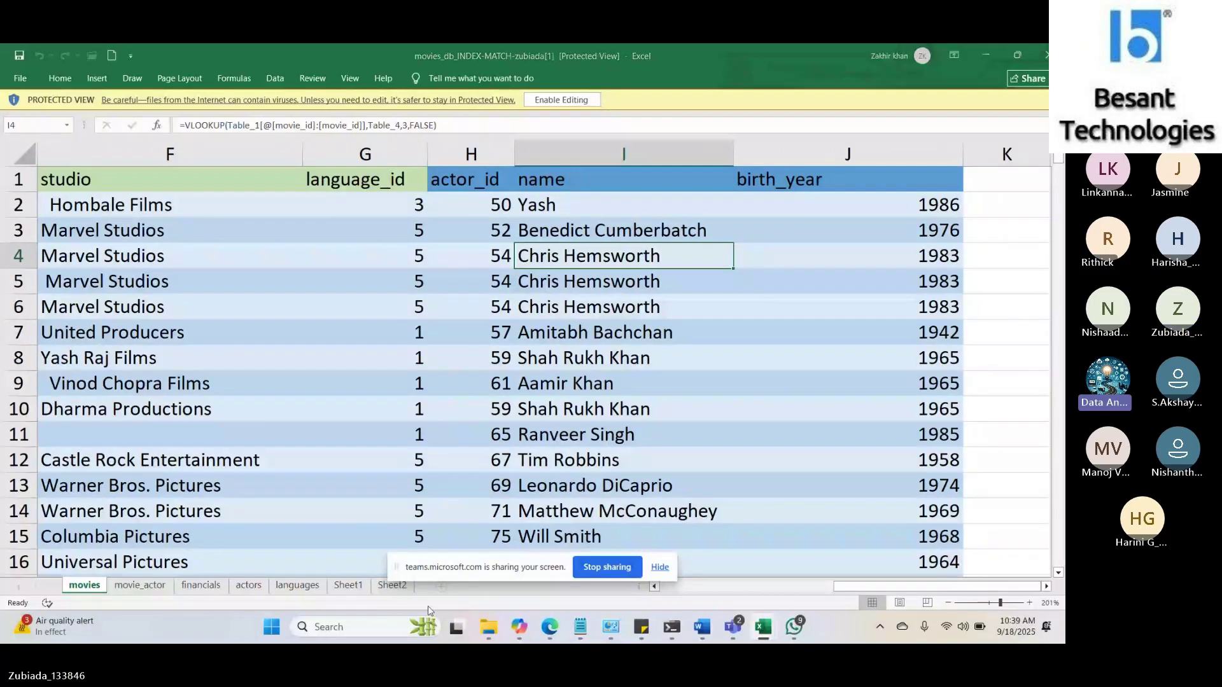
{"action": "scroll", "coordinate": [708, 328], "scroll_direction": "down", "scroll_amount": 2}
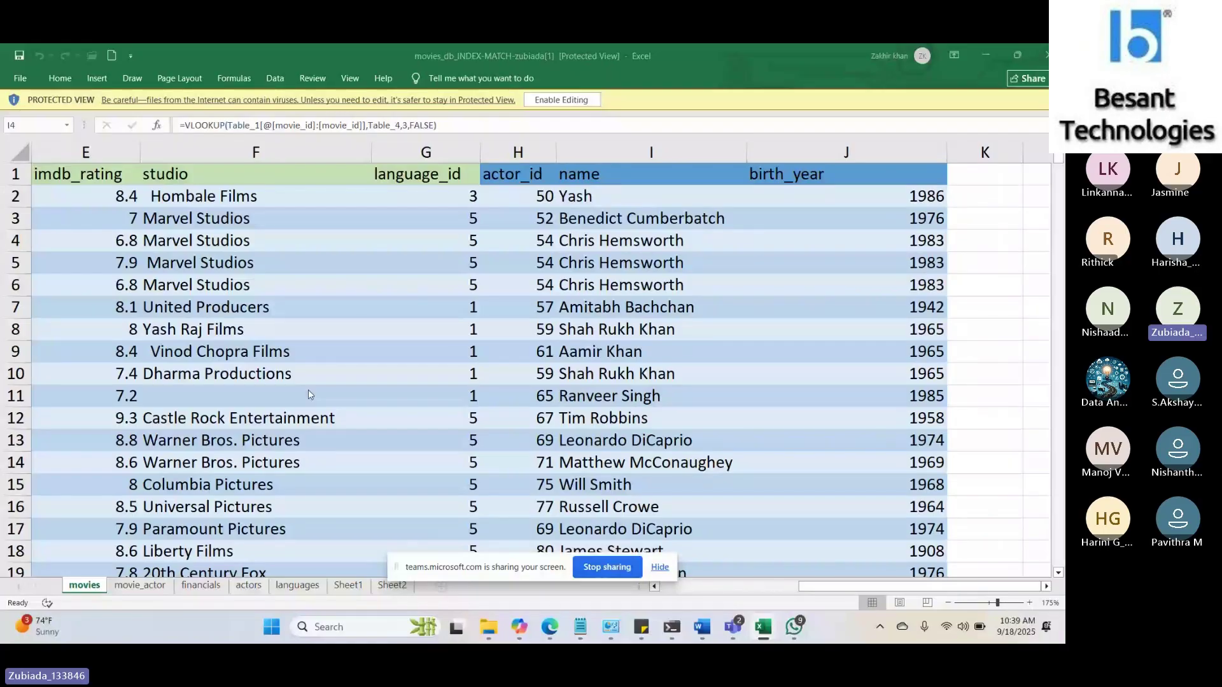
Step: Look over the actors and movie_actor sheets and return to the movies sheet
{"action": "left_click", "coordinate": [248, 585]}
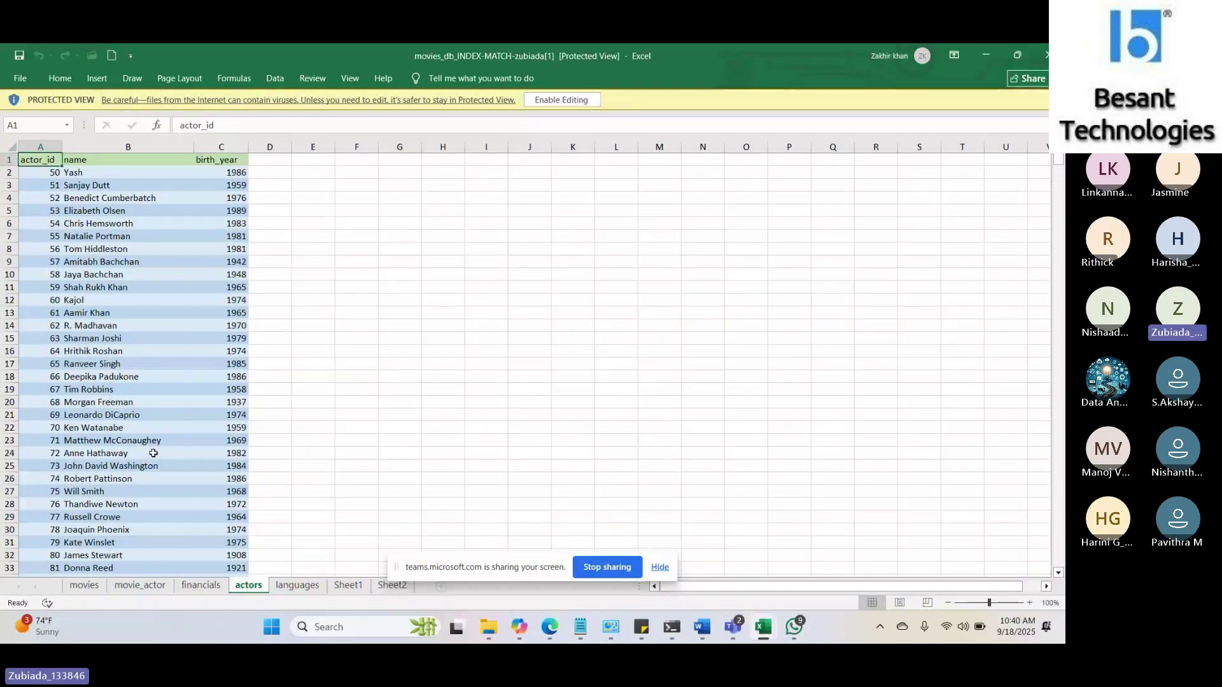
{"action": "left_click", "coordinate": [141, 586]}
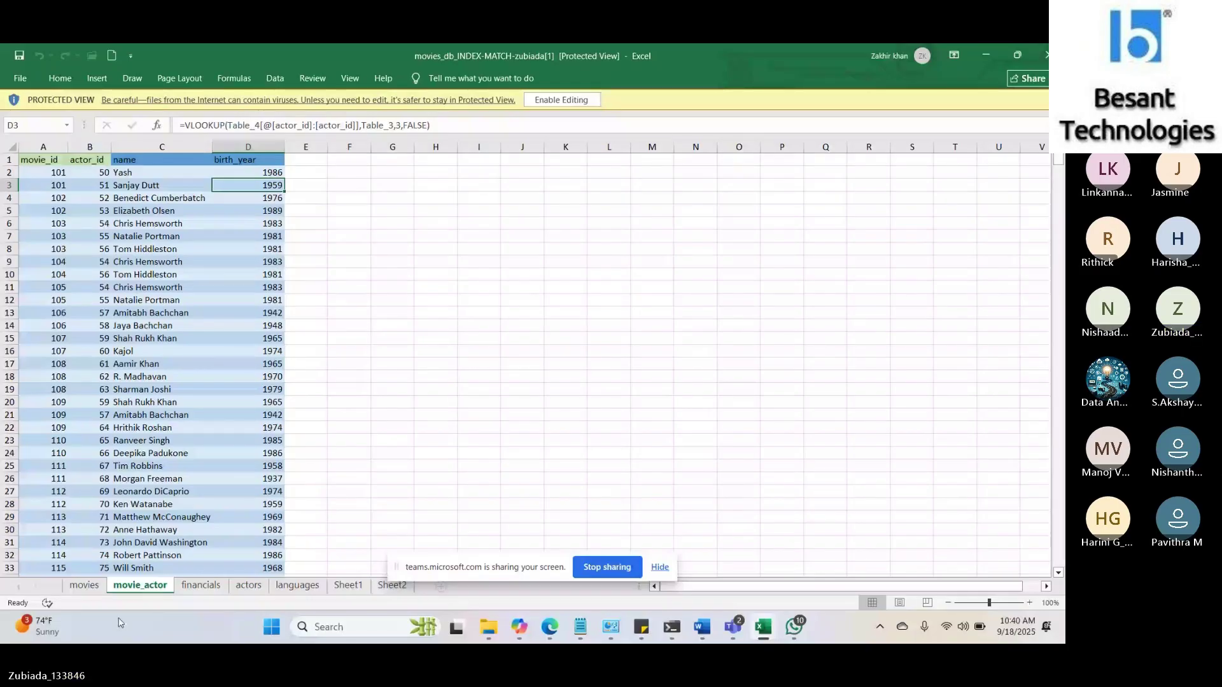
{"action": "left_click", "coordinate": [84, 585]}
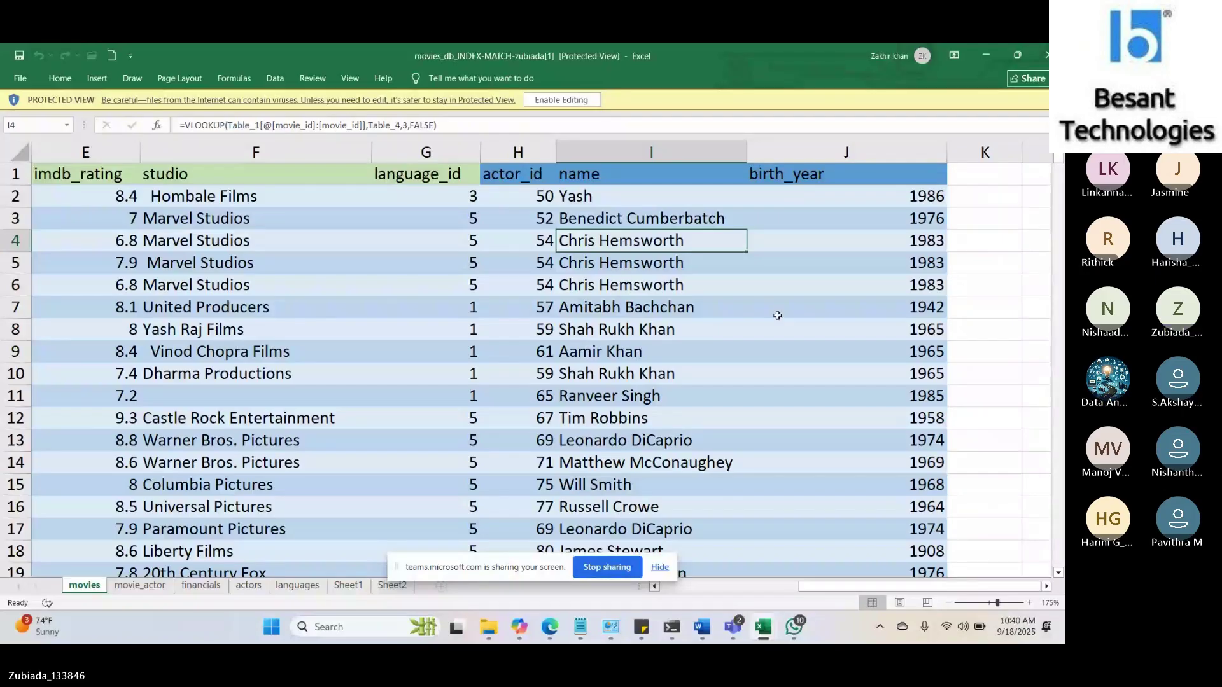
Step: Inspect the VLOOKUP formulas in the first rows of the movies sheet's name and birth_year columns
{"action": "left_click", "coordinate": [590, 194]}
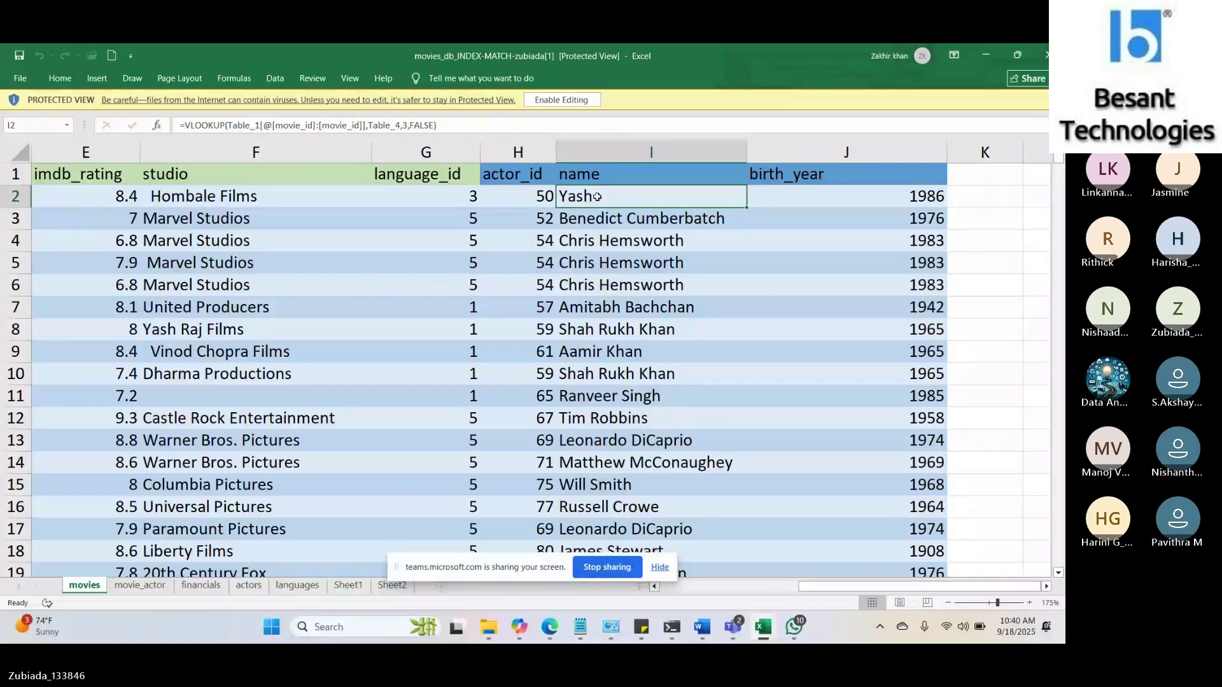
{"action": "left_click", "coordinate": [598, 223]}
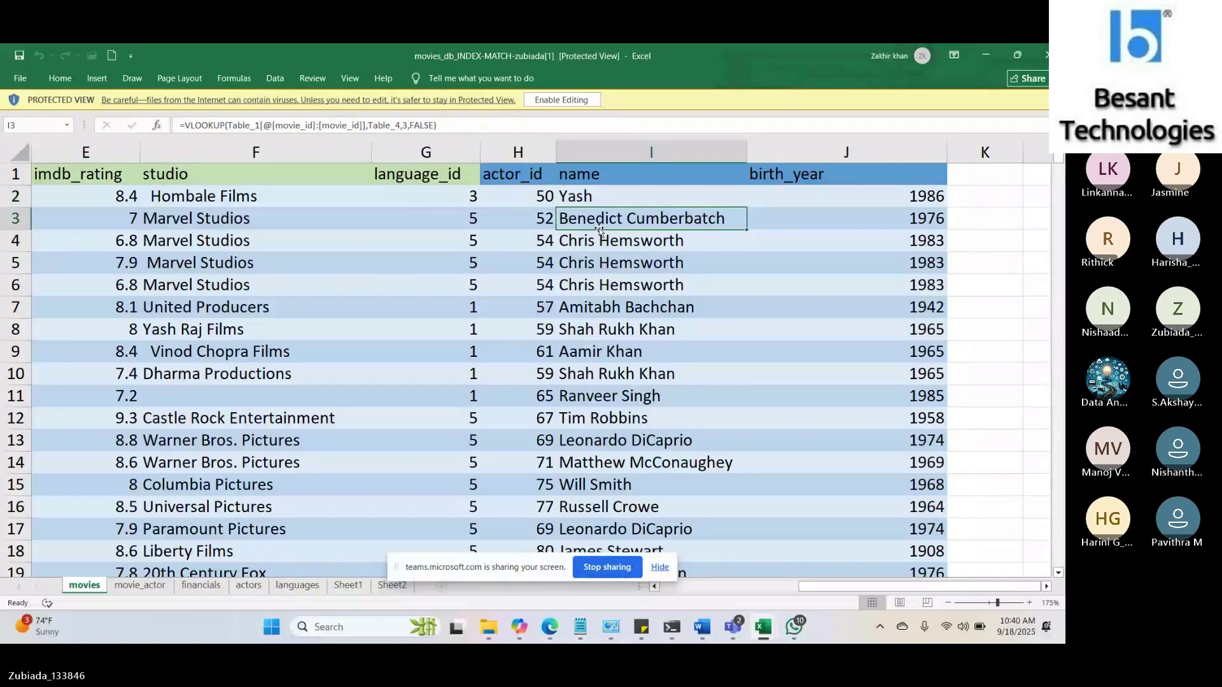
{"action": "left_click", "coordinate": [603, 285]}
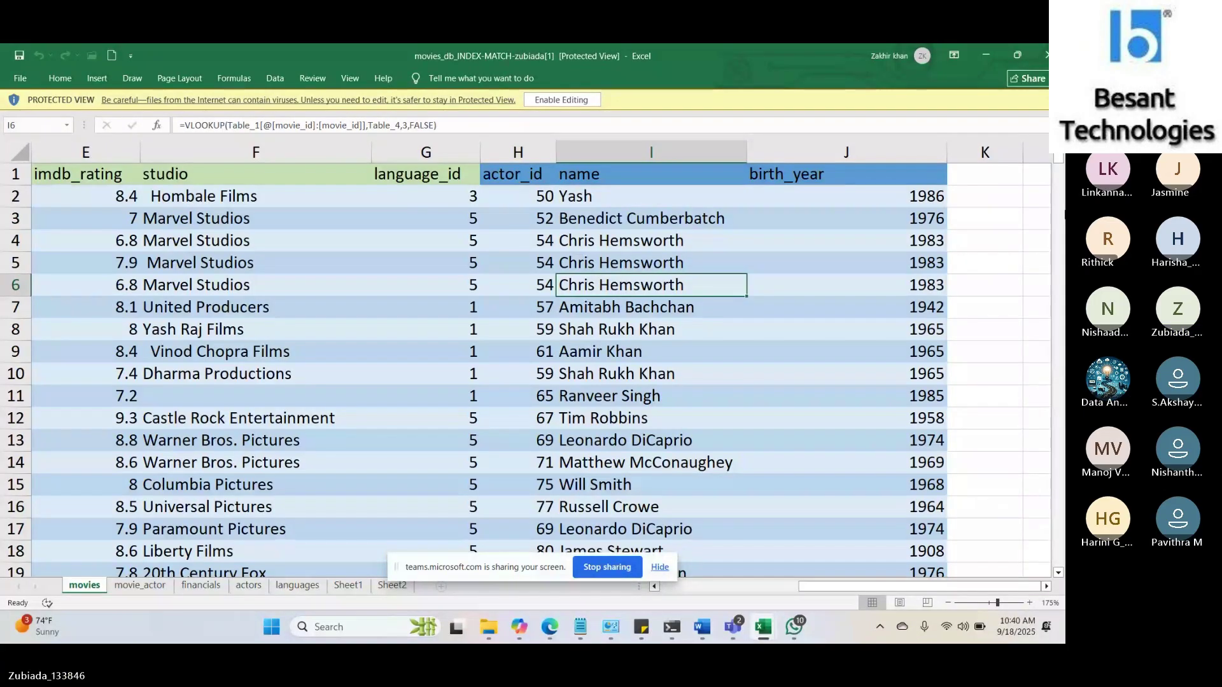
{"action": "mouse_move", "coordinate": [1059, 160]}
{"action": "left_mouse_down"}
{"action": "mouse_move", "coordinate": [1059, 201]}
{"action": "mouse_move", "coordinate": [1059, 160]}
{"action": "left_mouse_up"}
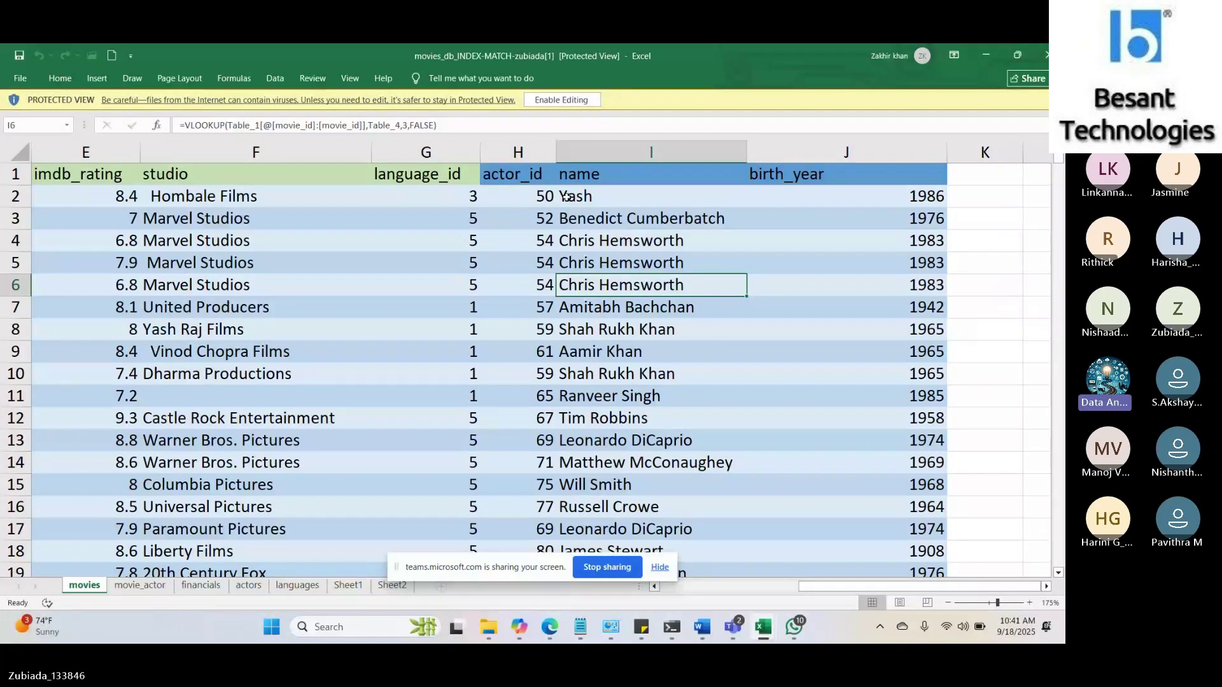
{"action": "left_click", "coordinate": [557, 204]}
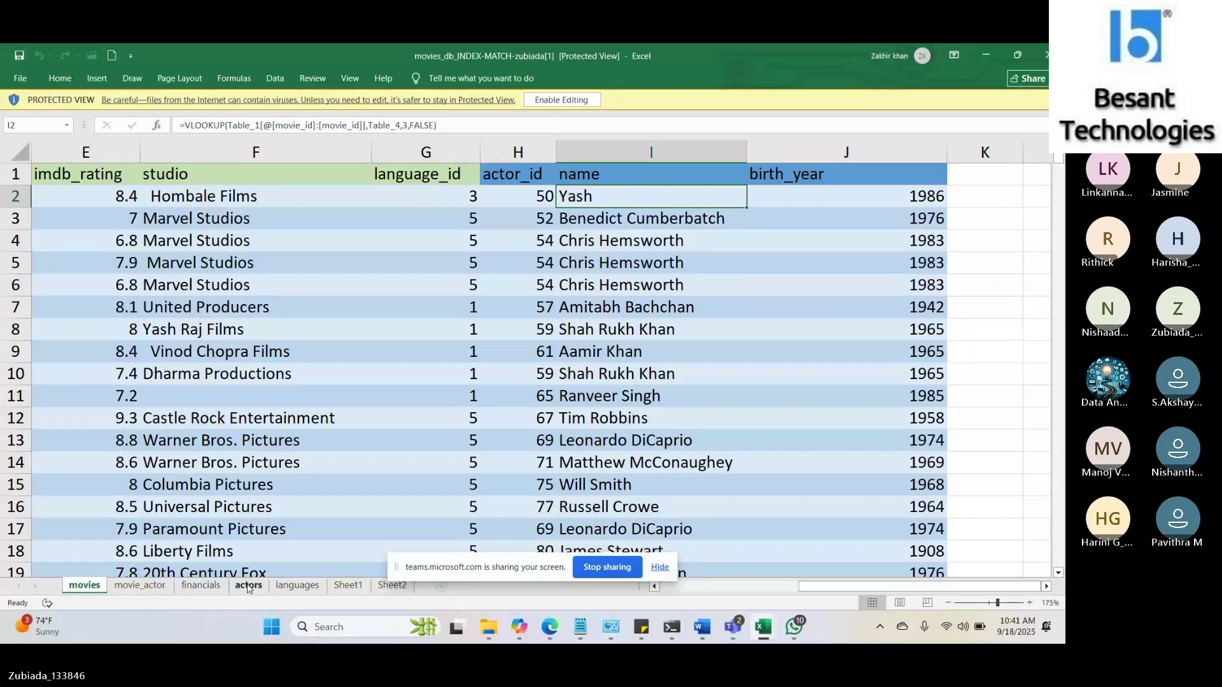
{"action": "left_click", "coordinate": [883, 205]}
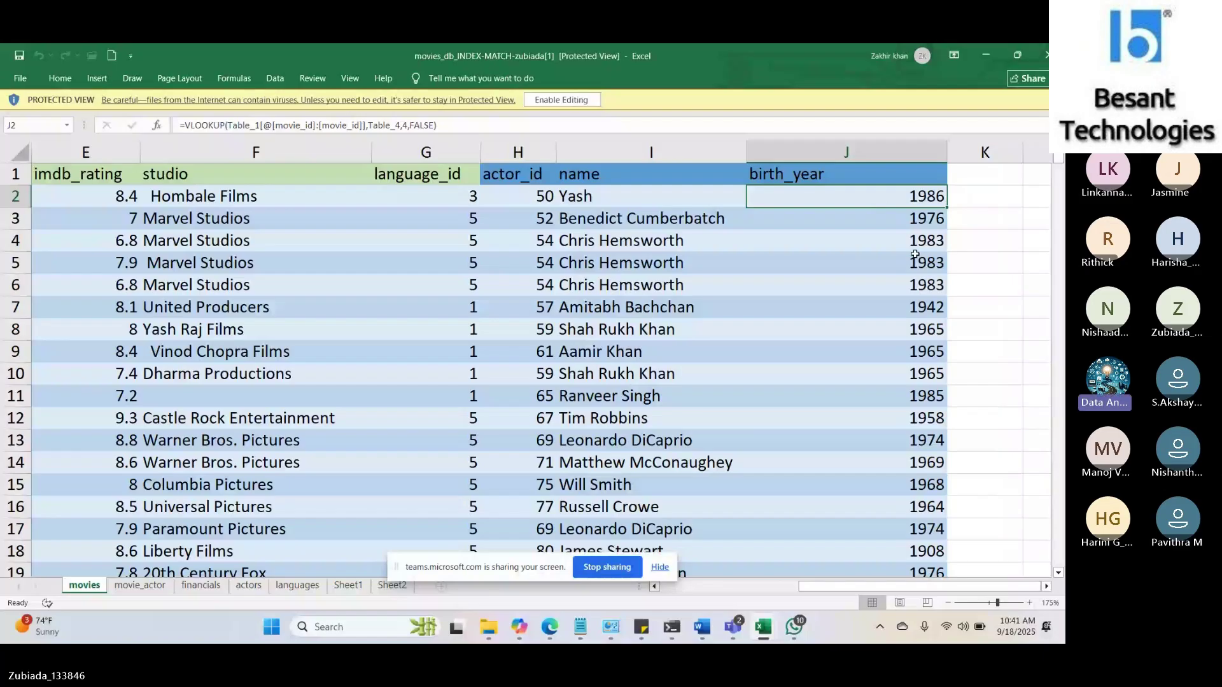
{"action": "left_click", "coordinate": [916, 220]}
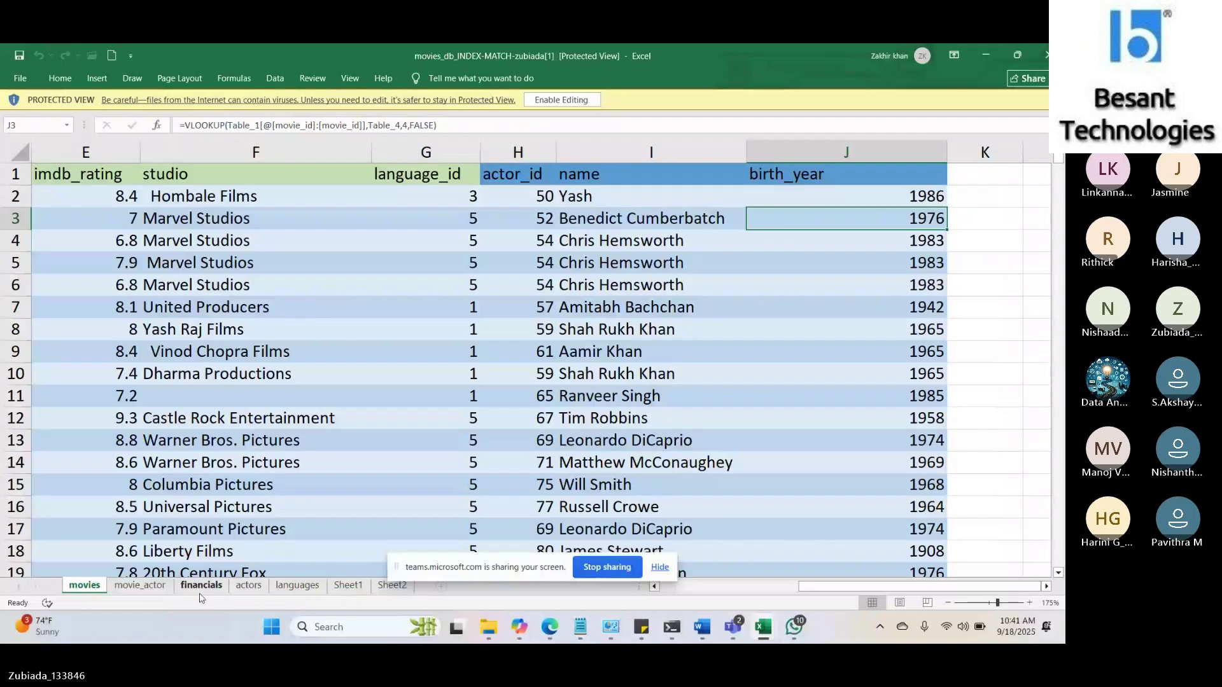
Step: Compare the lookup data on the movie_actor and actors sheets with the movies sheet
{"action": "left_click", "coordinate": [140, 584]}
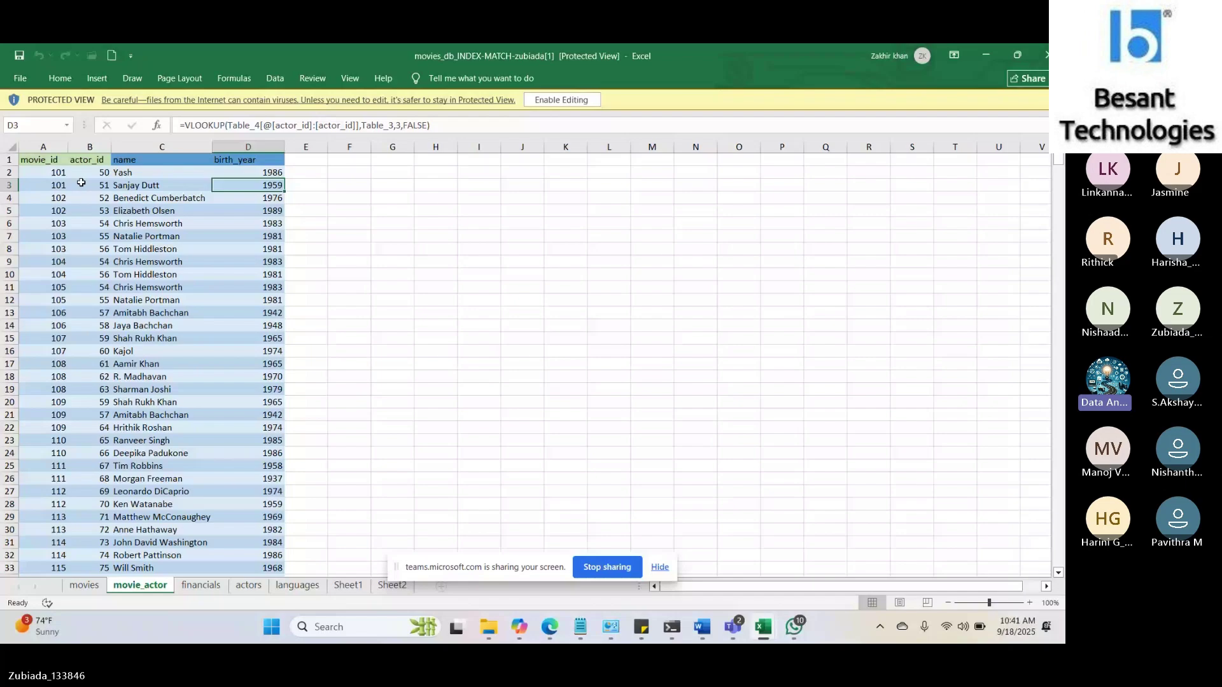
{"action": "left_click", "coordinate": [254, 587]}
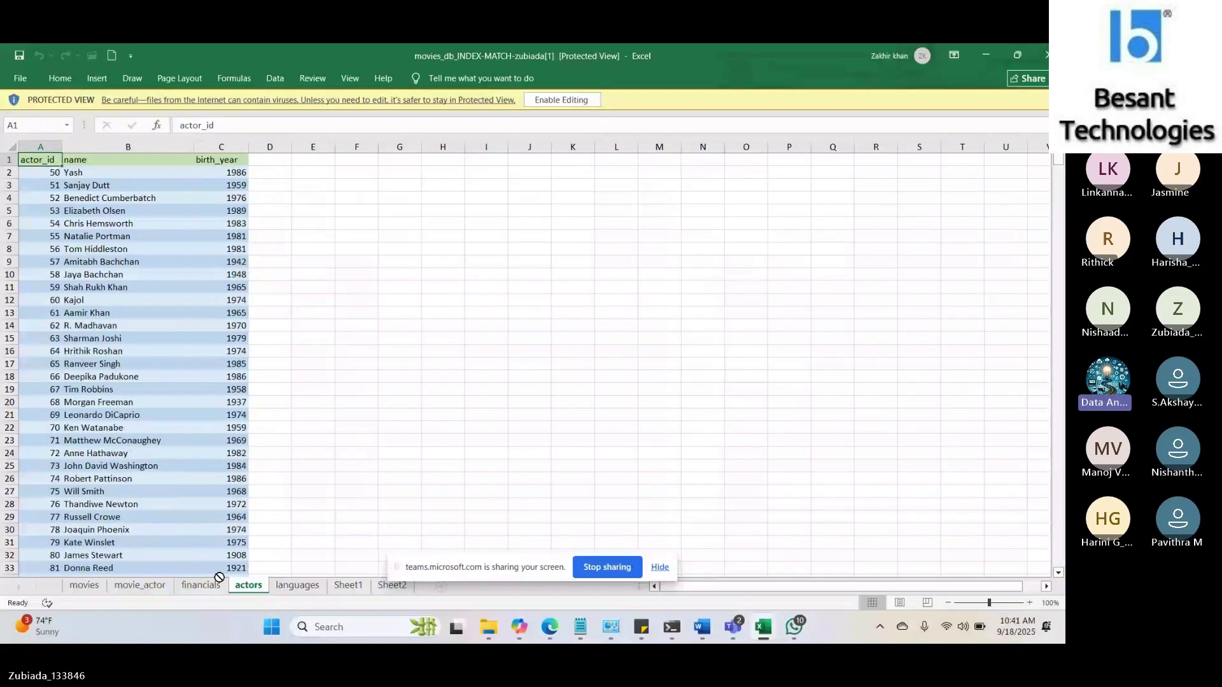
{"action": "left_click", "coordinate": [152, 588]}
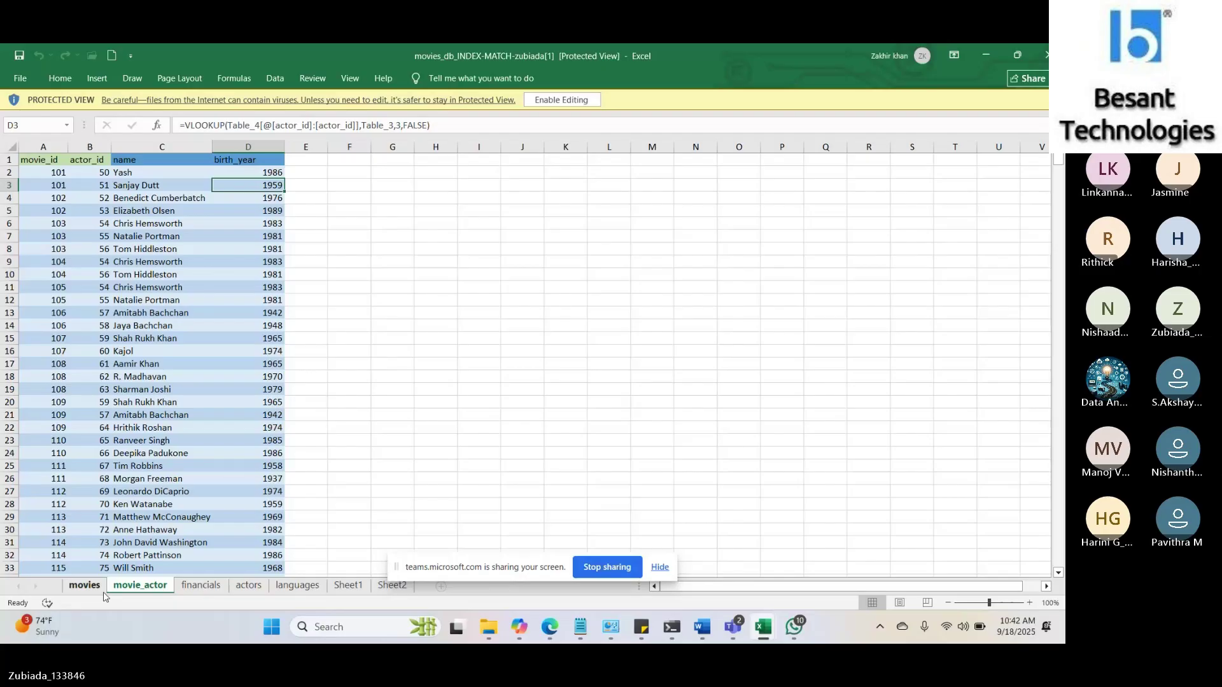
{"action": "left_click", "coordinate": [84, 586]}
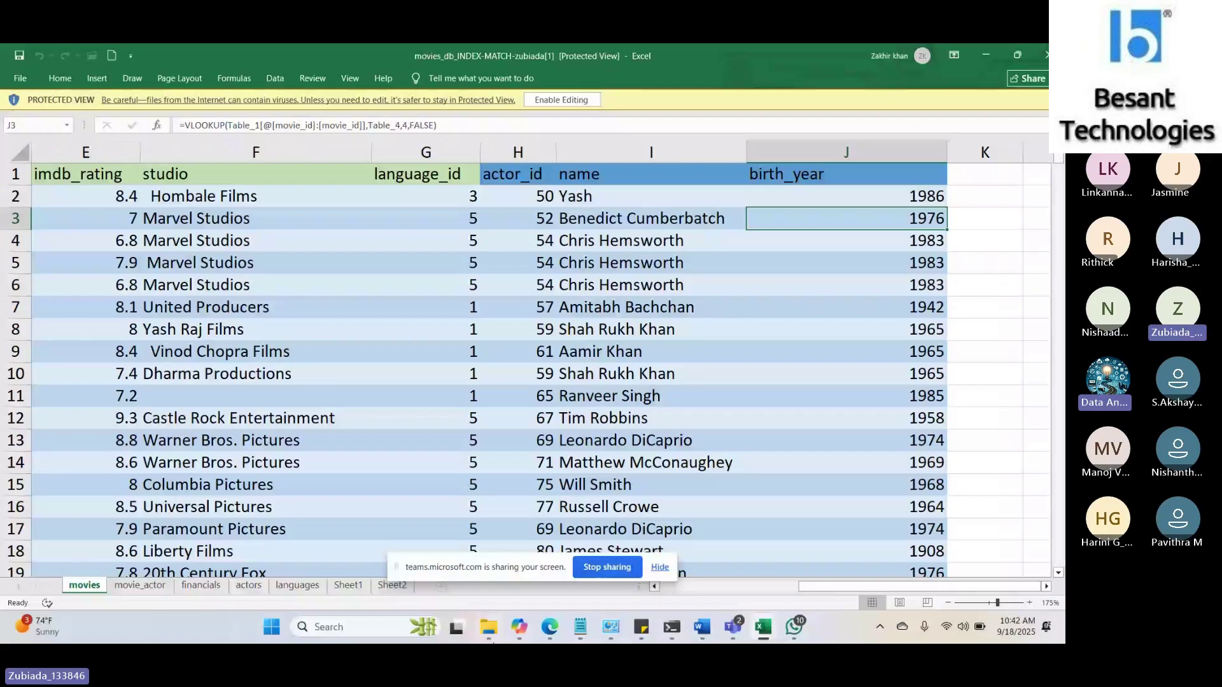
Step: Check the movie_id and movie_title columns of the movies sheet and return to its actor columns
{"action": "mouse_move", "coordinate": [474, 598]}
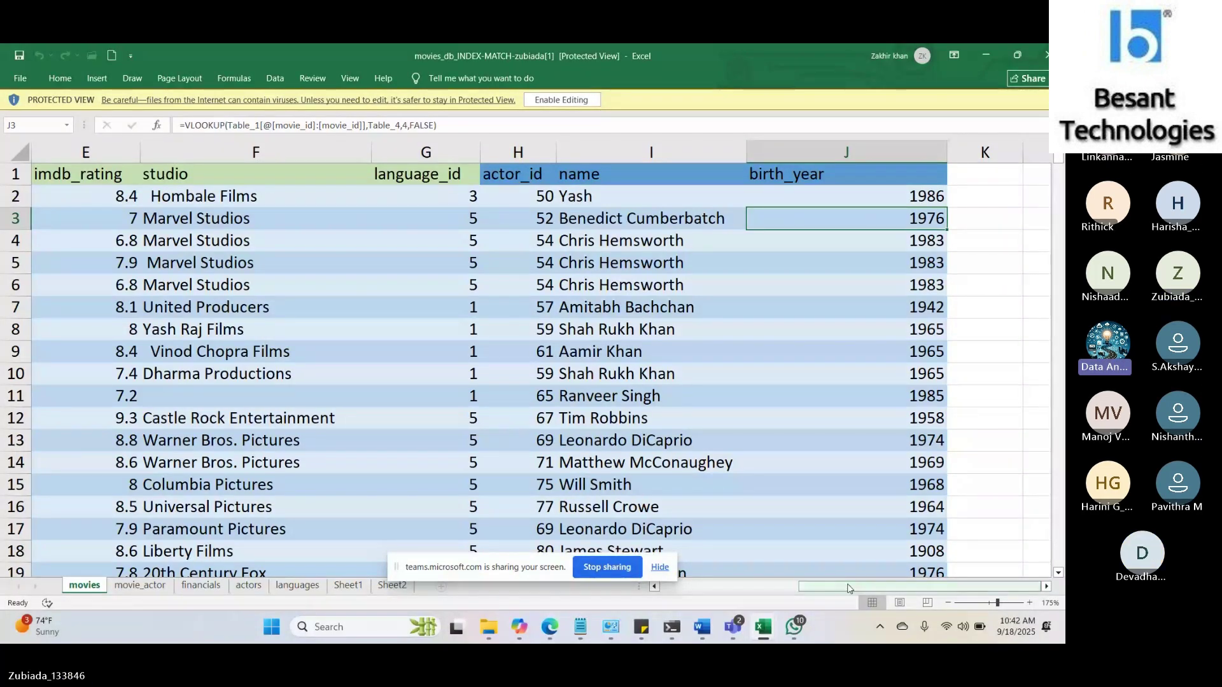
{"action": "left_click_drag", "start_coordinate": [848, 589], "coordinate": [708, 588]}
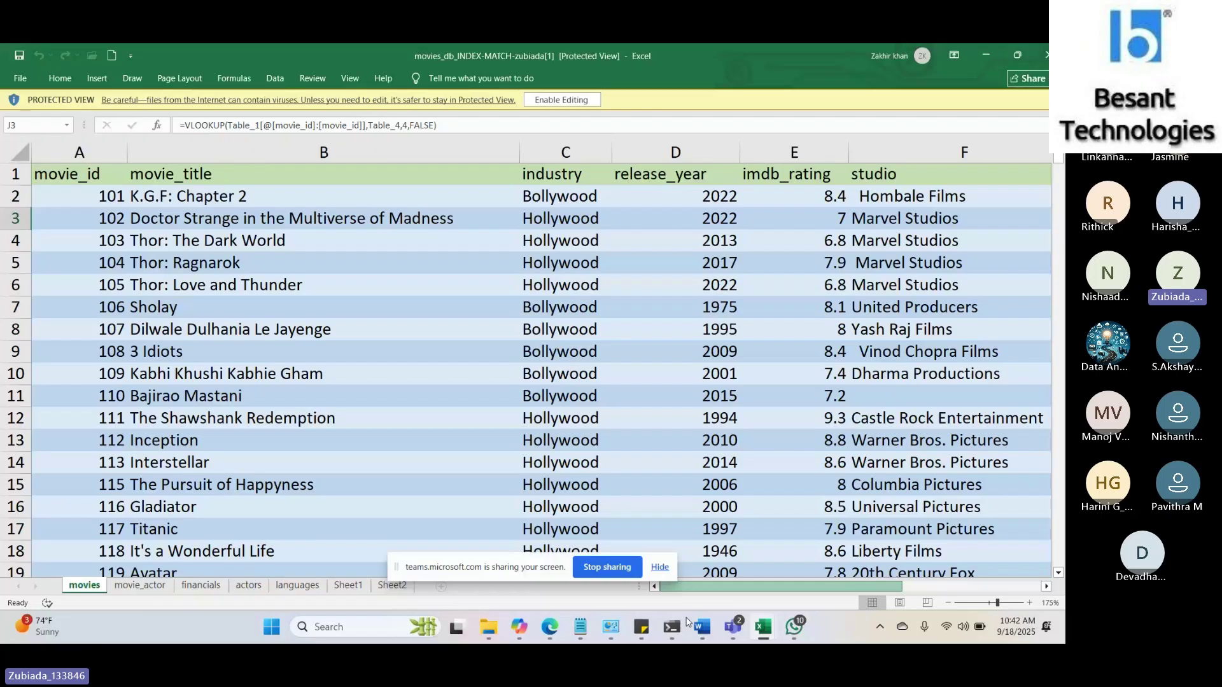
{"action": "left_click_drag", "start_coordinate": [887, 586], "coordinate": [1025, 586]}
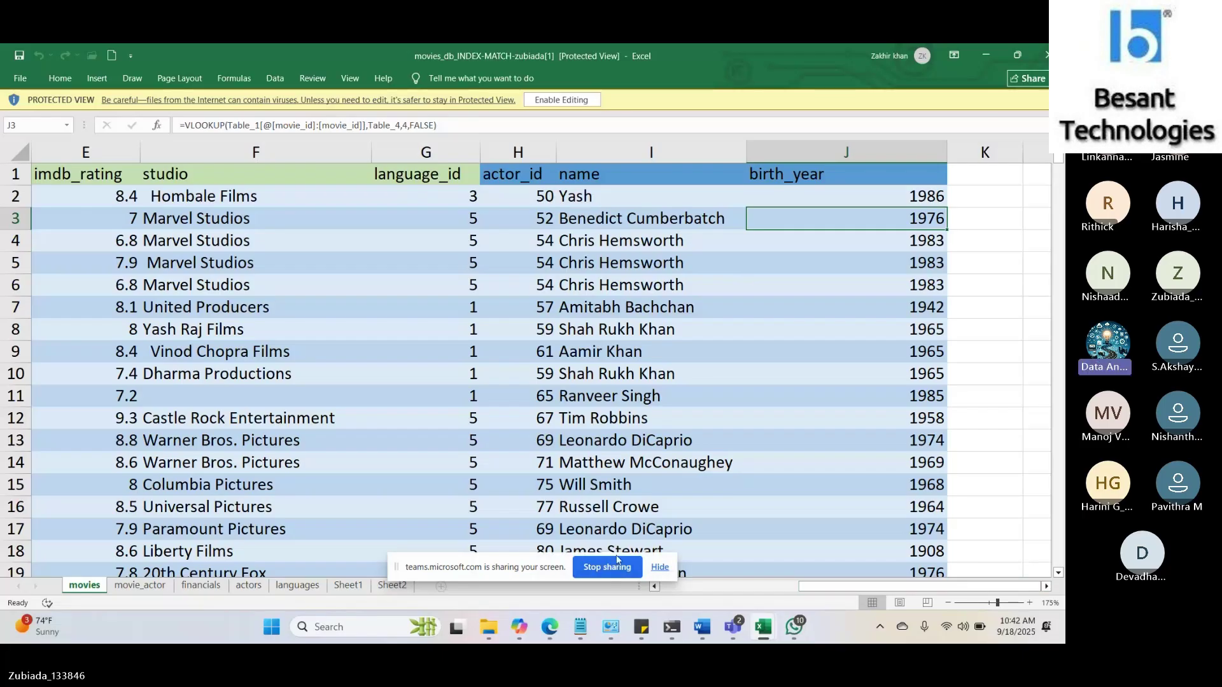
Step: Switch to the Microsoft Teams join window for the Excel class meeting
{"action": "mouse_move", "coordinate": [739, 626]}
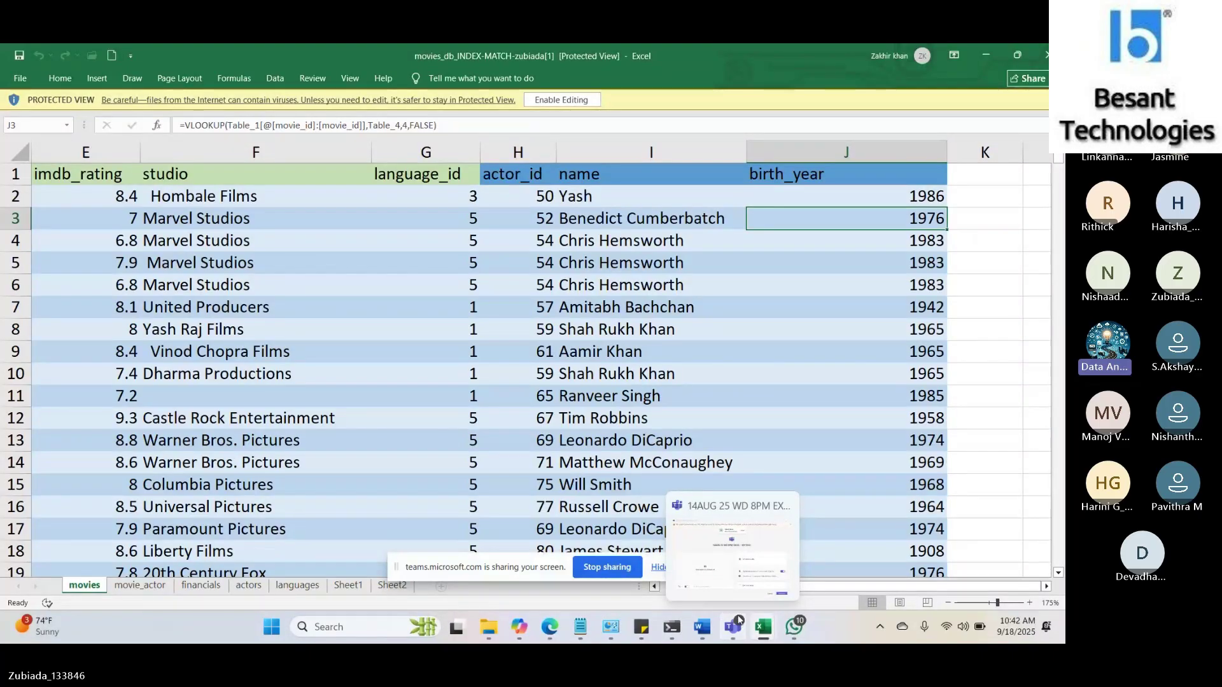
{"action": "mouse_move", "coordinate": [732, 560]}
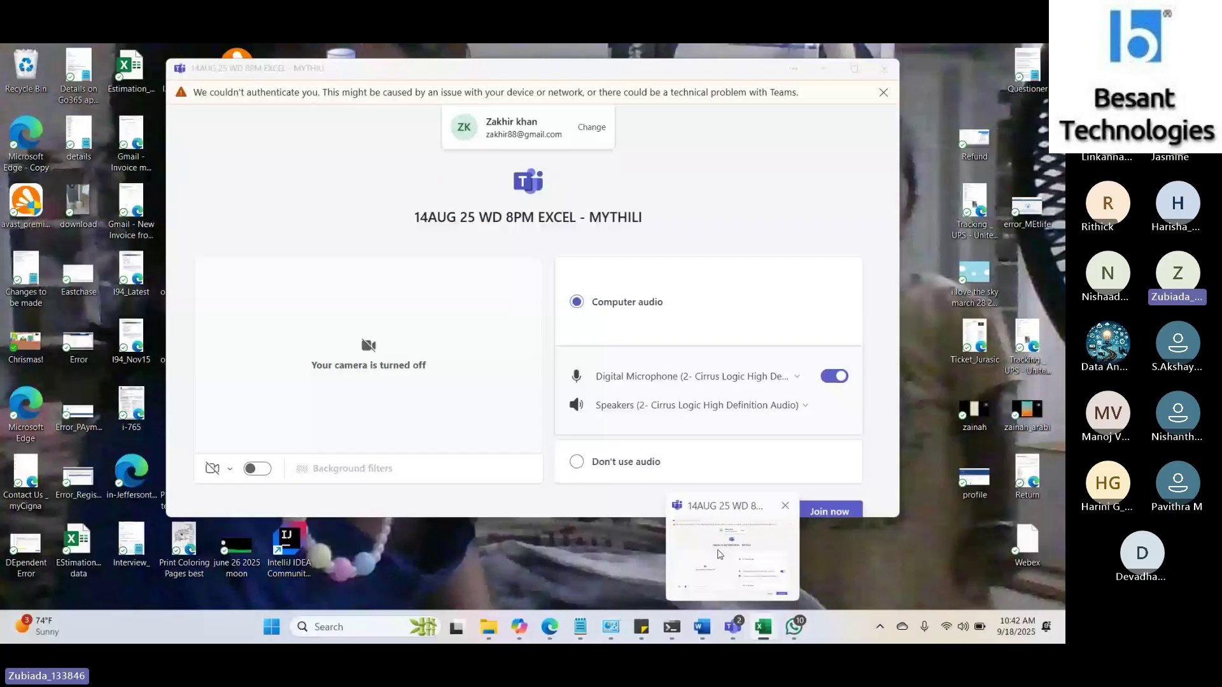
{"action": "left_click", "coordinate": [718, 554]}
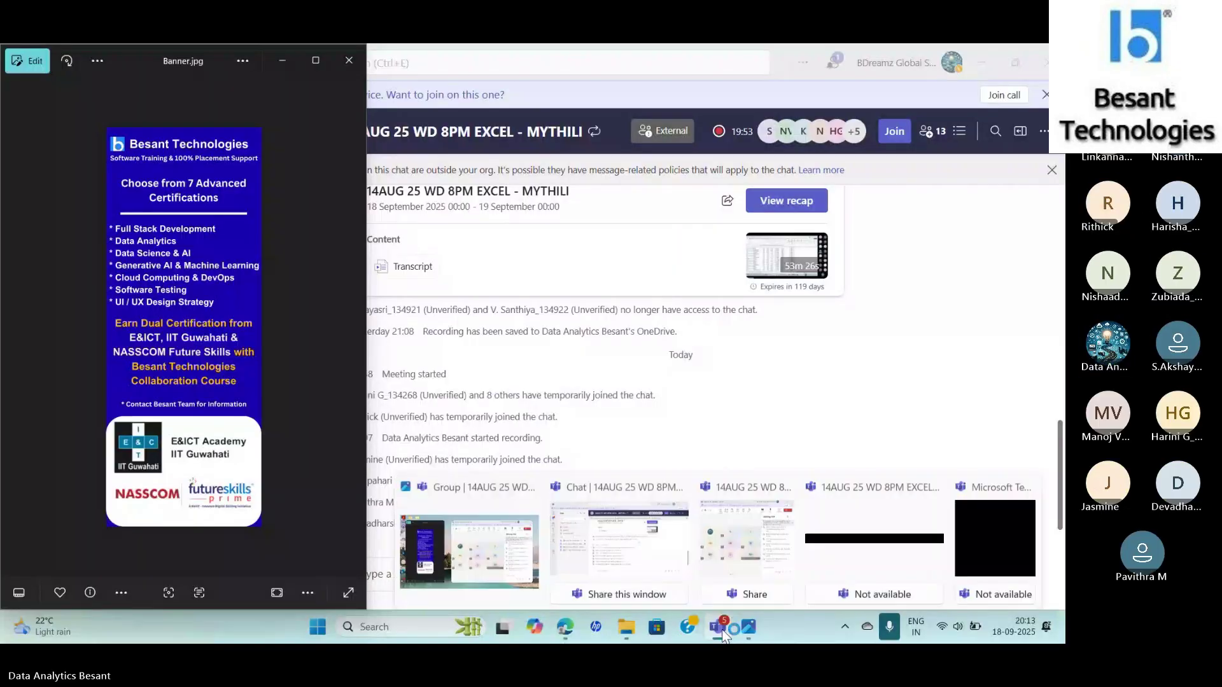
Step: Show the Teams meeting window with the participant grid and meeting chat, checking the other open windows
{"action": "left_click", "coordinate": [513, 537]}
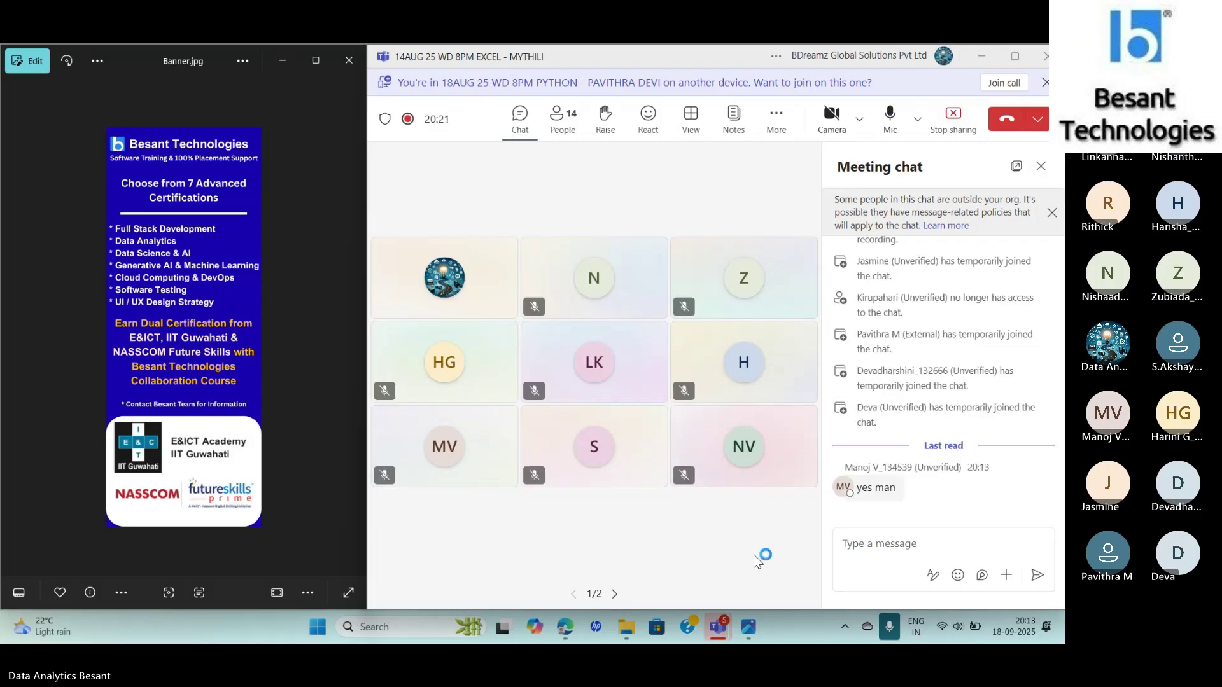
{"action": "key", "text": "alt+Tab"}
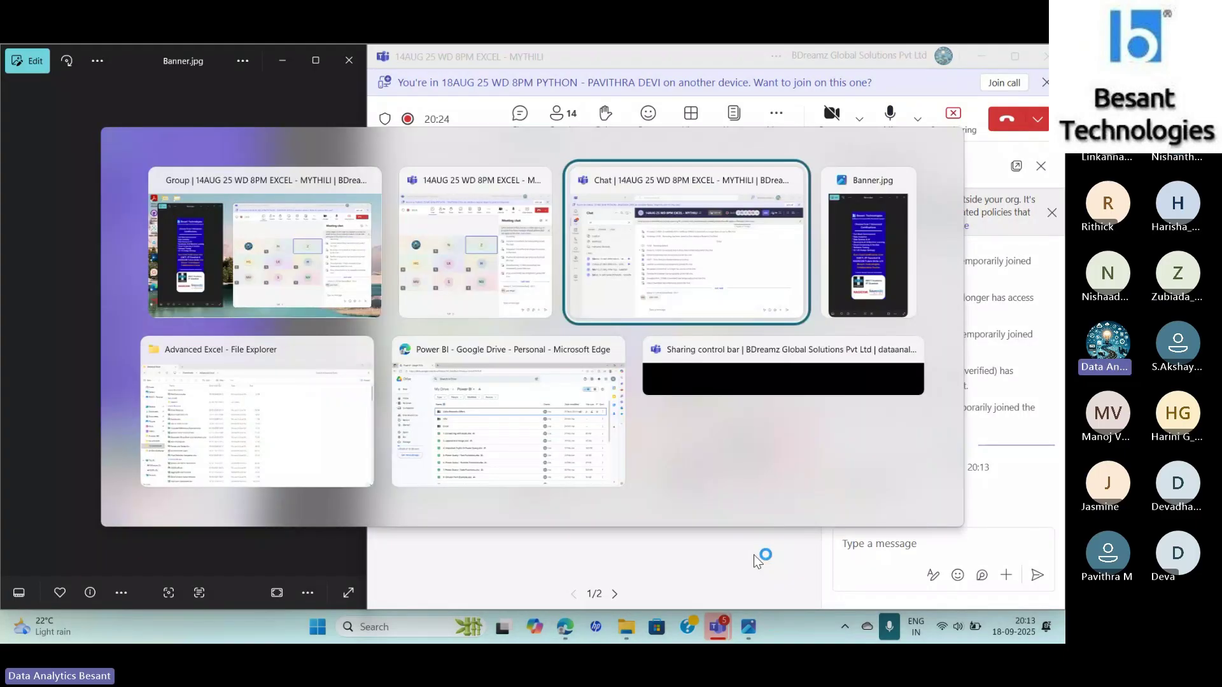
{"action": "key", "text": "alt+Tab"}
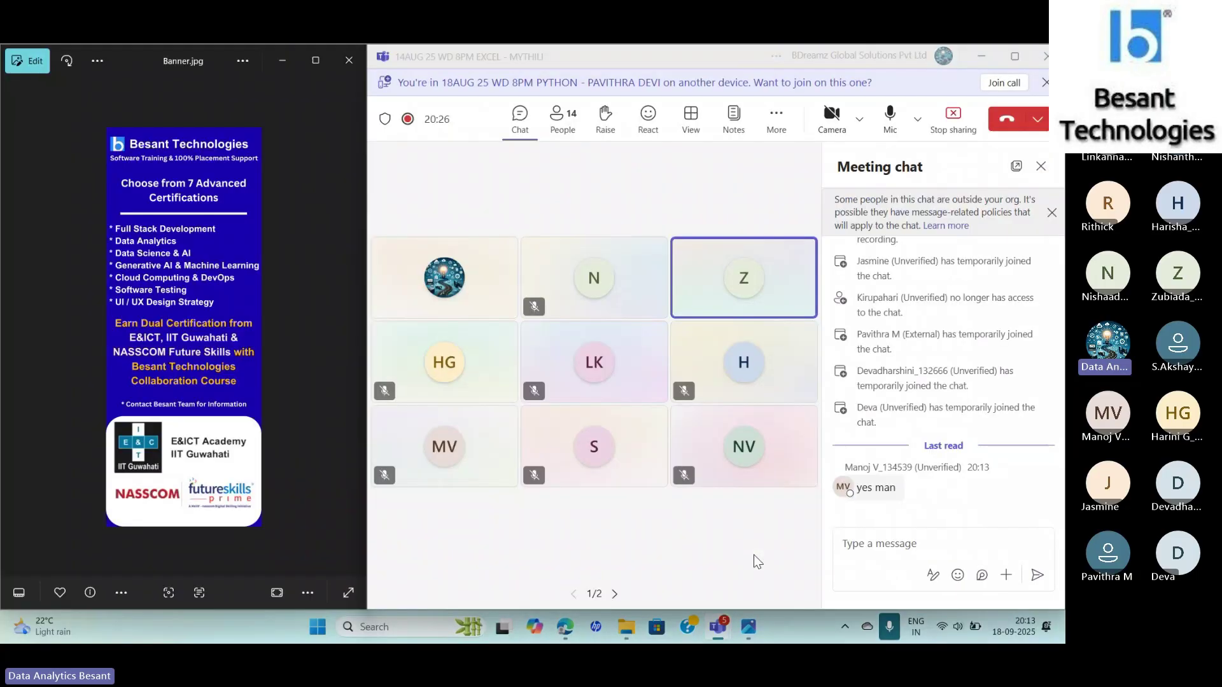
Step: Switch to File Explorer and open the HLOOKUP.xlsx workbook from the Advanced Excel folder
{"action": "key", "text": "alt+Tab"}
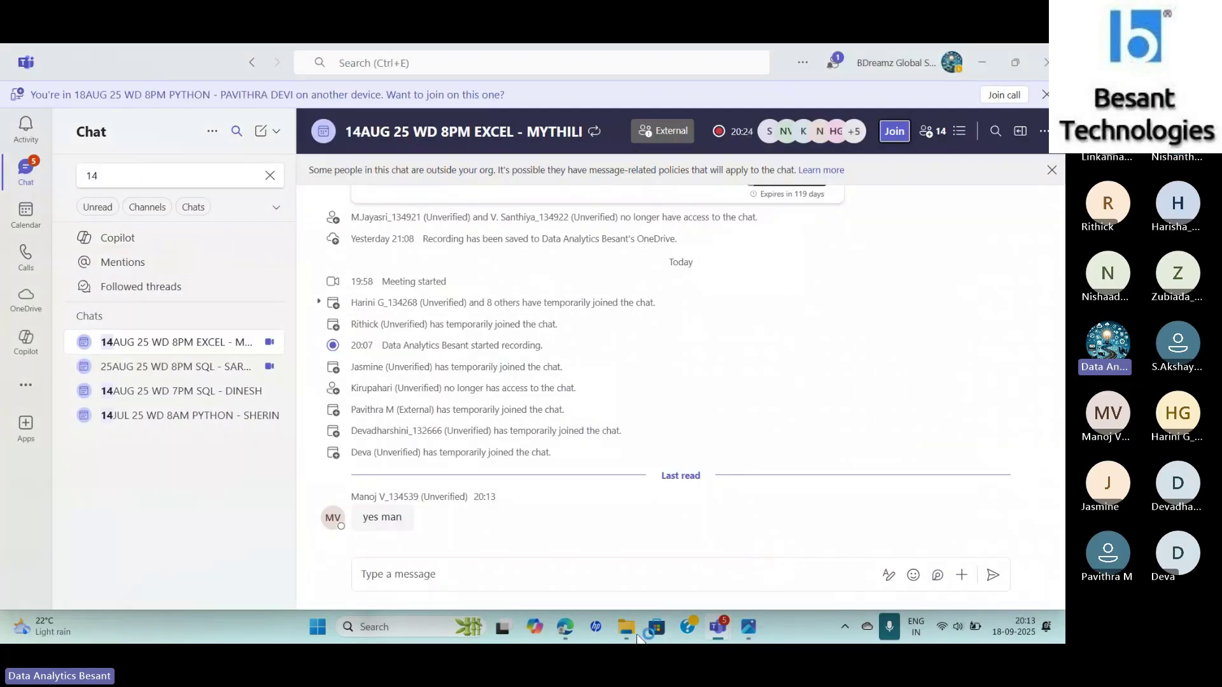
{"action": "left_click", "coordinate": [628, 638]}
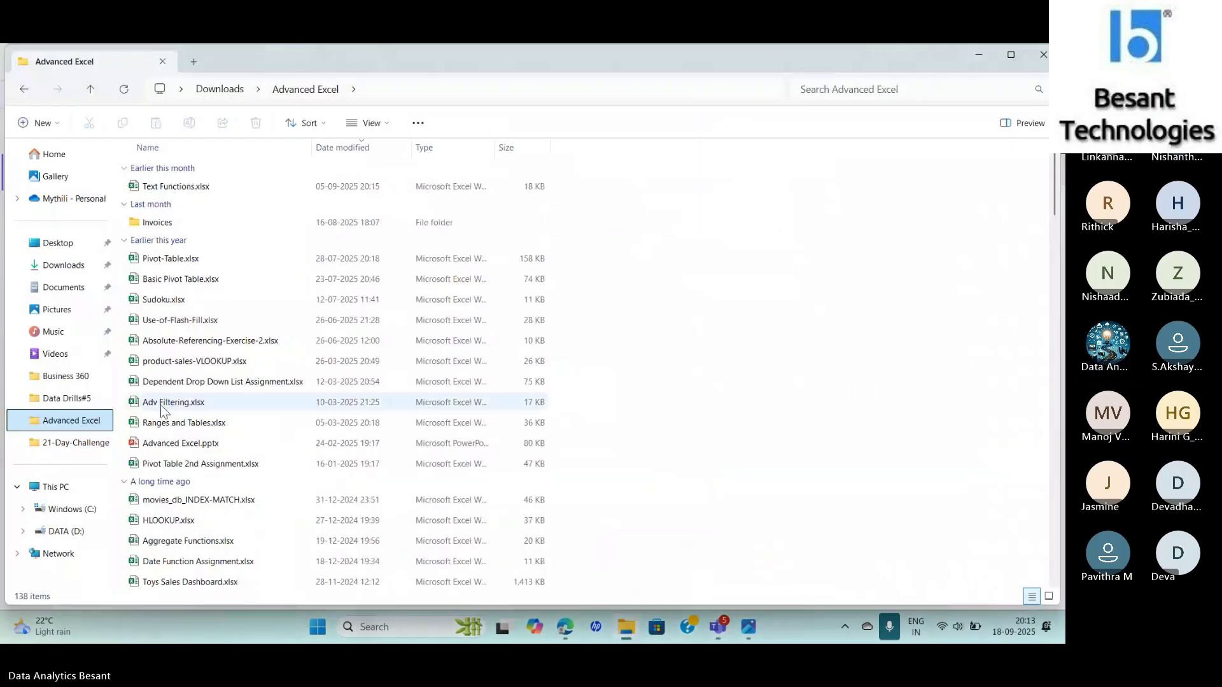
{"action": "double_click", "coordinate": [201, 362]}
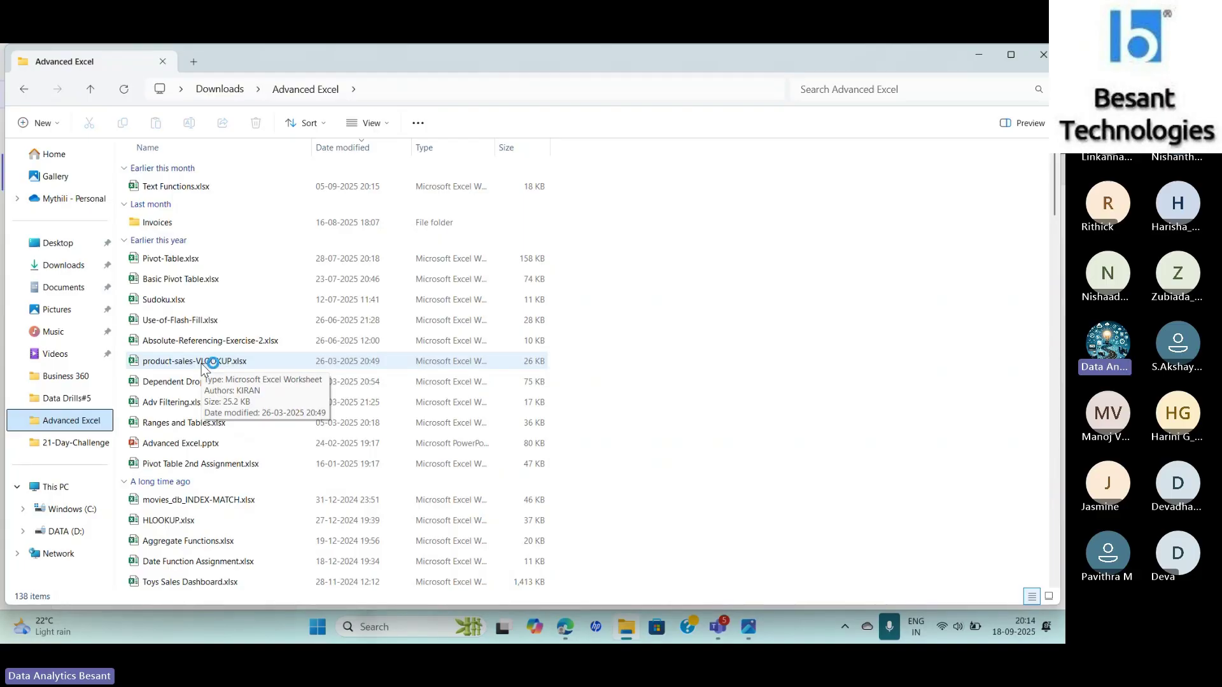
{"action": "double_click", "coordinate": [201, 364]}
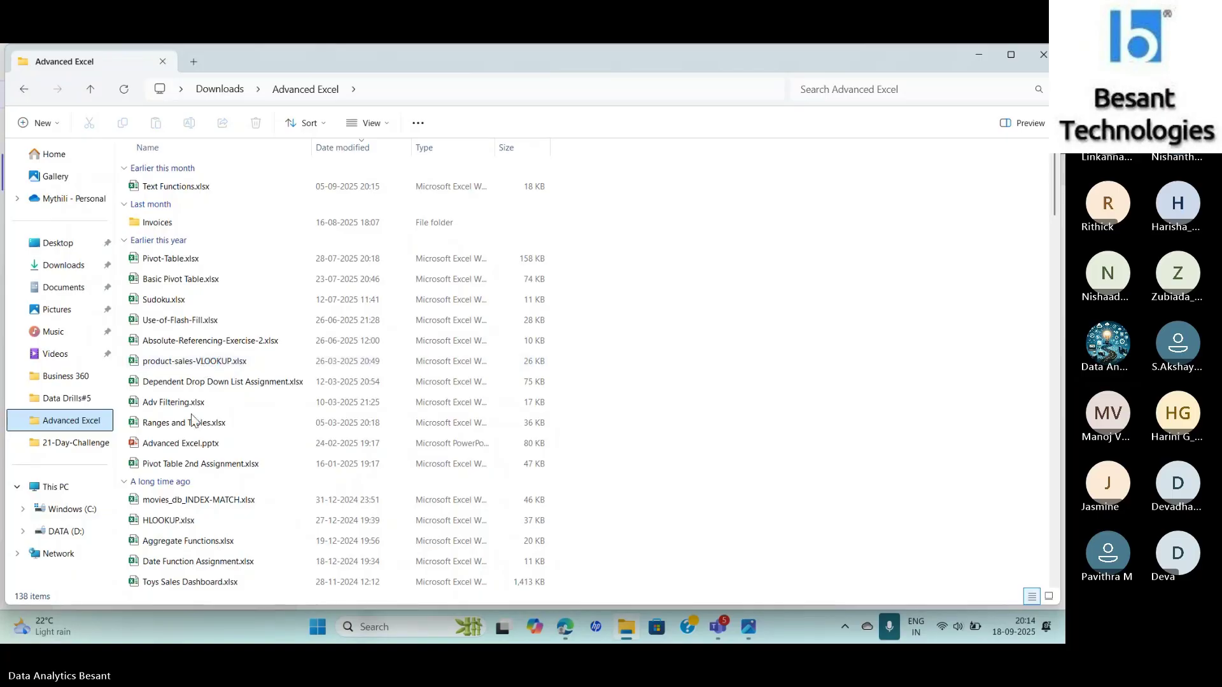
{"action": "left_click", "coordinate": [175, 523]}
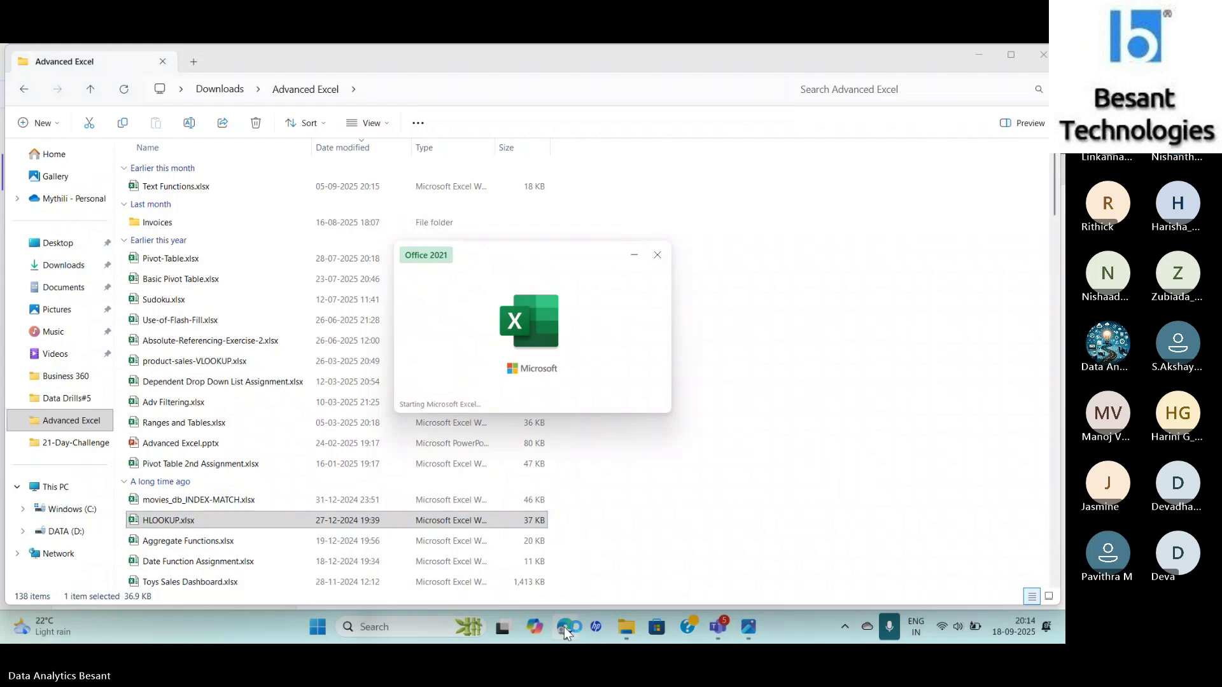
Step: Switch to Google Drive in the browser, open the Advanced Excel folder and find HLOOKUP Function.xlsx
{"action": "left_click", "coordinate": [563, 627]}
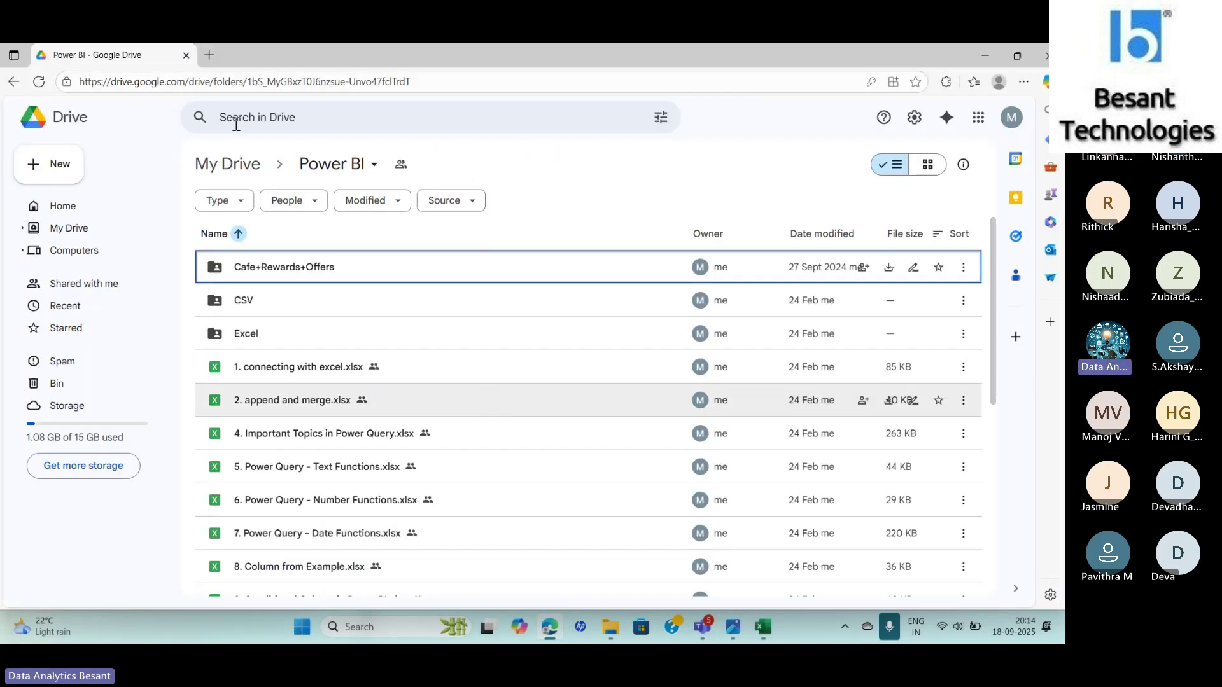
{"action": "left_click", "coordinate": [232, 165]}
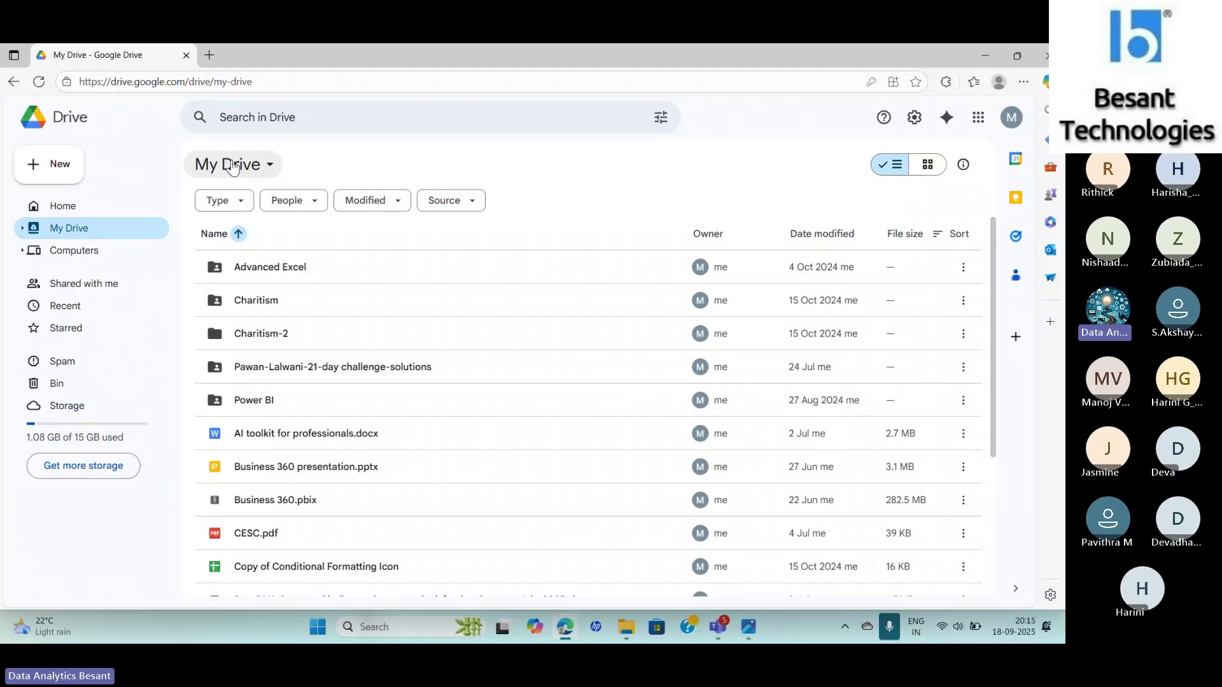
{"action": "left_click", "coordinate": [281, 267]}
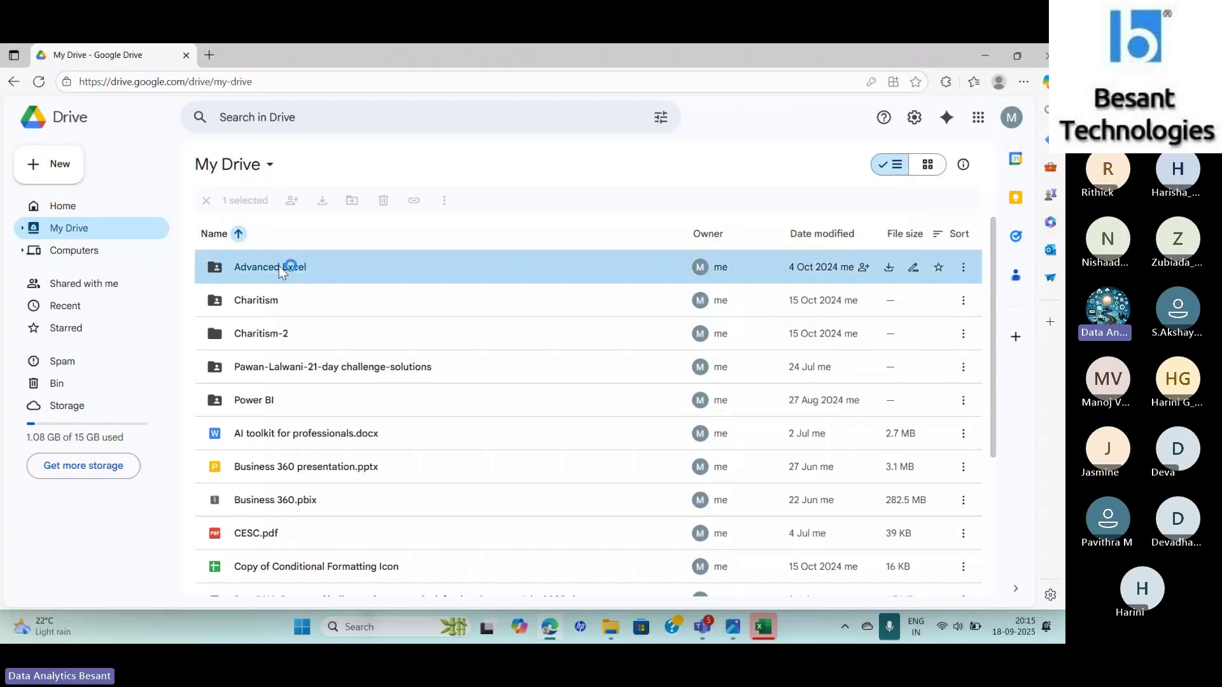
{"action": "double_click", "coordinate": [279, 266]}
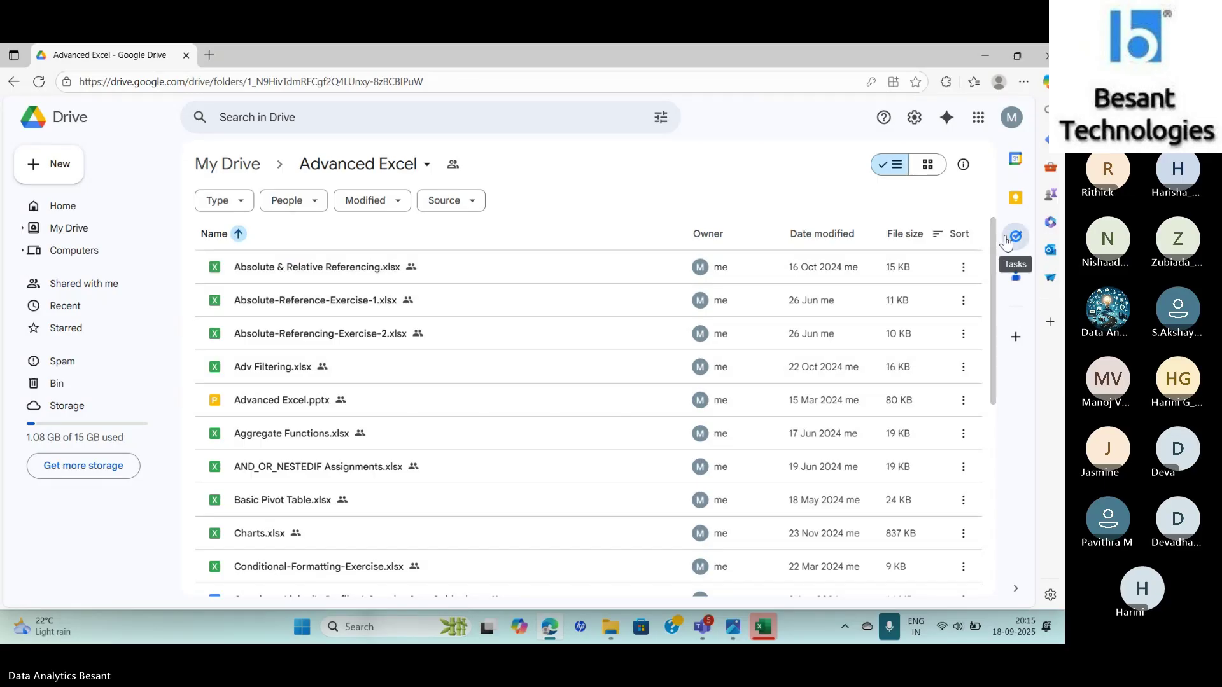
{"action": "left_click_drag", "start_coordinate": [991, 234], "coordinate": [997, 477]}
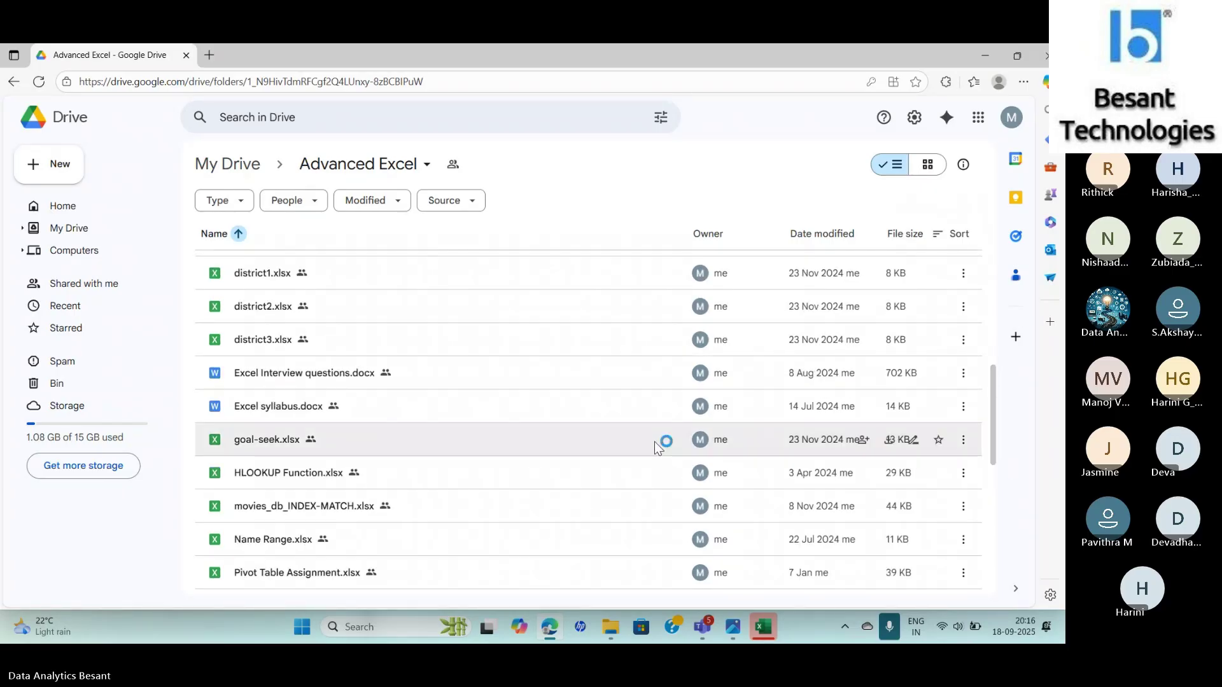
Step: Check the Teams meeting window and return to the Advanced Excel folder in Google Drive
{"action": "key", "text": "alt+Tab"}
{"action": "key", "text": "alt+Tab"}
{"action": "key", "text": "alt+Tab"}
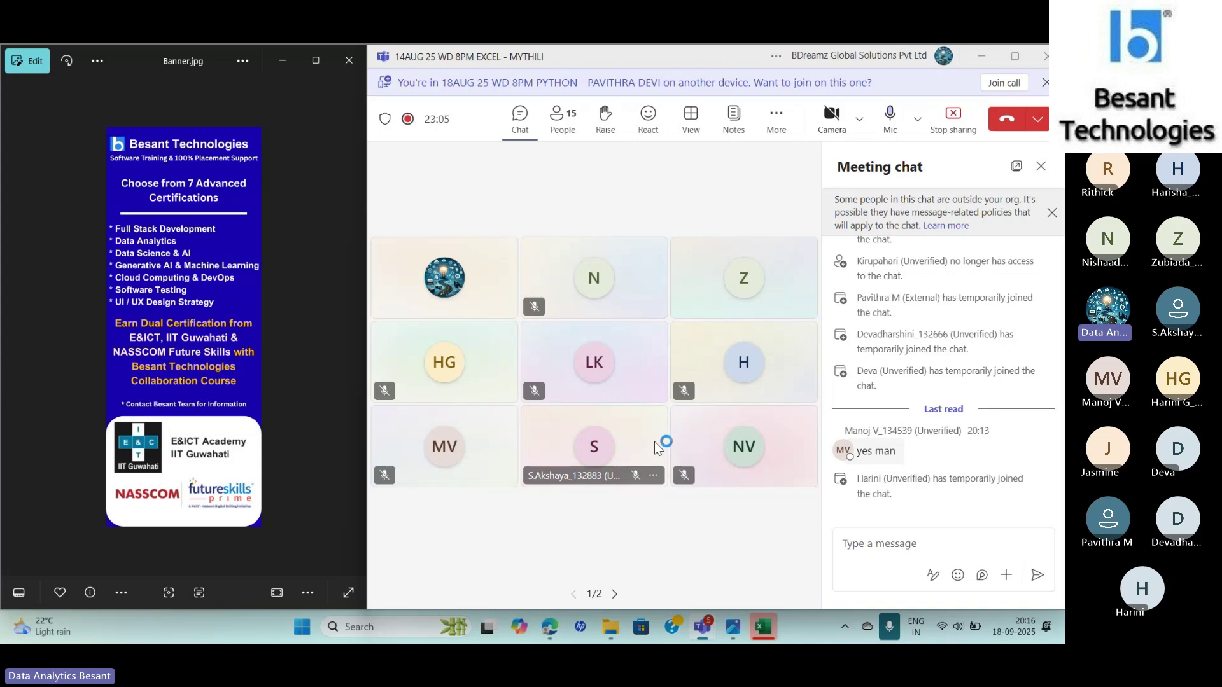
{"action": "key", "text": "XF86AudioLowerVolume"}
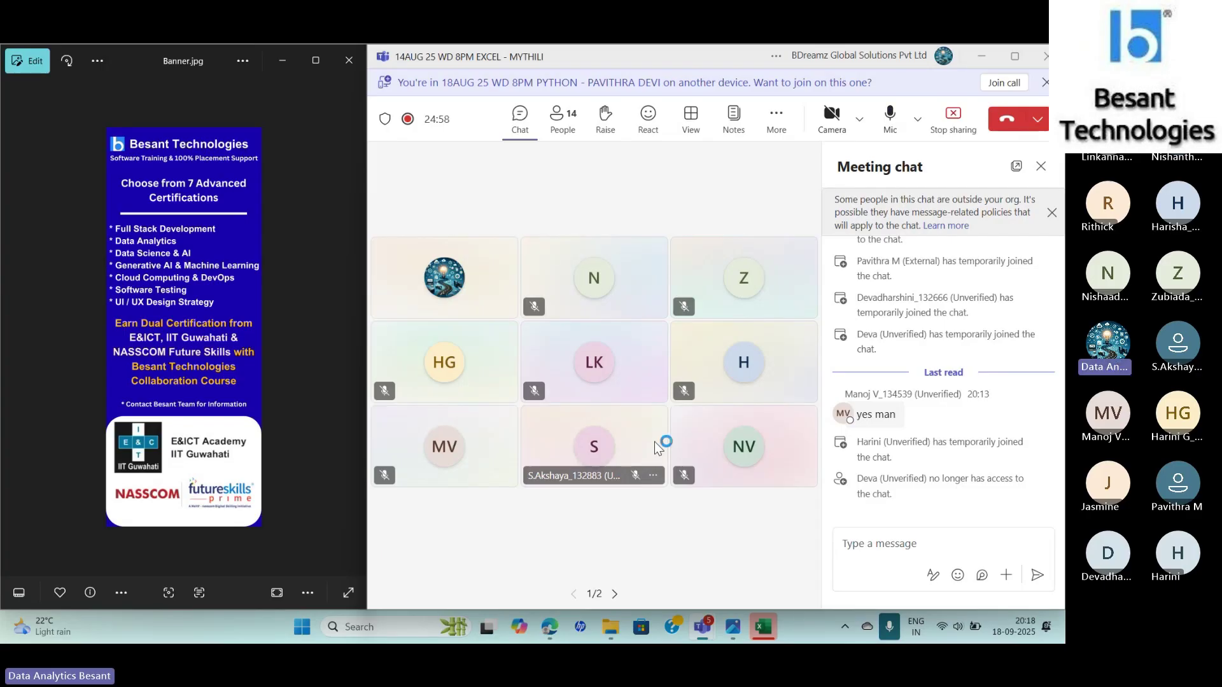
{"action": "key", "text": "alt+Tab"}
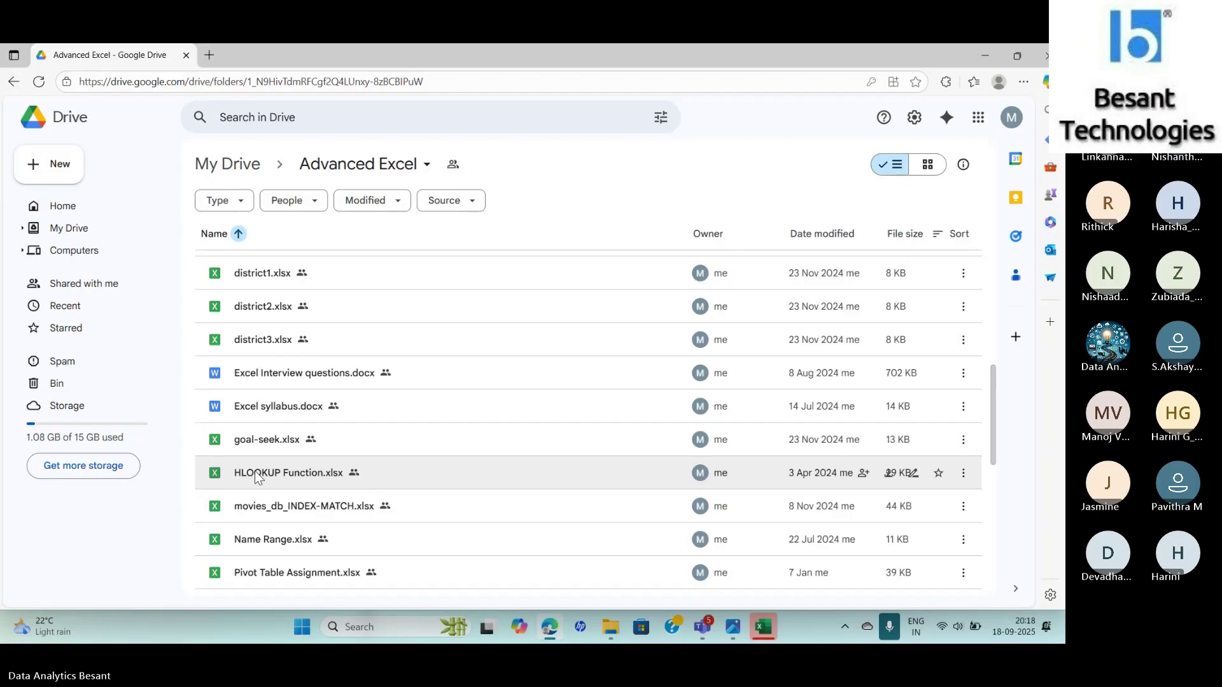
{"action": "key", "text": "alt+Tab"}
{"action": "key", "text": "alt+Tab"}
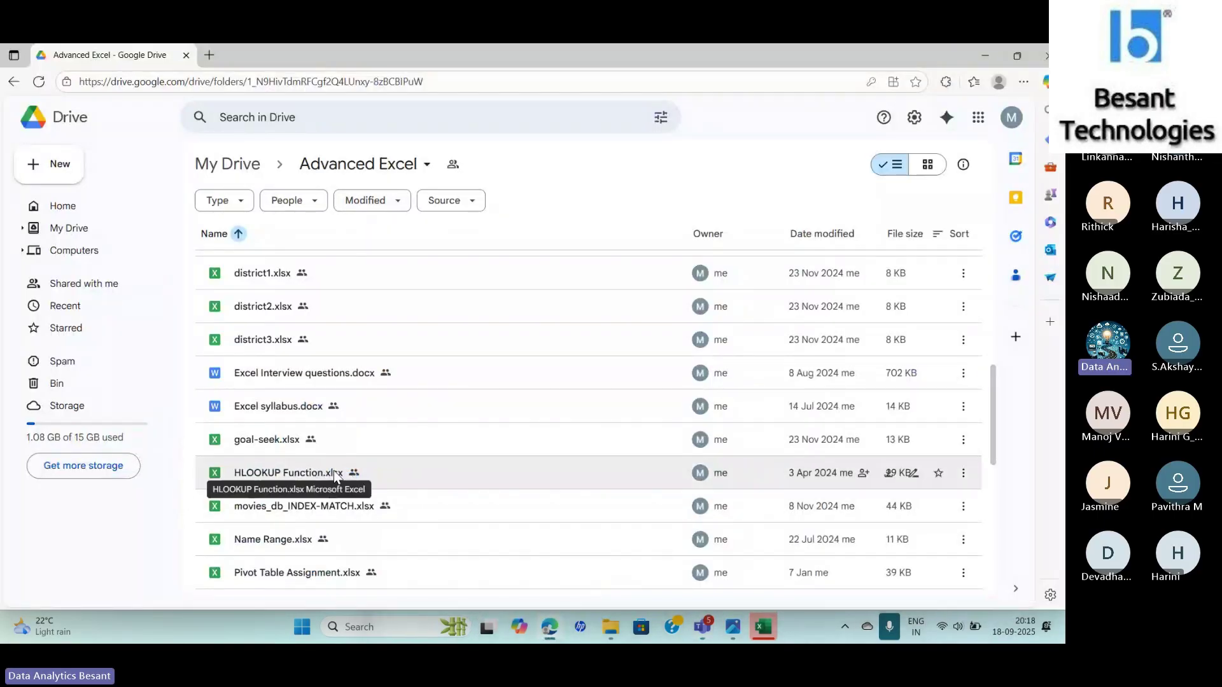
Step: Switch to the HLOOKUP.xlsx workbook in Excel and show the function notes on the HLOOKUP_formula sheet
{"action": "left_click", "coordinate": [773, 629]}
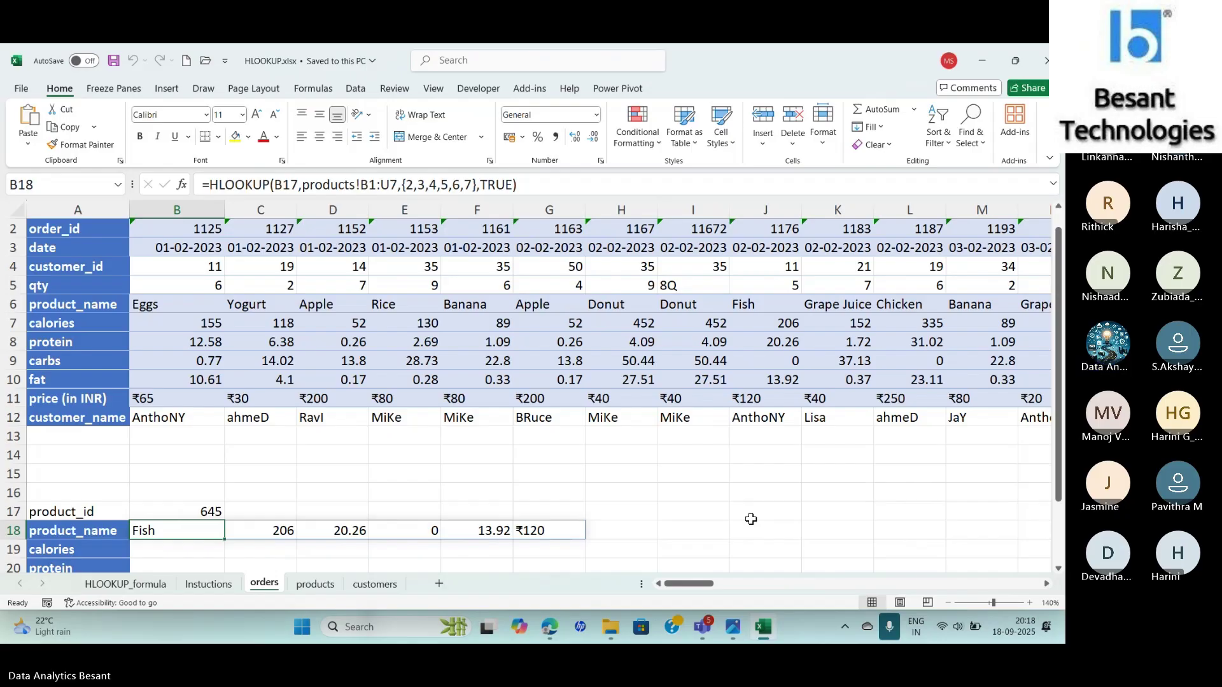
{"action": "left_click", "coordinate": [129, 584]}
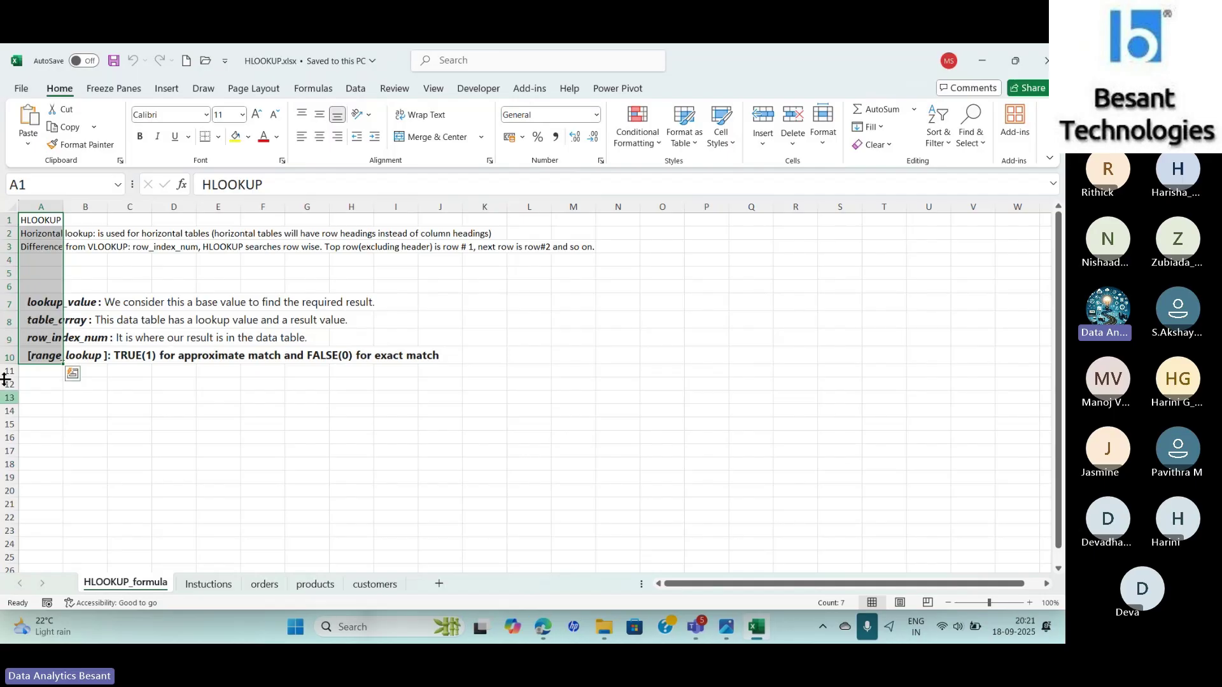
{"action": "left_click", "coordinate": [28, 143]}
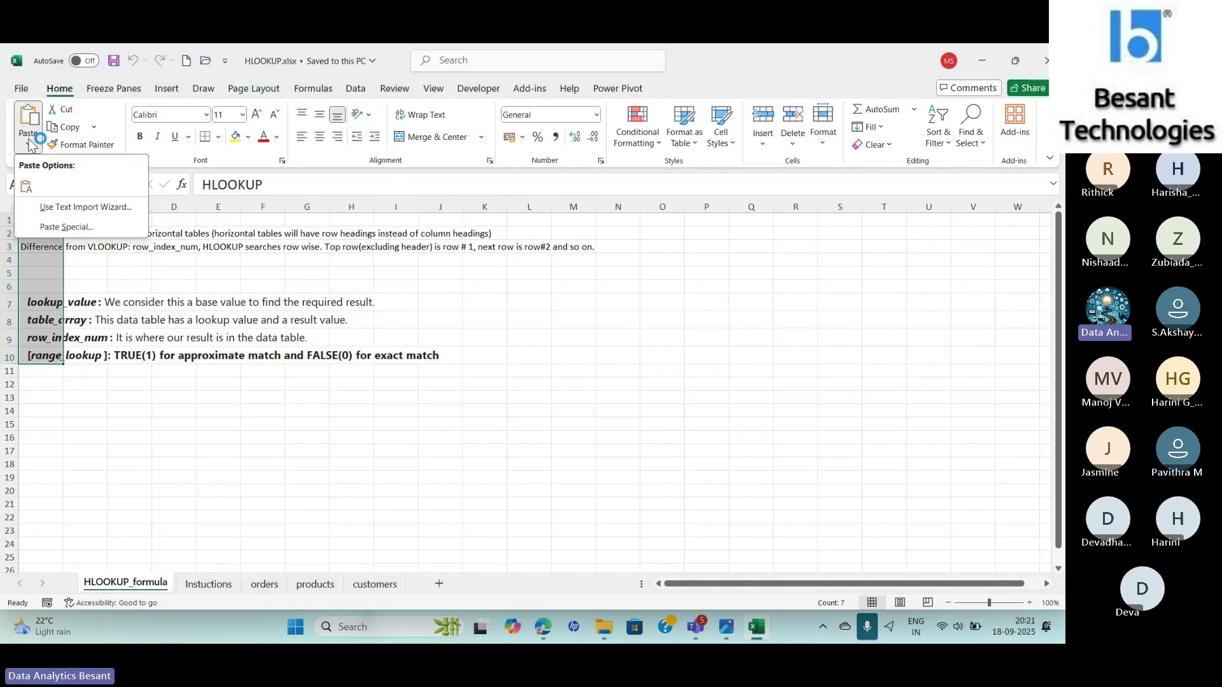
{"action": "left_click", "coordinate": [49, 227]}
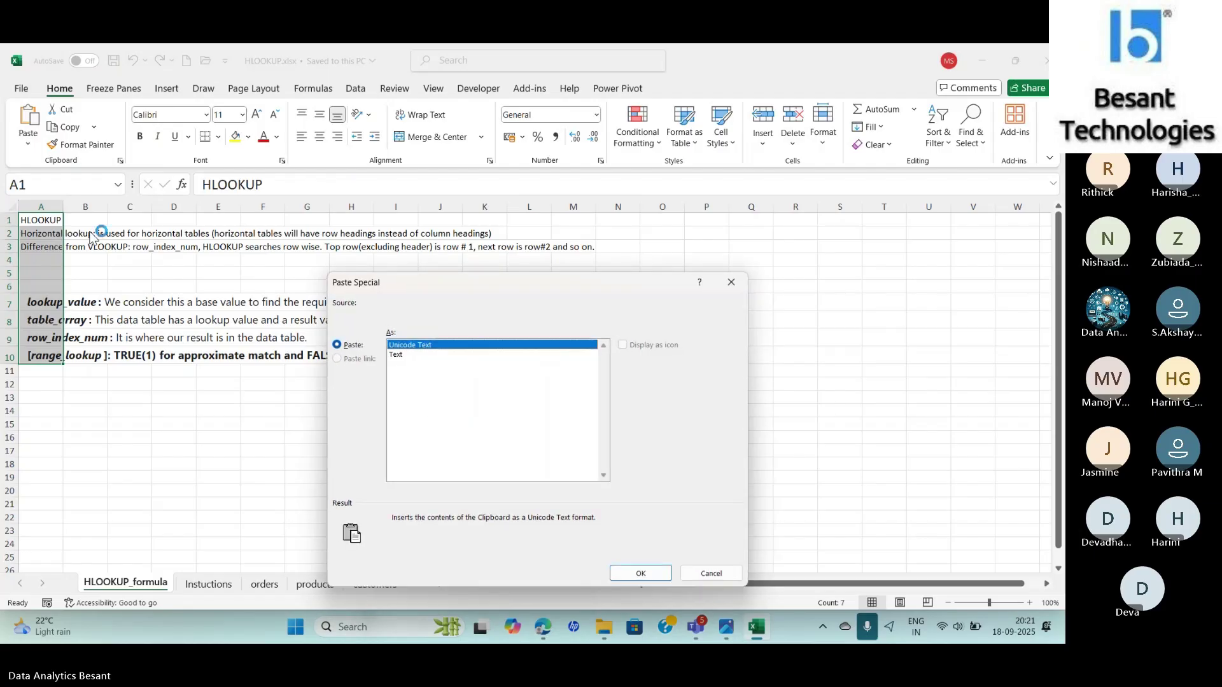
{"action": "left_click", "coordinate": [737, 285]}
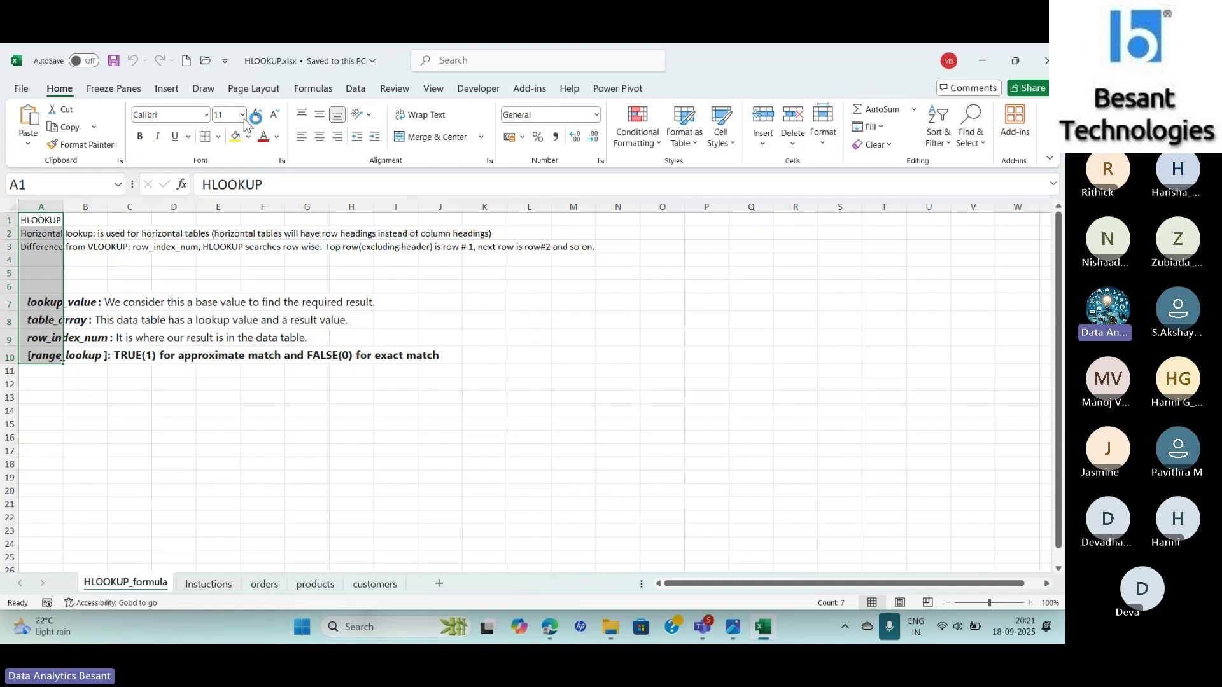
Step: Copy cells A1:A10 of the HLOOKUP_formula sheet and display the paste options available for them
{"action": "left_click", "coordinate": [72, 127]}
{"action": "left_click", "coordinate": [28, 143]}
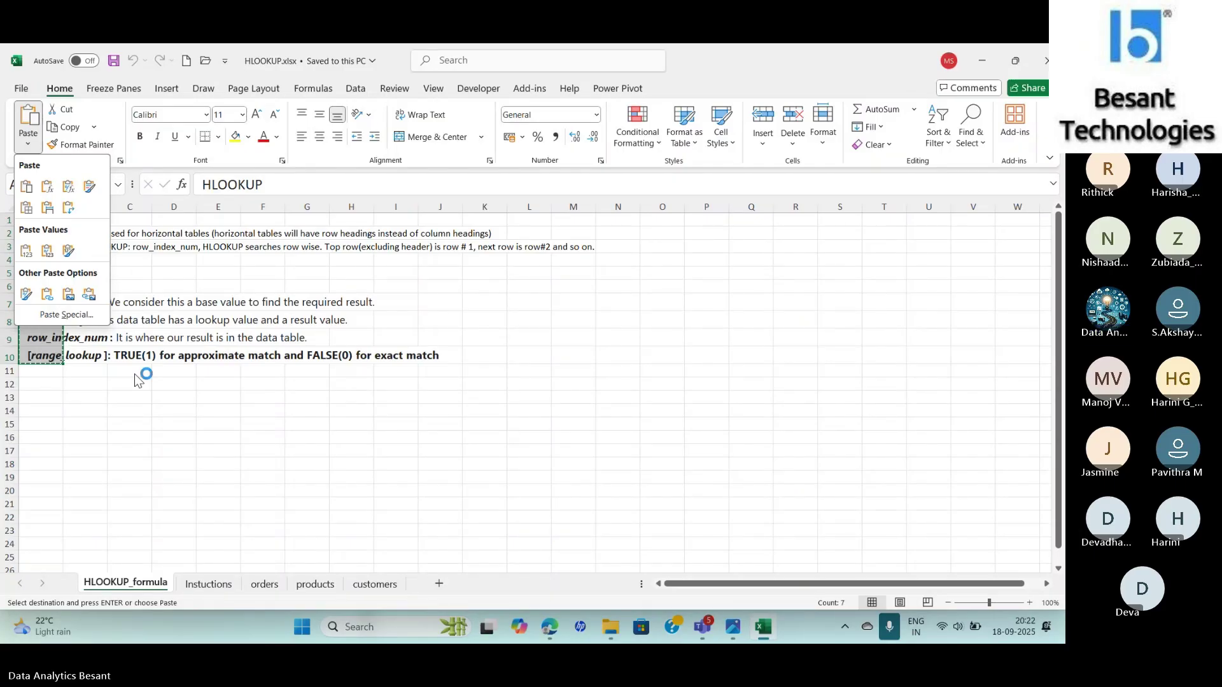
{"action": "key", "text": "alt+Tab"}
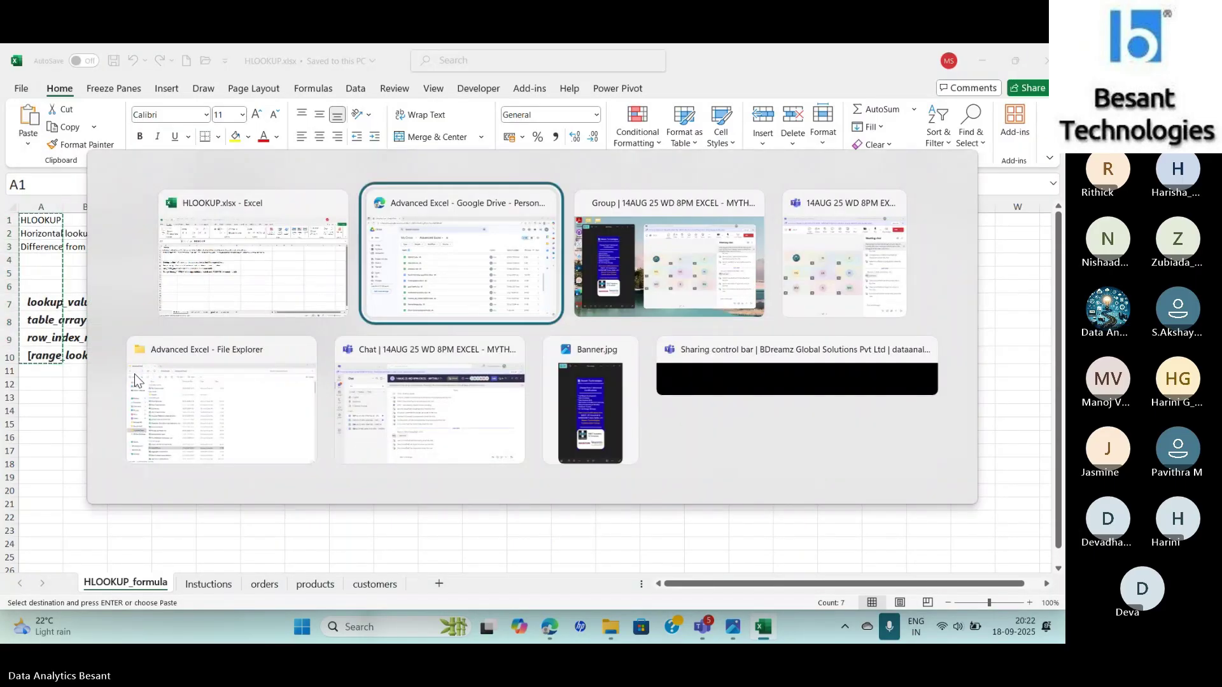
{"action": "key", "text": "alt+Tab"}
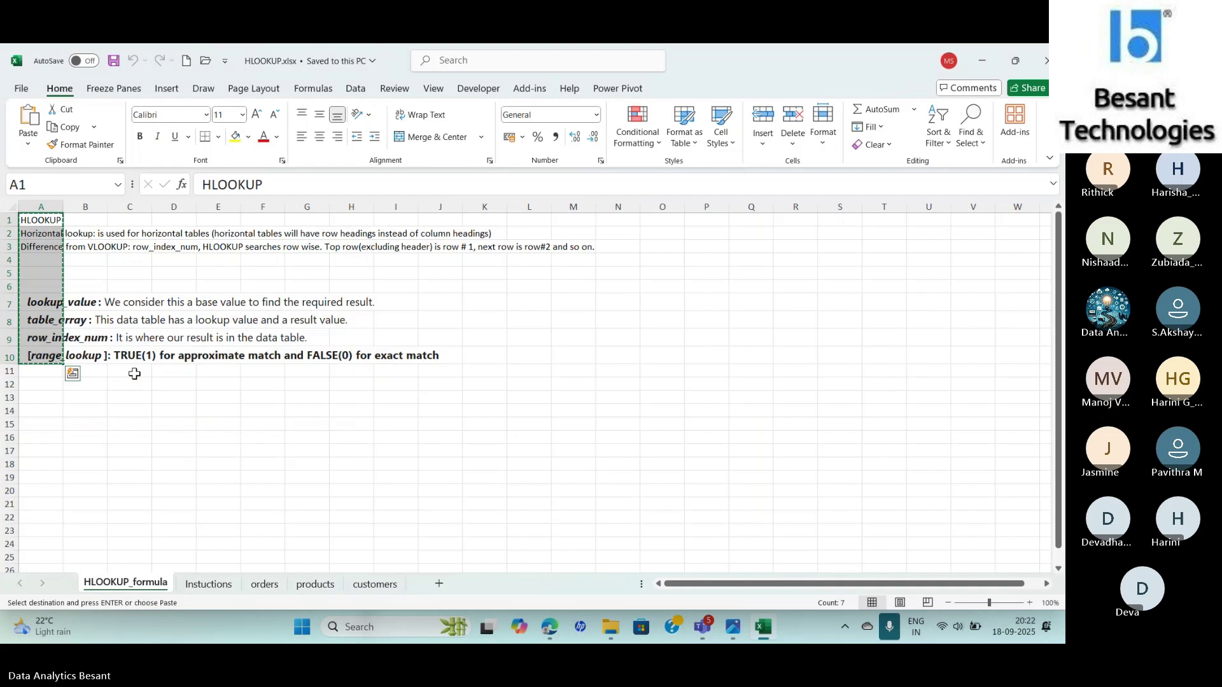
Step: Clear the HLOOKUP results in B6:DB12 of the orders sheet, from the product_name row through customer_name
{"action": "left_click", "coordinate": [210, 584]}
{"action": "left_click", "coordinate": [270, 584]}
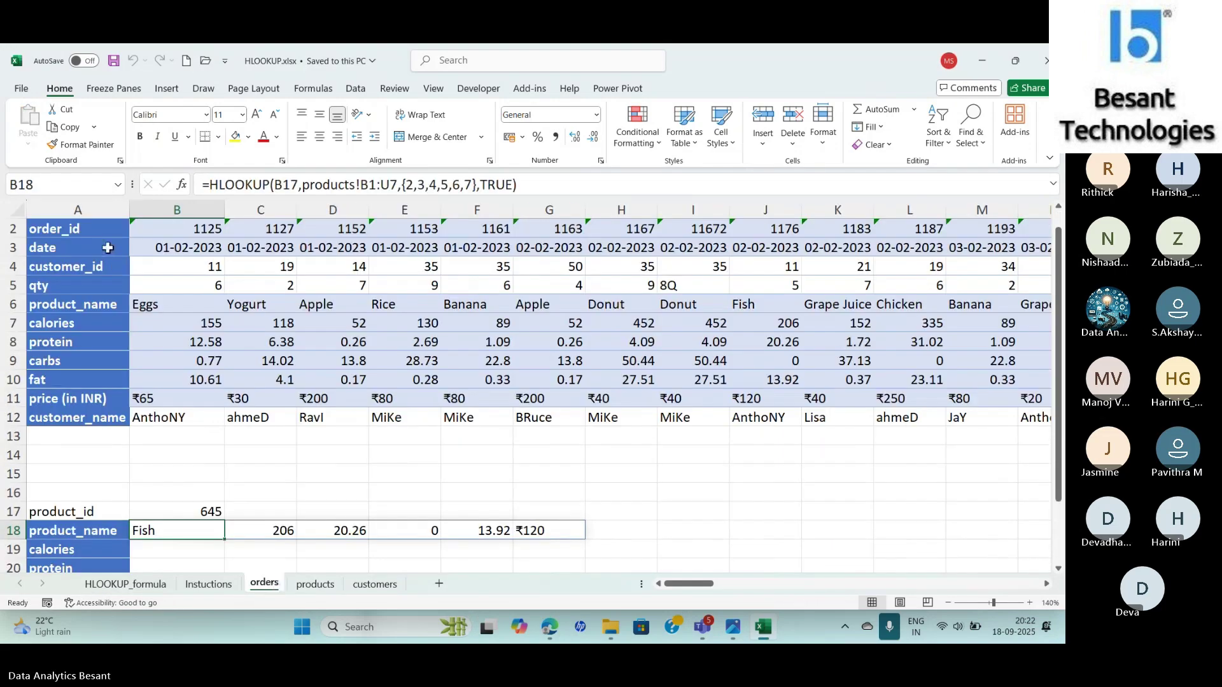
{"action": "left_click", "coordinate": [141, 306]}
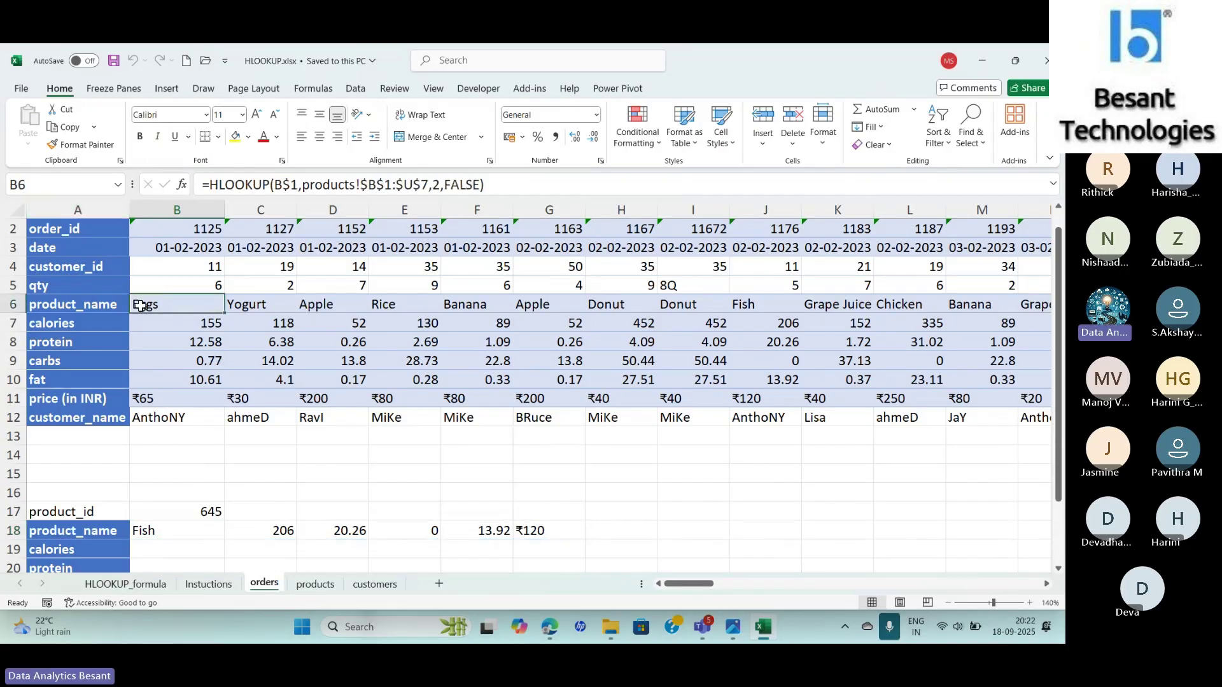
{"action": "key", "text": "ctrl+shift+Right"}
{"action": "key", "text": "ctrl+shift+Down"}
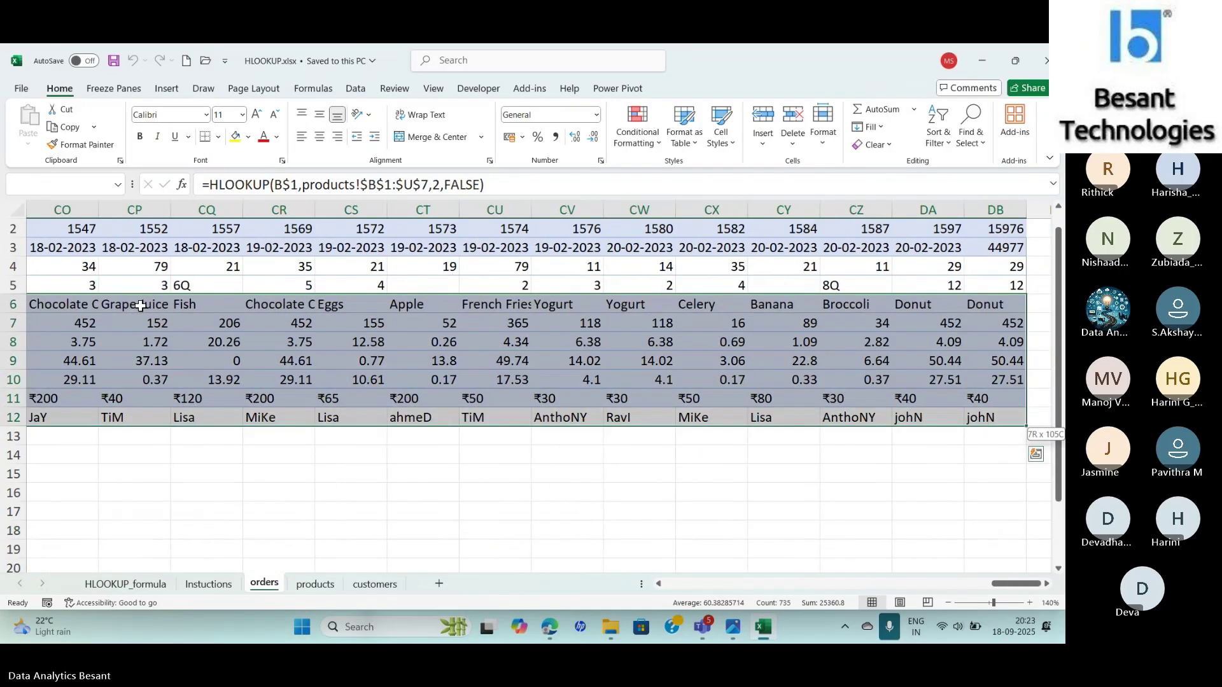
{"action": "key", "text": "Delete"}
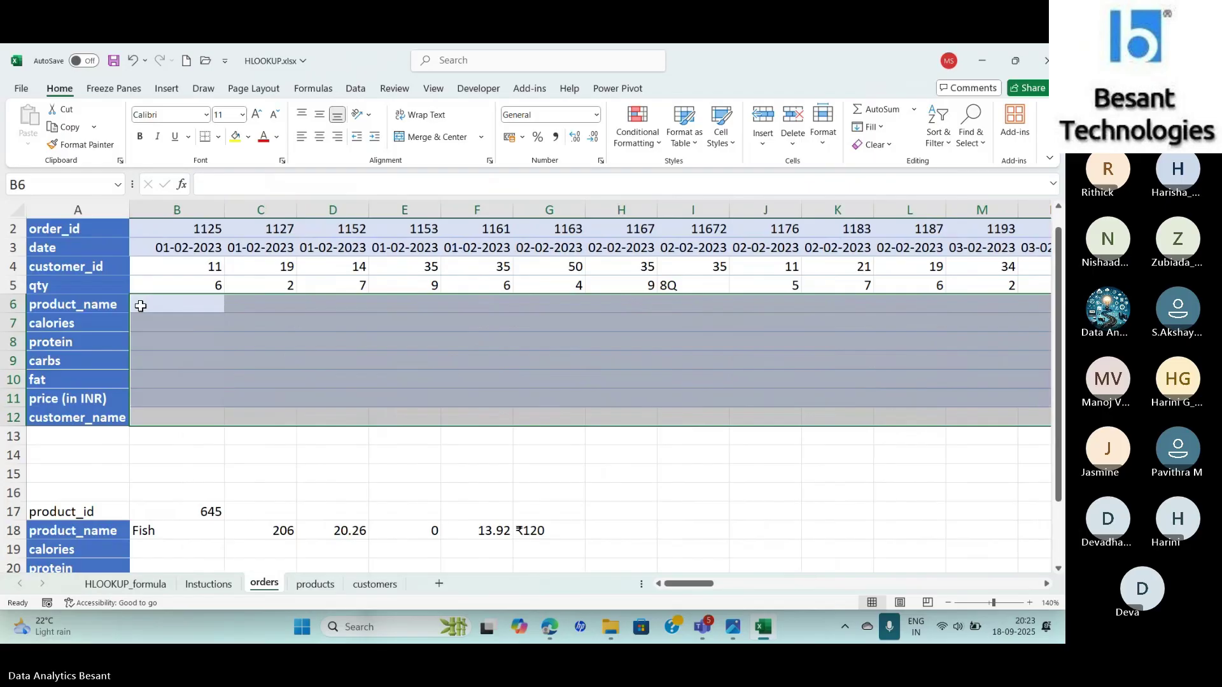
Step: Highlight the product_id through qty rows in A1:I5 of the orders sheet and compare them with the products sheet
{"action": "key", "text": "ctrl+Home"}
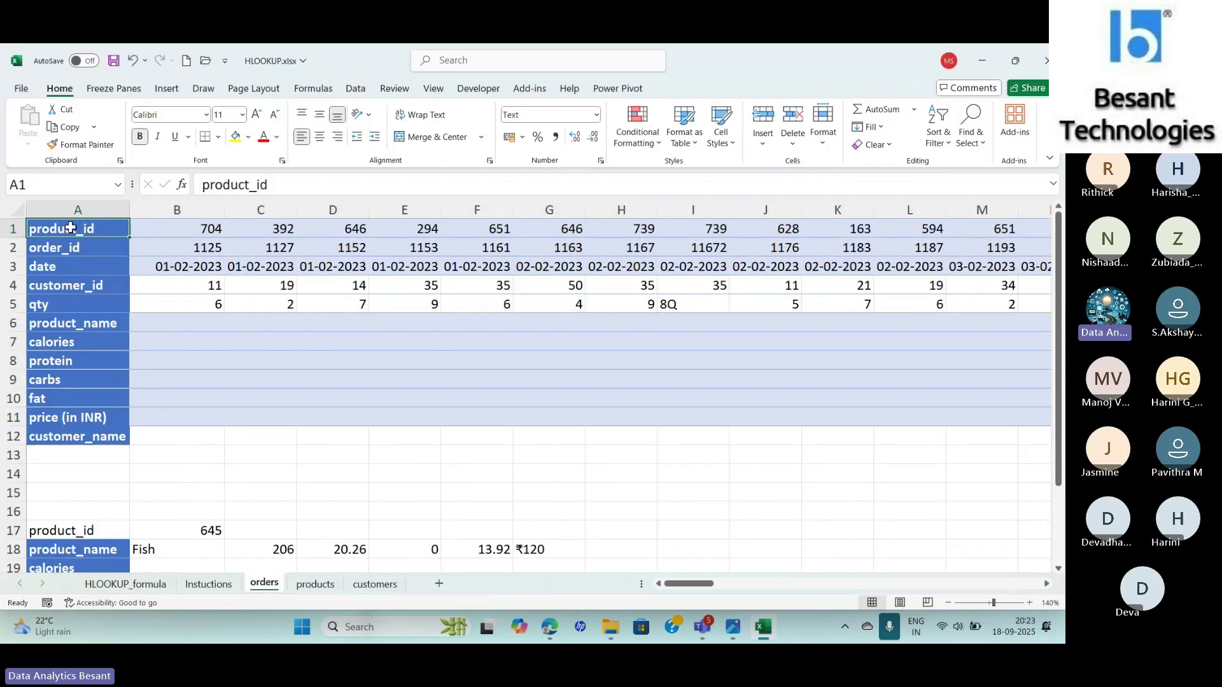
{"action": "left_click_drag", "start_coordinate": [89, 234], "coordinate": [662, 306]}
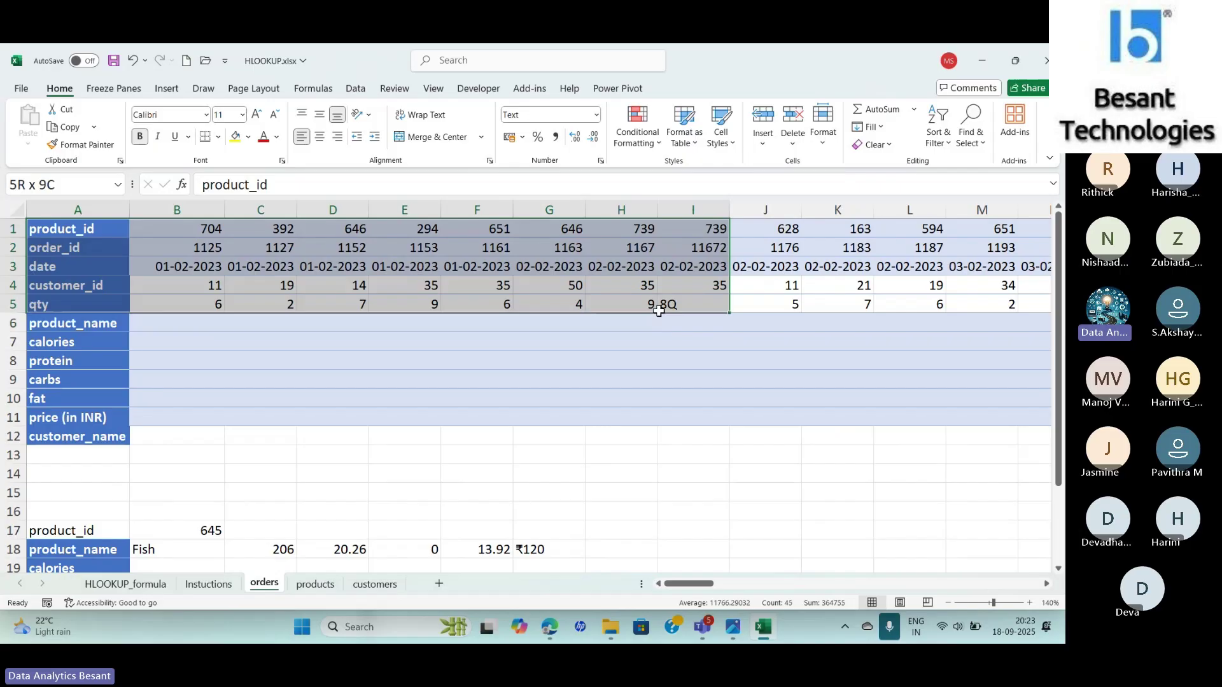
{"action": "left_click", "coordinate": [318, 587]}
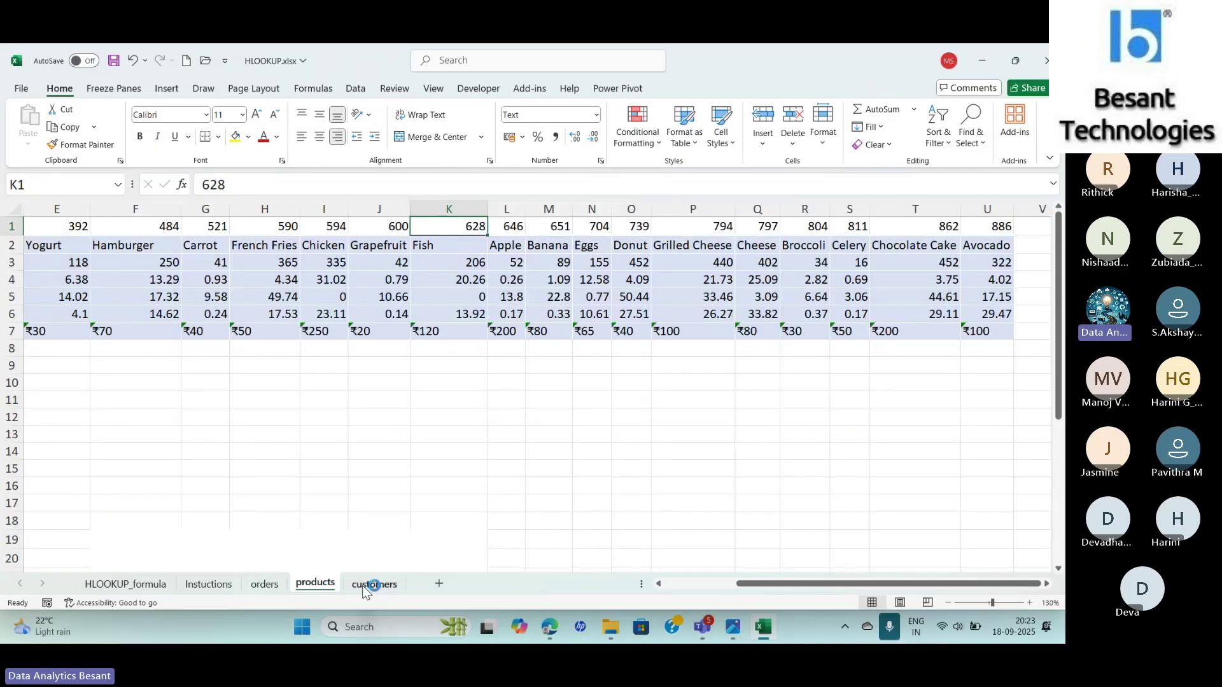
{"action": "left_click", "coordinate": [266, 585]}
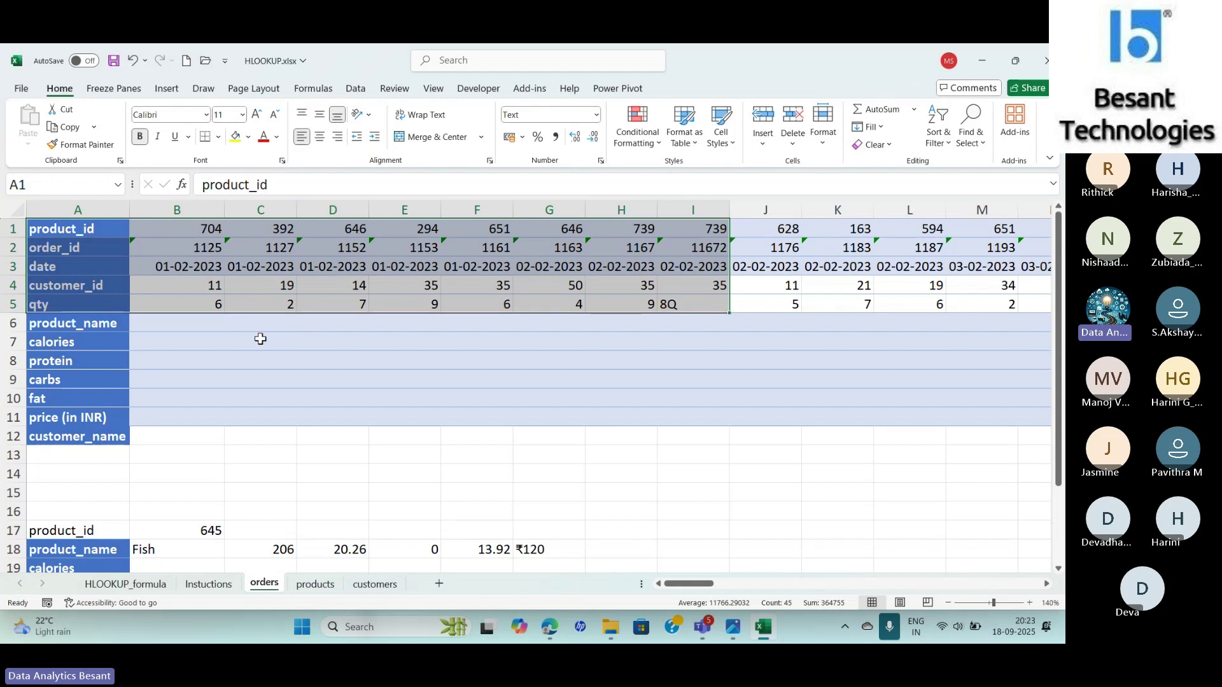
{"action": "left_click", "coordinate": [316, 584]}
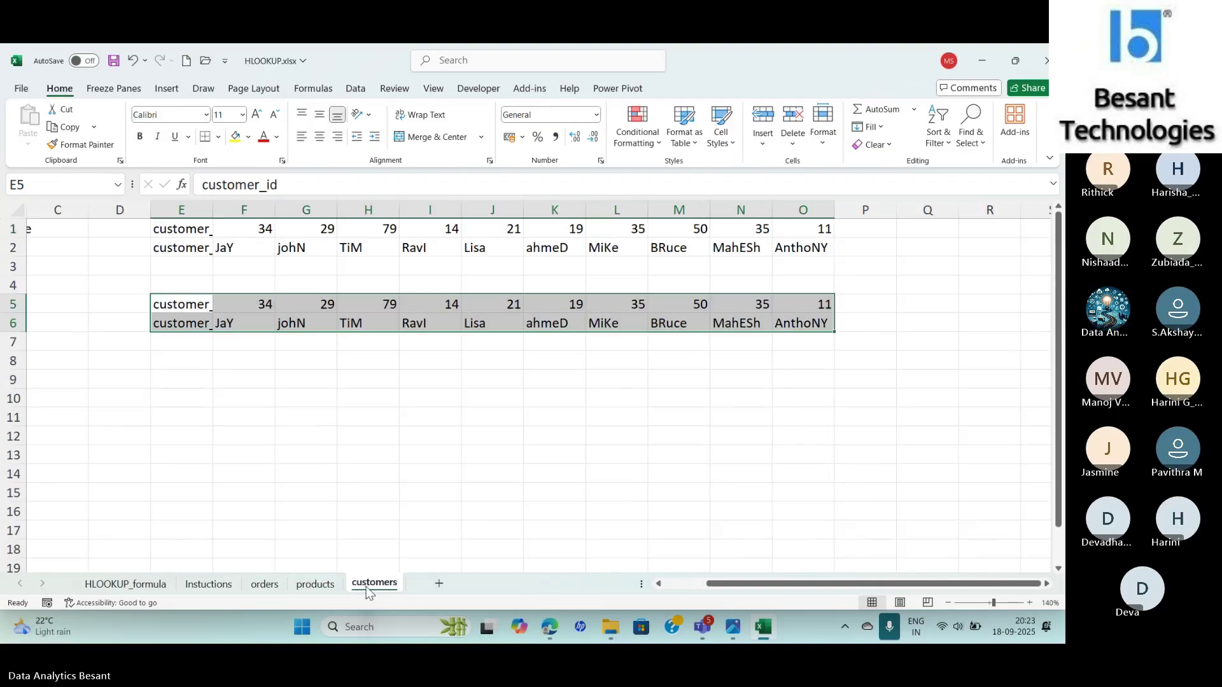
Step: Delete both transposed copies of the customer table in E1:O6 of the customers sheet
{"action": "left_click", "coordinate": [369, 586]}
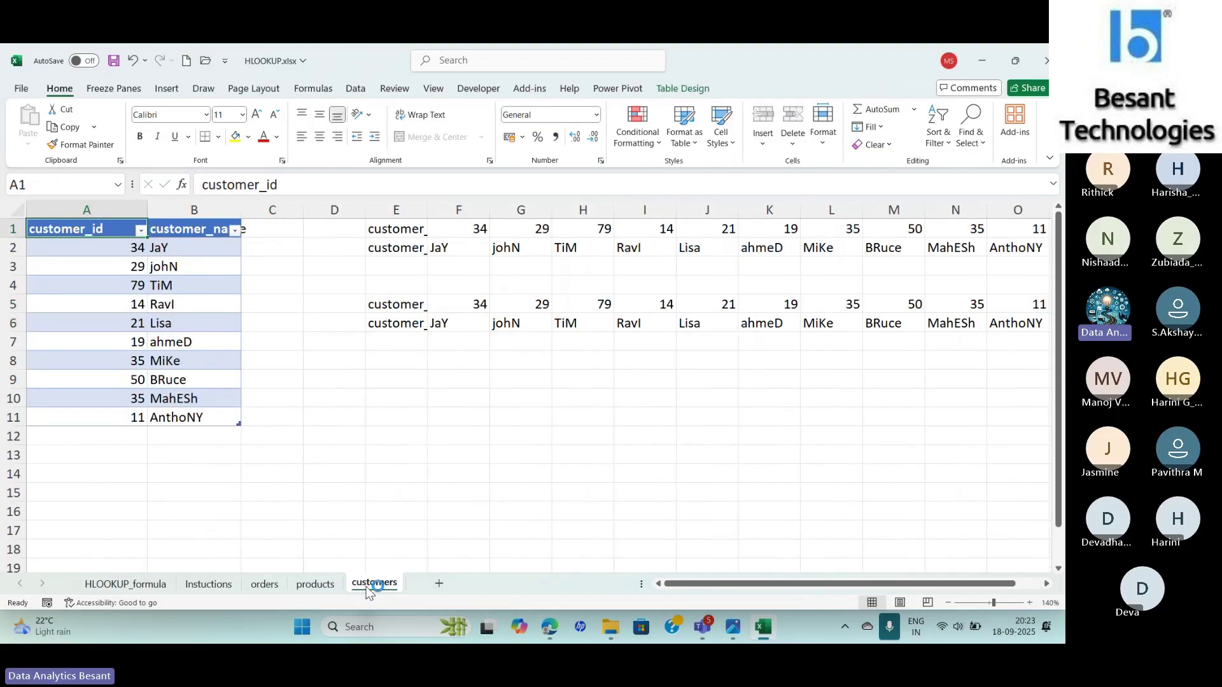
{"action": "left_click", "coordinate": [388, 227]}
{"action": "key", "text": "shift+Down"}
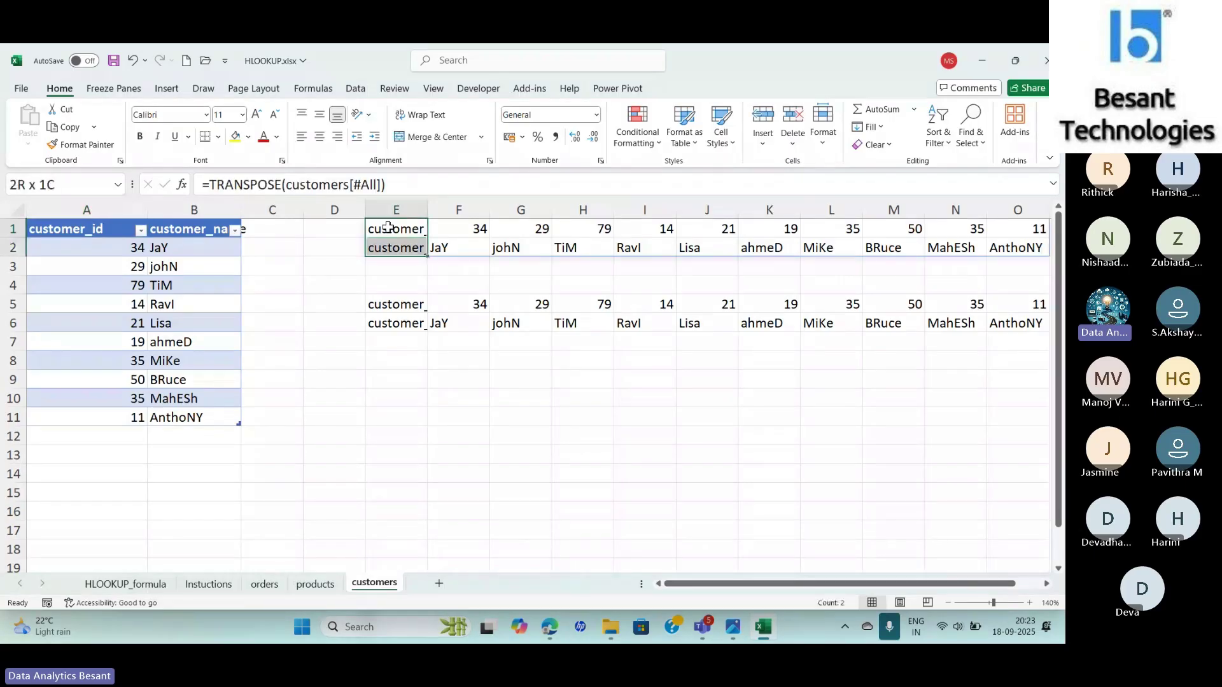
{"action": "key", "text": "shift+Down"}
{"action": "key", "text": "shift+Down"}
{"action": "key", "text": "shift+Down"}
{"action": "key", "text": "shift+Down"}
{"action": "key", "text": "ctrl+shift+Right"}
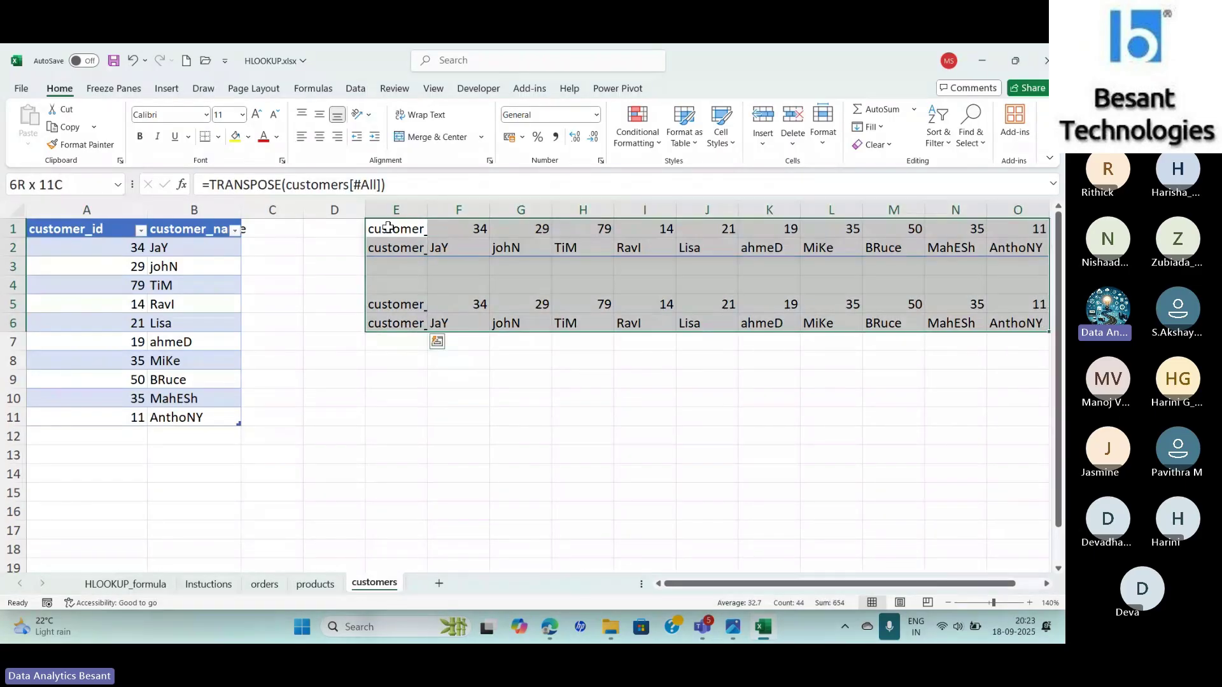
{"action": "key", "text": "Delete"}
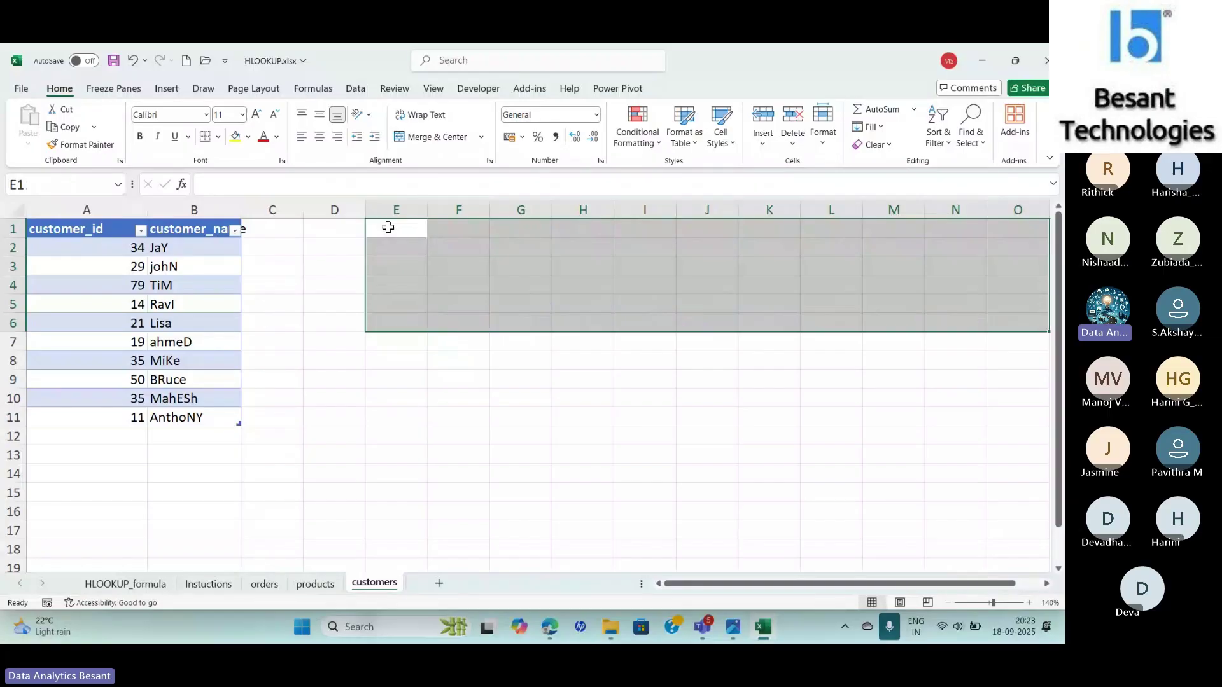
Step: Copy the customer table A1:B11 on the customers sheet and open Paste Special for cell E1
{"action": "left_click", "coordinate": [210, 254]}
{"action": "left_click", "coordinate": [385, 280]}
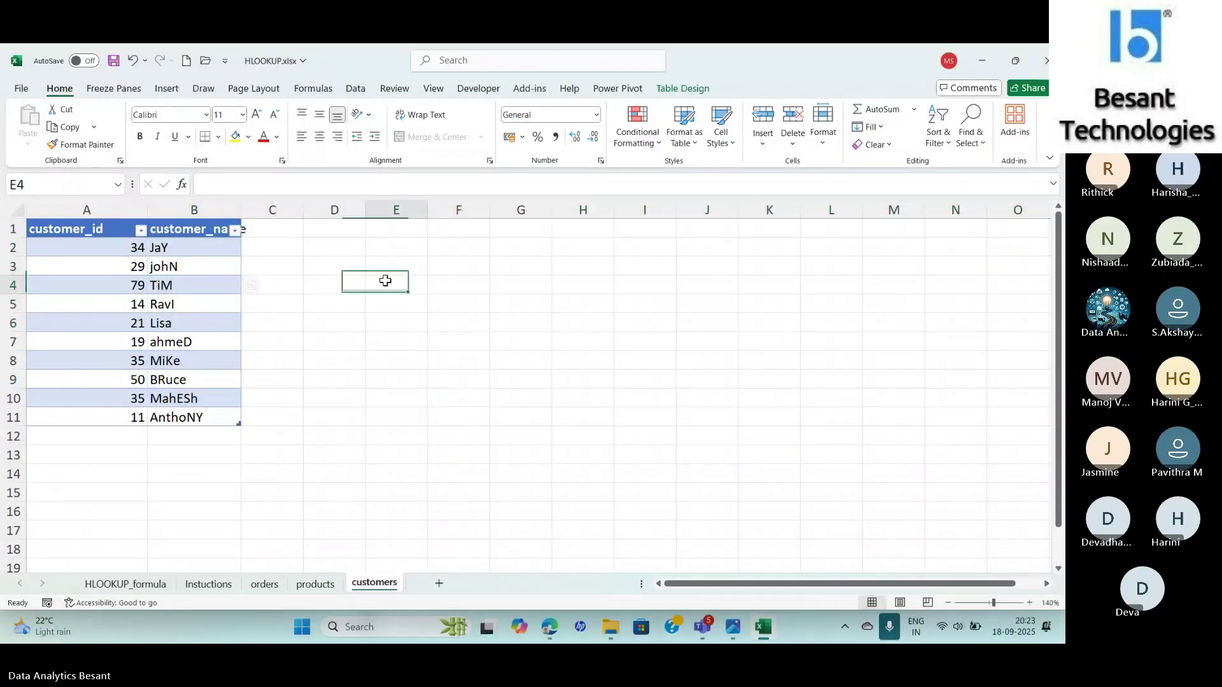
{"action": "left_click_drag", "start_coordinate": [70, 231], "coordinate": [208, 423]}
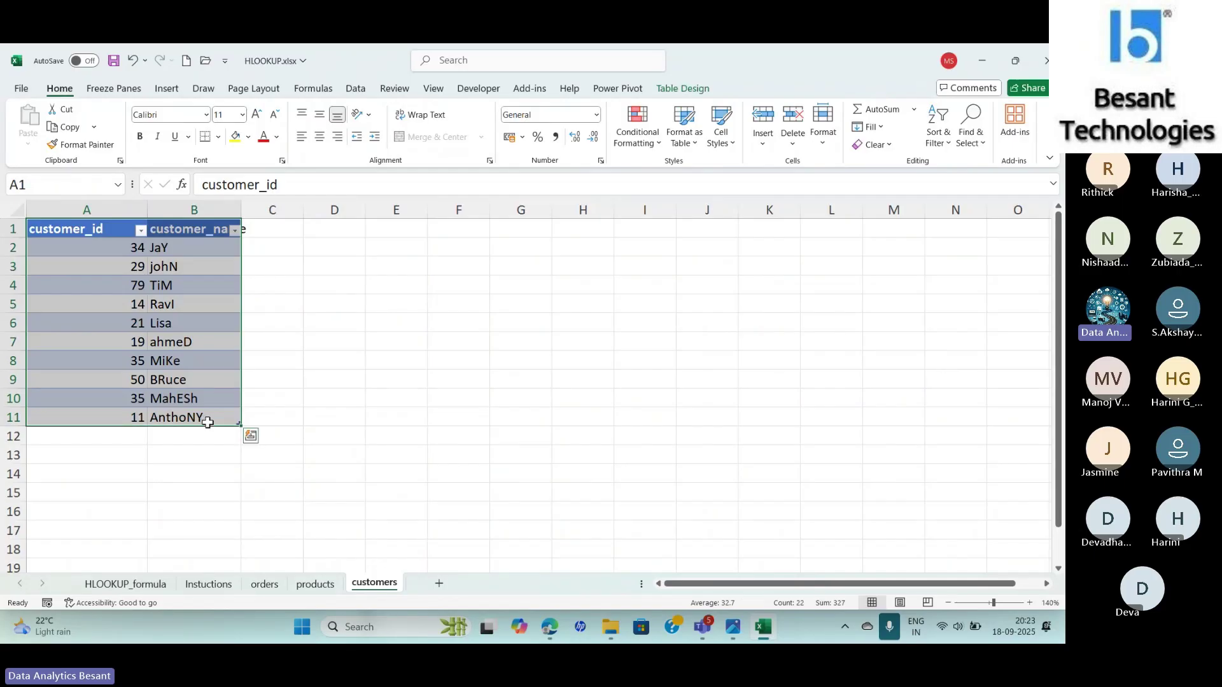
{"action": "key", "text": "ctrl+c"}
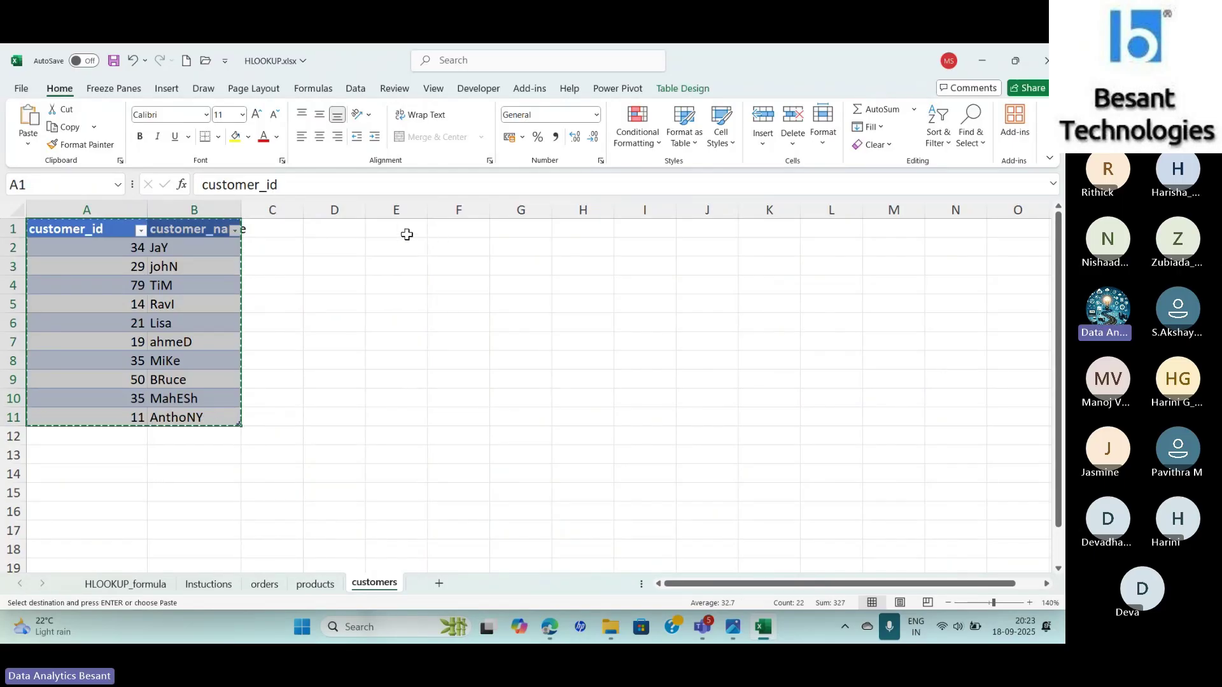
{"action": "left_click", "coordinate": [407, 235]}
{"action": "left_click", "coordinate": [28, 140]}
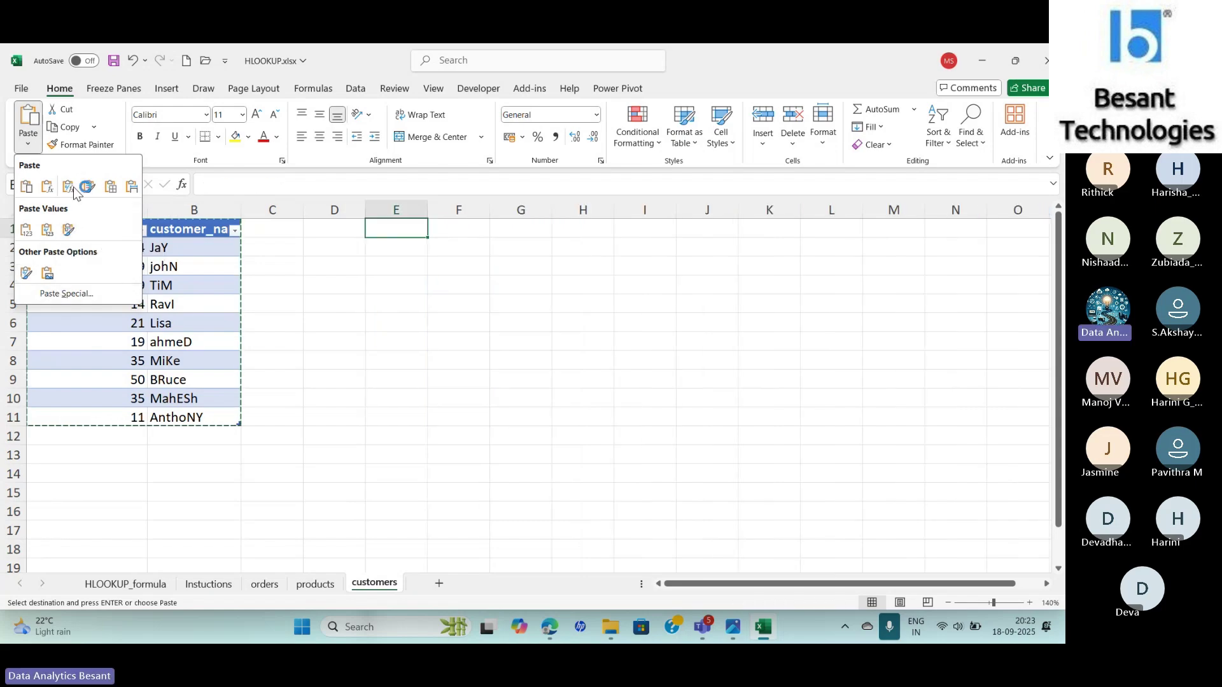
{"action": "left_click", "coordinate": [66, 294]}
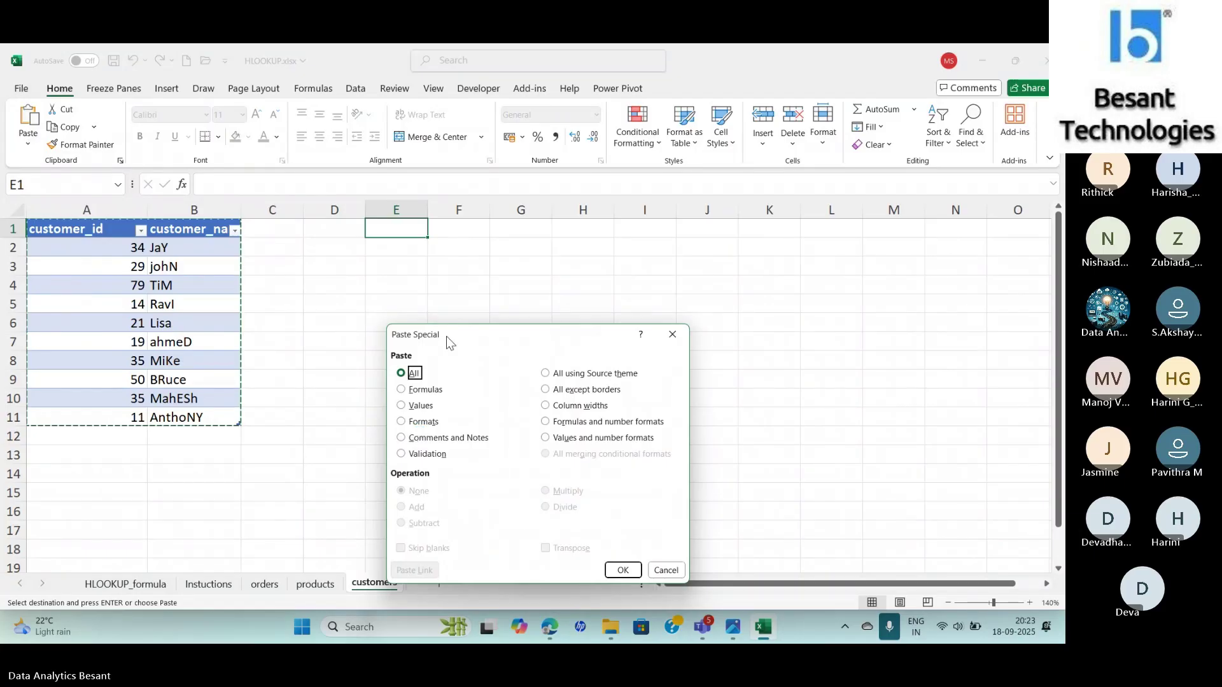
Step: Paste the copied customer table at E1 as values and number formats, transposed into rows
{"action": "left_click_drag", "start_coordinate": [445, 336], "coordinate": [425, 223]}
{"action": "left_click", "coordinate": [381, 277]}
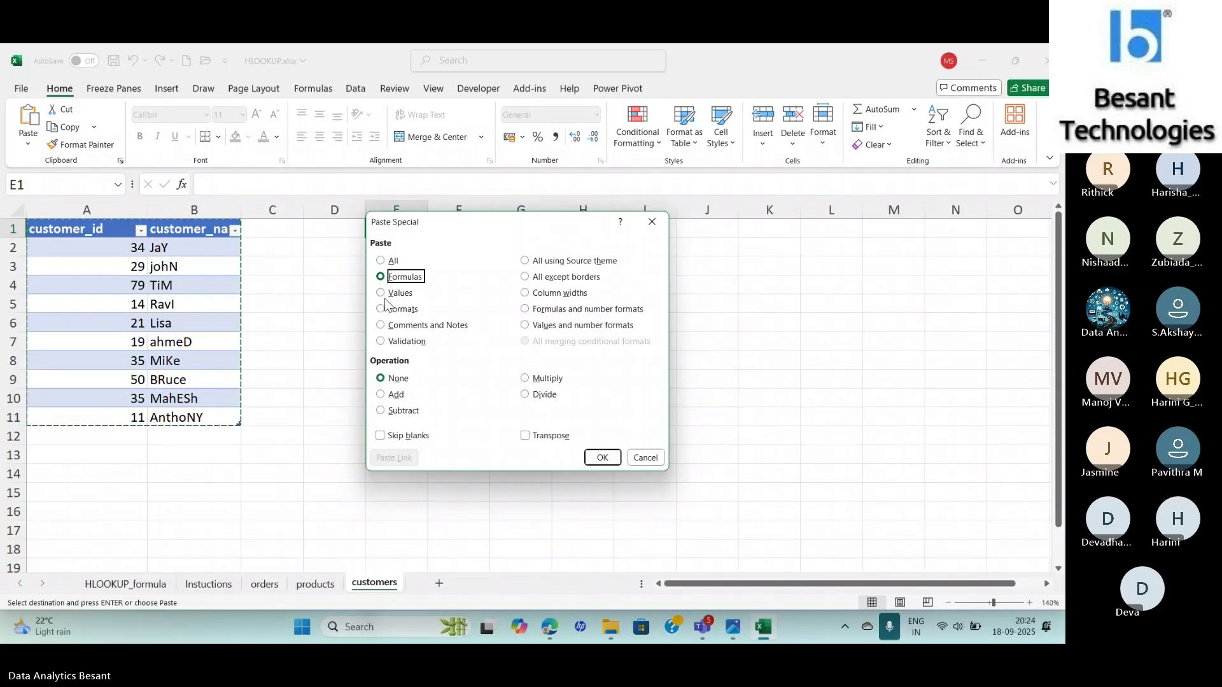
{"action": "left_click", "coordinate": [383, 293]}
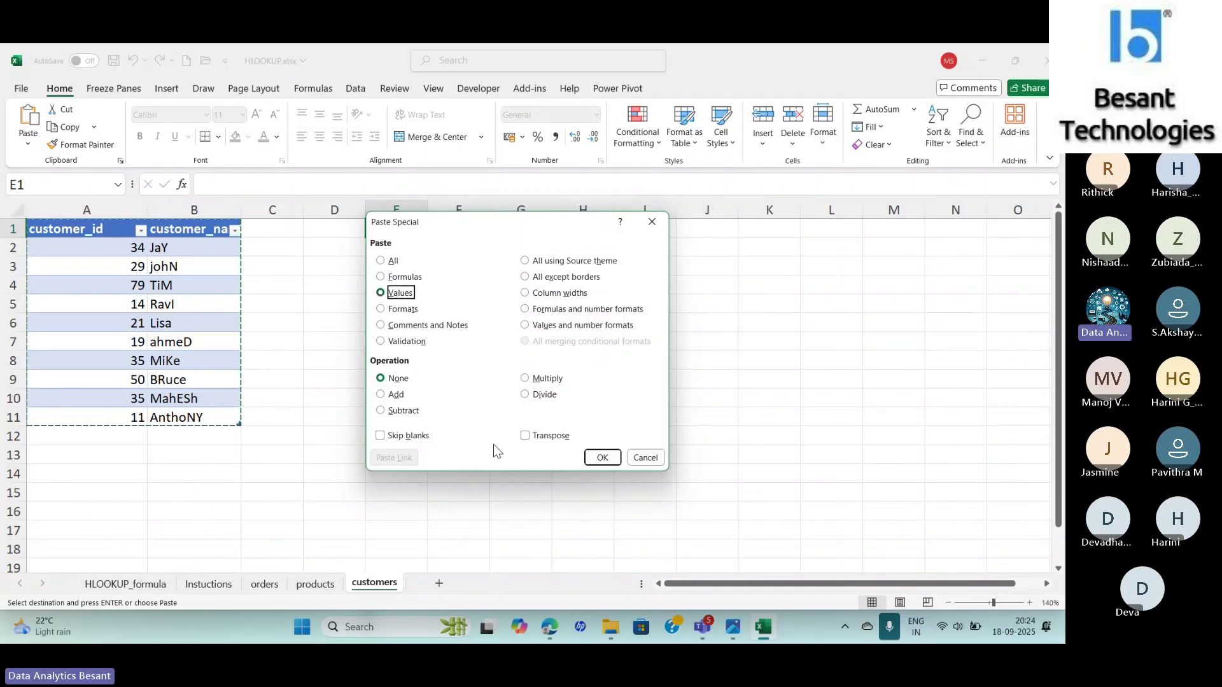
{"action": "left_click", "coordinate": [602, 456]}
{"action": "left_click", "coordinate": [525, 326]}
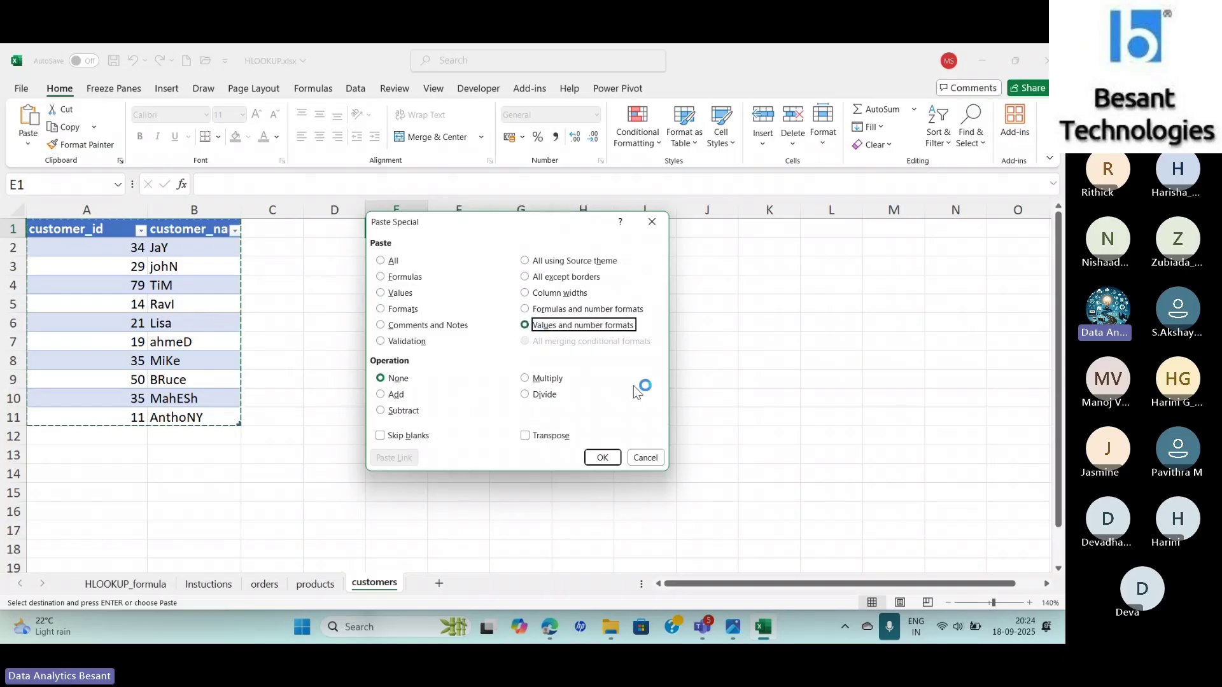
{"action": "left_click", "coordinate": [604, 458]}
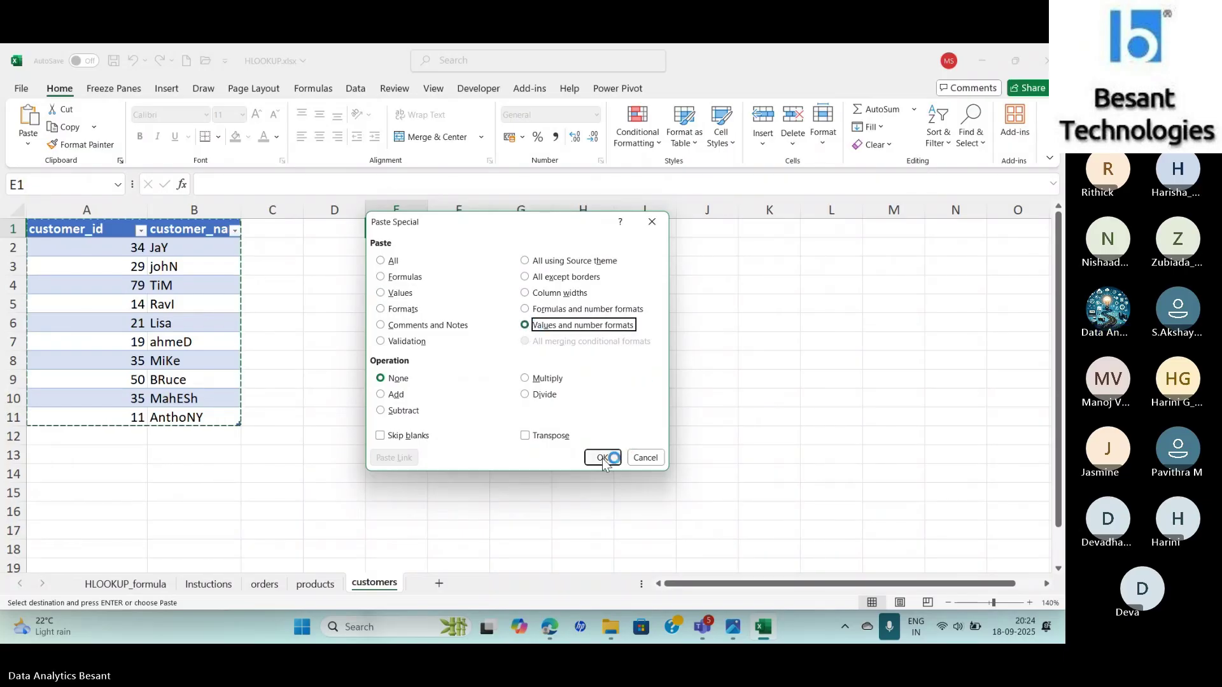
{"action": "left_click", "coordinate": [525, 437]}
{"action": "left_click", "coordinate": [601, 459]}
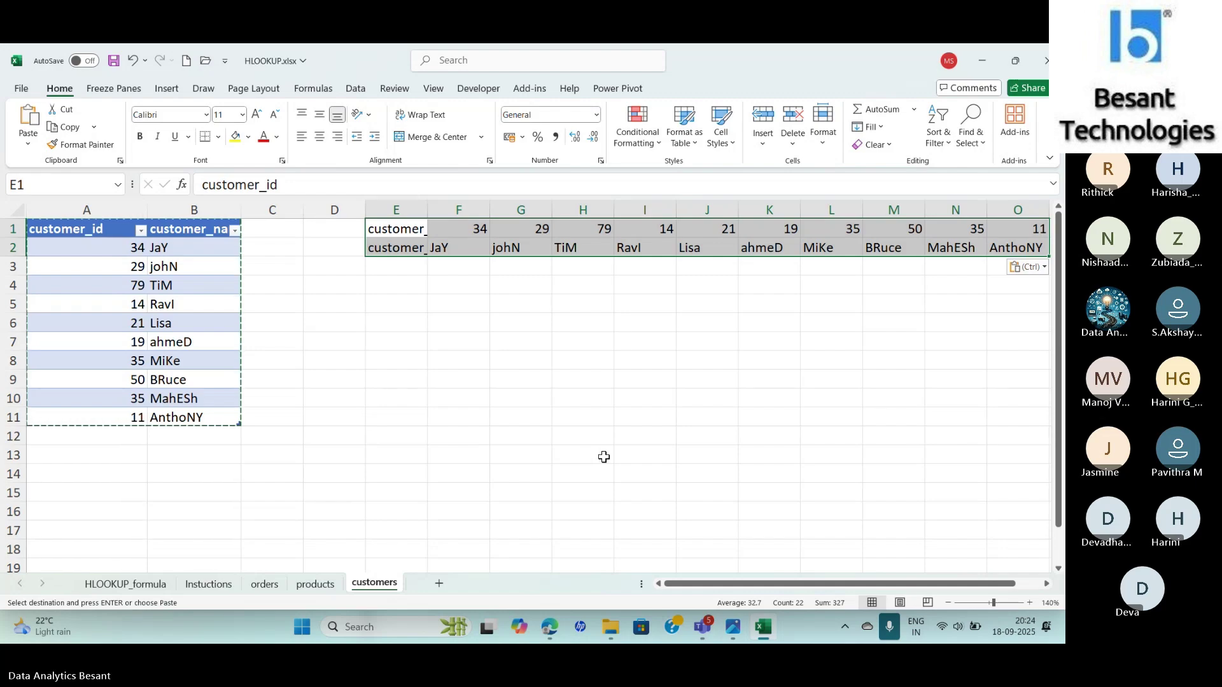
Step: Check the class meeting chat in Microsoft Teams and return to the Excel workbook
{"action": "key", "text": "alt+Tab"}
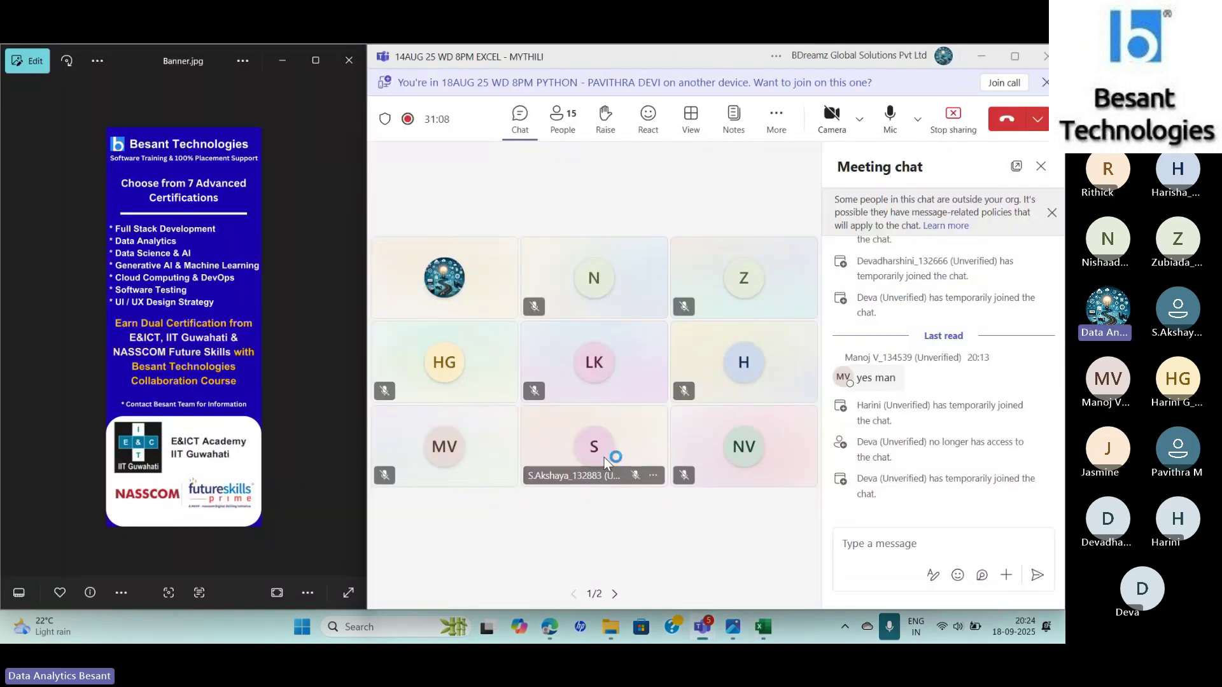
{"action": "mouse_move", "coordinate": [604, 456]}
{"action": "key", "text": "alt+Tab"}
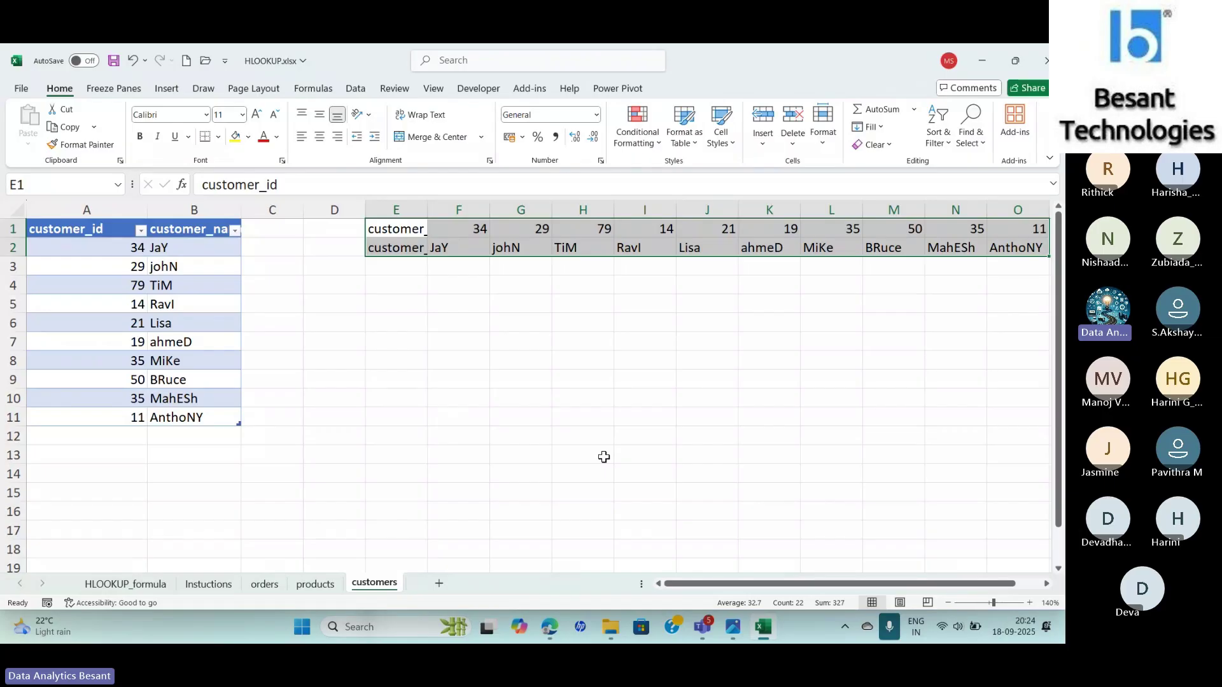
Step: Enter =TRANSPOSE(customers[#All]) in cell E5 and compare it with the transposed header cells E1 and E2
{"action": "left_click", "coordinate": [411, 326]}
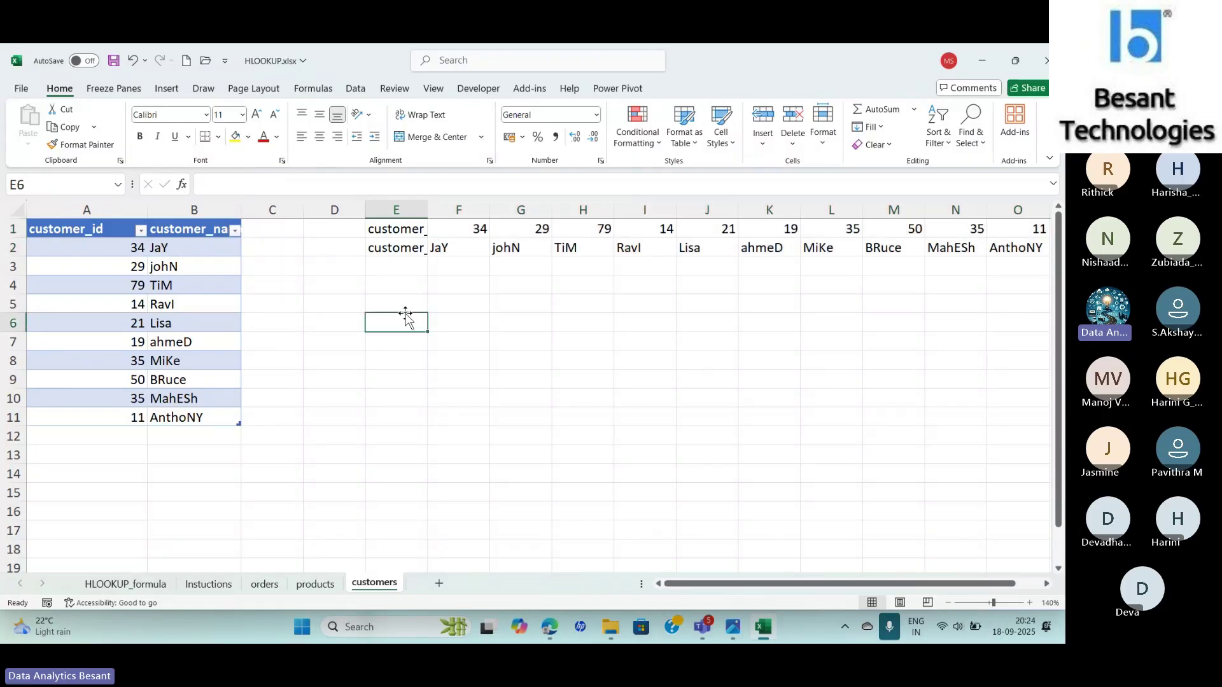
{"action": "left_click", "coordinate": [393, 304]}
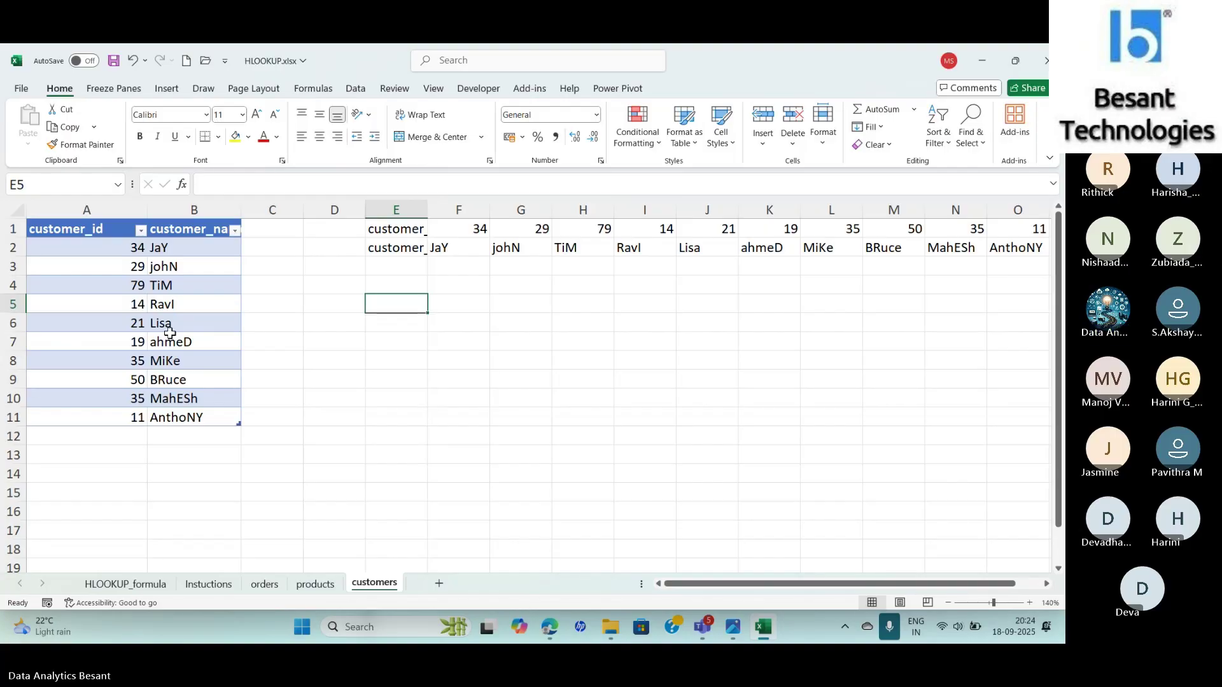
{"action": "type", "text": "=tra"}
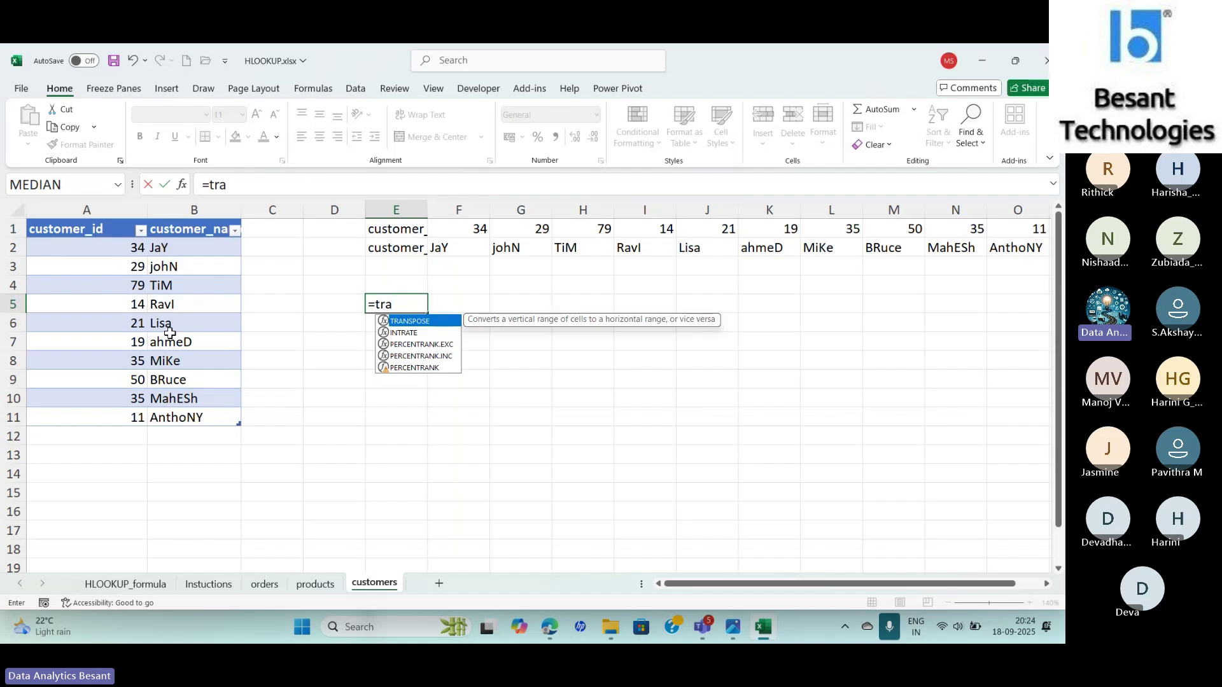
{"action": "type", "text": "ns"}
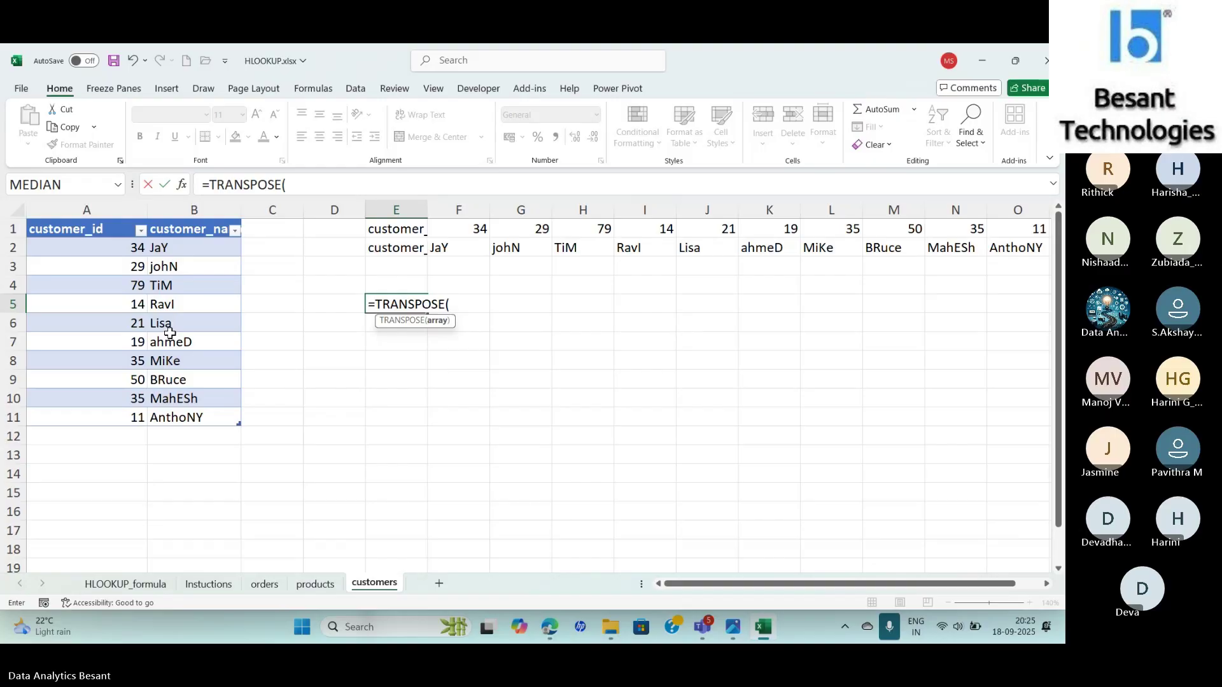
{"action": "left_click_drag", "start_coordinate": [26, 230], "coordinate": [196, 417]}
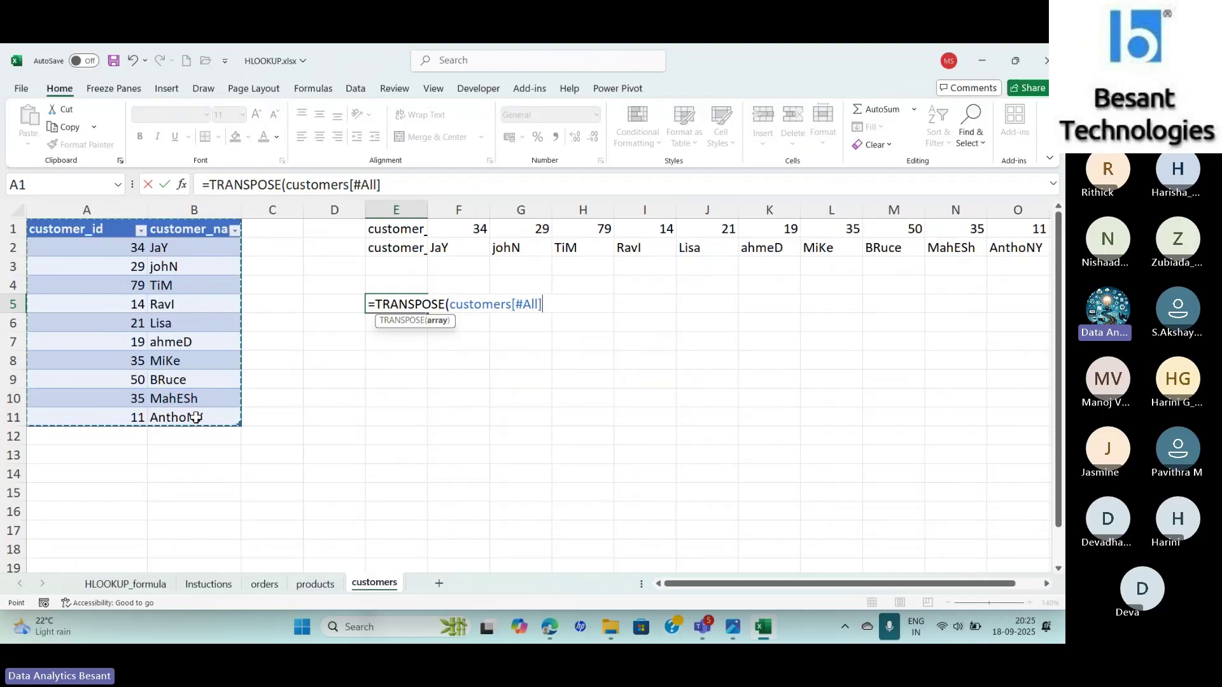
{"action": "type", "text": ")"}
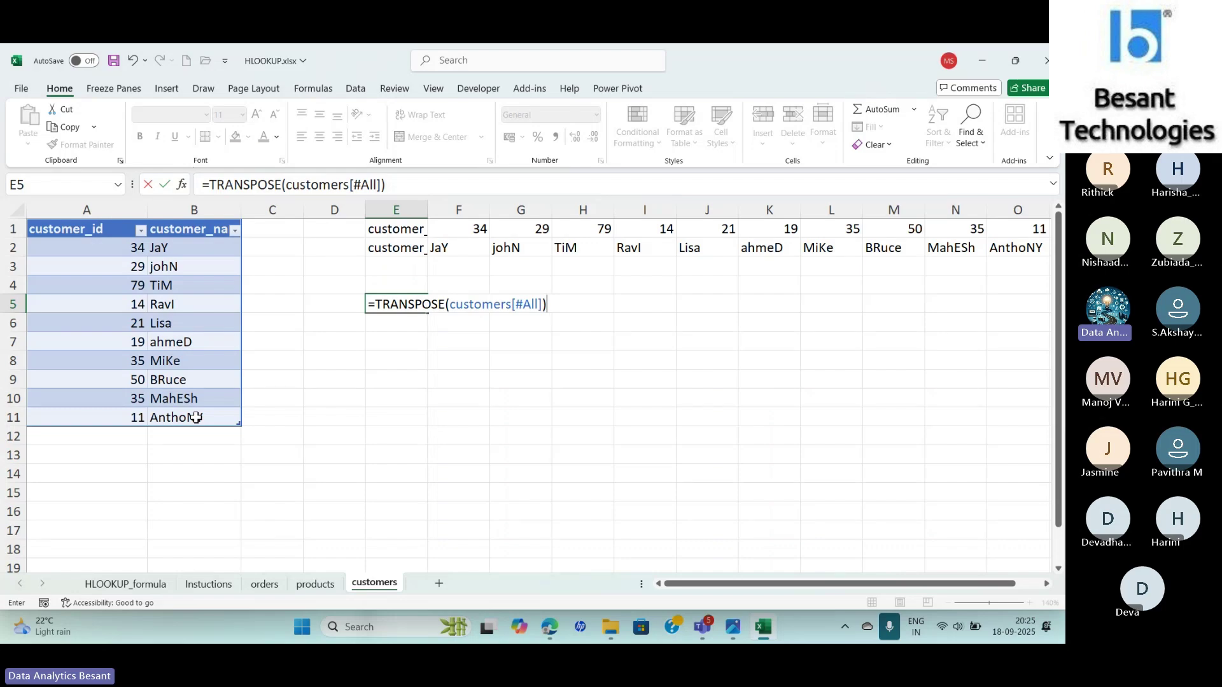
{"action": "key", "text": "ctrl+Return"}
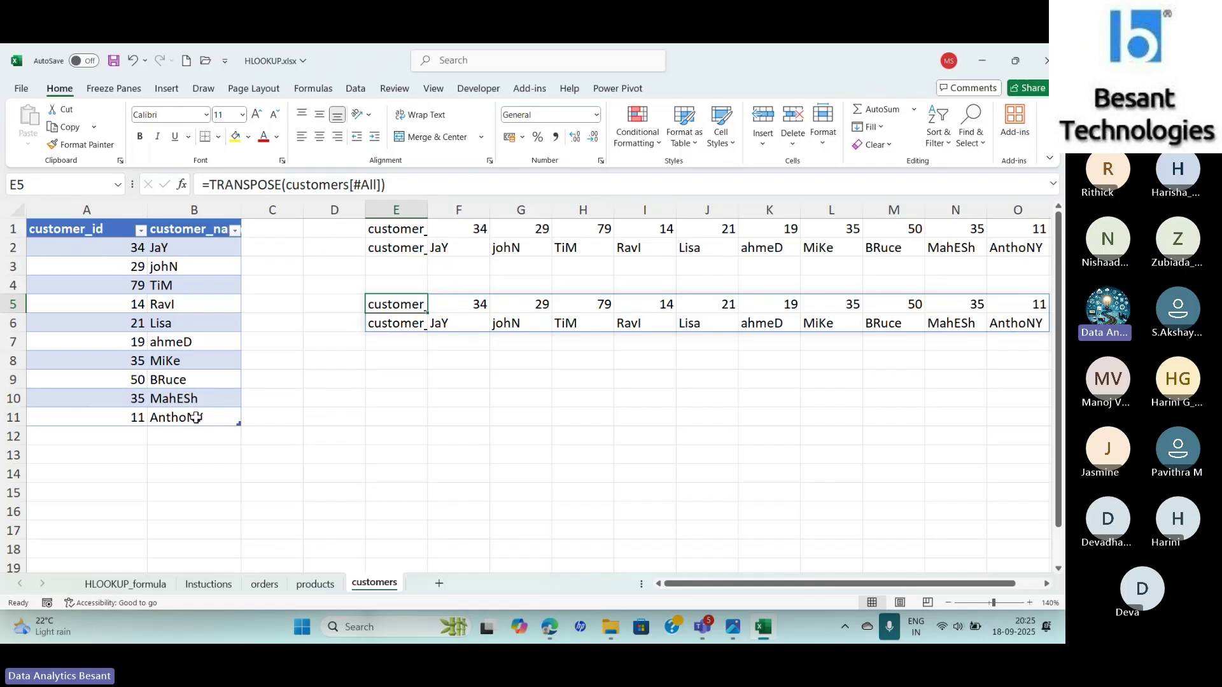
{"action": "left_click", "coordinate": [372, 230]}
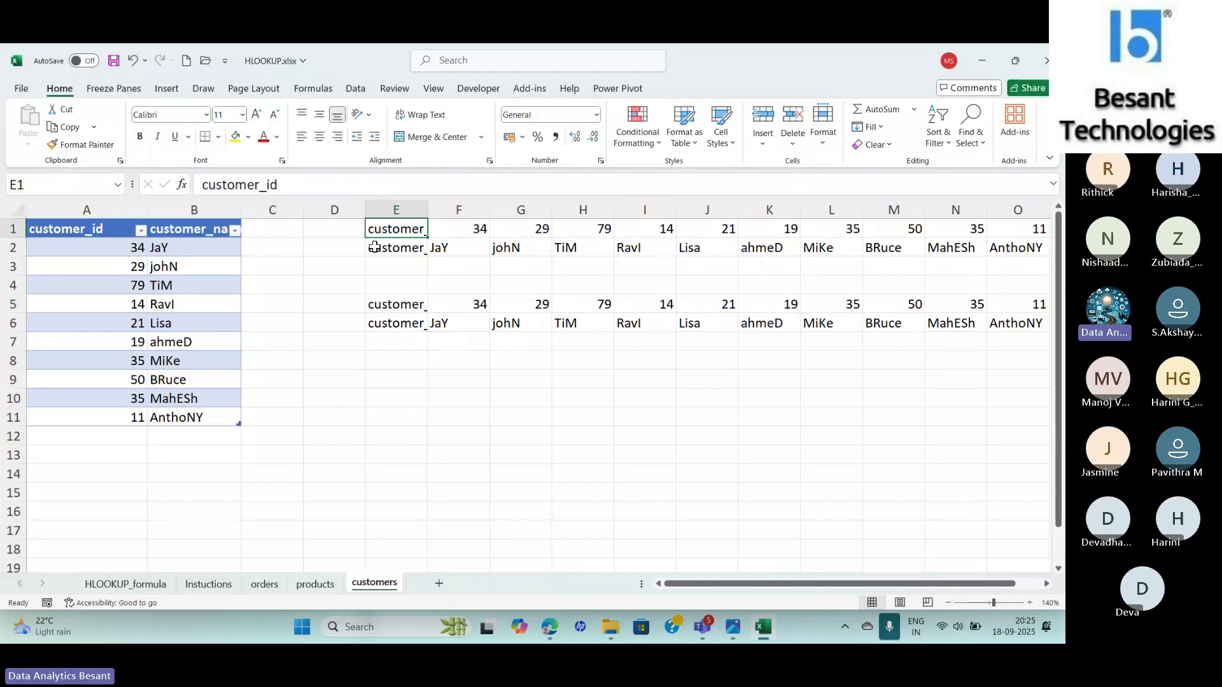
{"action": "left_click", "coordinate": [375, 248]}
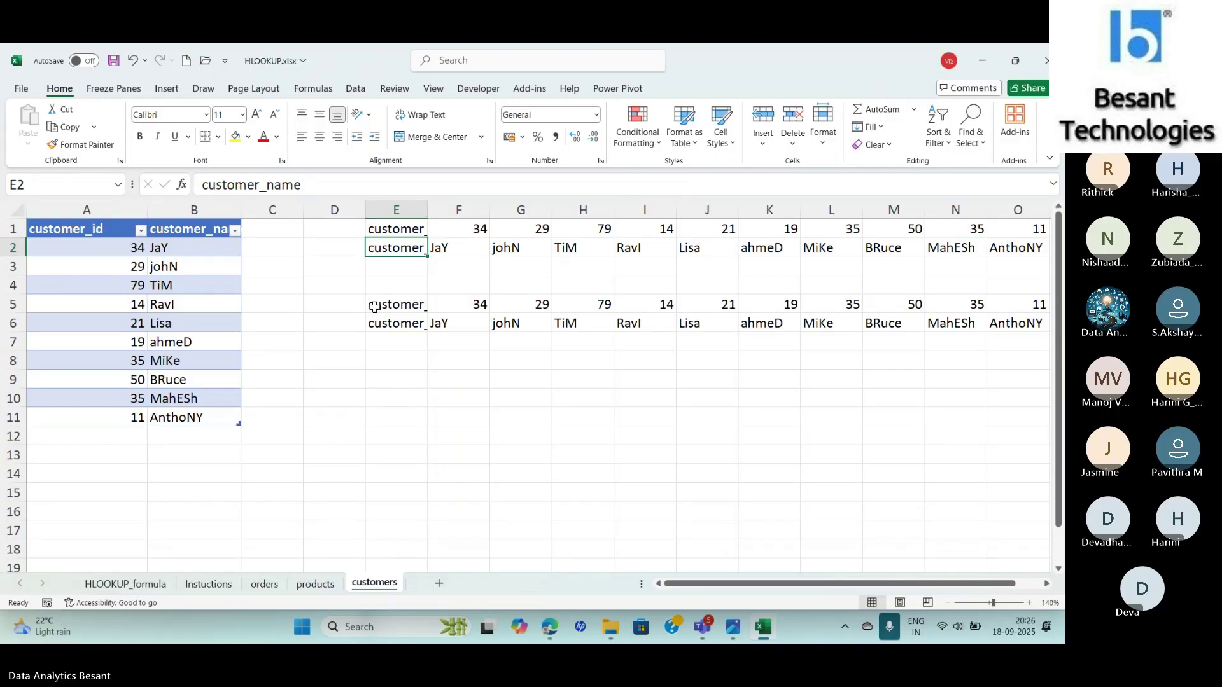
Step: Start an HLOOKUP formula in B6, the first product_name cell of the orders sheet, and open its function arguments
{"action": "left_click", "coordinate": [265, 584]}
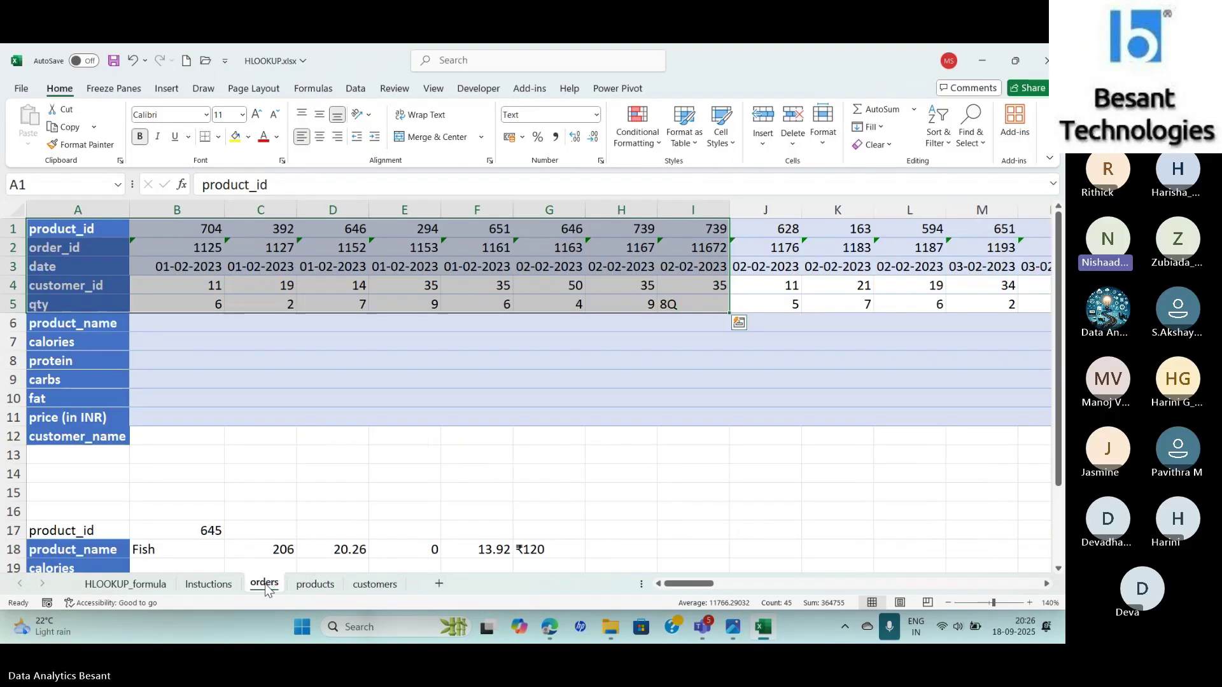
{"action": "left_click", "coordinate": [170, 321]}
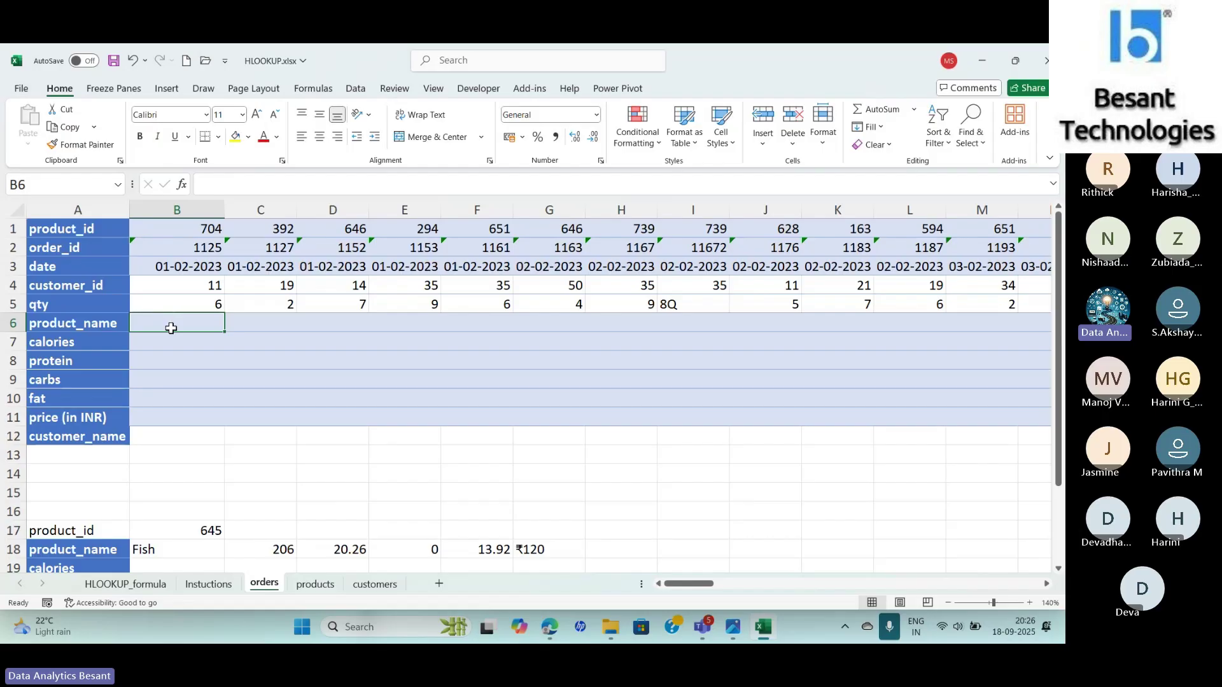
{"action": "left_click", "coordinate": [310, 587]}
{"action": "type", "text": "=h"}
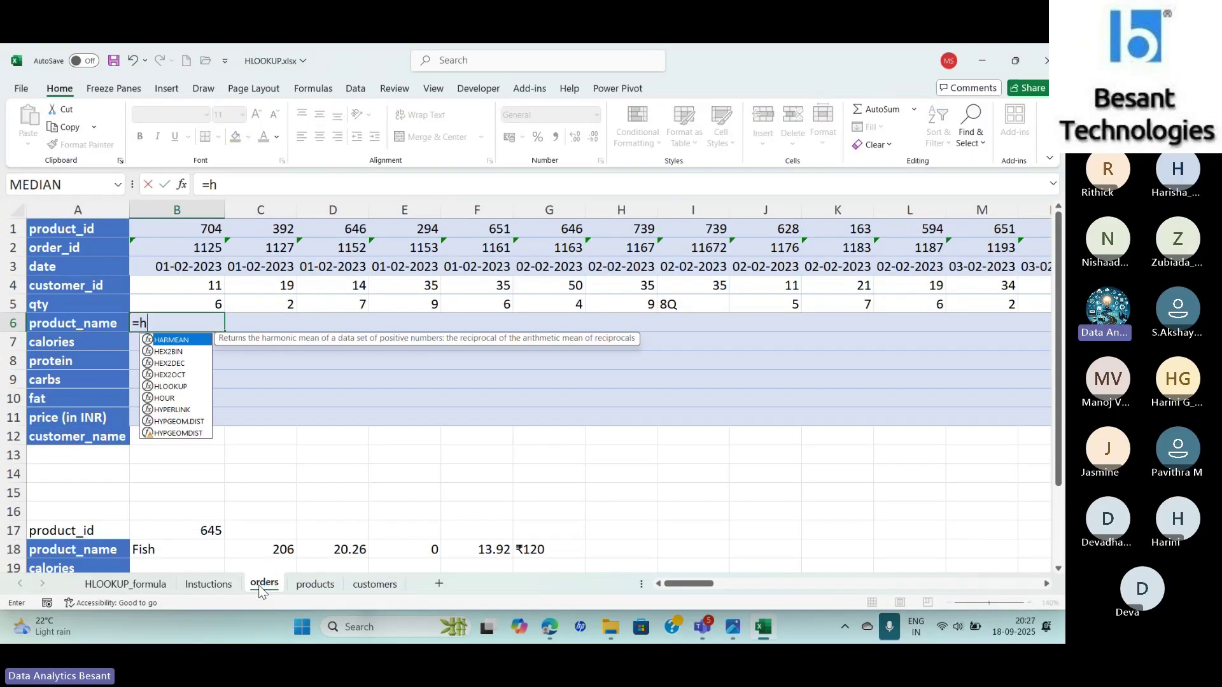
{"action": "type", "text": "loo"}
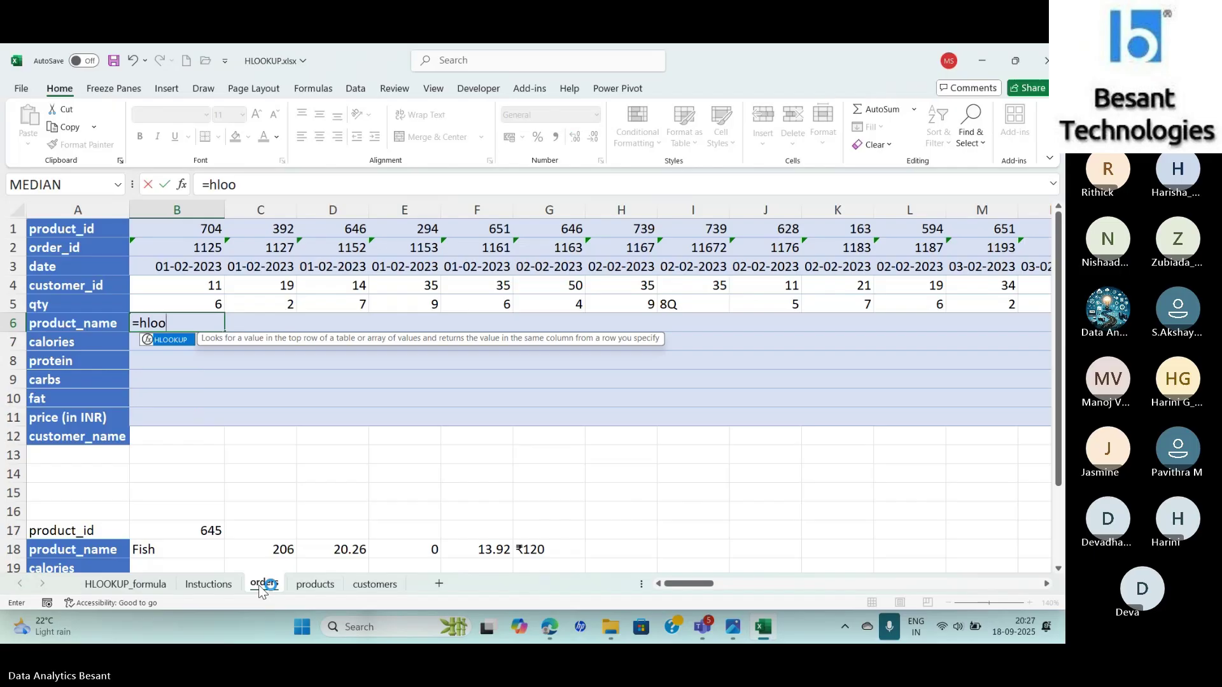
{"action": "key", "text": "Tab"}
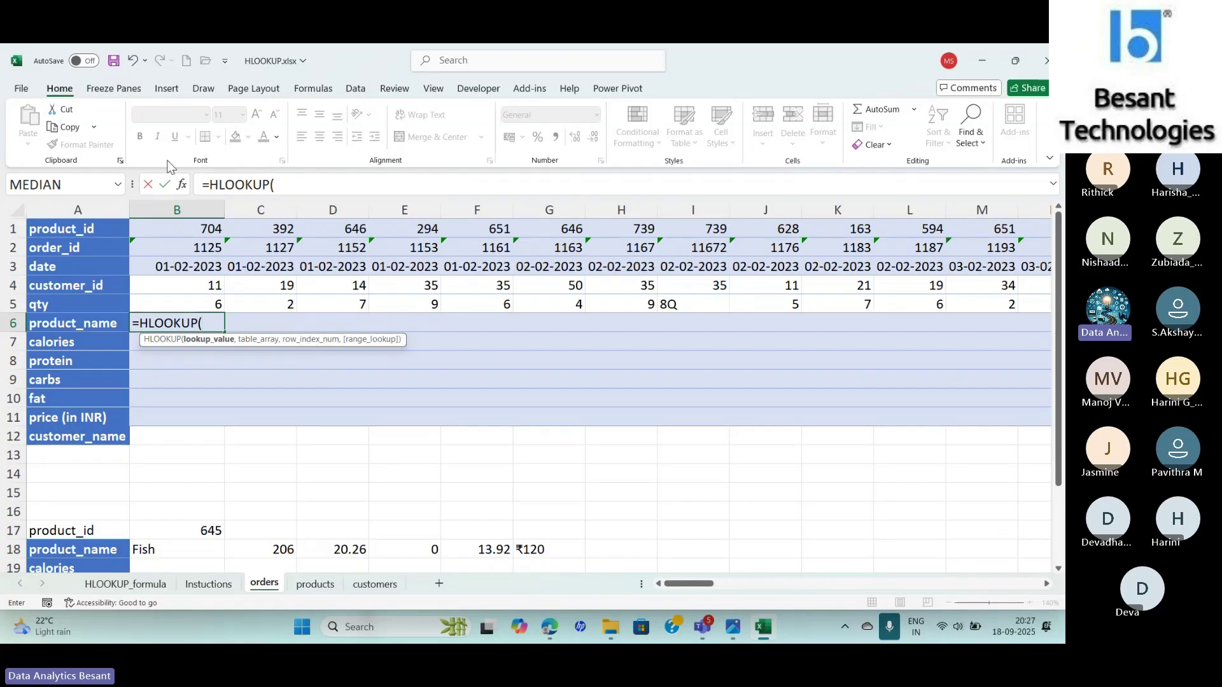
{"action": "left_click", "coordinate": [181, 185]}
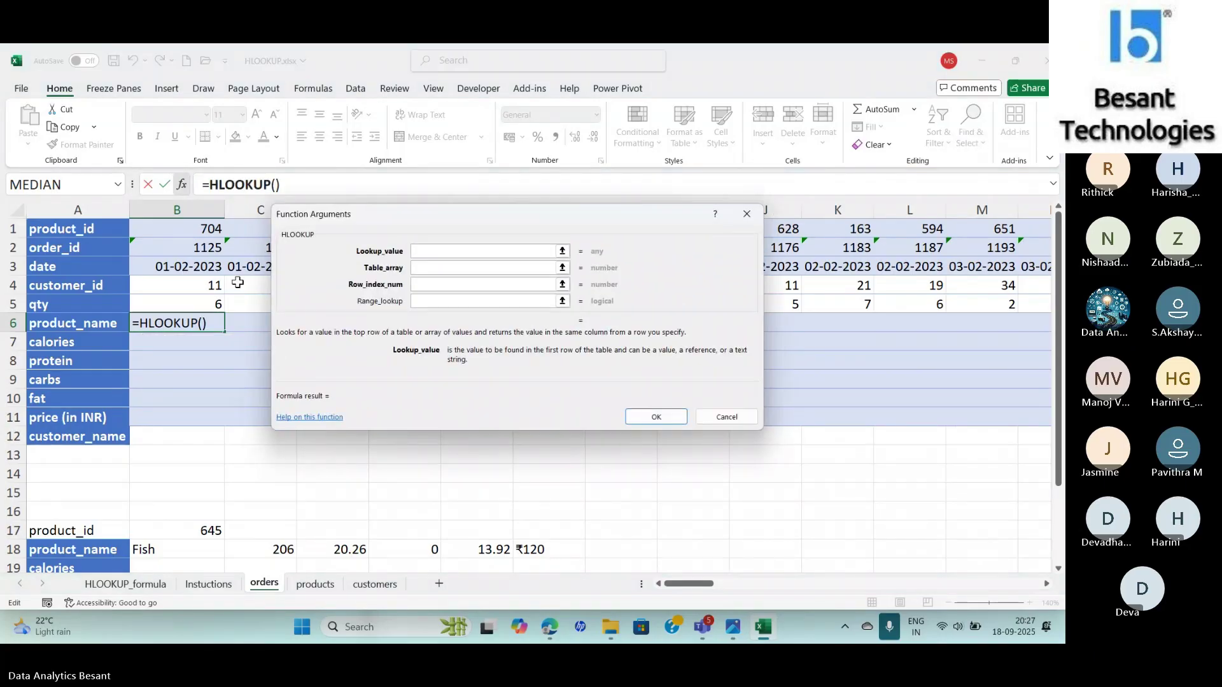
Step: Set the HLOOKUP lookup value to B1 and the table array to products!B1:U7
{"action": "left_click_drag", "start_coordinate": [417, 215], "coordinate": [510, 205]}
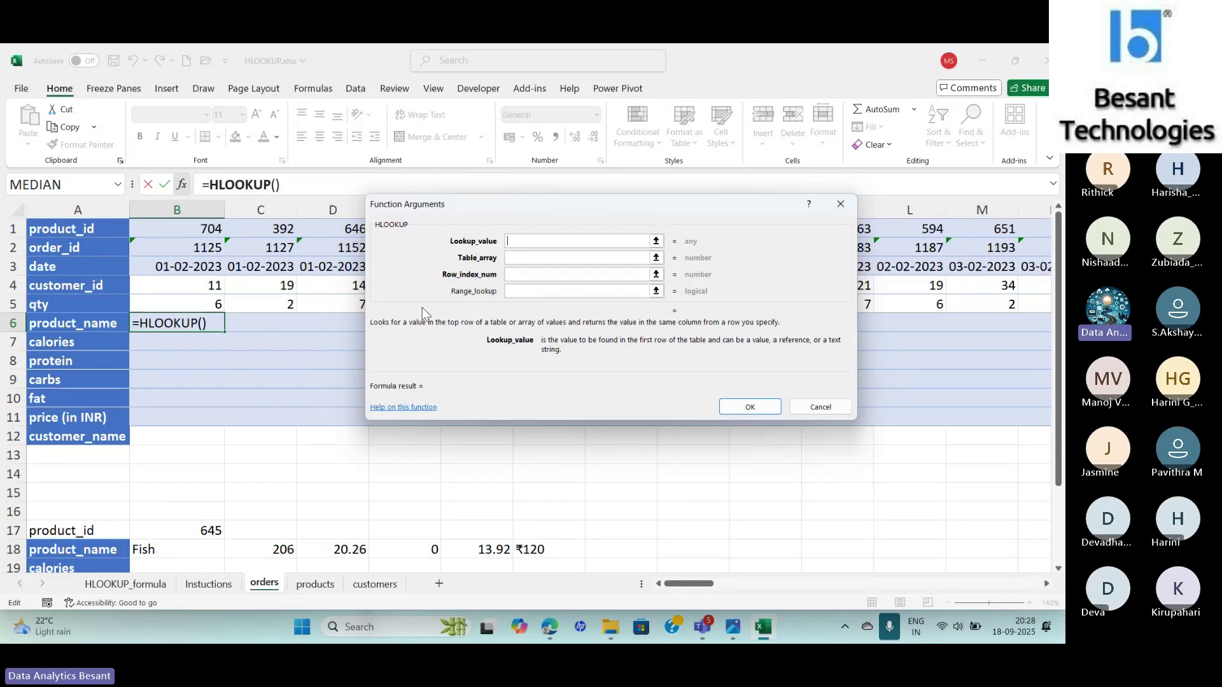
{"action": "left_click", "coordinate": [175, 226]}
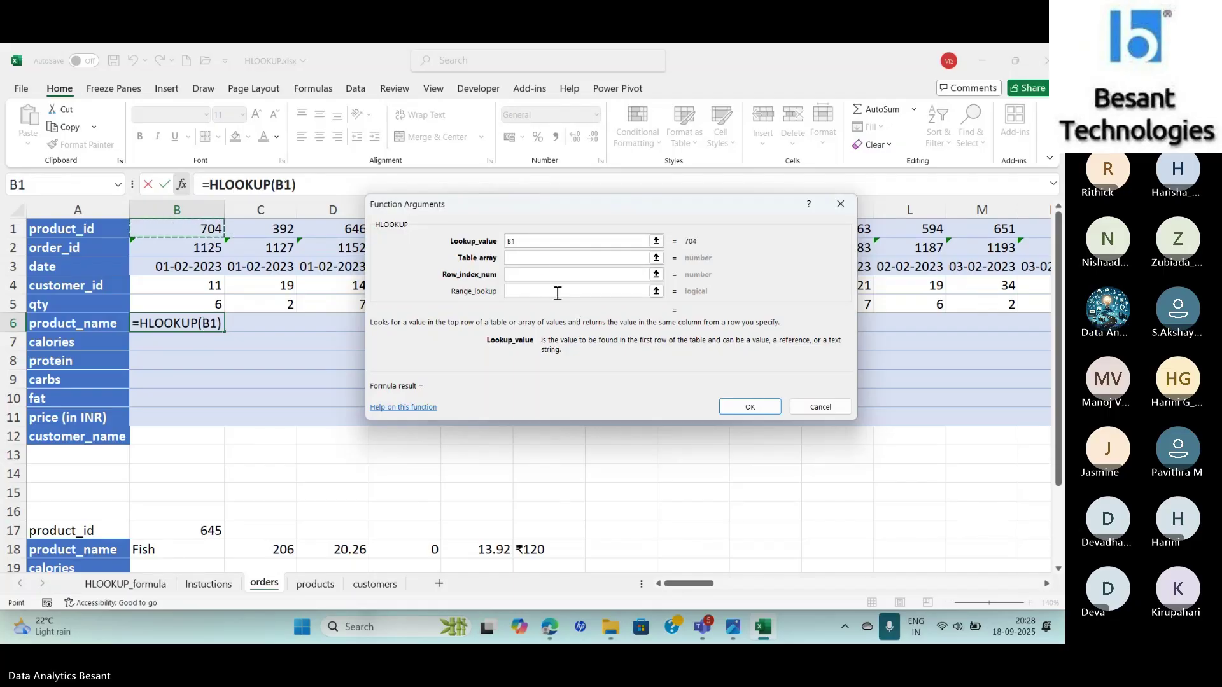
{"action": "left_click", "coordinate": [532, 259]}
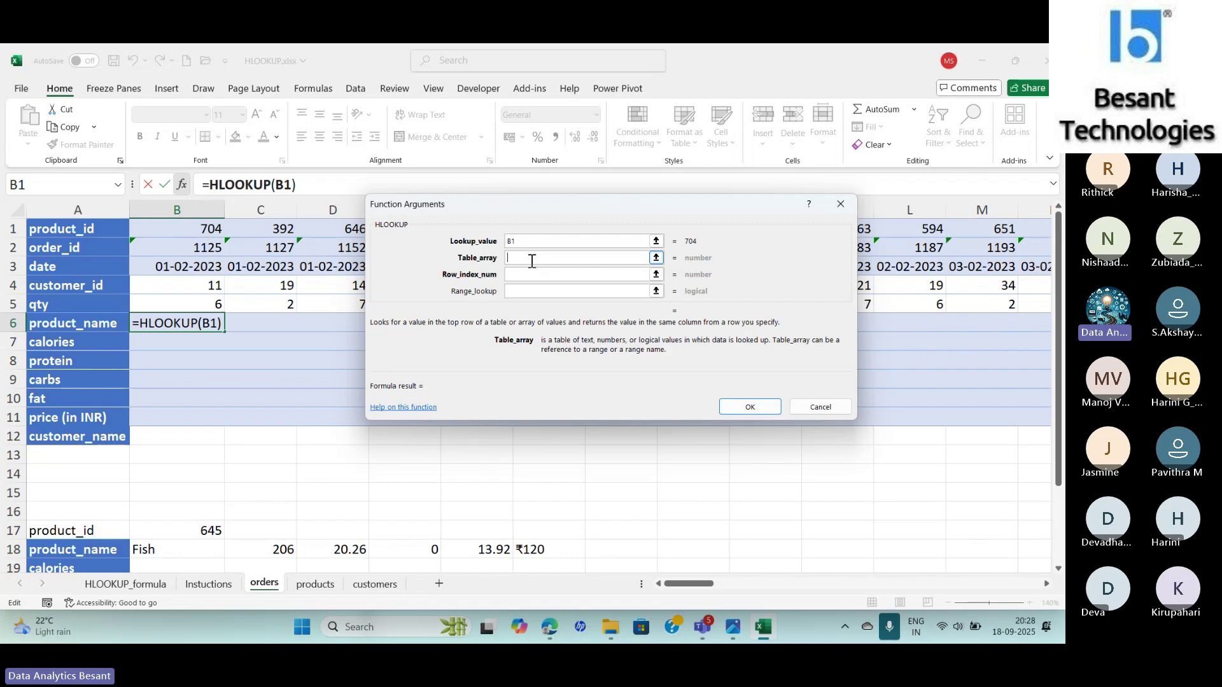
{"action": "left_click", "coordinate": [318, 586]}
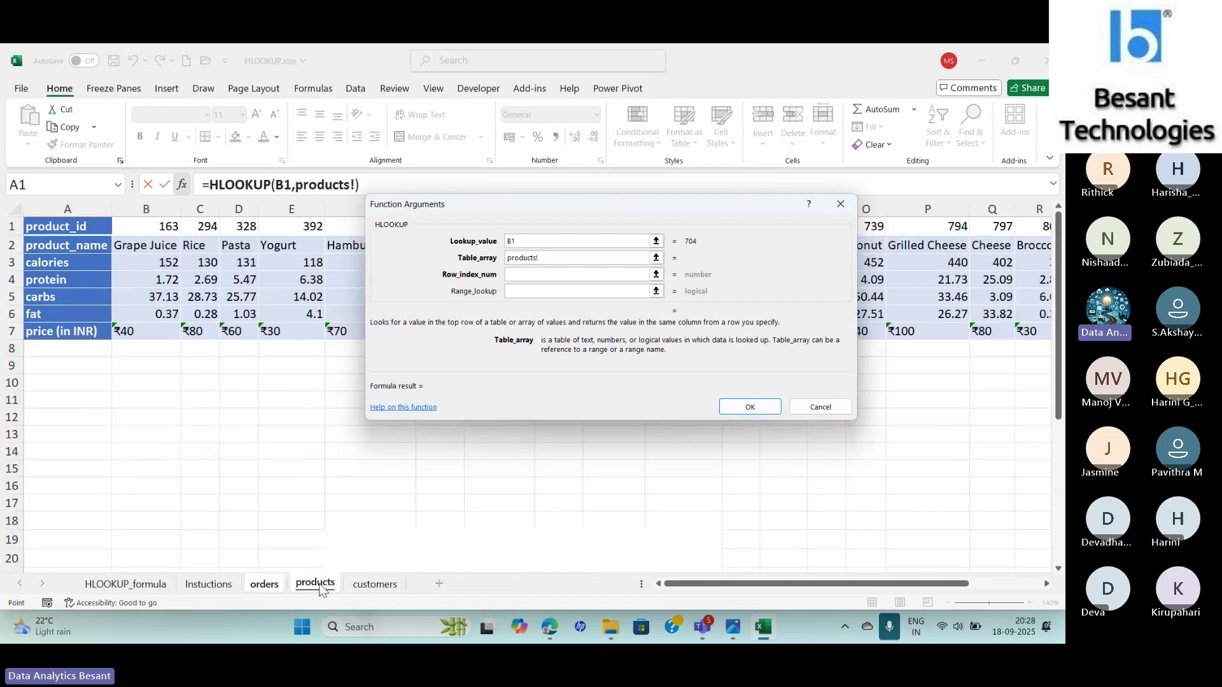
{"action": "left_click_drag", "start_coordinate": [442, 204], "coordinate": [431, 344]}
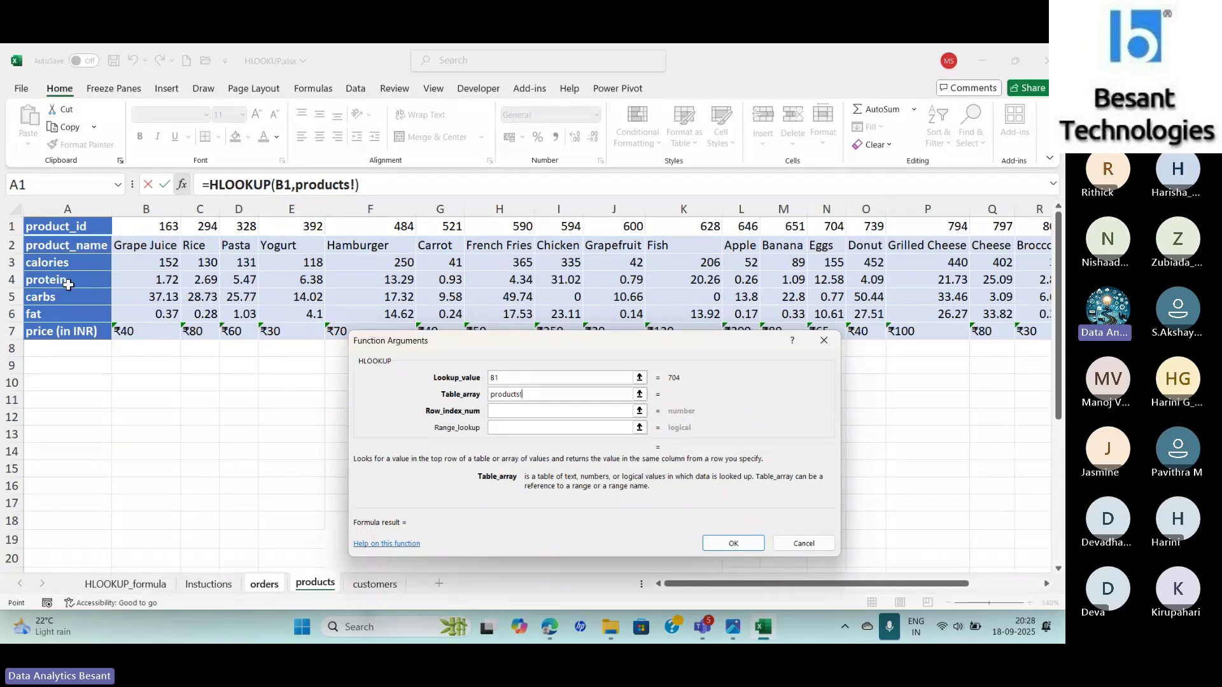
{"action": "left_click_drag", "start_coordinate": [145, 226], "coordinate": [923, 337]}
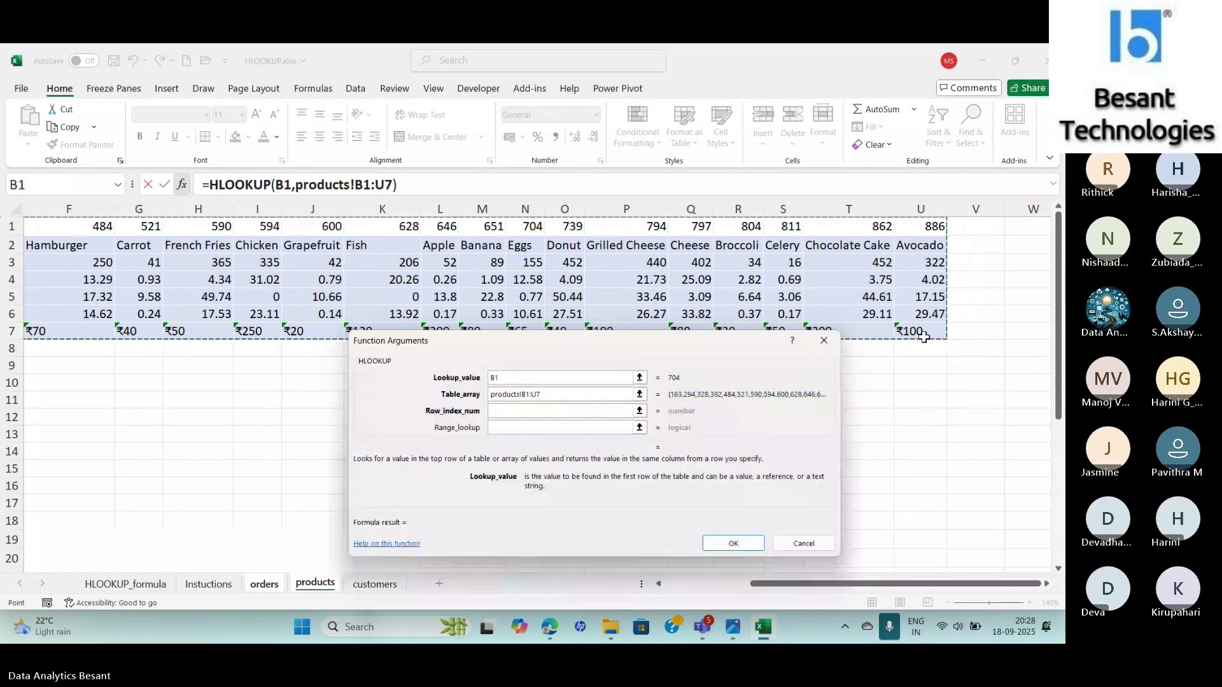
{"action": "left_click", "coordinate": [528, 411]}
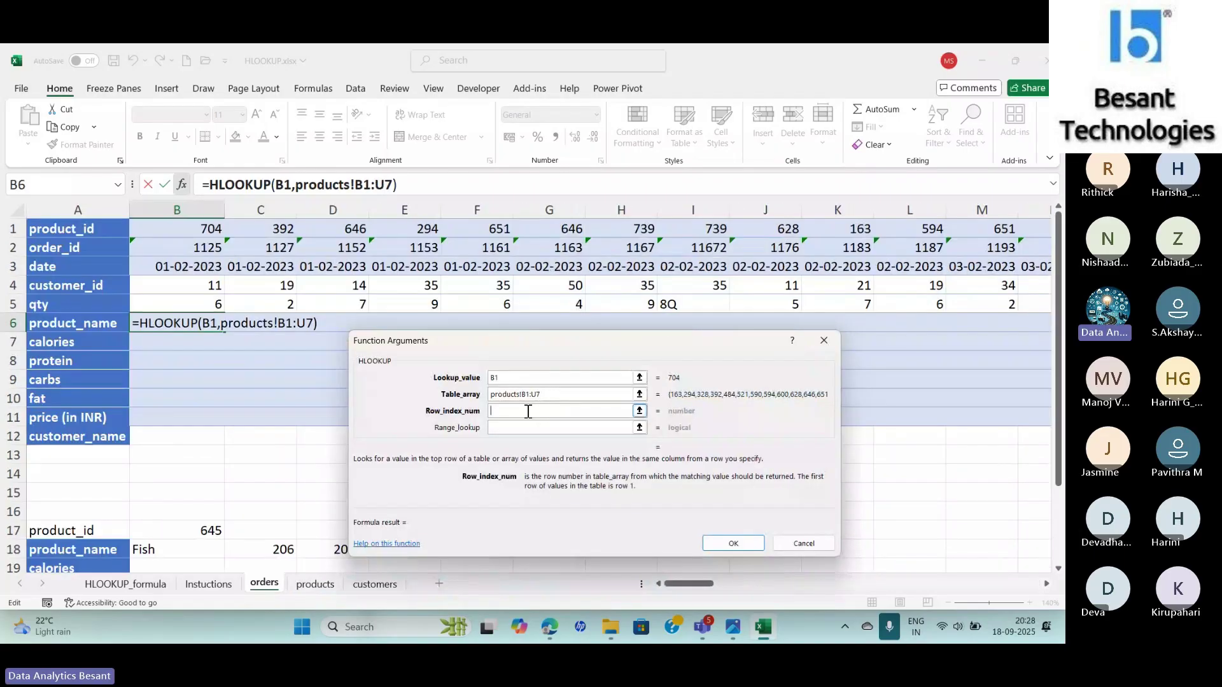
{"action": "left_click", "coordinate": [563, 395]}
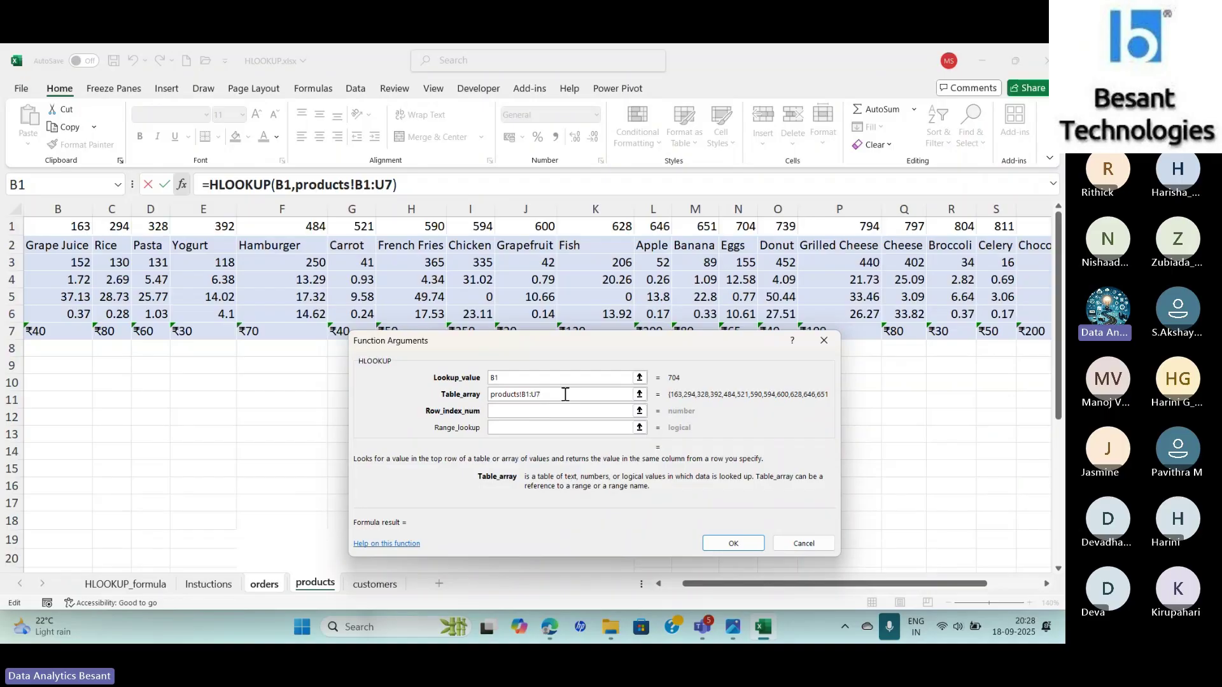
{"action": "left_click_drag", "start_coordinate": [785, 584], "coordinate": [766, 586]}
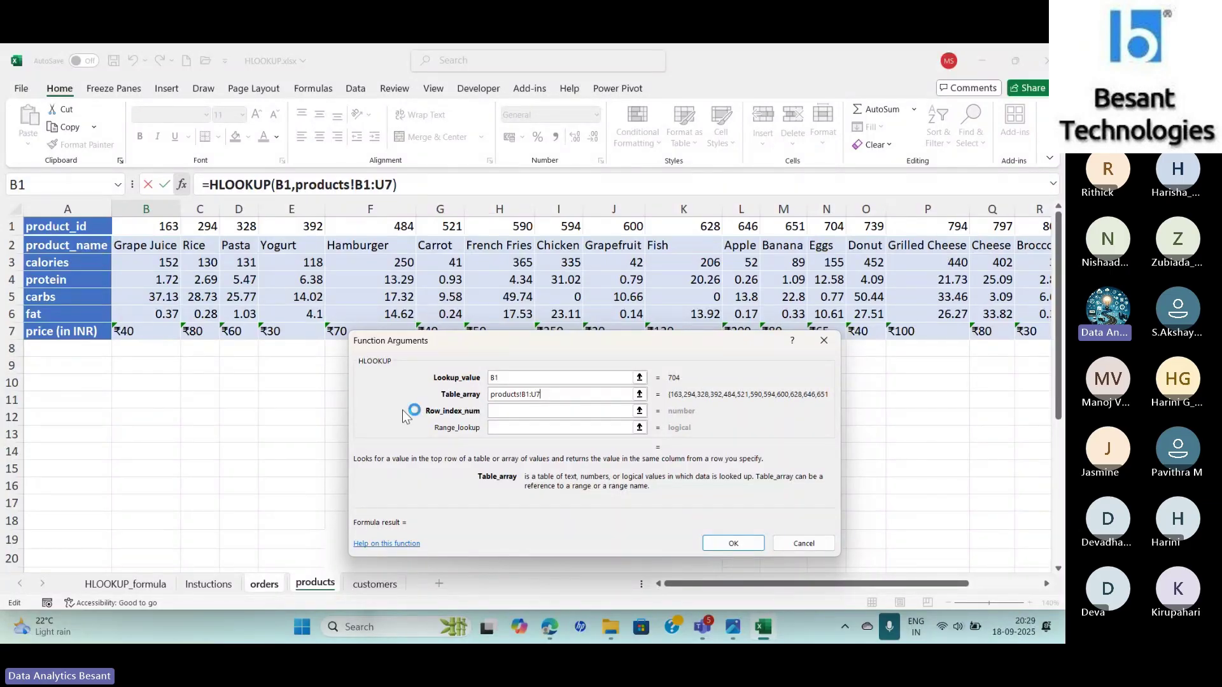
Step: Set the row index number to 2 and the range lookup to FALSE, and commit the HLOOKUP formula in B6
{"action": "left_click", "coordinate": [501, 414]}
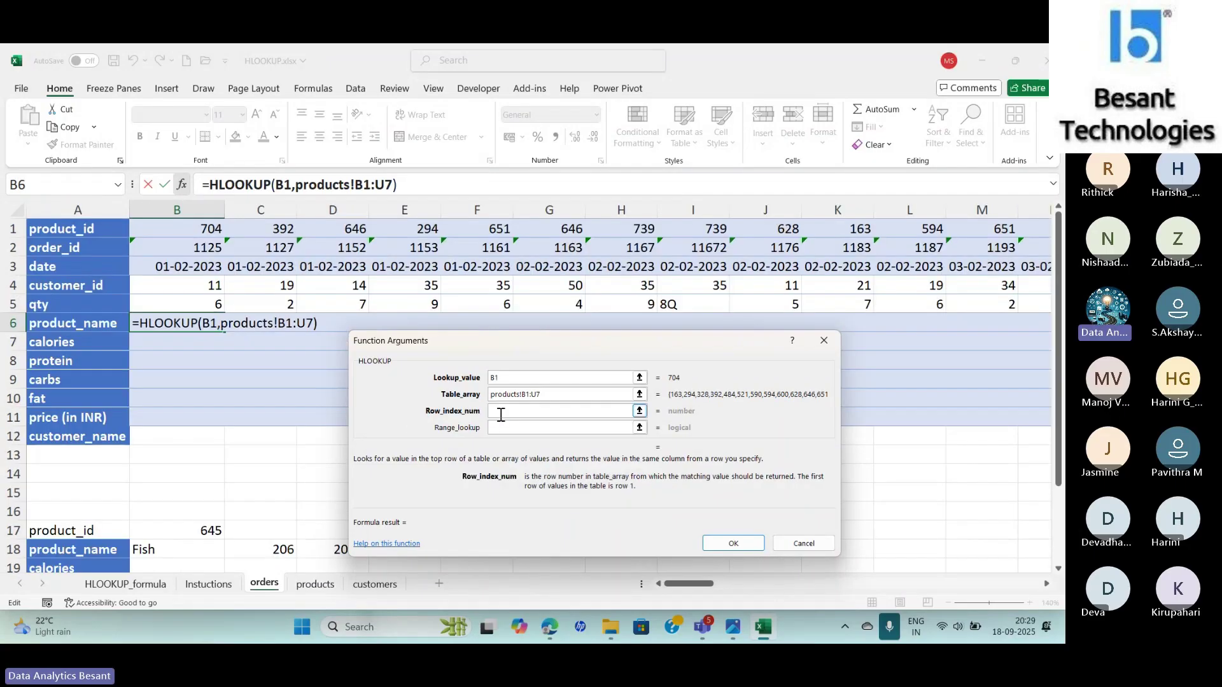
{"action": "type", "text": "2"}
{"action": "left_click", "coordinate": [503, 428]}
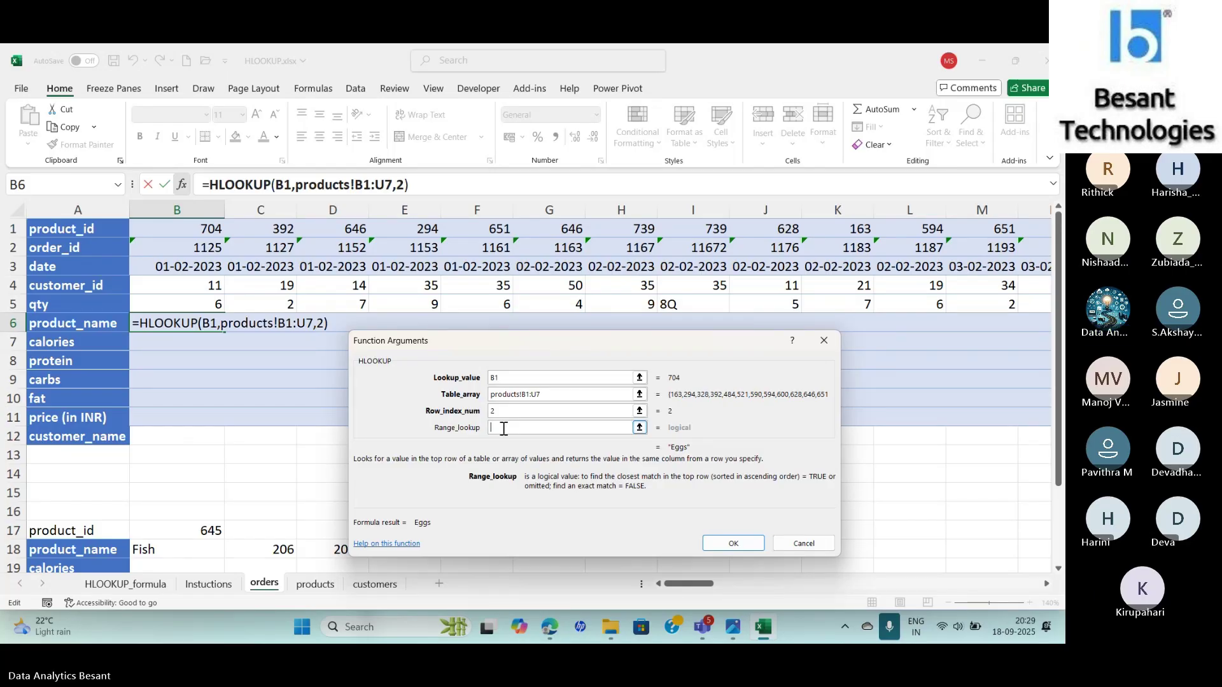
{"action": "type", "text": "fa"}
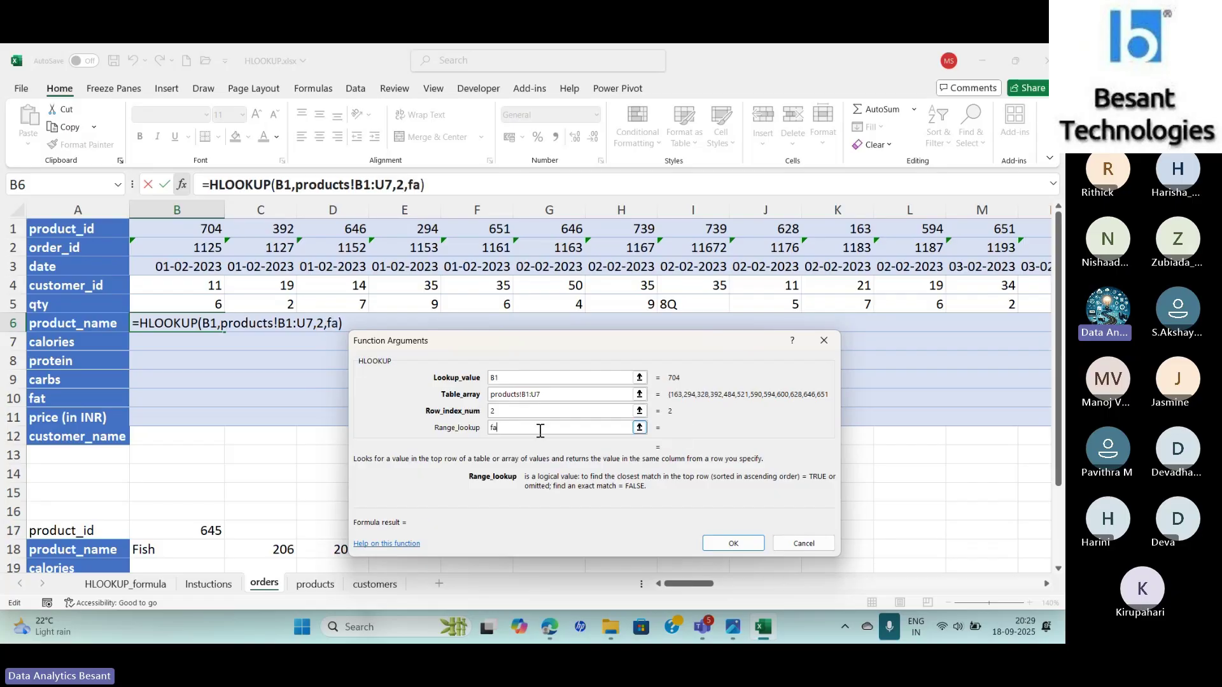
{"action": "key", "text": "BackSpace"}
{"action": "key", "text": "BackSpace"}
{"action": "type", "text": "FLASE"}
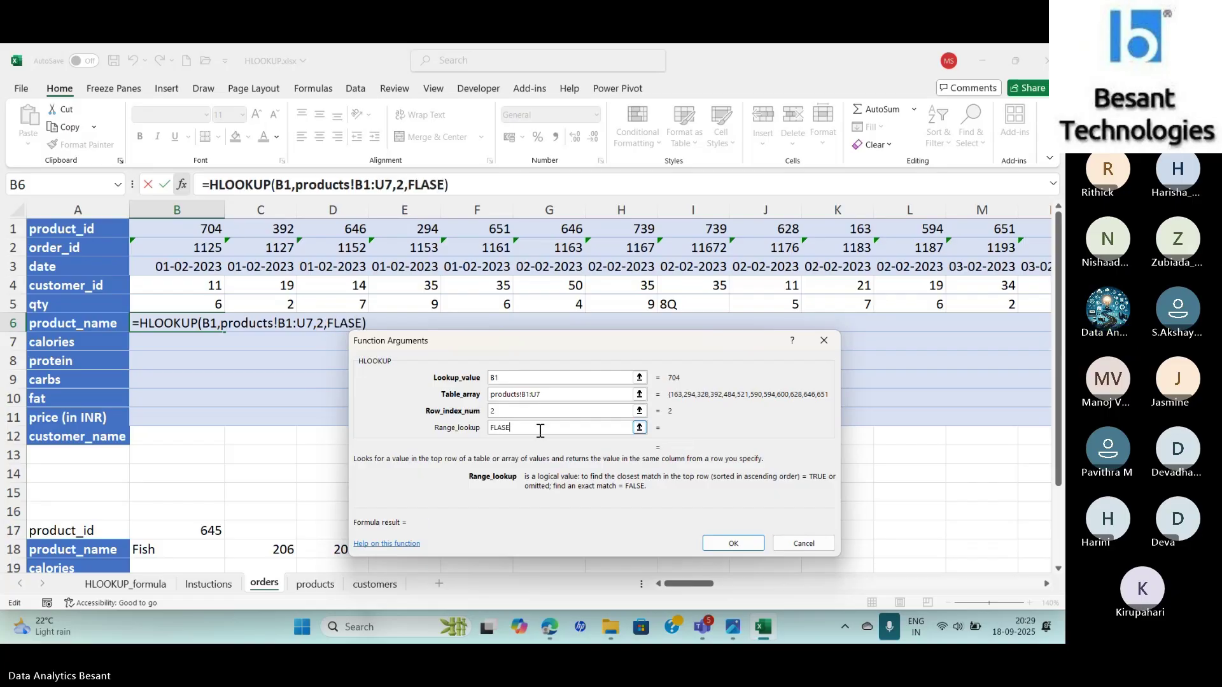
{"action": "key", "text": "BackSpace"}
{"action": "key", "text": "BackSpace"}
{"action": "key", "text": "BackSpace"}
{"action": "key", "text": "BackSpace"}
{"action": "type", "text": "ALSE"}
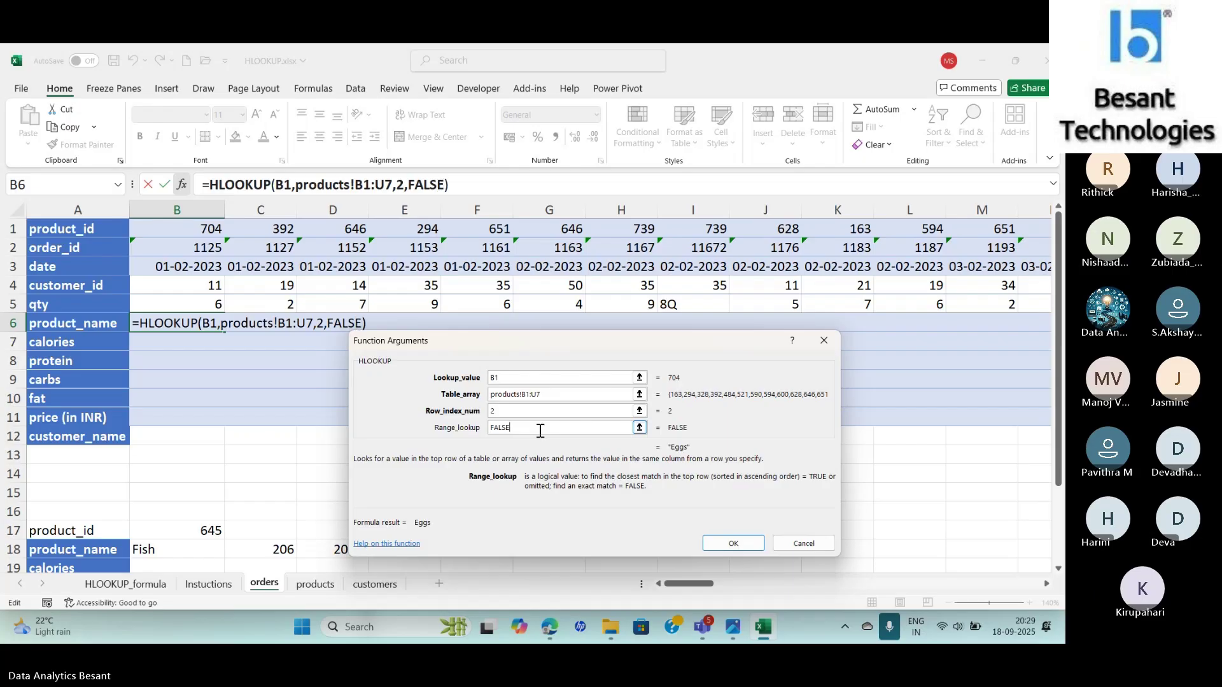
{"action": "left_click", "coordinate": [717, 542]}
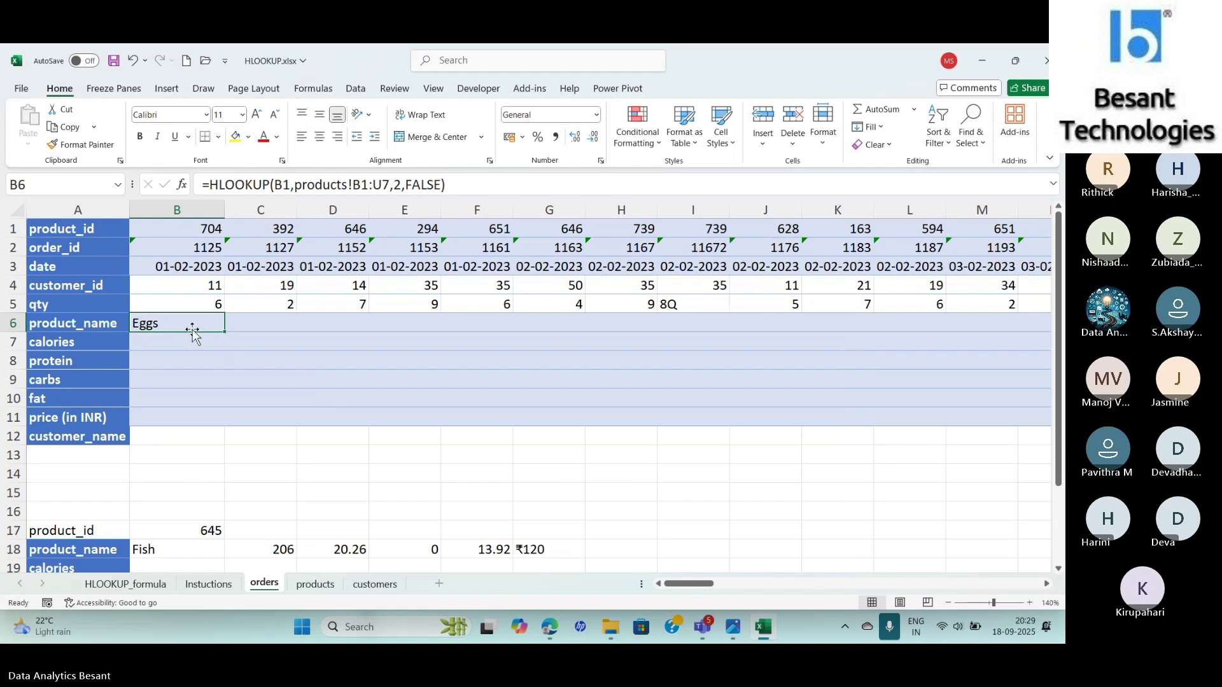
Step: Fill the B6 formula across to E6 and compare the lookup and table references in B6, C6 and D6
{"action": "left_click_drag", "start_coordinate": [226, 332], "coordinate": [448, 331]}
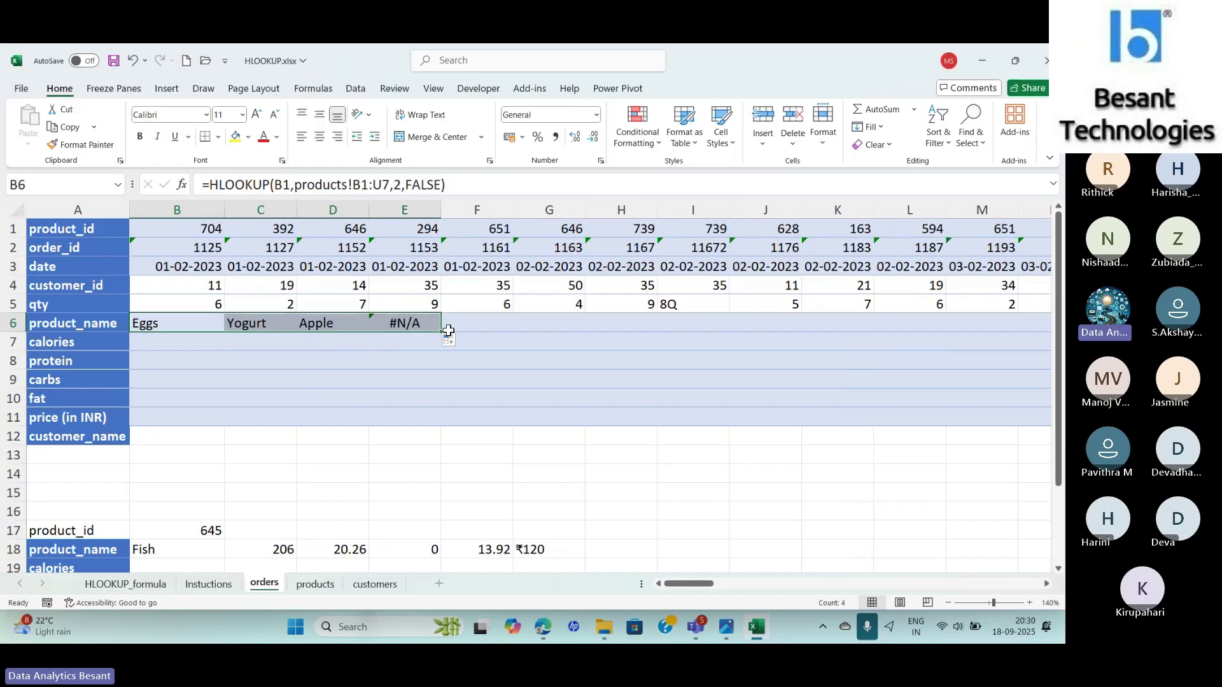
{"action": "left_click", "coordinate": [191, 326]}
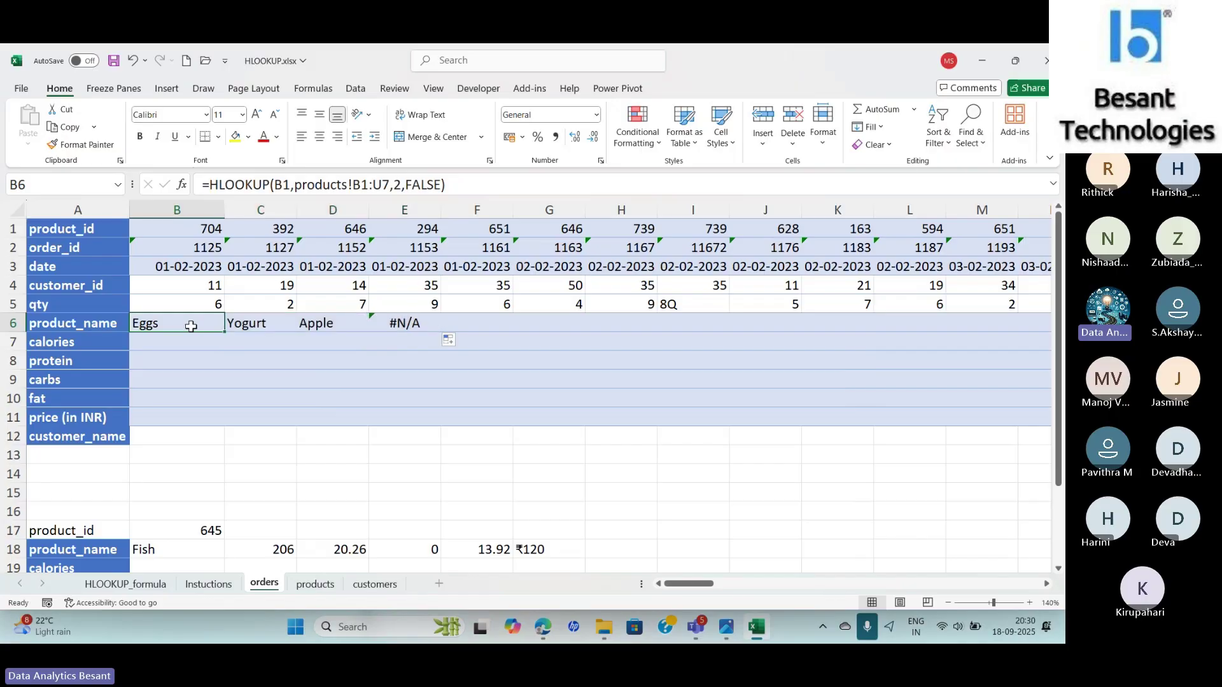
{"action": "left_click", "coordinate": [246, 324]}
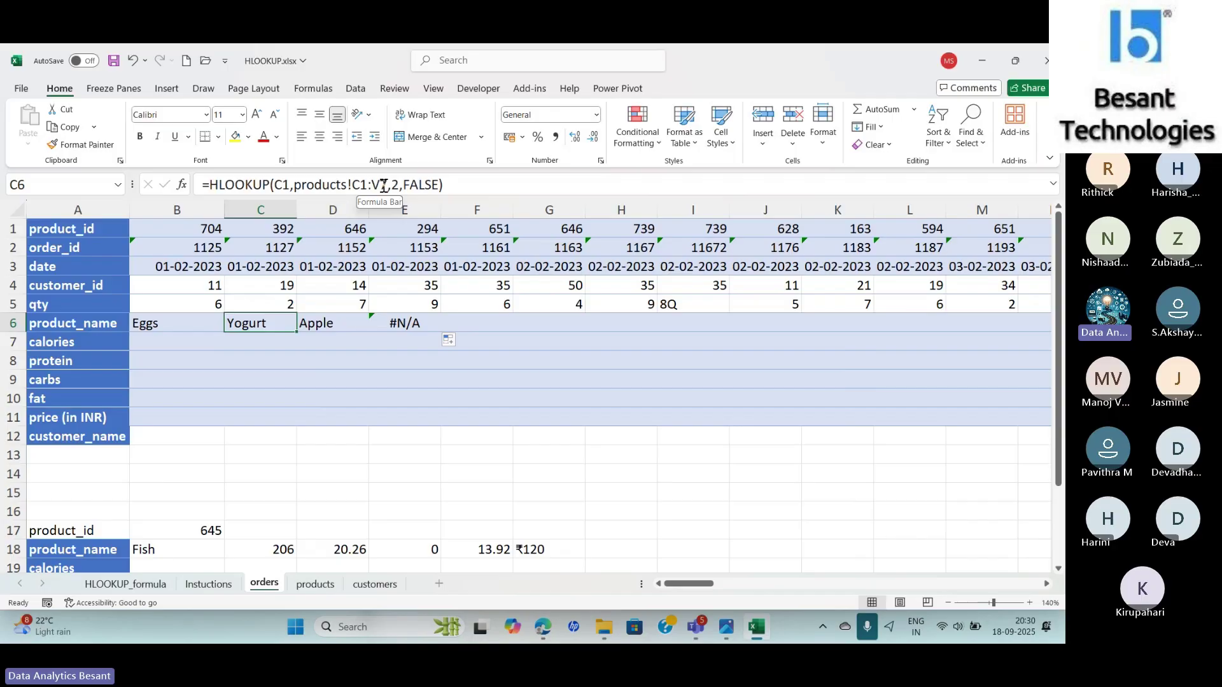
{"action": "left_click", "coordinate": [183, 321]}
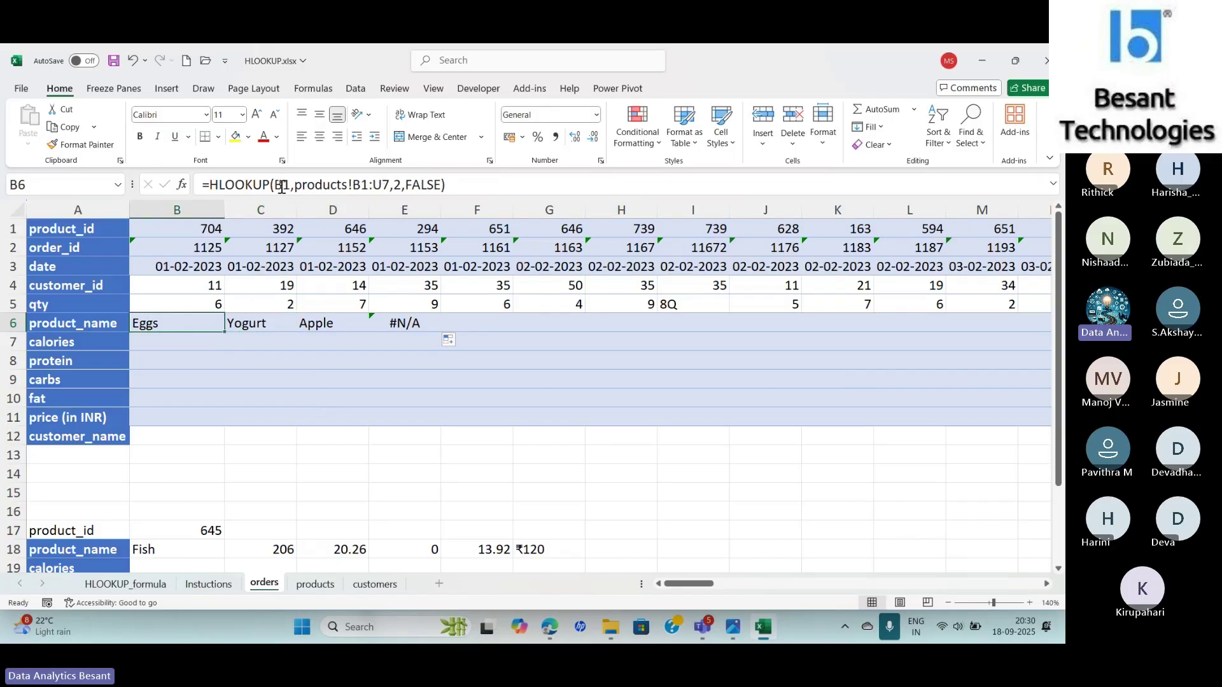
{"action": "left_click", "coordinate": [251, 322]}
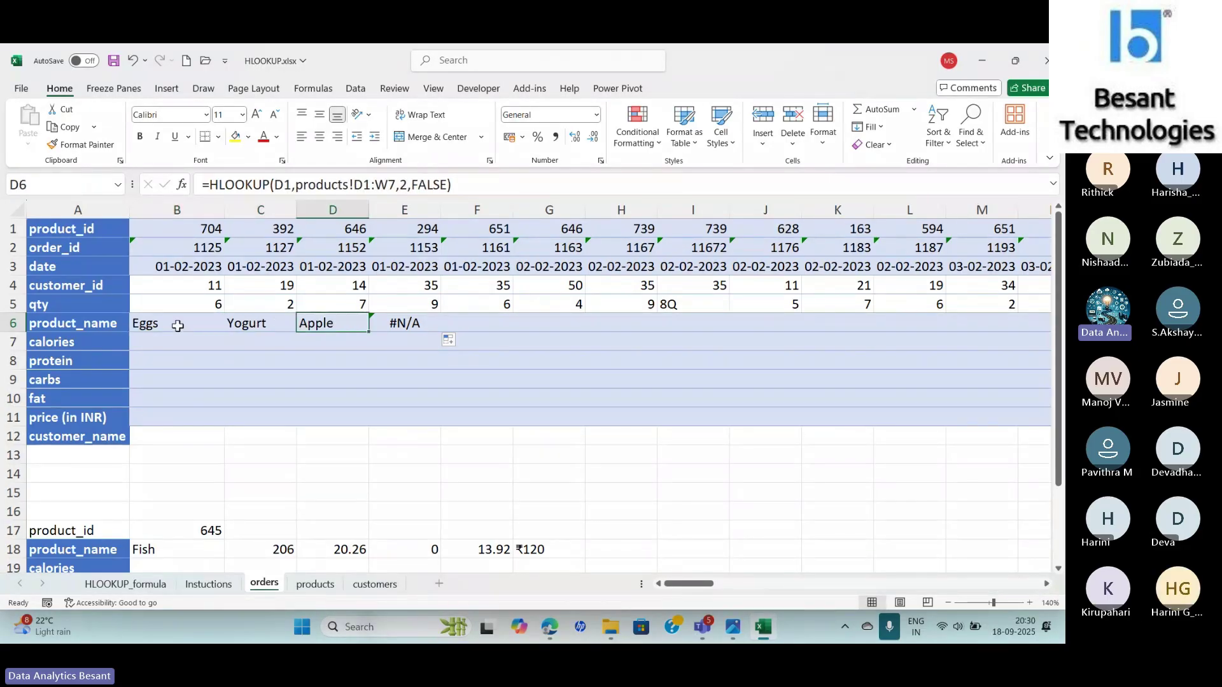
{"action": "left_click", "coordinate": [178, 323]}
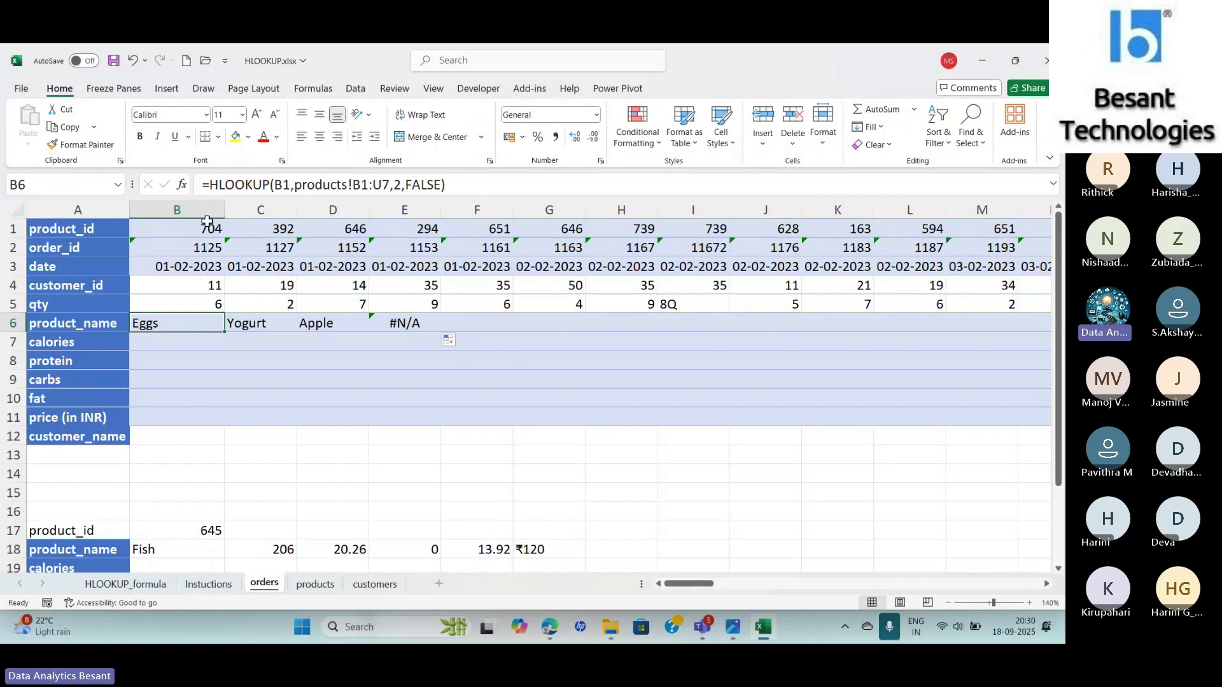
{"action": "left_click", "coordinate": [251, 321]}
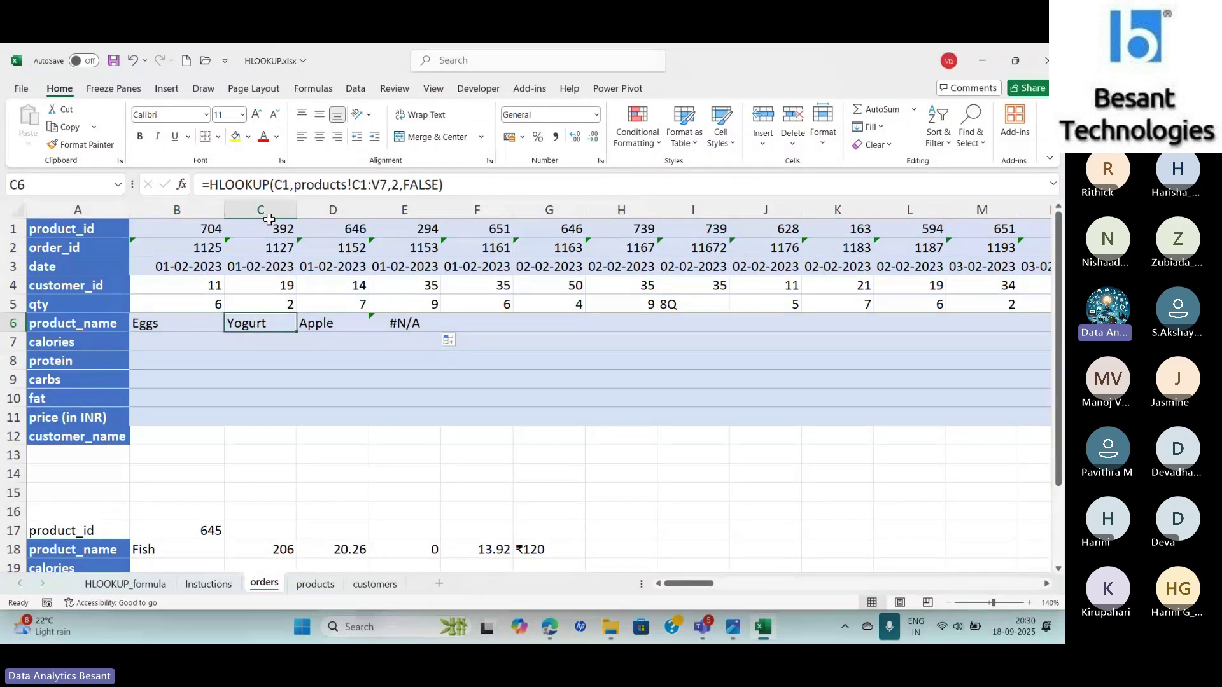
{"action": "left_click", "coordinate": [318, 322]}
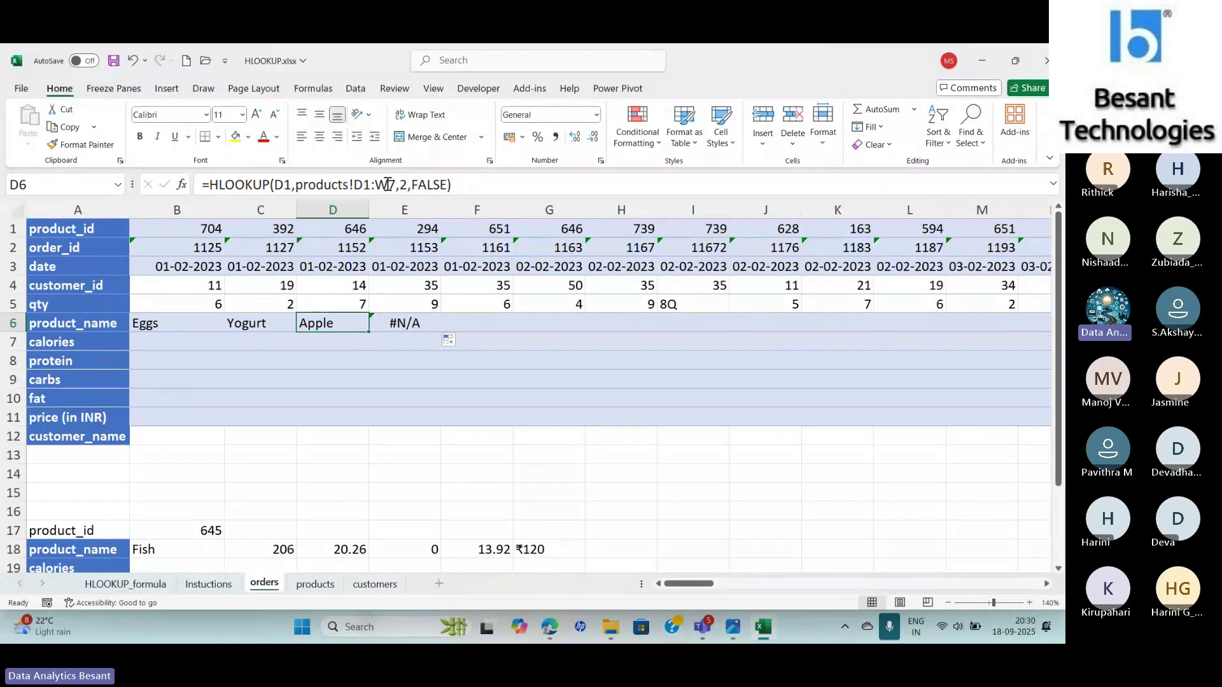
Step: Make the table array in the B6 formula absolute as products!$B$1:$U$7
{"action": "left_click", "coordinate": [184, 323]}
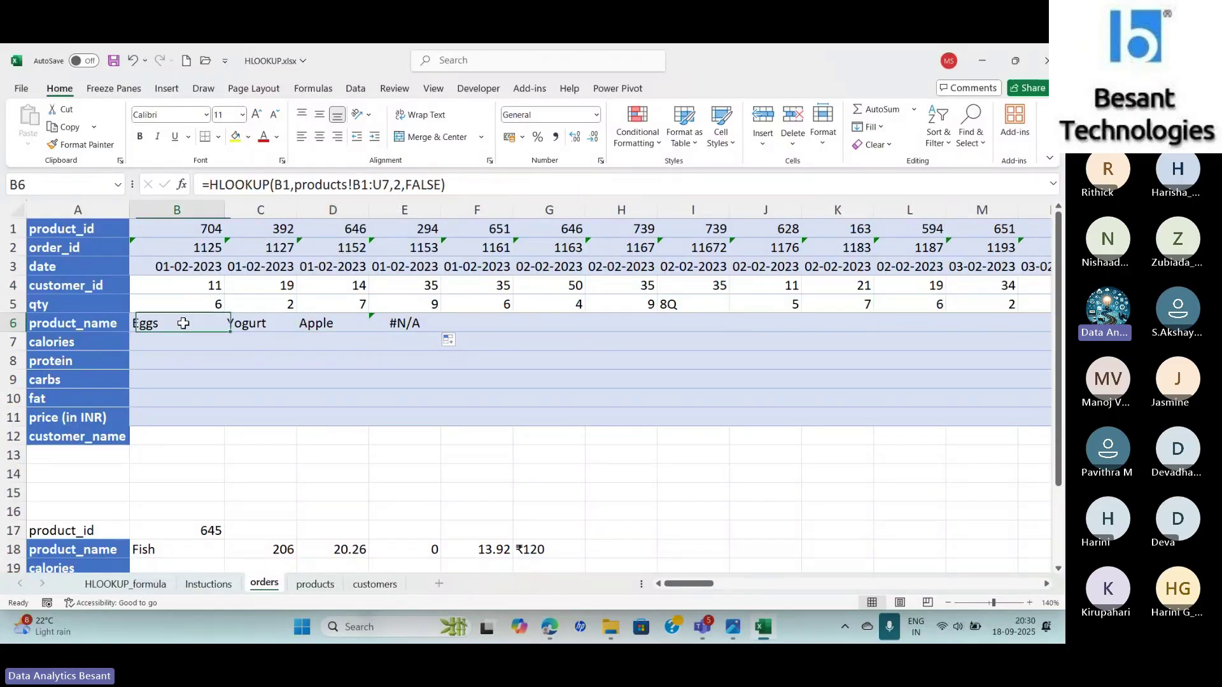
{"action": "left_click", "coordinate": [359, 183]}
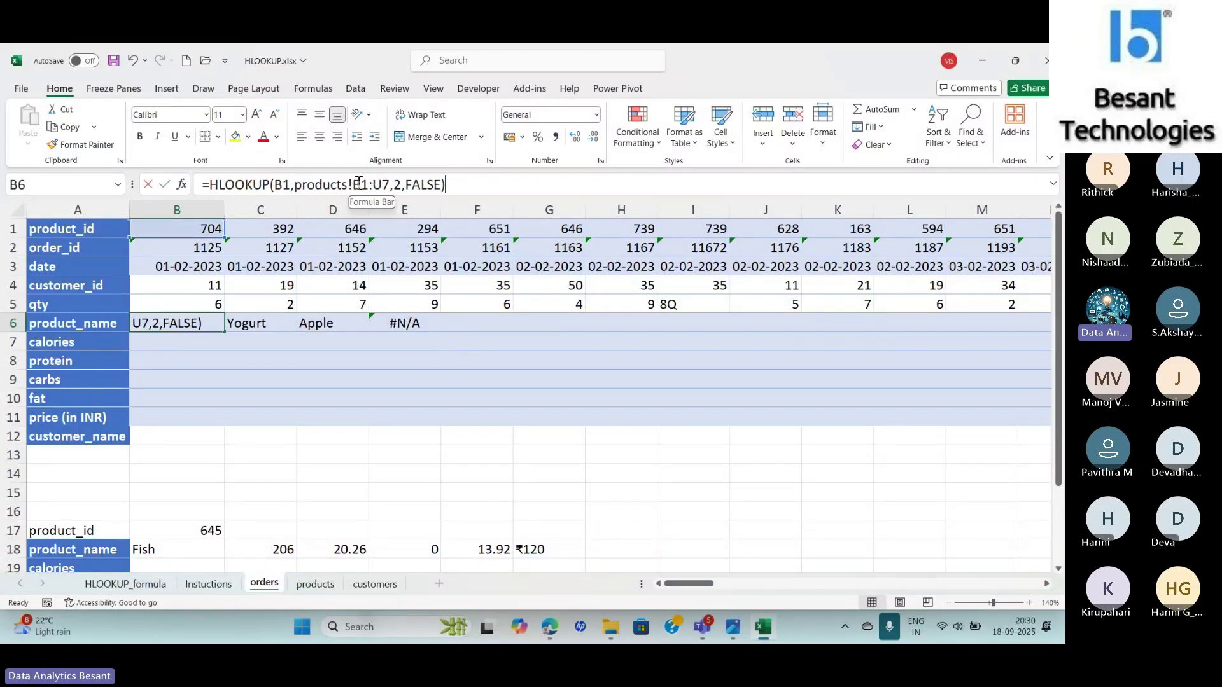
{"action": "key", "text": "F4"}
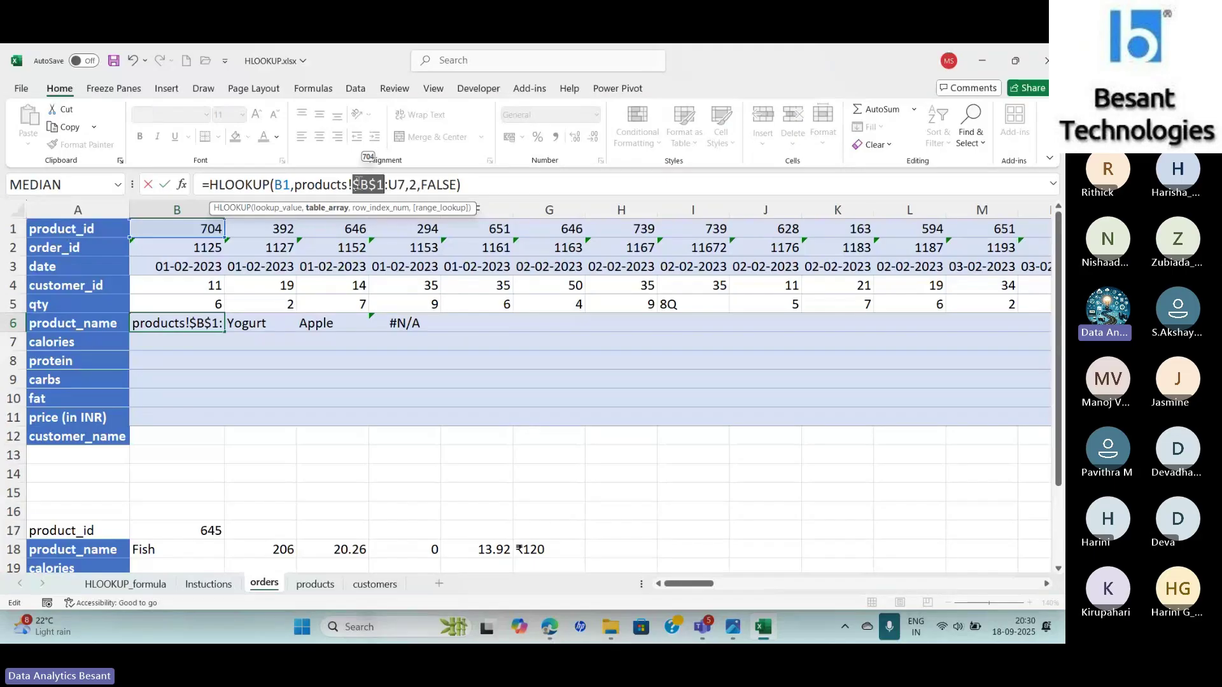
{"action": "key", "text": "Right"}
{"action": "key", "text": "Right"}
{"action": "key", "text": "Right"}
{"action": "key", "text": "Right"}
{"action": "key", "text": "F4"}
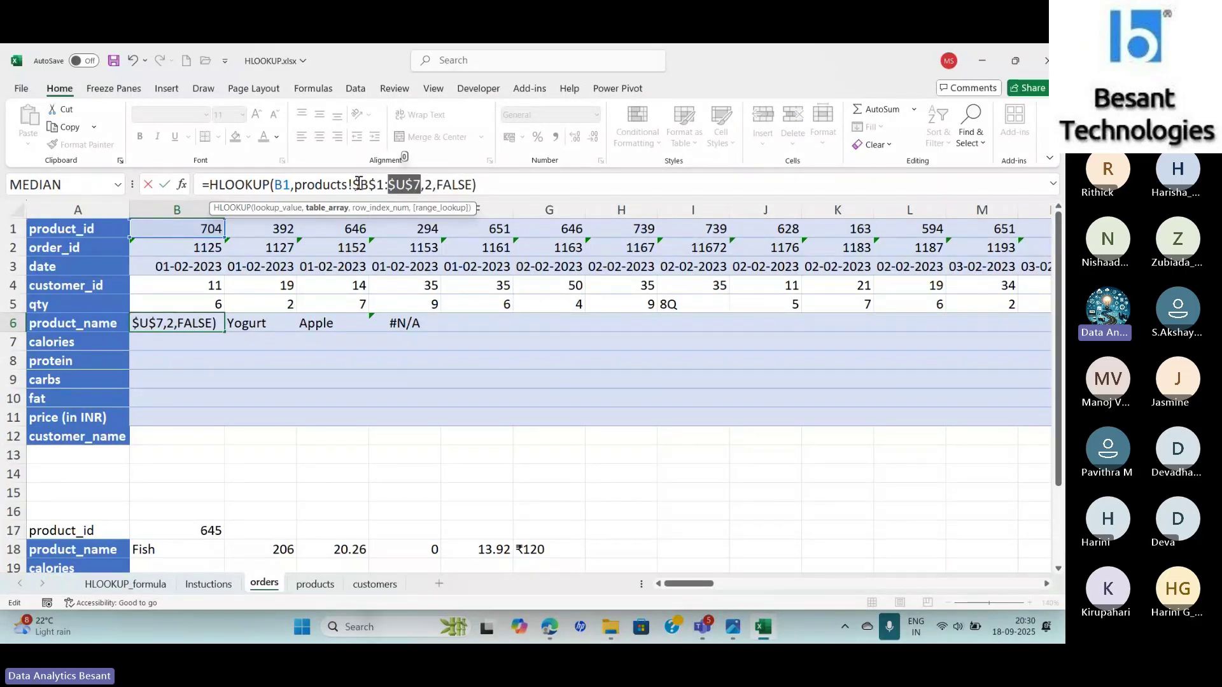
{"action": "key", "text": "Return"}
Step: Fill the corrected B6 formula across the product_name row to column DB and return to the start of the sheet
{"action": "left_click", "coordinate": [175, 328]}
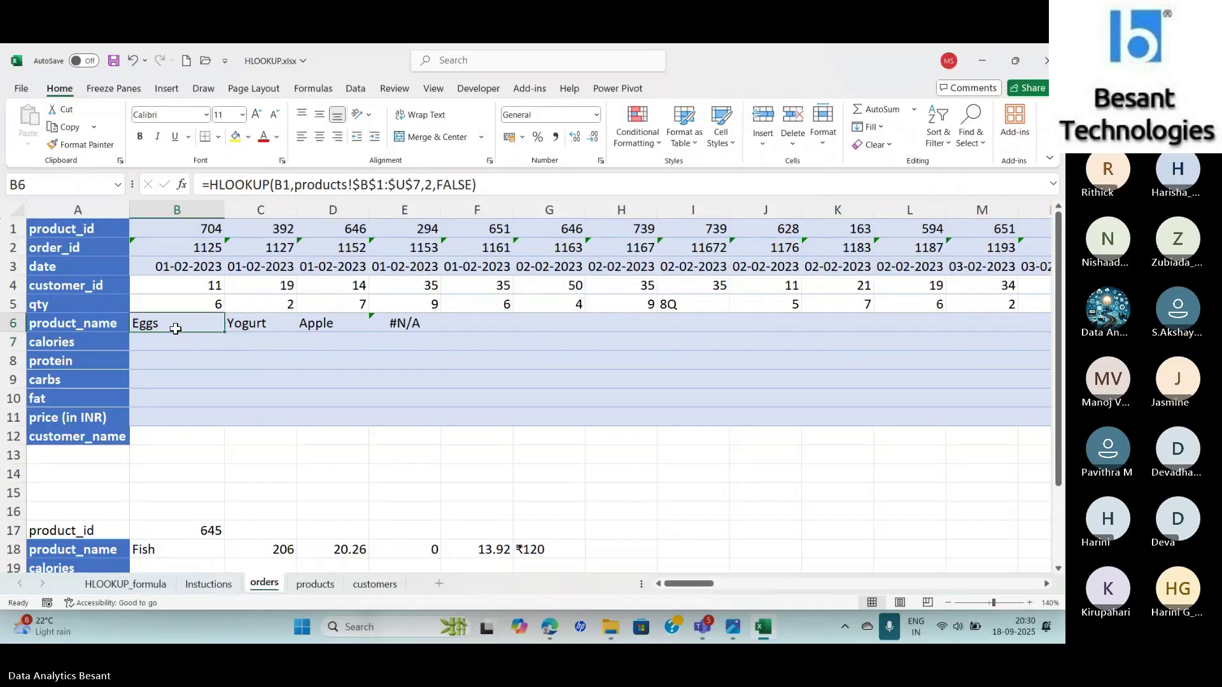
{"action": "left_click", "coordinate": [230, 327]}
{"action": "left_click", "coordinate": [204, 326]}
{"action": "left_click_drag", "start_coordinate": [225, 333], "coordinate": [425, 328]}
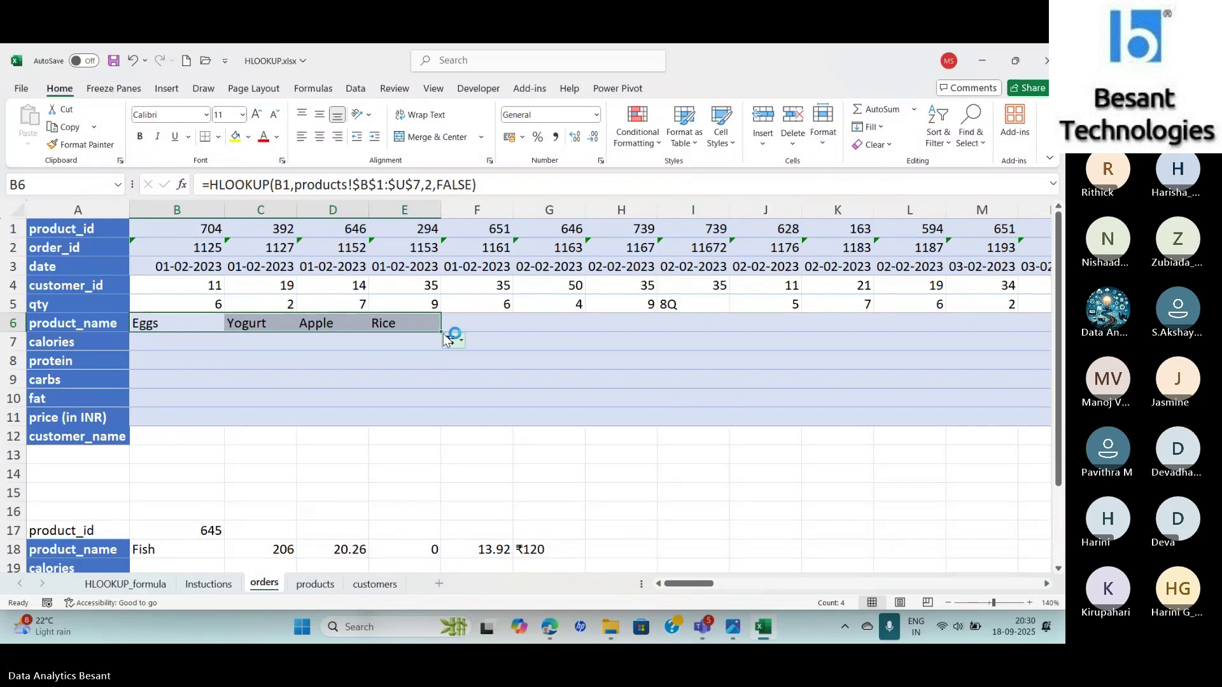
{"action": "left_click_drag", "start_coordinate": [443, 332], "coordinate": [957, 330]}
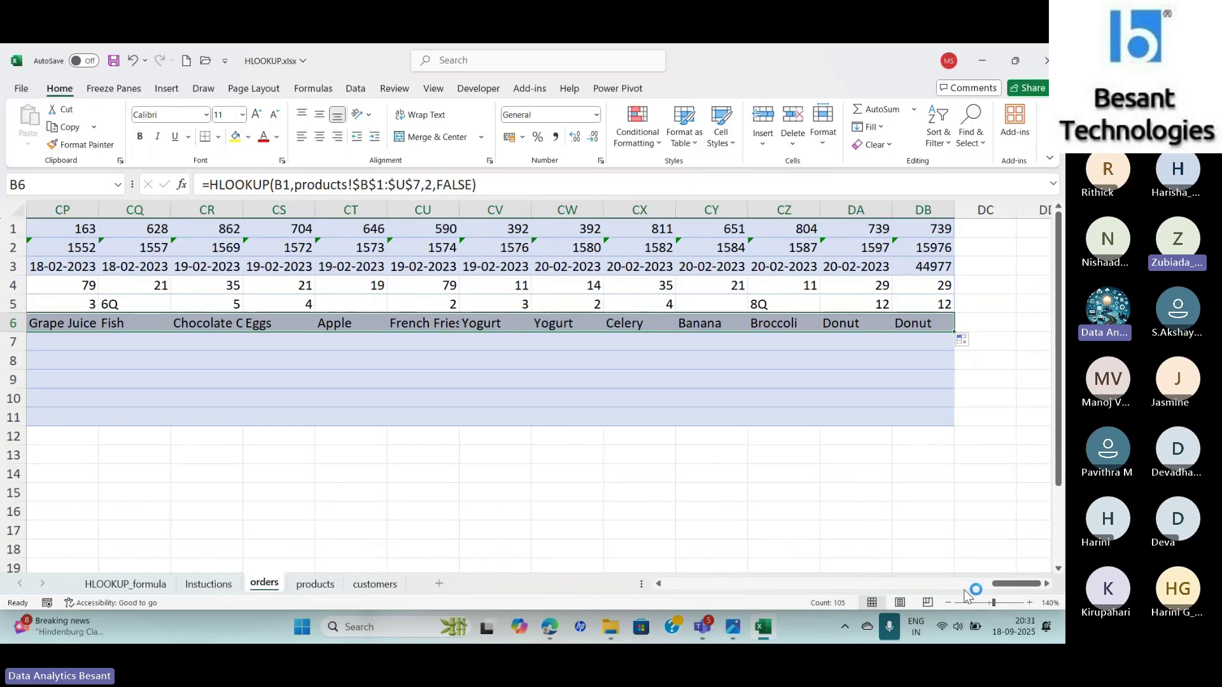
{"action": "left_click", "coordinate": [1003, 583]}
{"action": "left_click_drag", "start_coordinate": [1003, 583], "coordinate": [638, 597]}
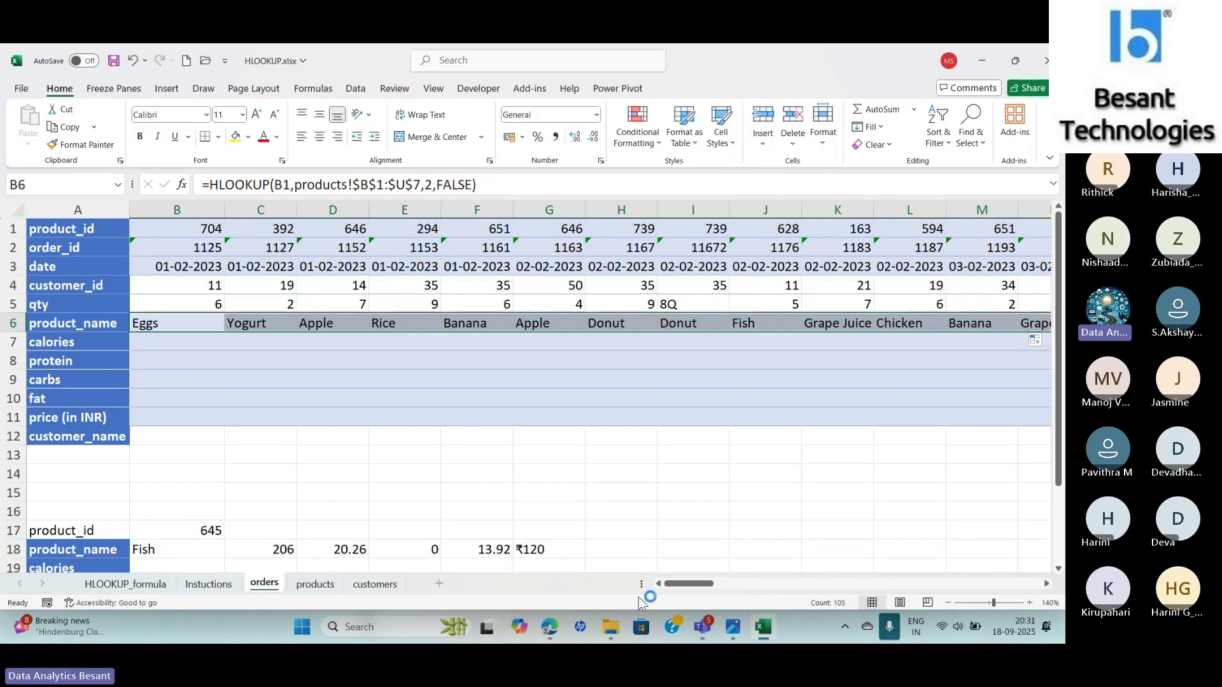
Step: Check the class meeting in Microsoft Teams and return to cell B6 on the orders sheet in Excel
{"action": "key", "text": "alt+Tab"}
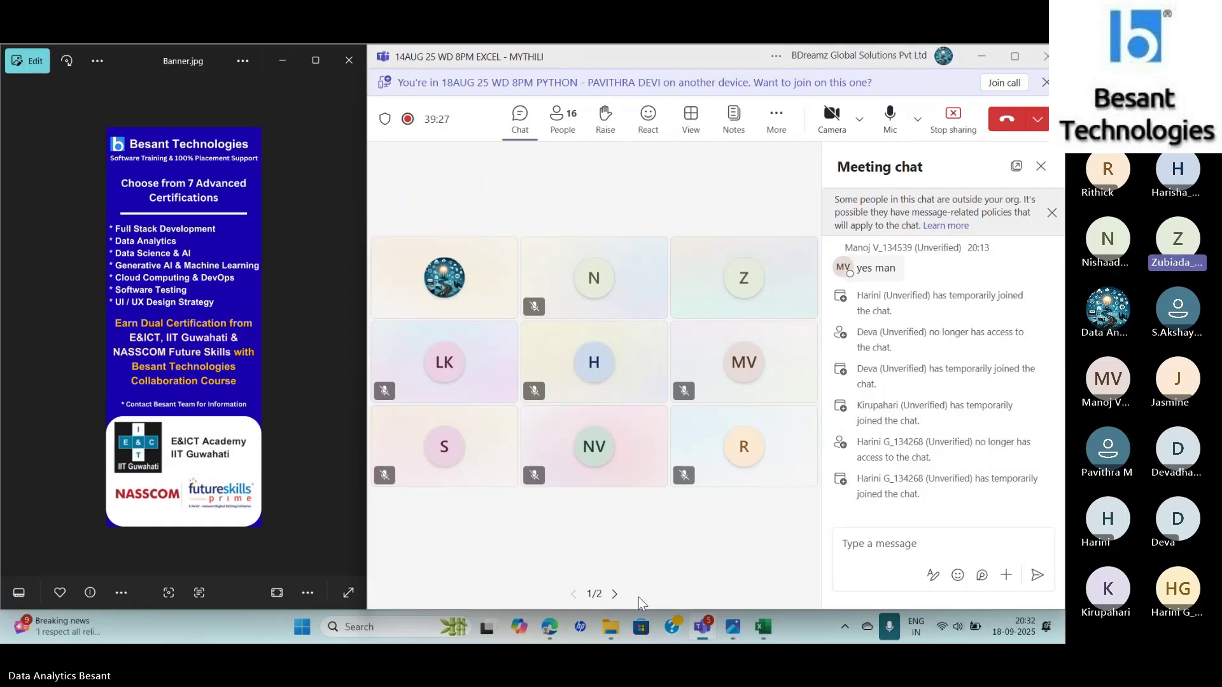
{"action": "key", "text": "alt+Tab"}
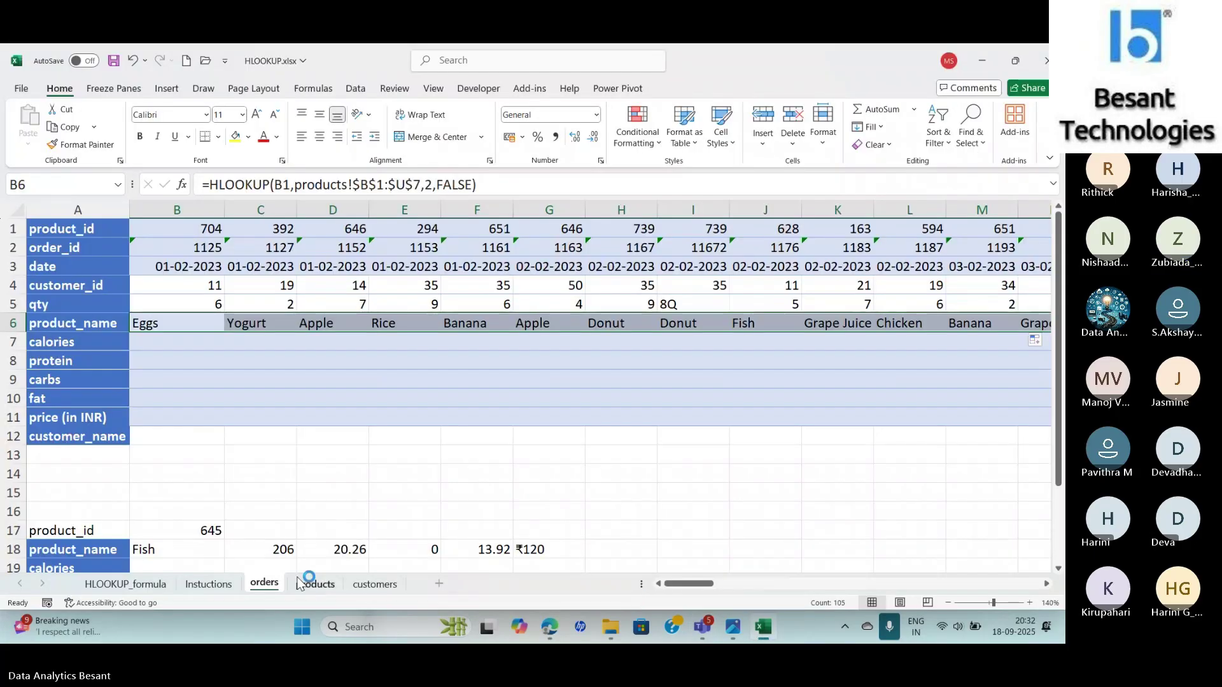
{"action": "left_click", "coordinate": [151, 330]}
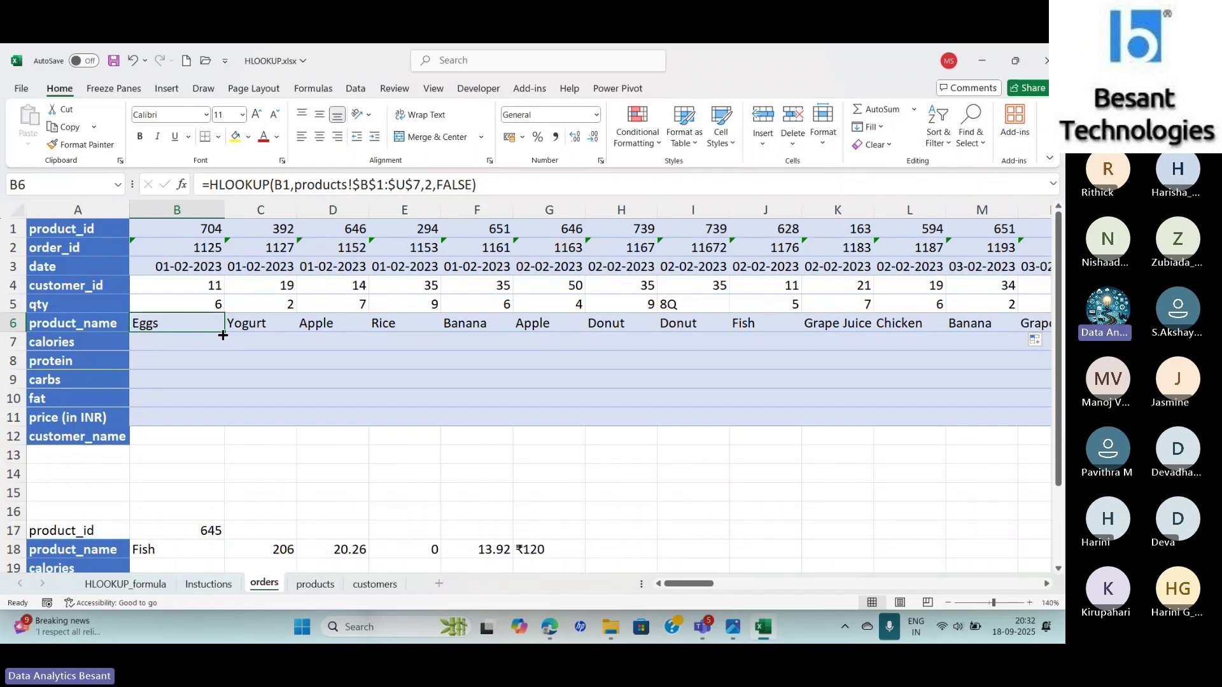
{"action": "key", "text": "alt+Tab"}
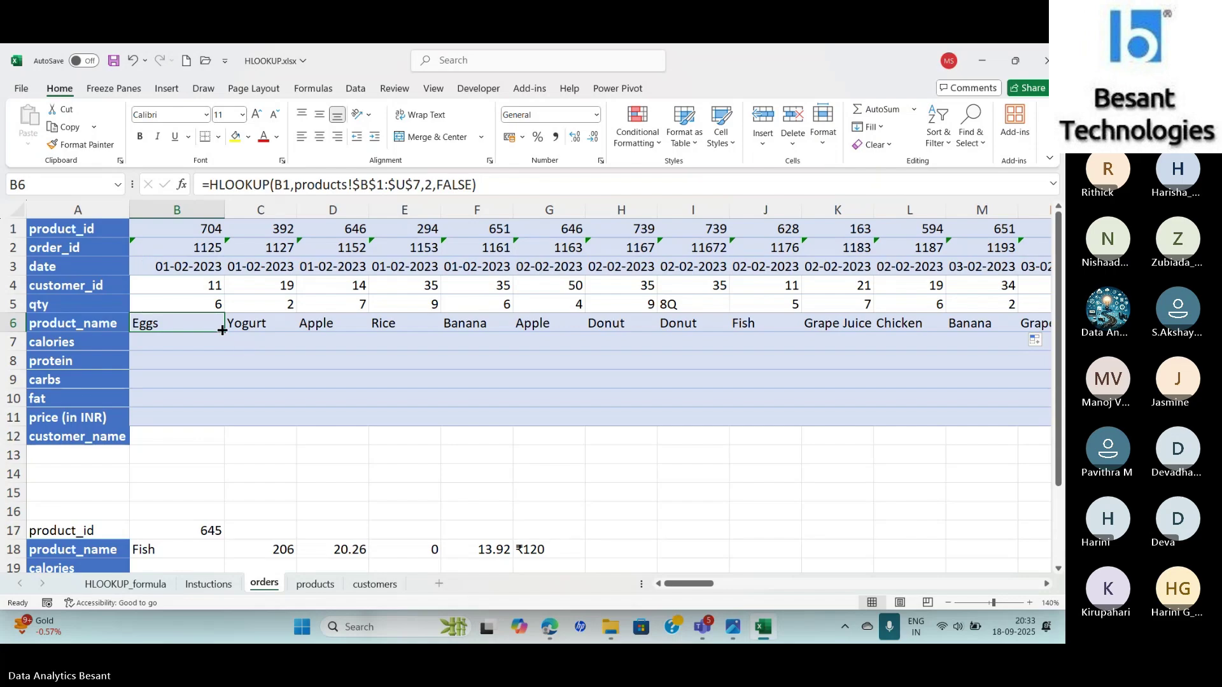
Step: Fill the B6 formula down to B8 and compare the lookup references in B6, B7 and B8
{"action": "left_click_drag", "start_coordinate": [224, 331], "coordinate": [226, 376]}
{"action": "left_click", "coordinate": [203, 338]}
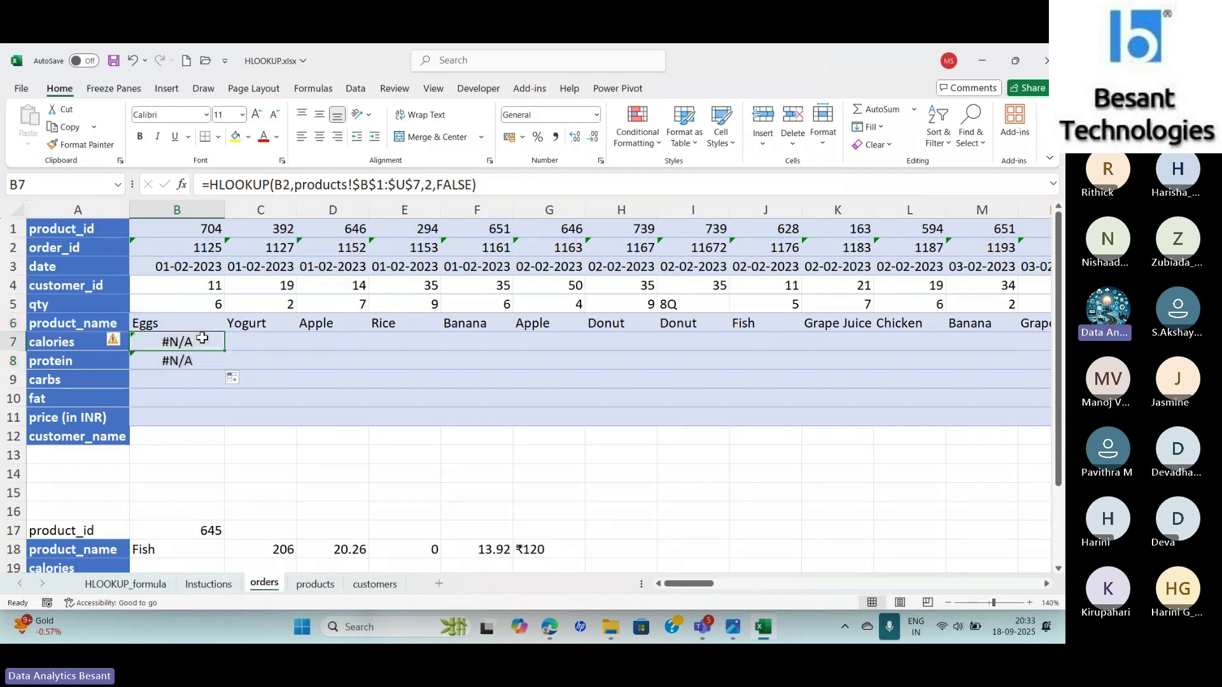
{"action": "left_click", "coordinate": [201, 361]}
{"action": "left_click", "coordinate": [197, 325]}
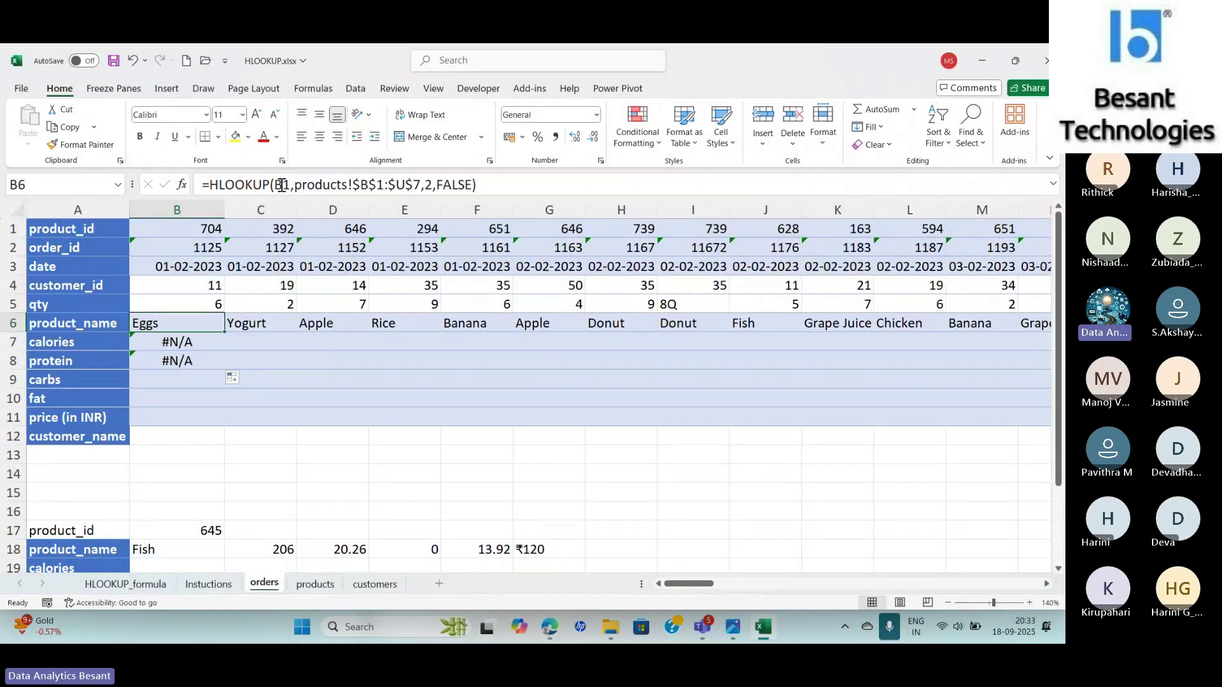
{"action": "left_click", "coordinate": [207, 342]}
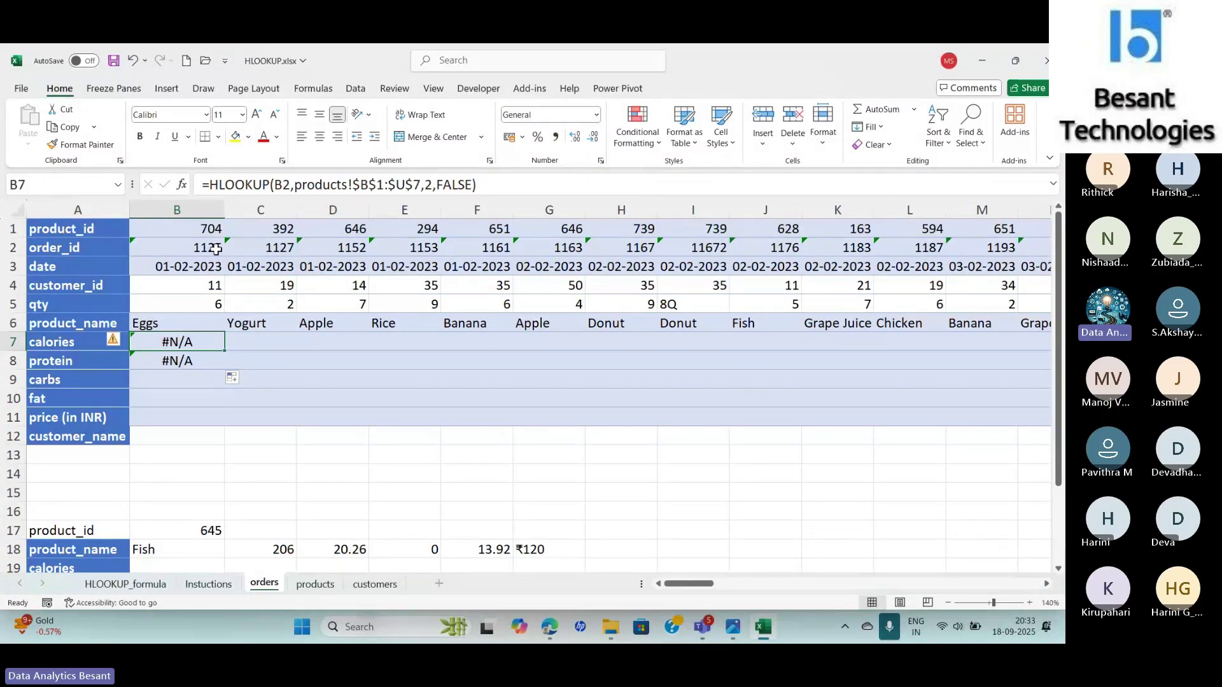
{"action": "left_click", "coordinate": [319, 587]}
{"action": "left_click", "coordinate": [164, 319]}
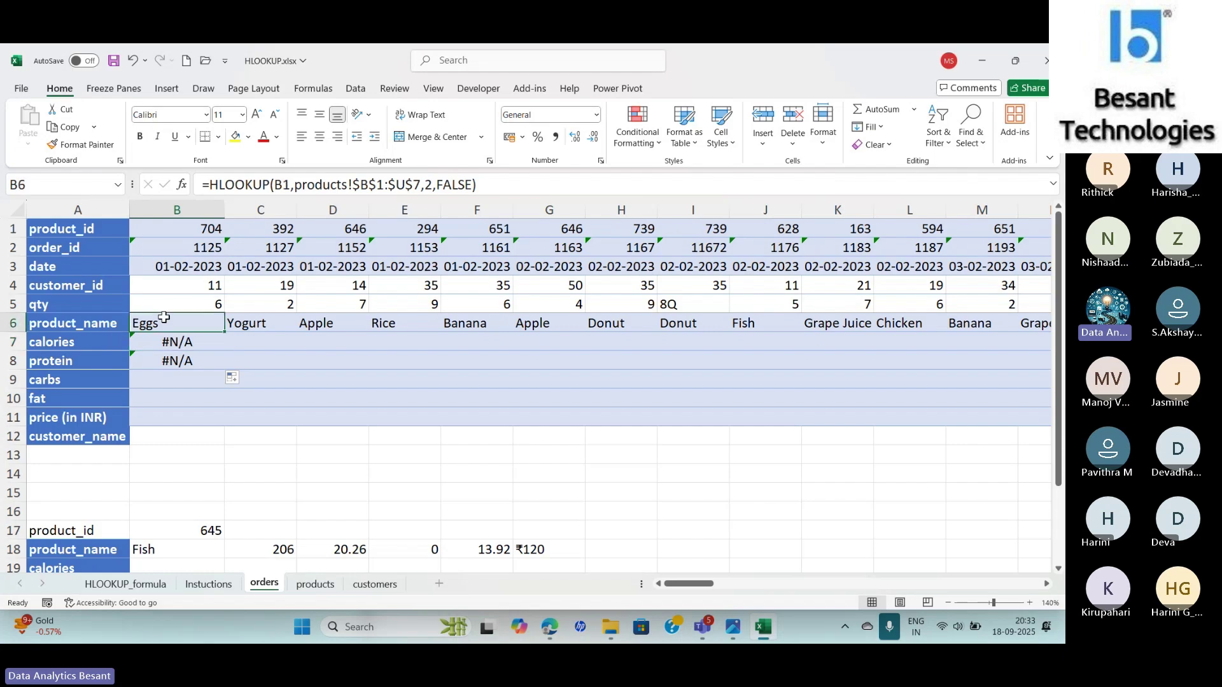
{"action": "left_click", "coordinate": [196, 344]}
{"action": "left_click", "coordinate": [193, 362]}
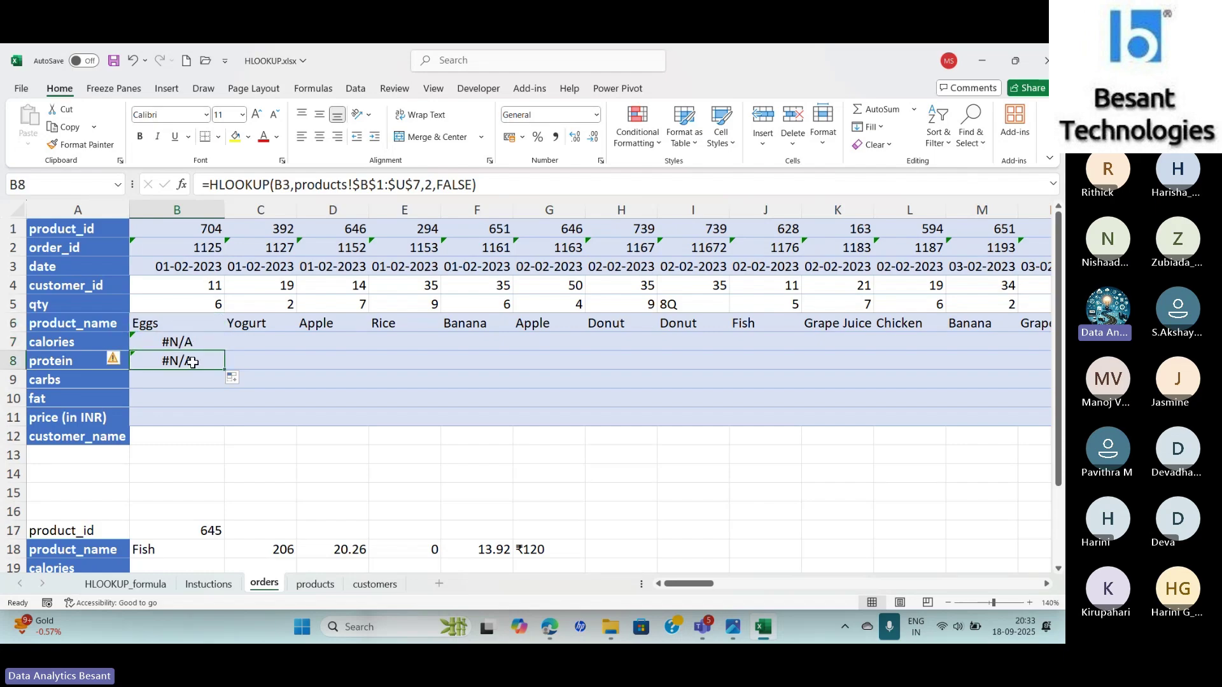
Step: Lock the row of the lookup value in the B6 formula as B$1 and fill the formula down to B8
{"action": "left_click", "coordinate": [179, 325]}
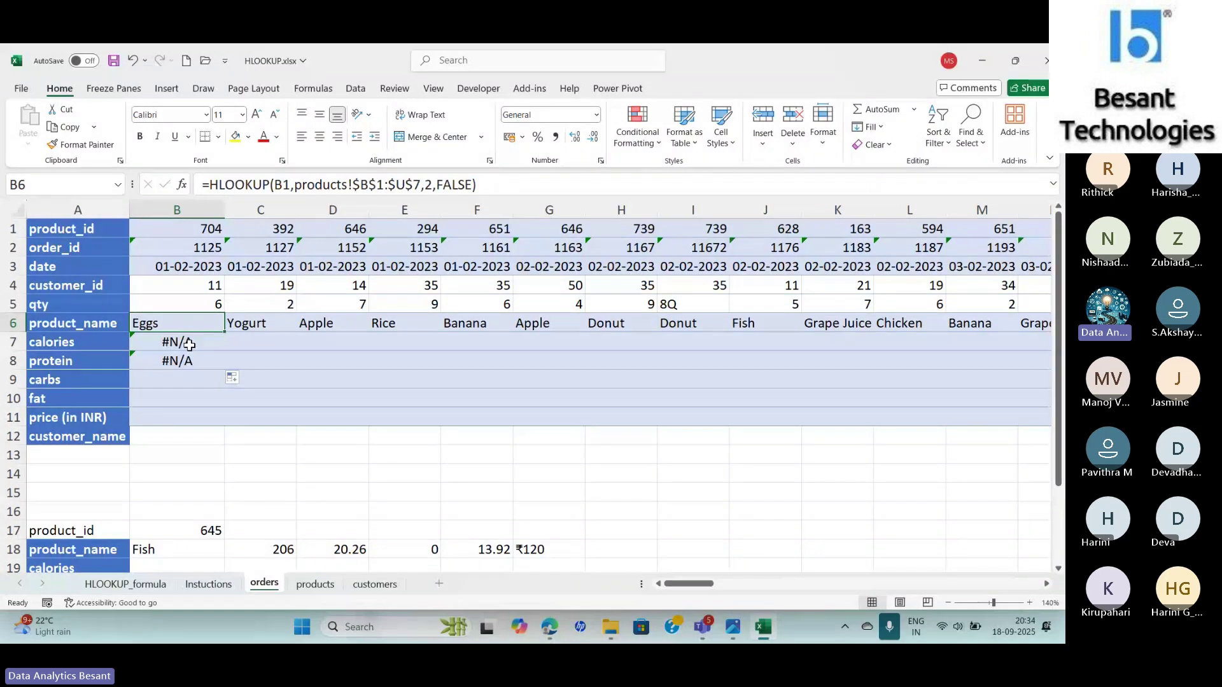
{"action": "left_click", "coordinate": [283, 184]}
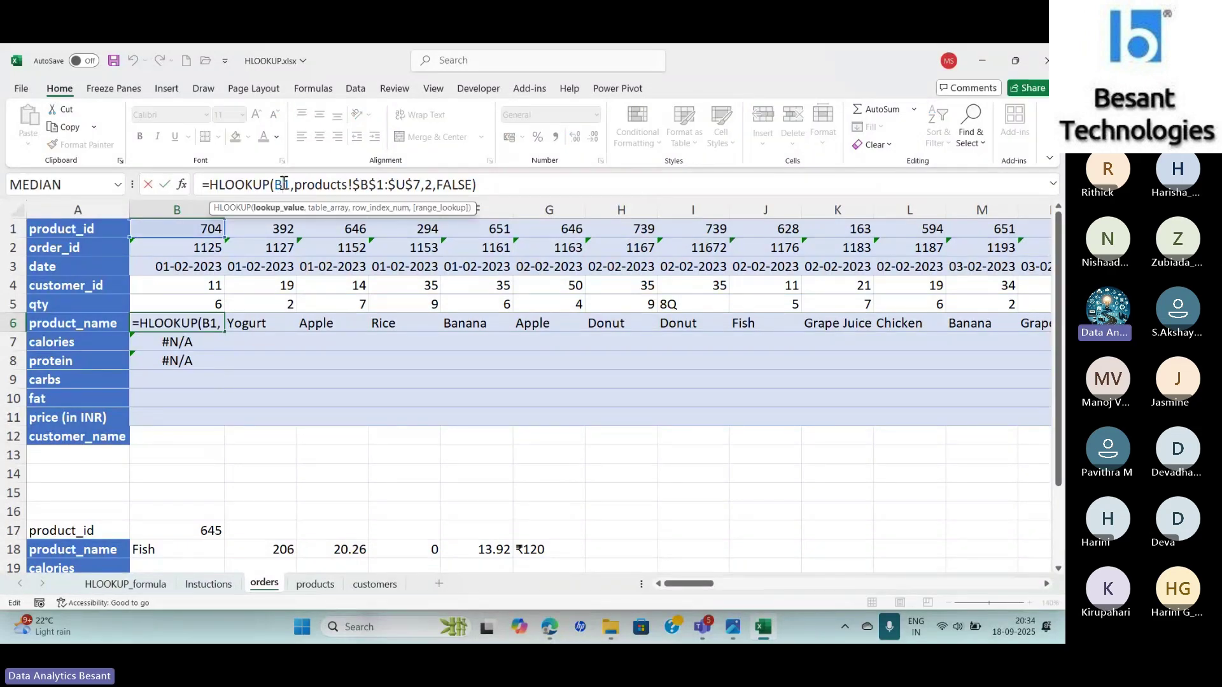
{"action": "key", "text": "F4"}
{"action": "key", "text": "F4"}
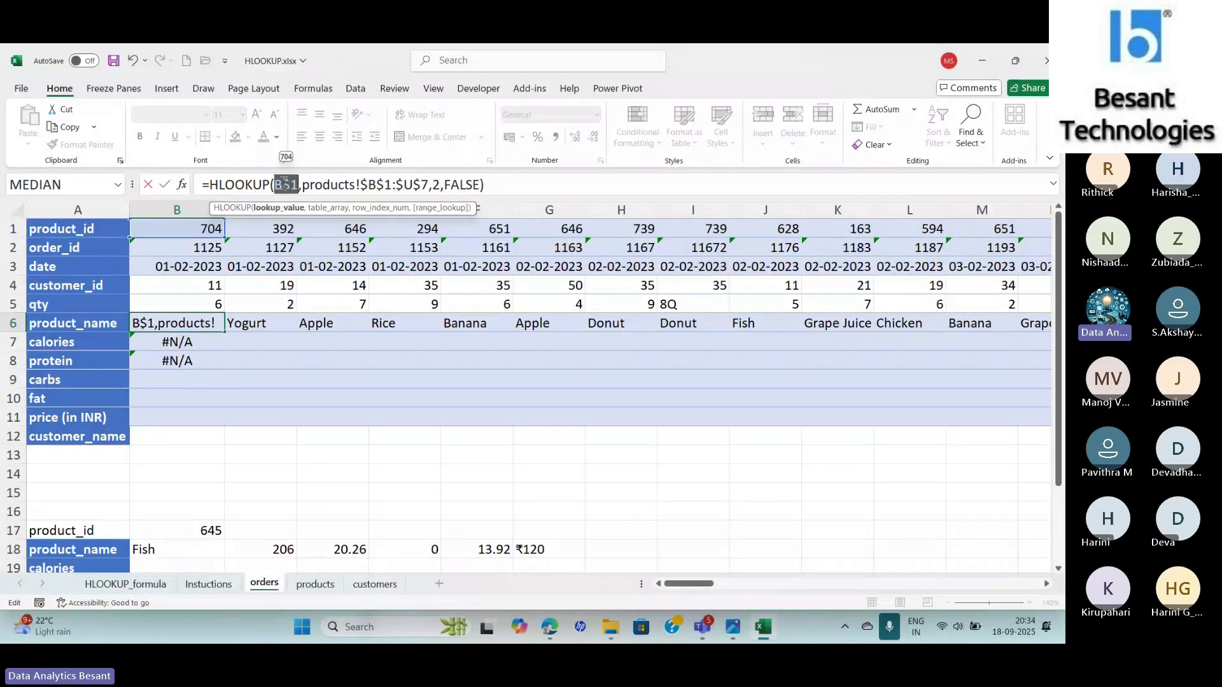
{"action": "key", "text": "Return"}
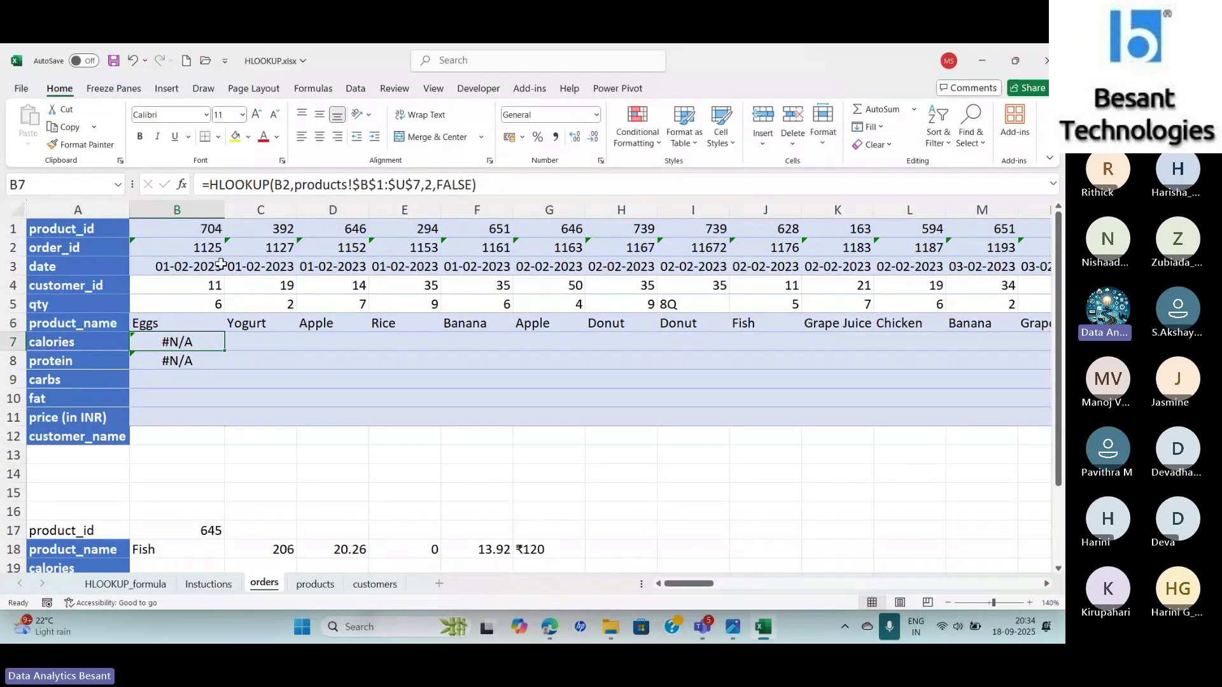
{"action": "left_click", "coordinate": [176, 321]}
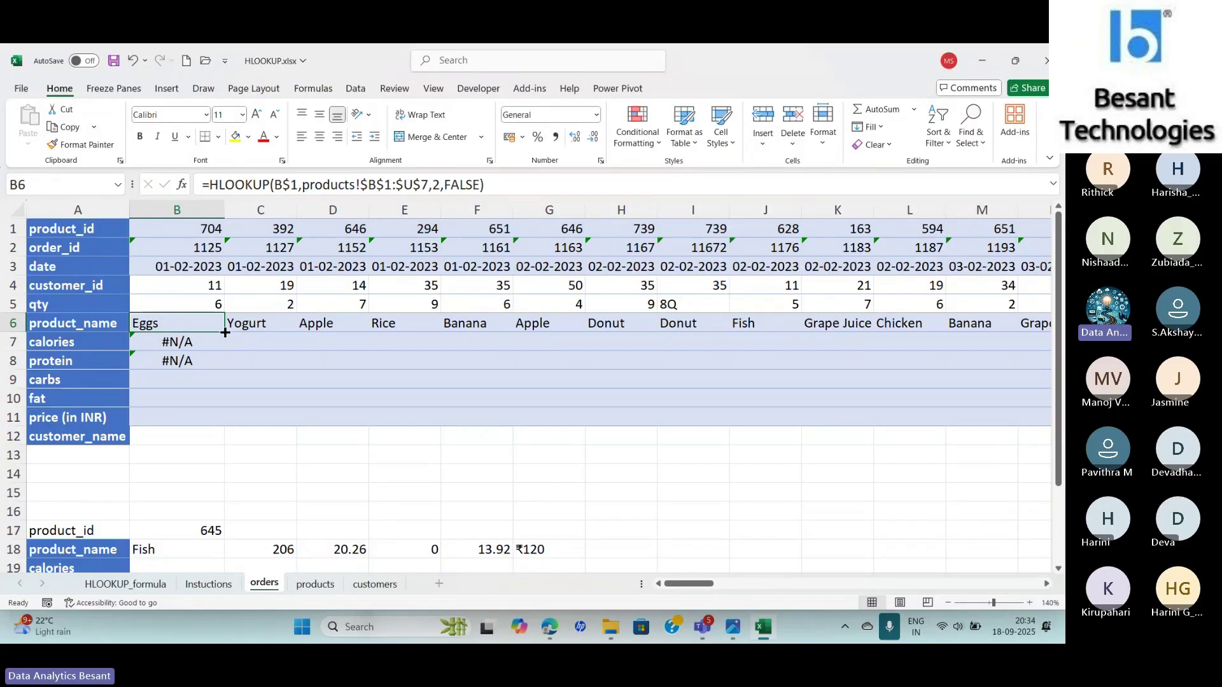
{"action": "left_click_drag", "start_coordinate": [224, 332], "coordinate": [221, 365]}
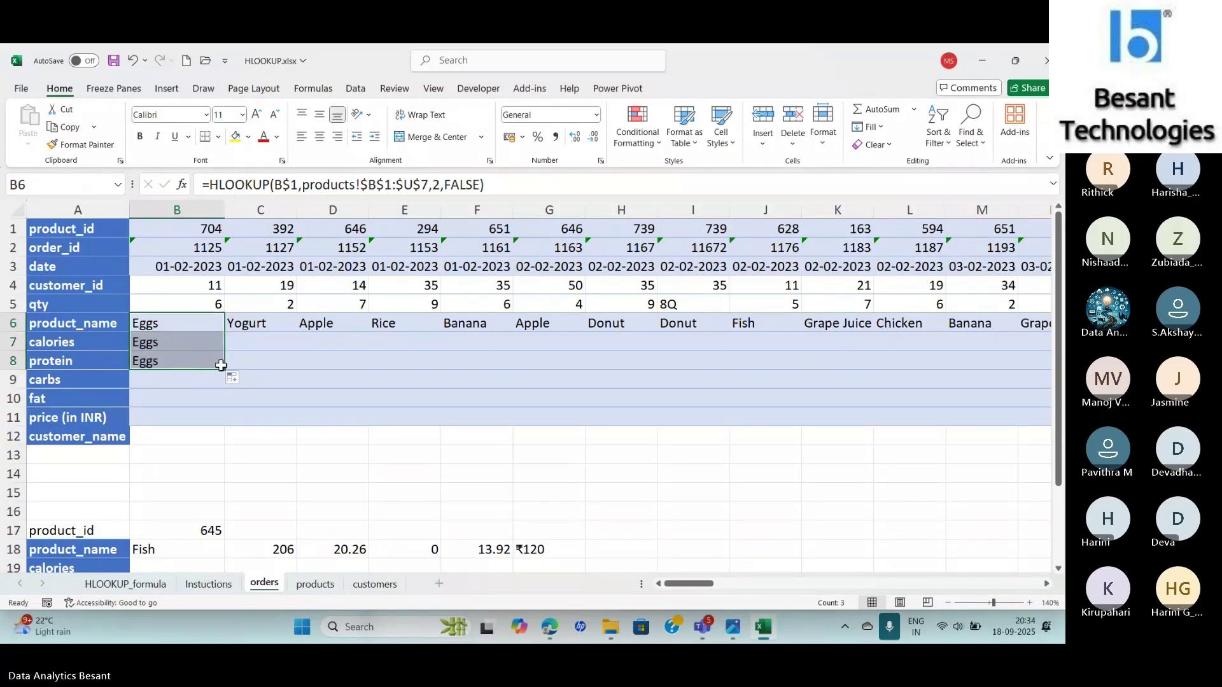
Step: Set the HLOOKUP row index to 3 in the calories cell B7 and to 4 in the protein cell B8
{"action": "left_click", "coordinate": [204, 344]}
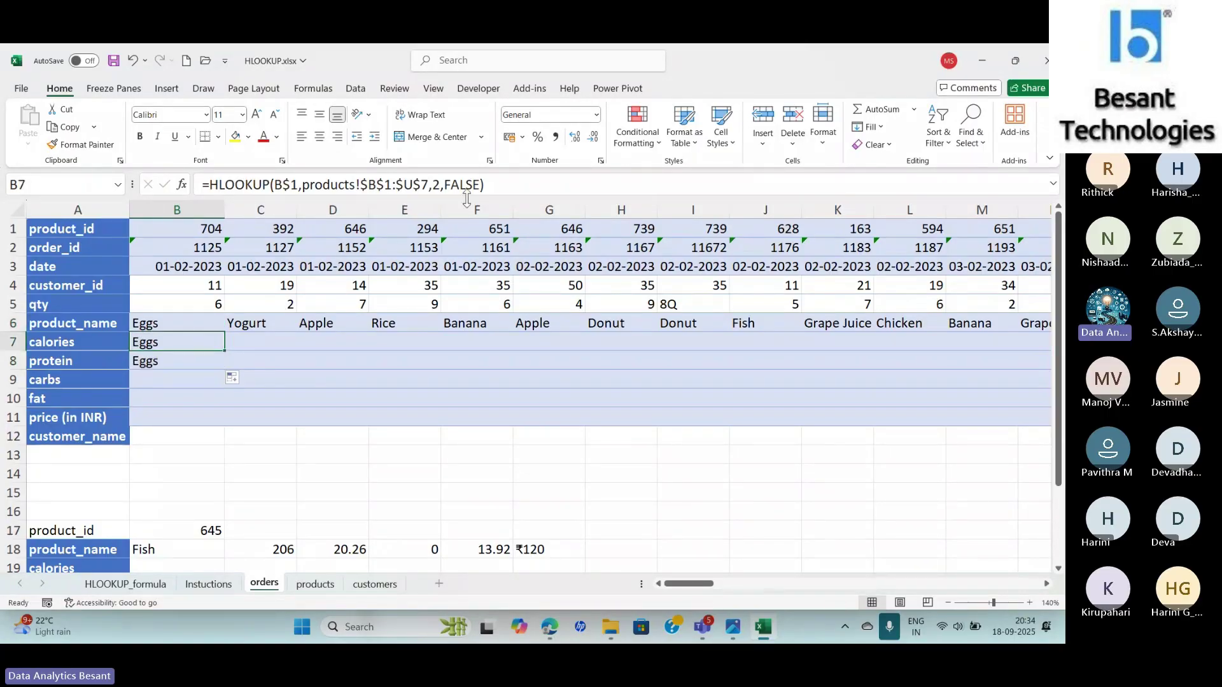
{"action": "left_click", "coordinate": [439, 183]}
{"action": "key", "text": "BackSpace"}
{"action": "type", "text": "3"}
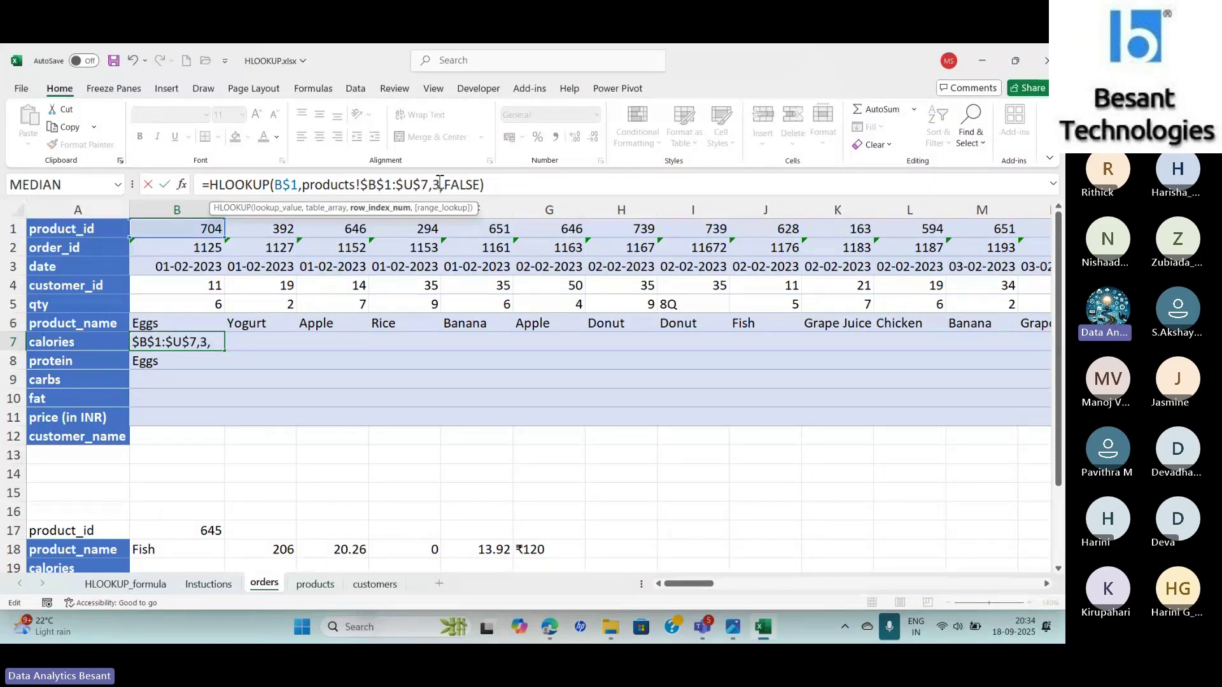
{"action": "key", "text": "Return"}
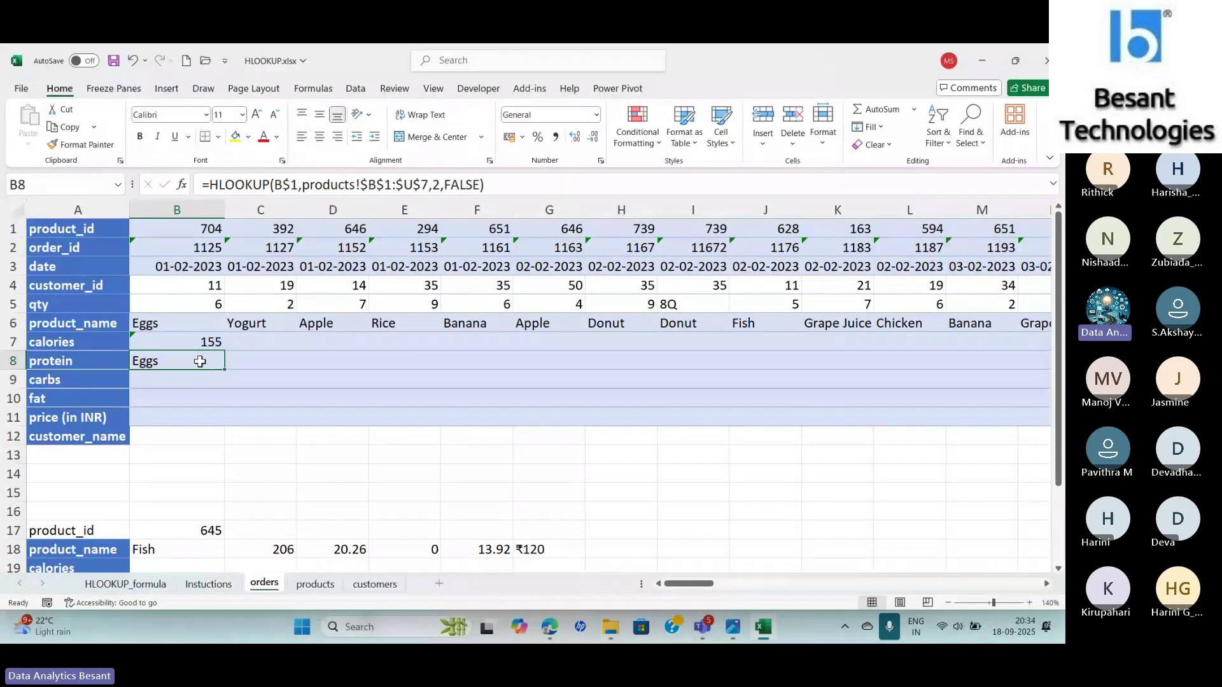
{"action": "left_click", "coordinate": [439, 184]}
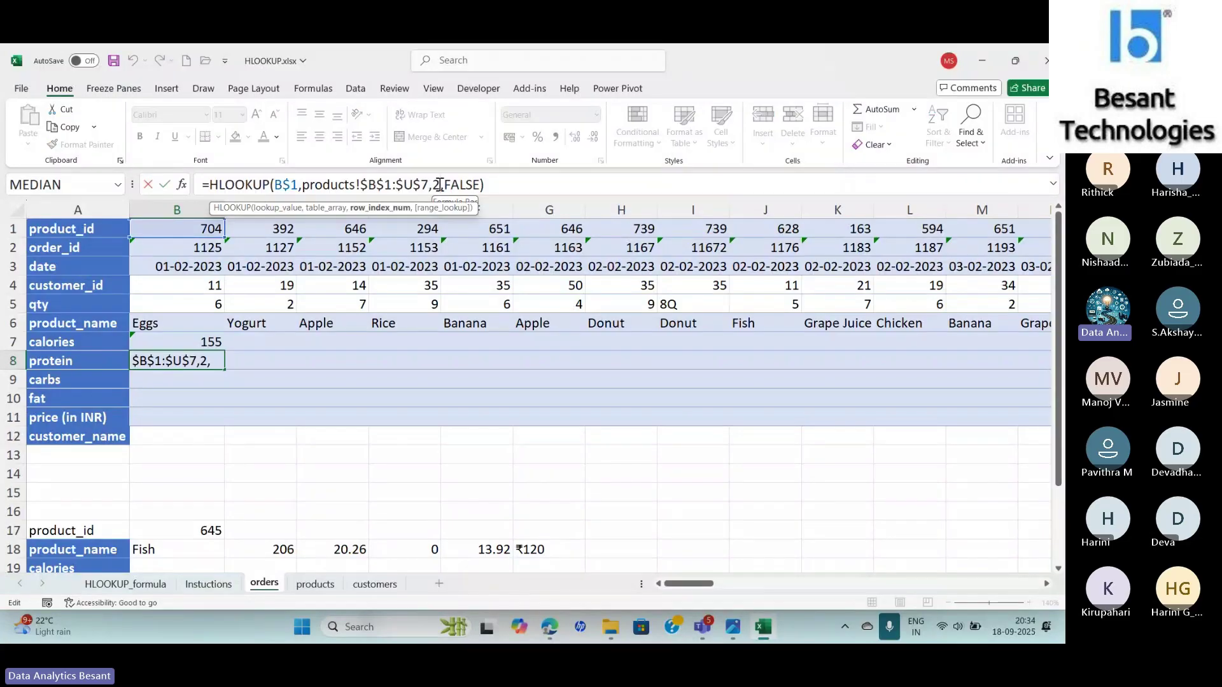
{"action": "key", "text": "BackSpace"}
{"action": "type", "text": "4"}
{"action": "key", "text": "Return"}
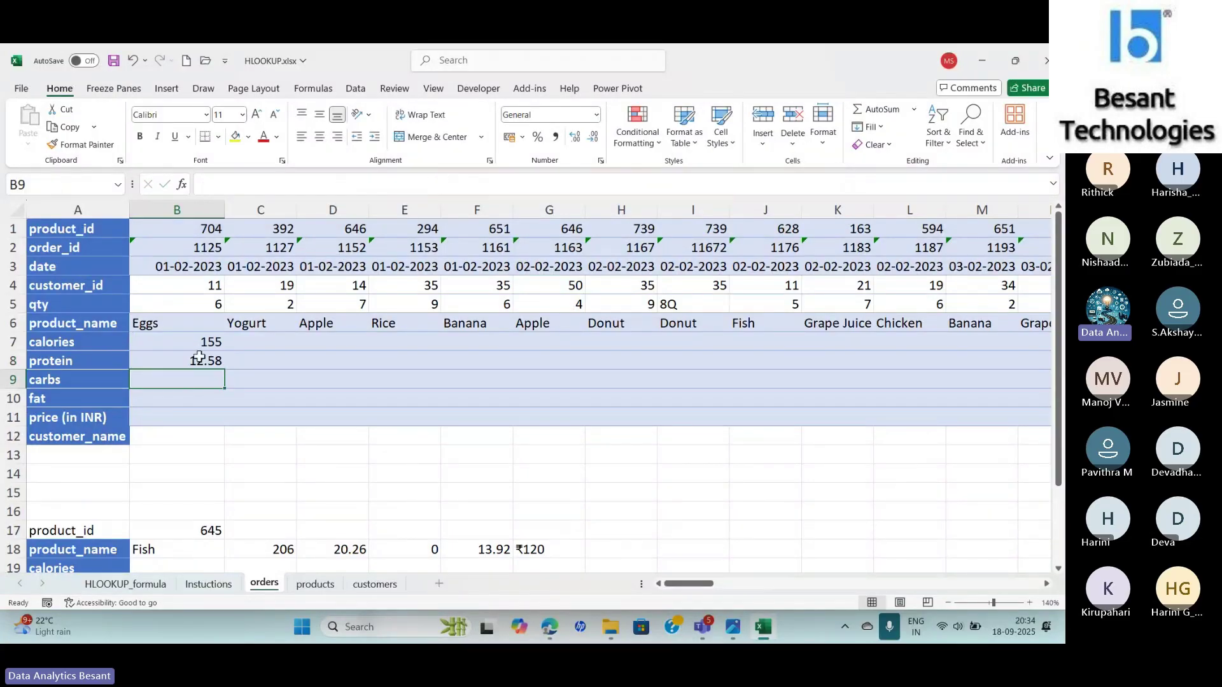
Step: Fill the B8 formula down to B11 and set the row index in the carbs cell B9 to 5
{"action": "left_click", "coordinate": [217, 364]}
{"action": "left_click_drag", "start_coordinate": [223, 369], "coordinate": [222, 421]}
{"action": "left_click", "coordinate": [194, 379]}
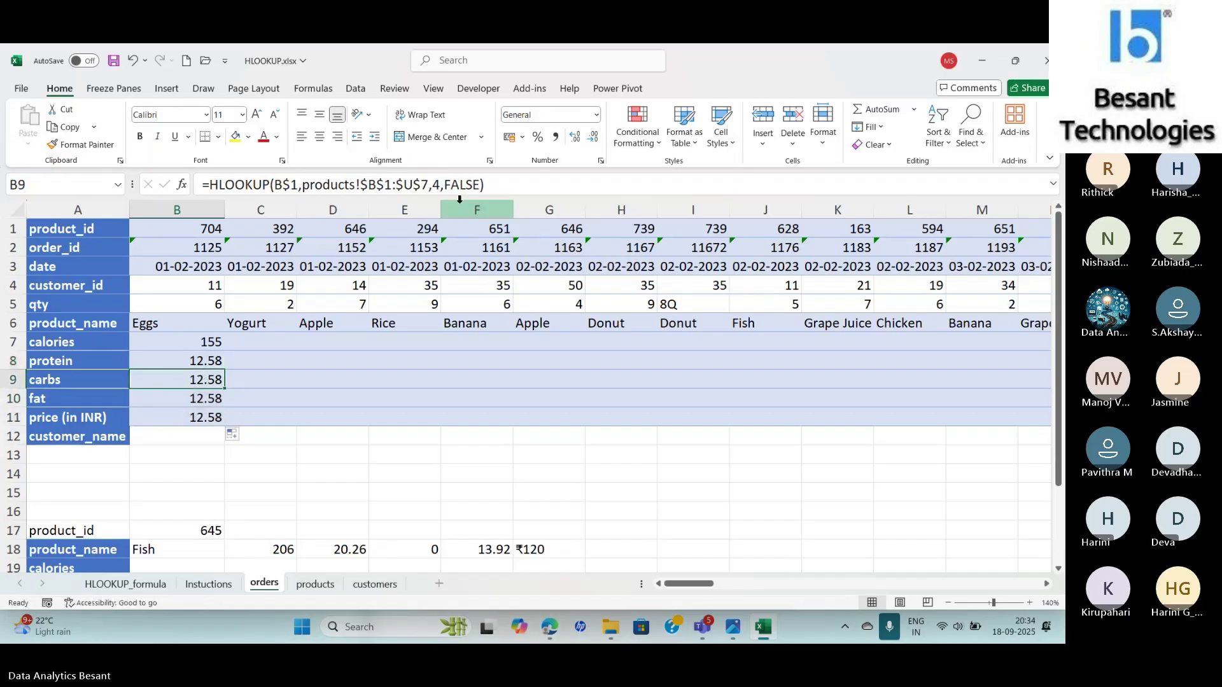
{"action": "left_click", "coordinate": [439, 187]}
{"action": "key", "text": "BackSpace"}
{"action": "type", "text": "5"}
{"action": "key", "text": "Return"}
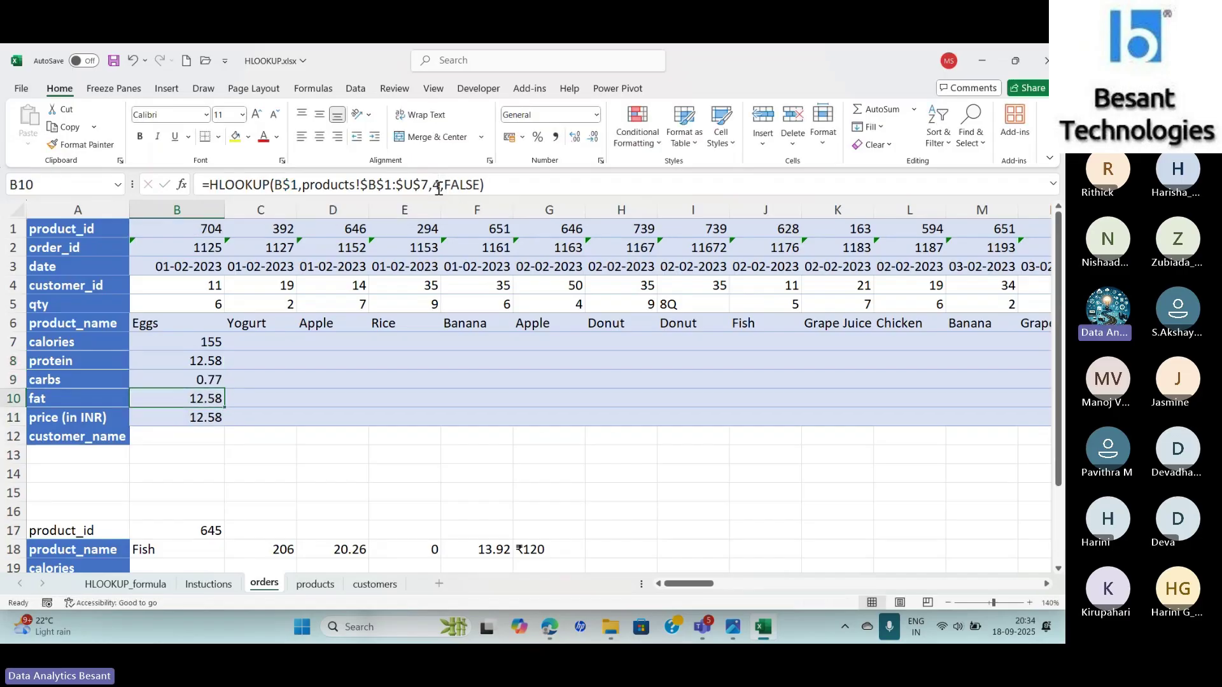
Step: Set the HLOOKUP row index to 6 in the fat cell B10 and to 7 in the price (in INR) cell B11
{"action": "left_click", "coordinate": [439, 187]}
{"action": "key", "text": "BackSpace"}
{"action": "type", "text": "6"}
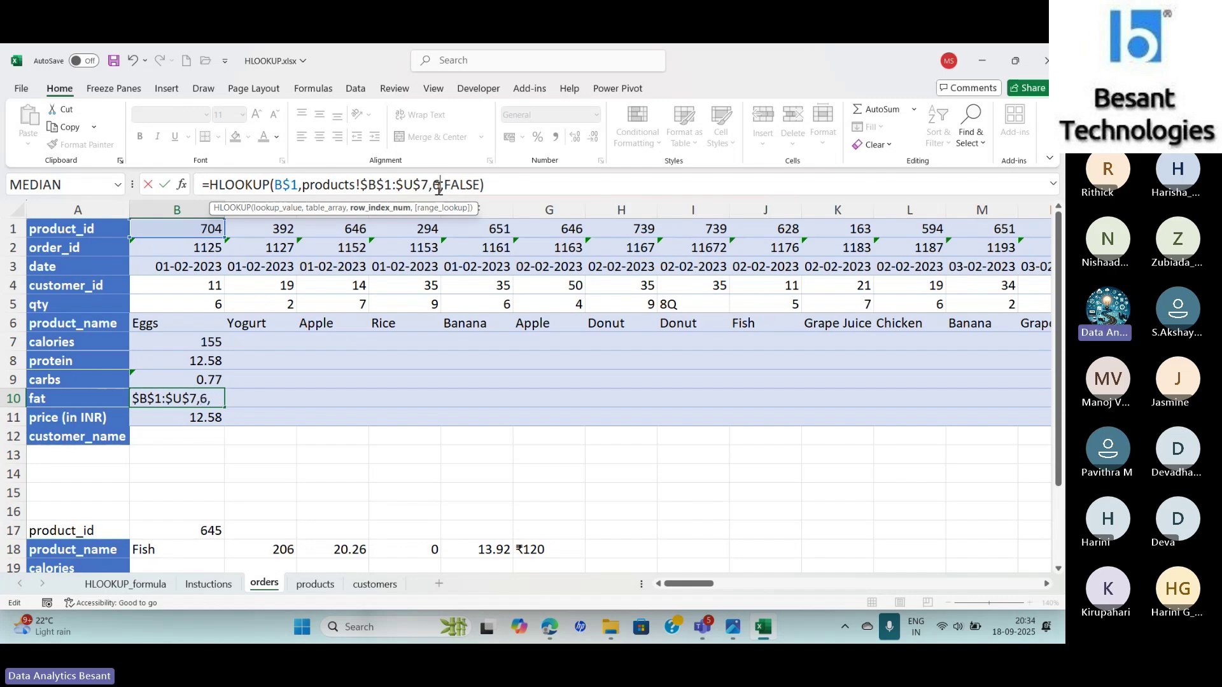
{"action": "key", "text": "Return"}
{"action": "left_click", "coordinate": [439, 186]}
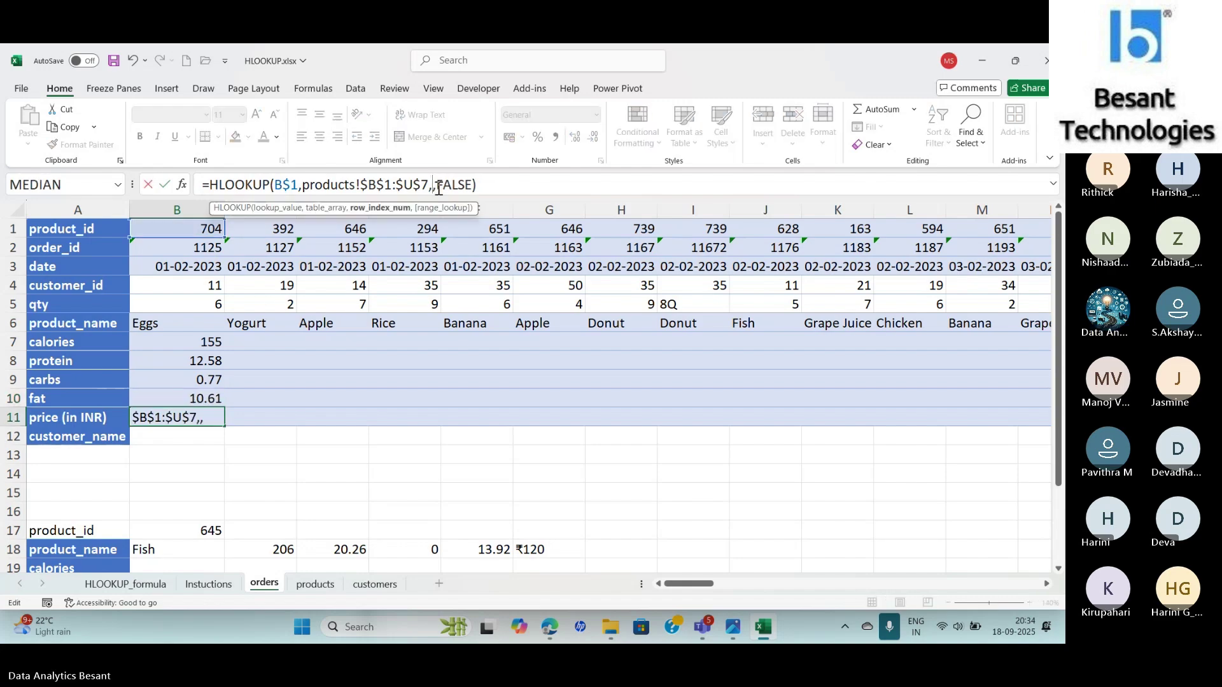
{"action": "key", "text": "BackSpace"}
{"action": "type", "text": "7"}
{"action": "key", "text": "Return"}
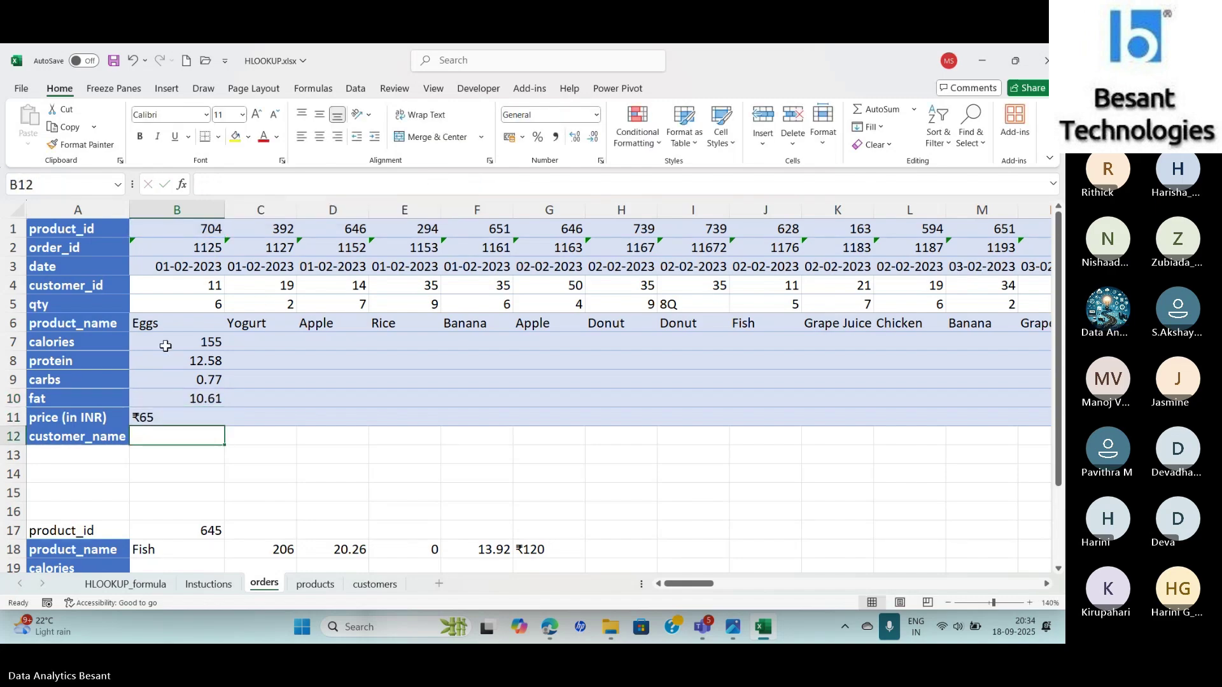
Step: Fill the calories to price formulas in B7:B11 across to column DB and return to the start of the sheet
{"action": "left_click_drag", "start_coordinate": [165, 345], "coordinate": [889, 423]}
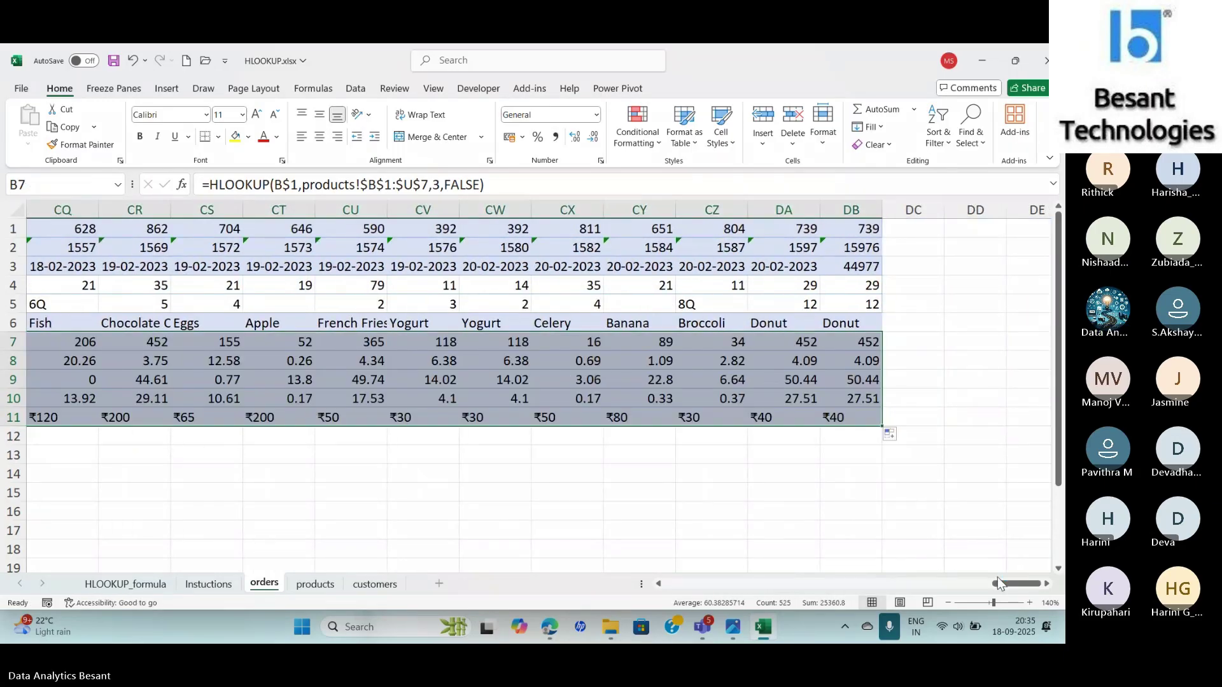
{"action": "left_click_drag", "start_coordinate": [1016, 584], "coordinate": [643, 603]}
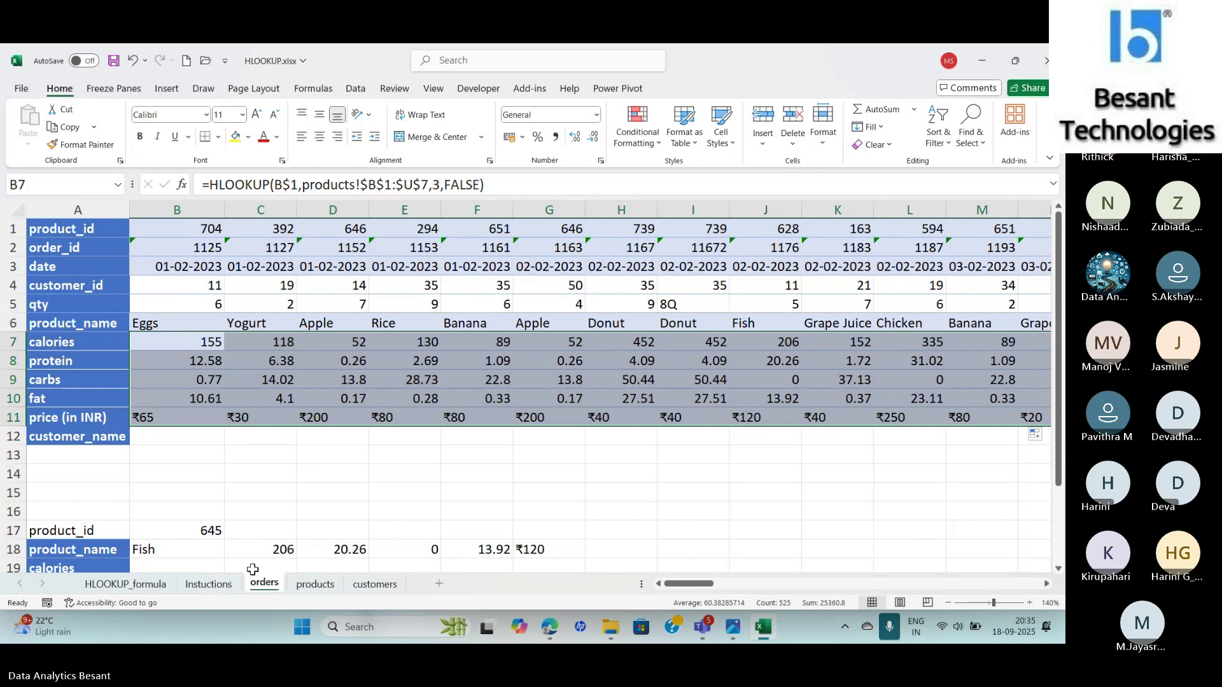
Step: Start an HLOOKUP in the customer_name cell B12 with B4 as lookup value and F1:O2 on the customers sheet as table array
{"action": "left_click", "coordinate": [180, 440]}
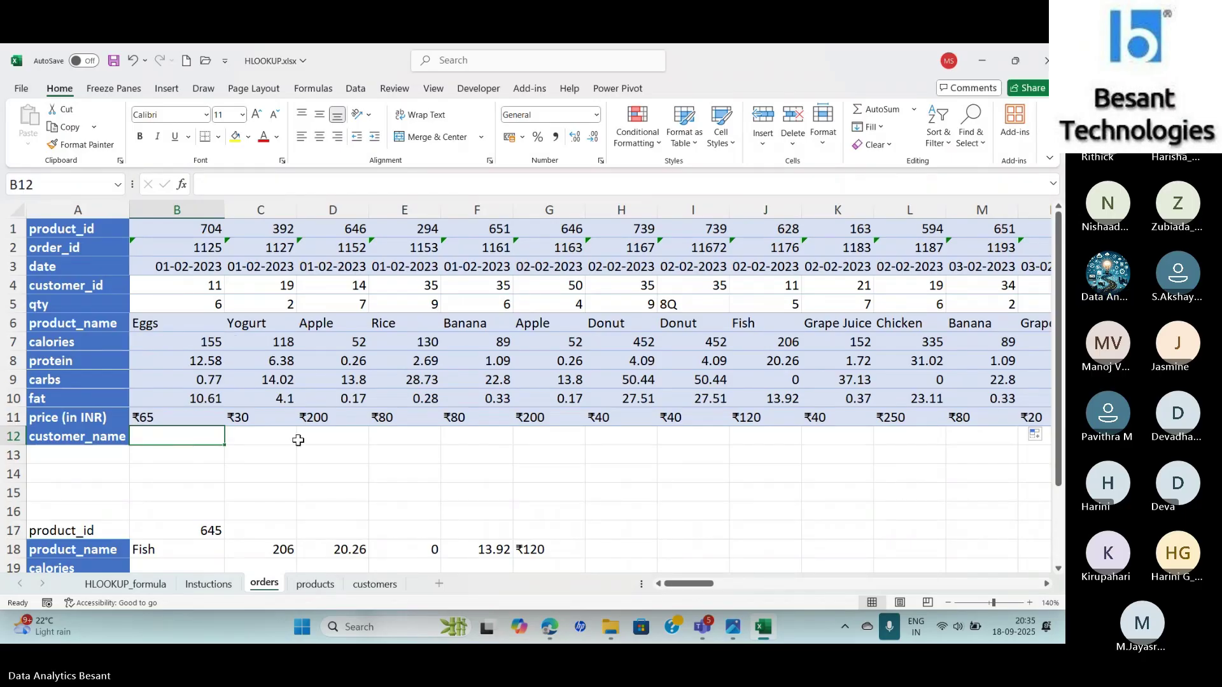
{"action": "type", "text": "=HLO"}
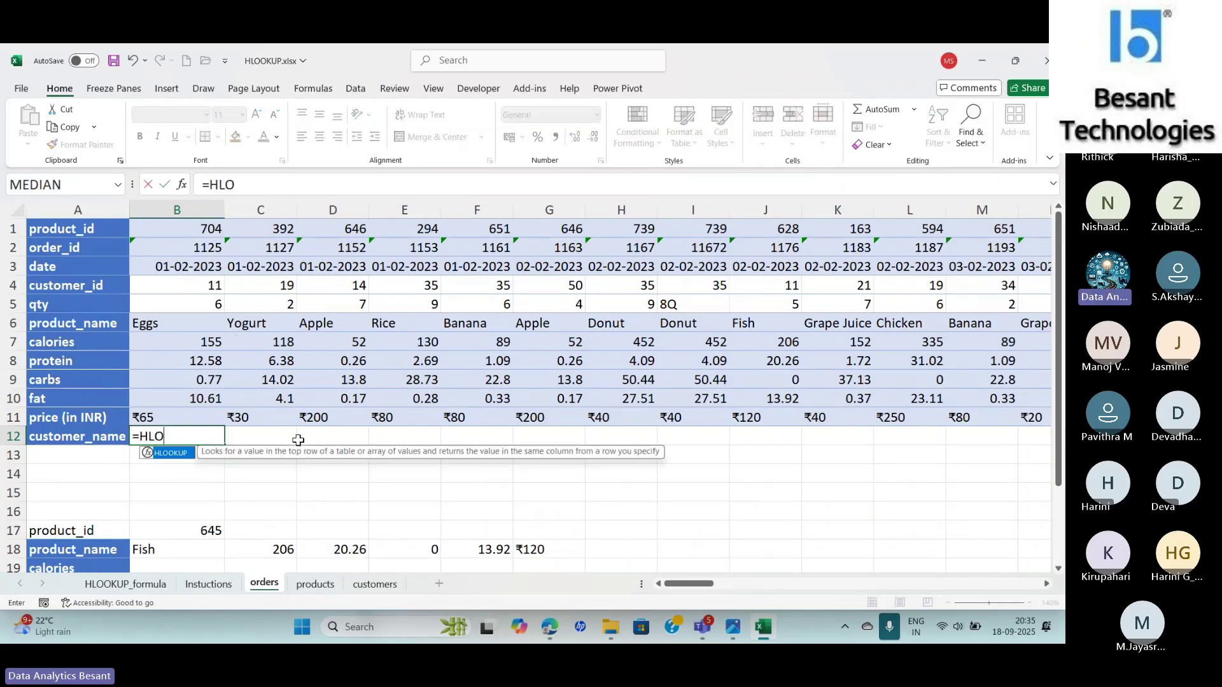
{"action": "key", "text": "Tab"}
{"action": "left_click", "coordinate": [163, 291]}
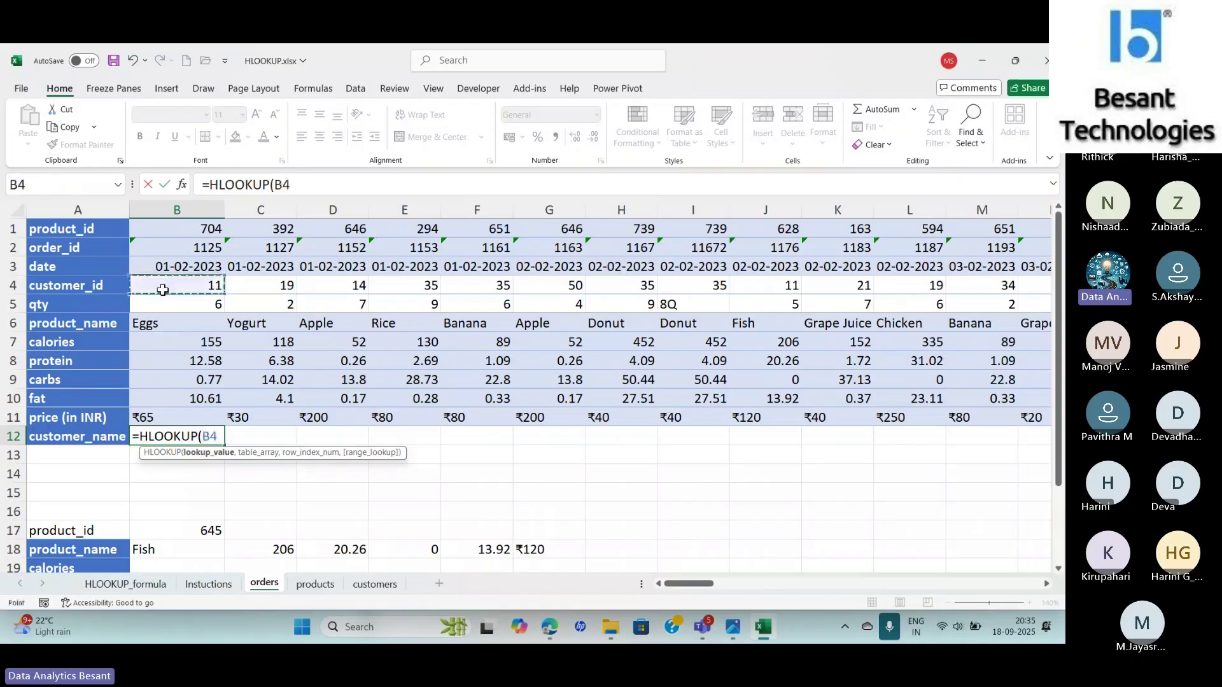
{"action": "type", "text": ","}
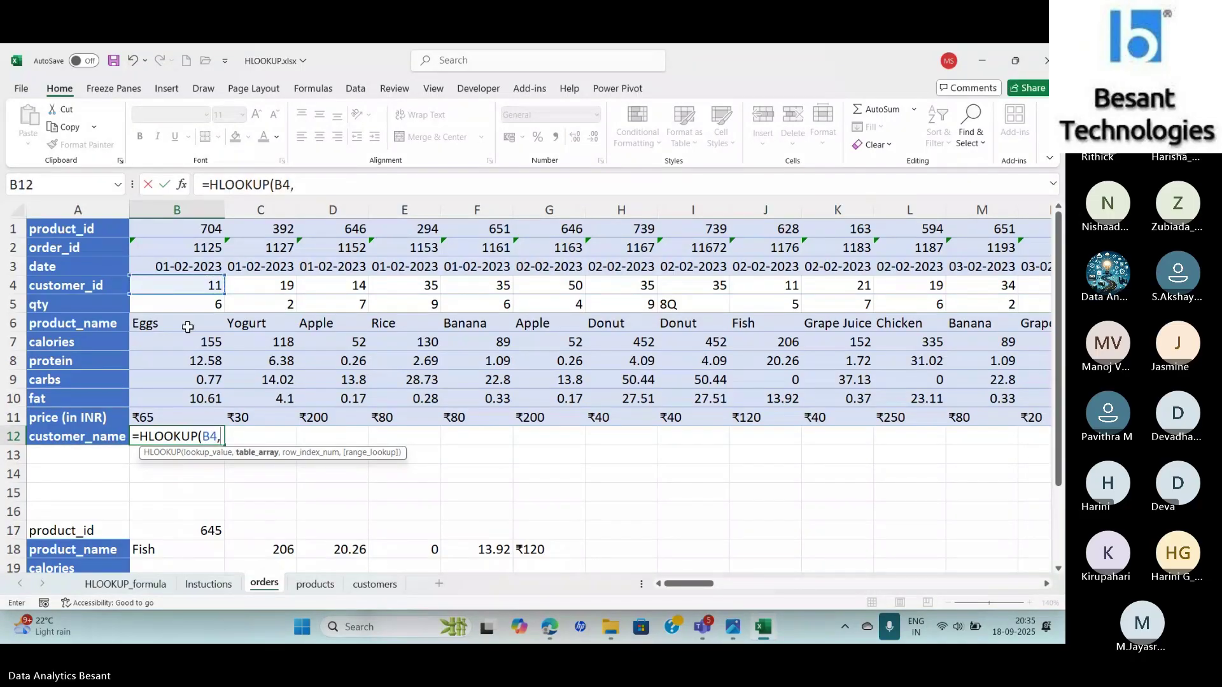
{"action": "left_click", "coordinate": [366, 589]}
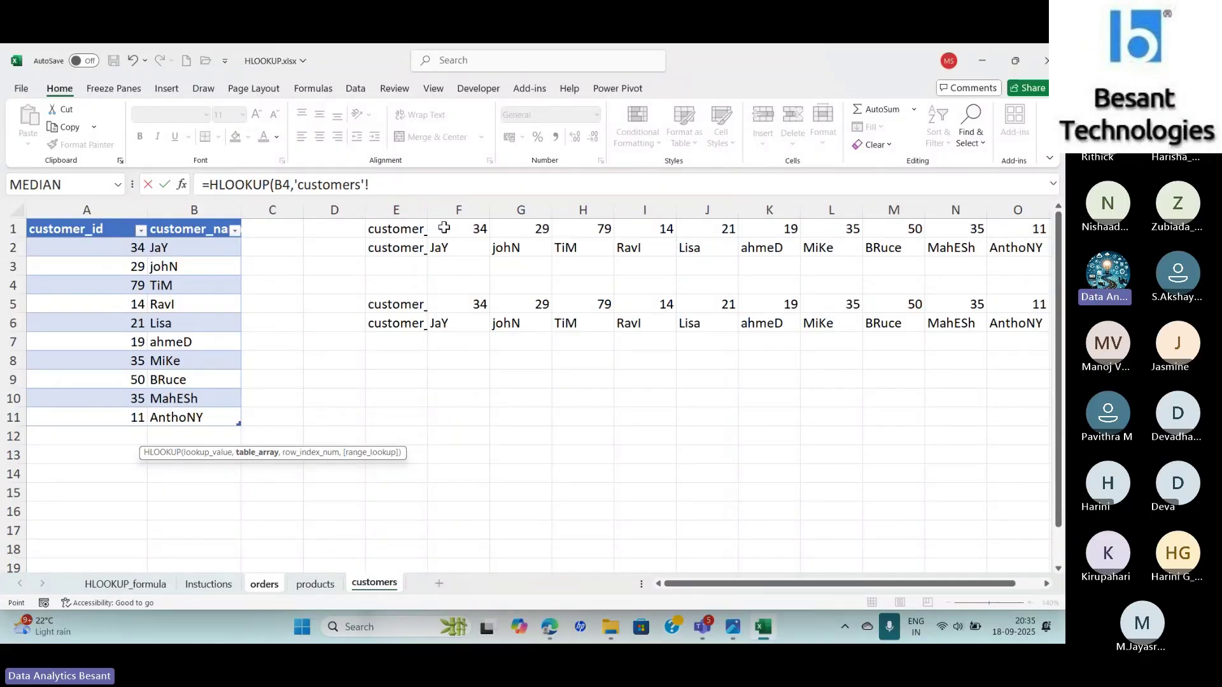
{"action": "left_click_drag", "start_coordinate": [445, 226], "coordinate": [826, 246]}
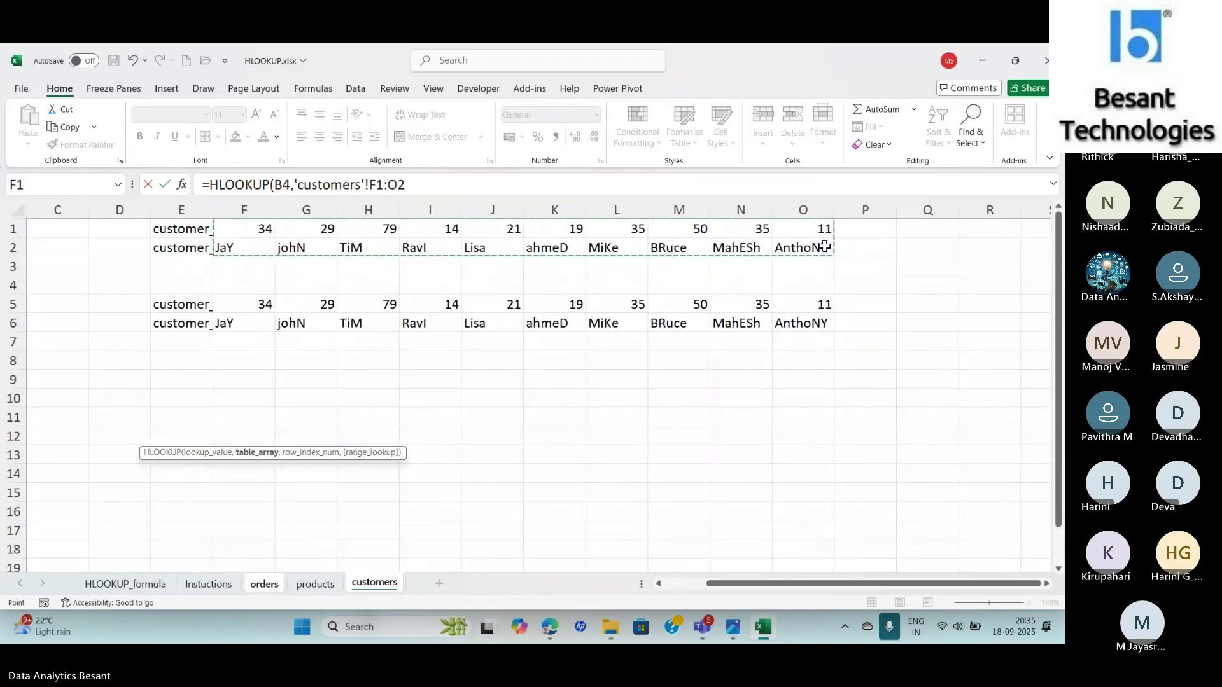
Step: Complete the B12 HLOOKUP formula with row index 2 and FALSE for an exact match
{"action": "left_click", "coordinate": [423, 187]}
{"action": "type", "text": ","}
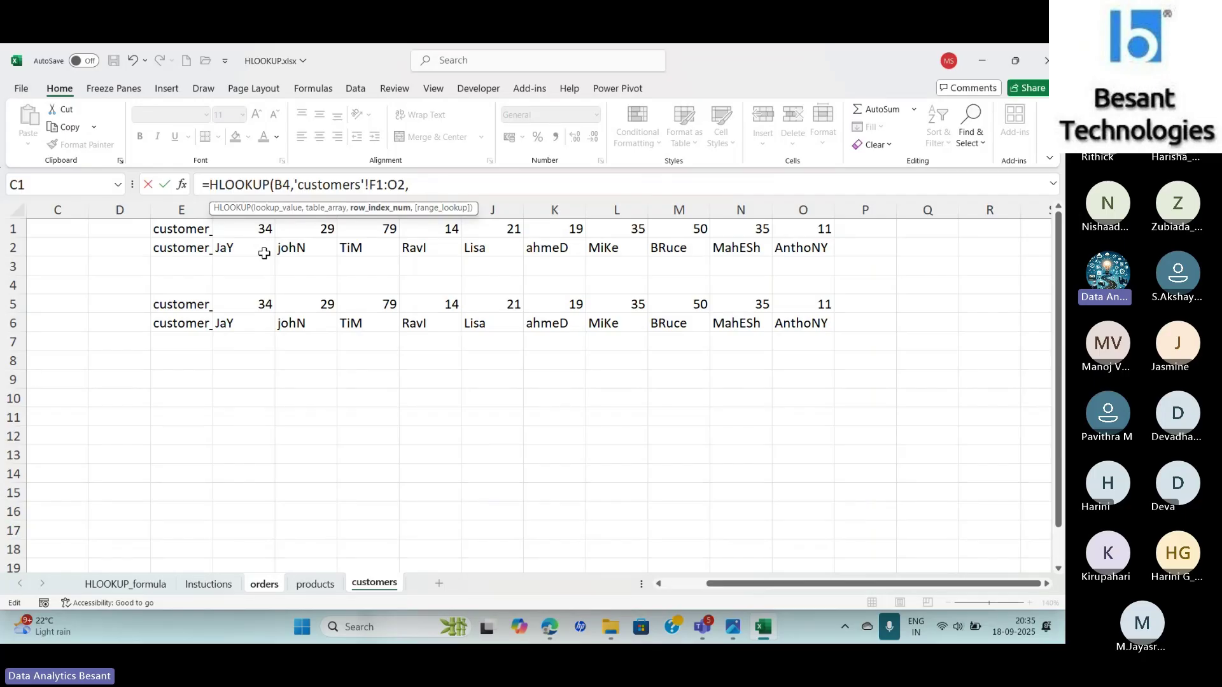
{"action": "type", "text": "2,"}
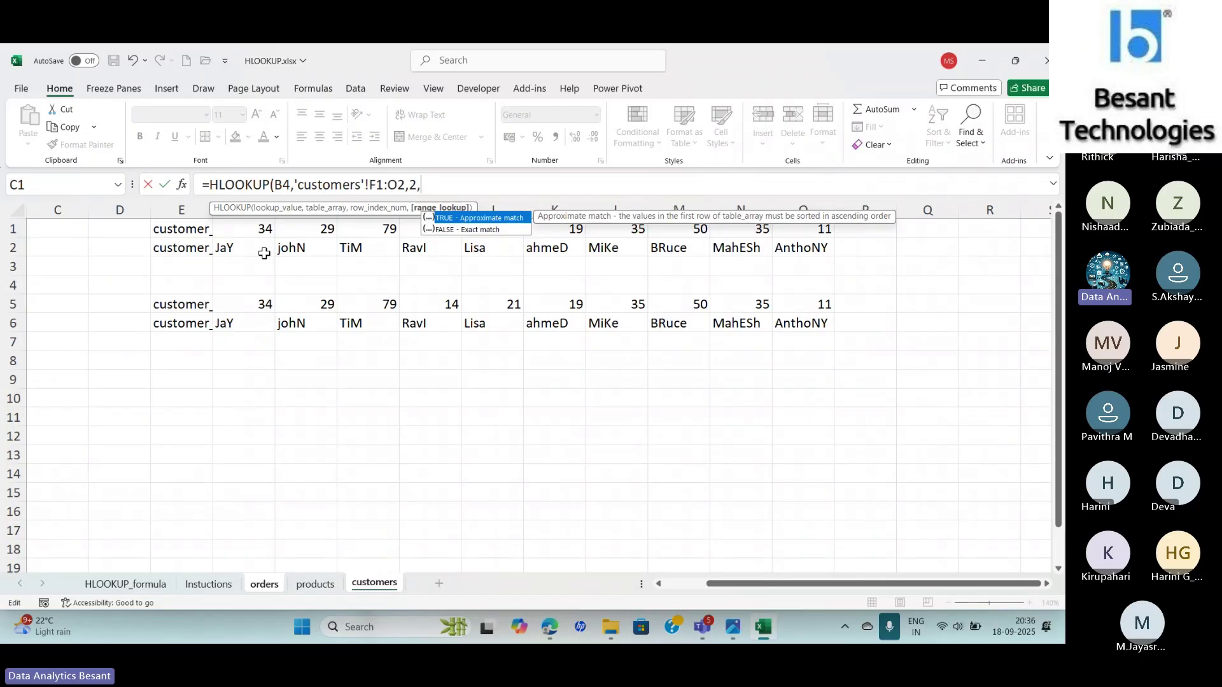
{"action": "key", "text": "Down"}
{"action": "key", "text": "Tab"}
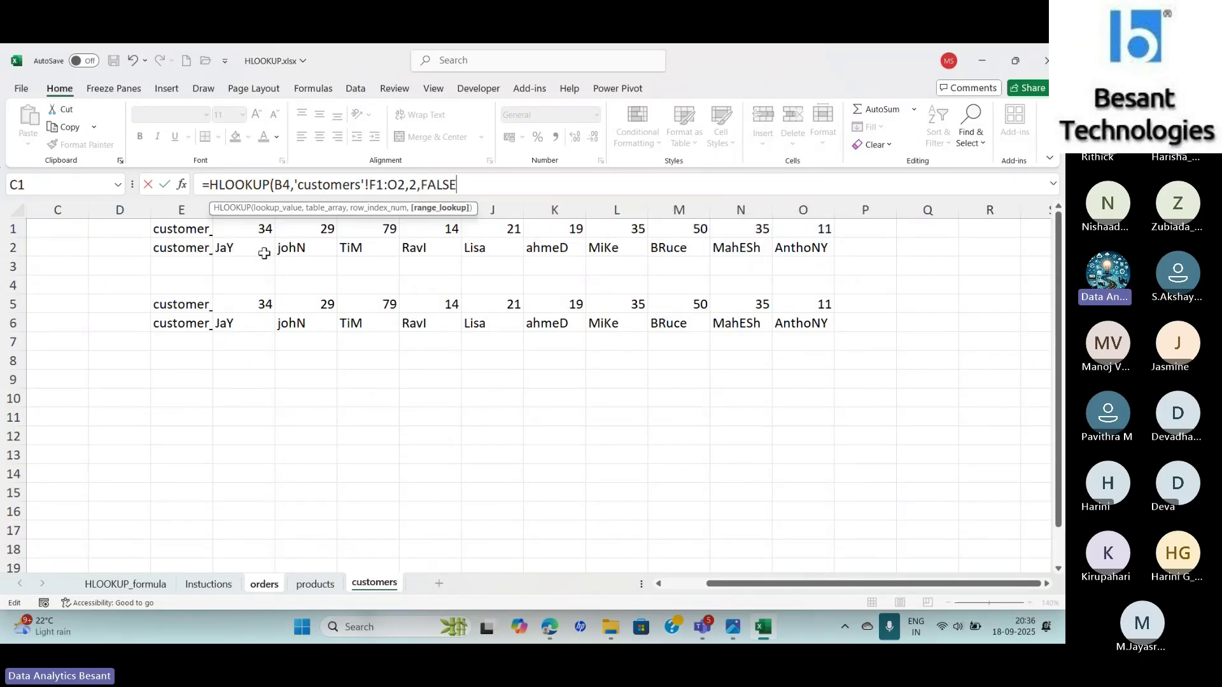
{"action": "type", "text": ")"}
{"action": "key", "text": "Return"}
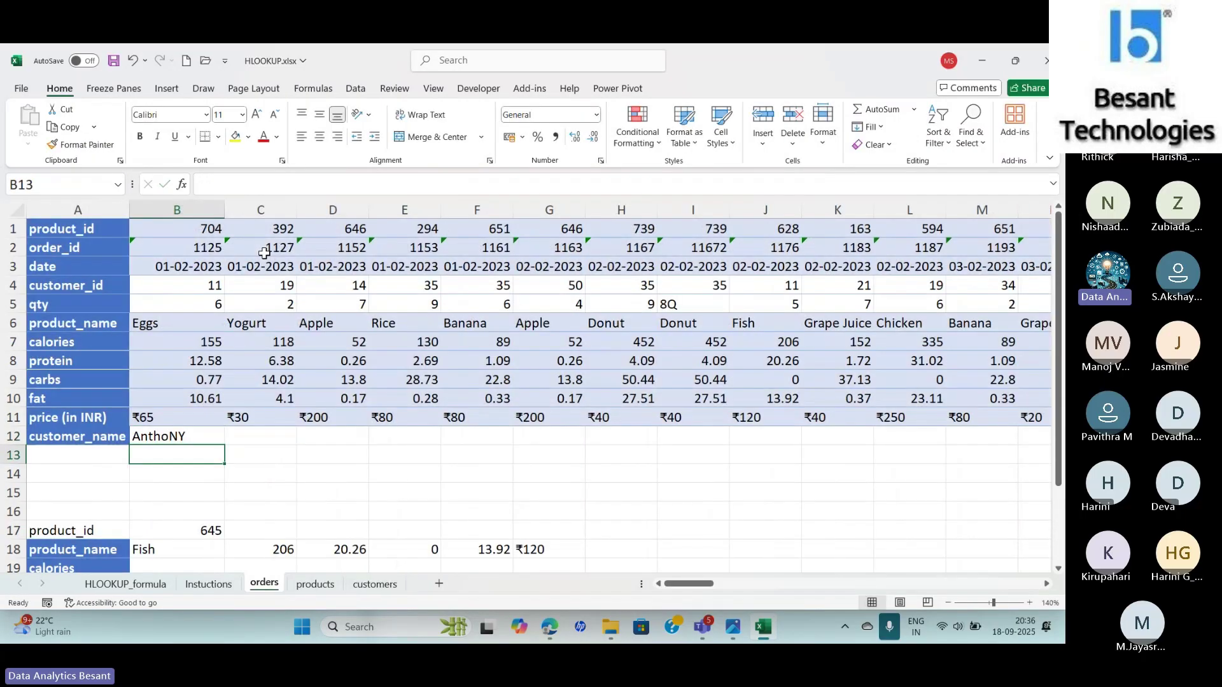
Step: Fill the customer_name formula from B12 across to C12
{"action": "left_click", "coordinate": [161, 435]}
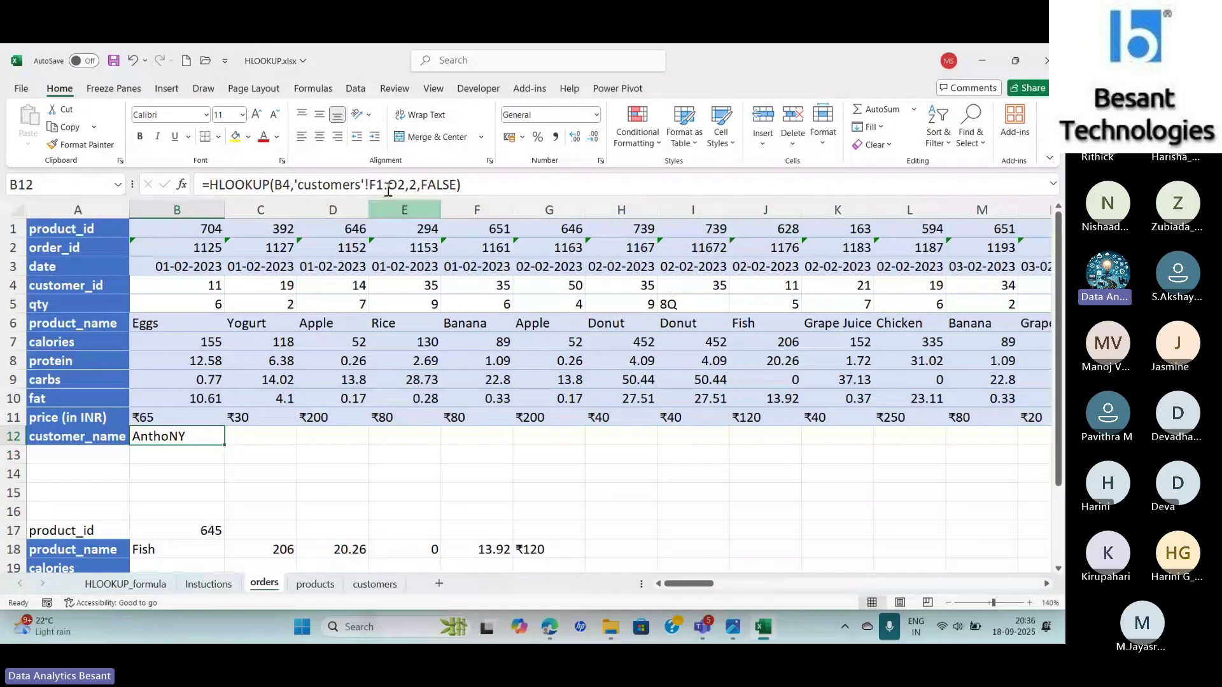
{"action": "left_click_drag", "start_coordinate": [219, 436], "coordinate": [294, 437]}
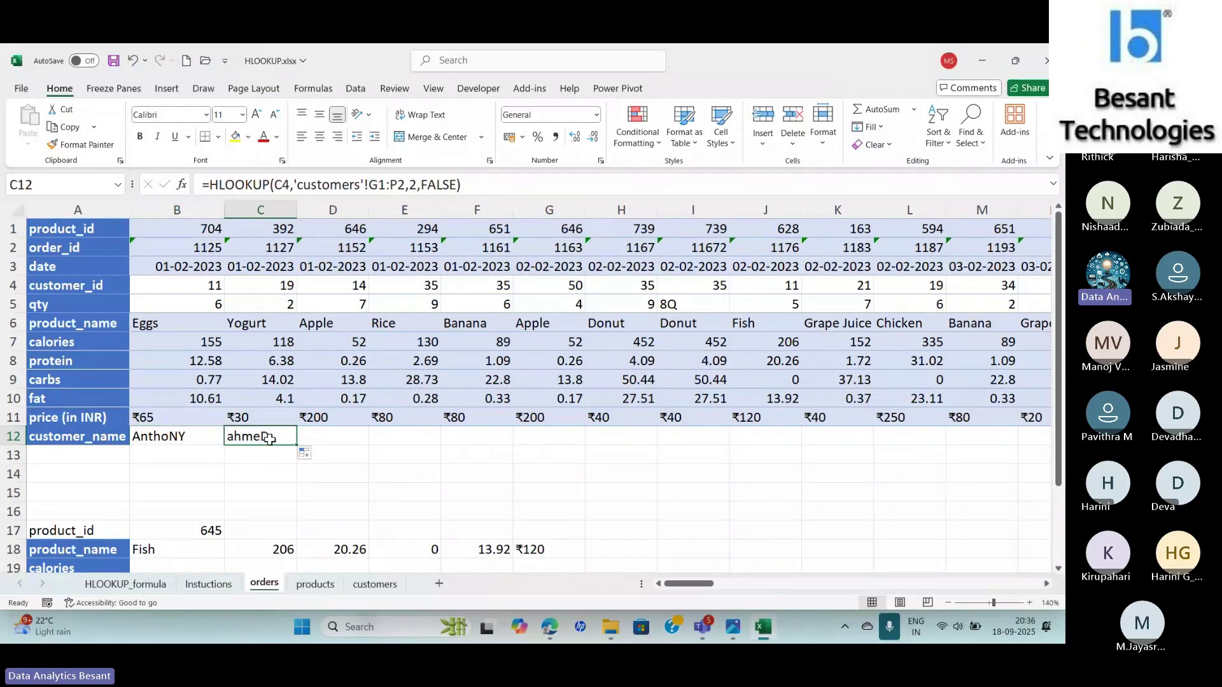
Step: Make the table array in the B12 customer_name formula absolute as $F$1:$O$2
{"action": "left_click", "coordinate": [193, 436]}
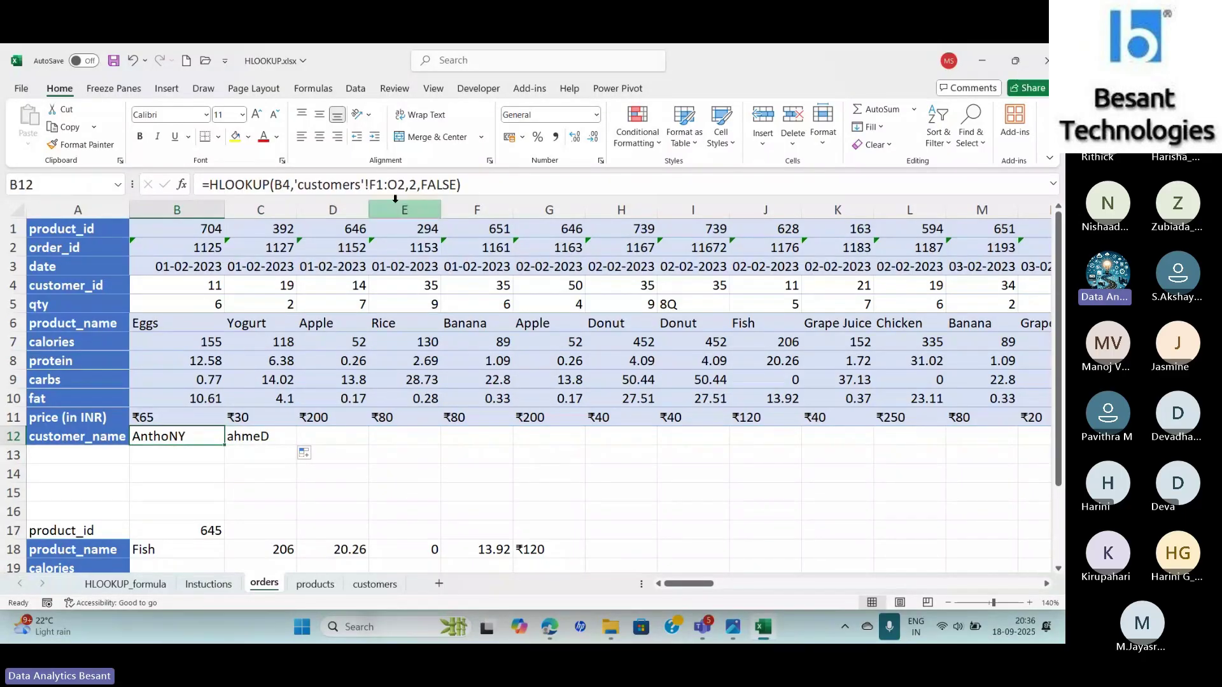
{"action": "left_click", "coordinate": [376, 186]}
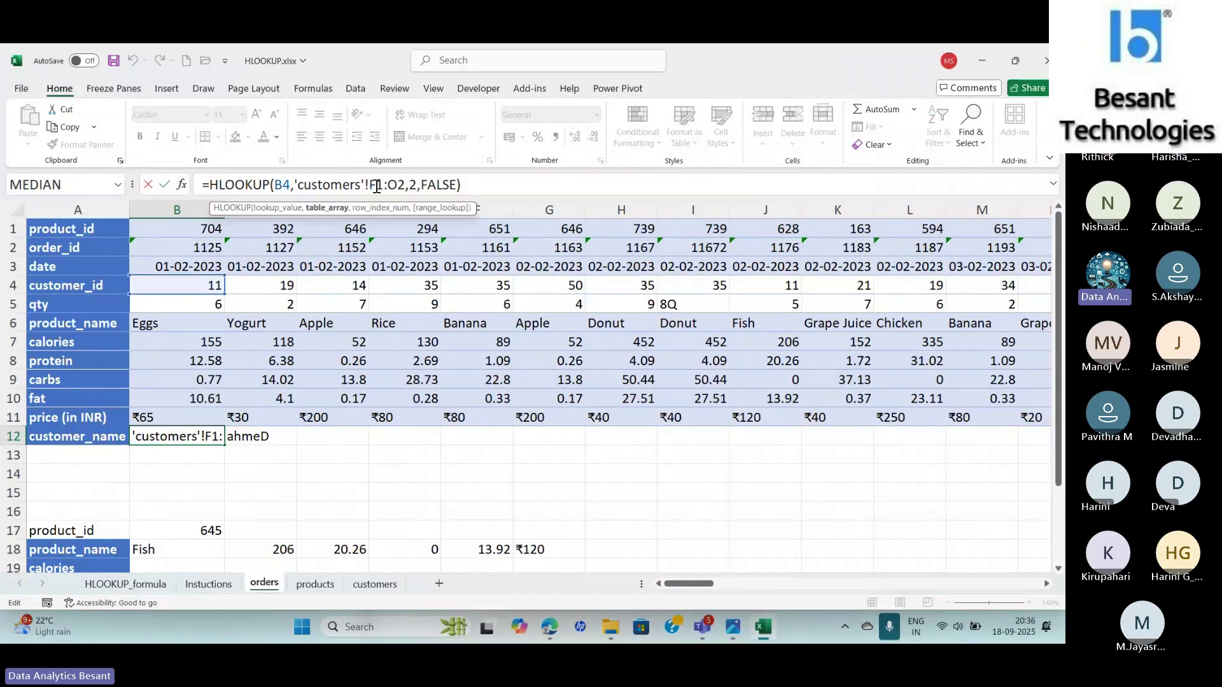
{"action": "key", "text": "F4"}
{"action": "left_click", "coordinate": [377, 186]}
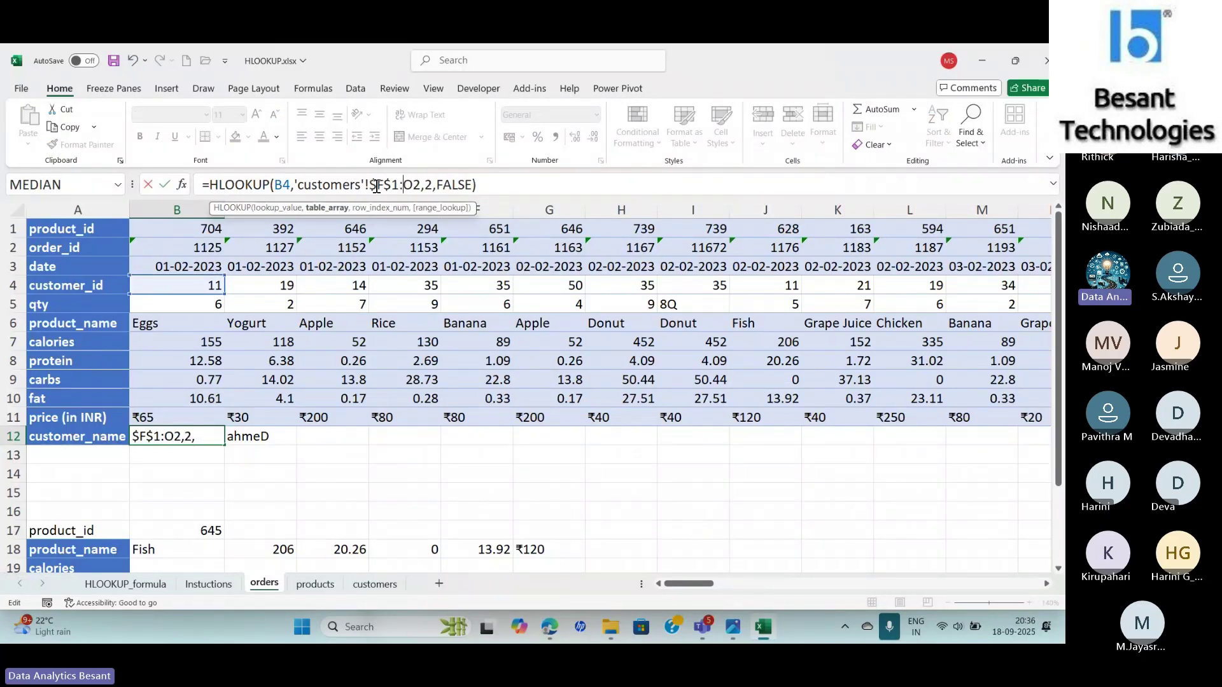
{"action": "key", "text": "F4"}
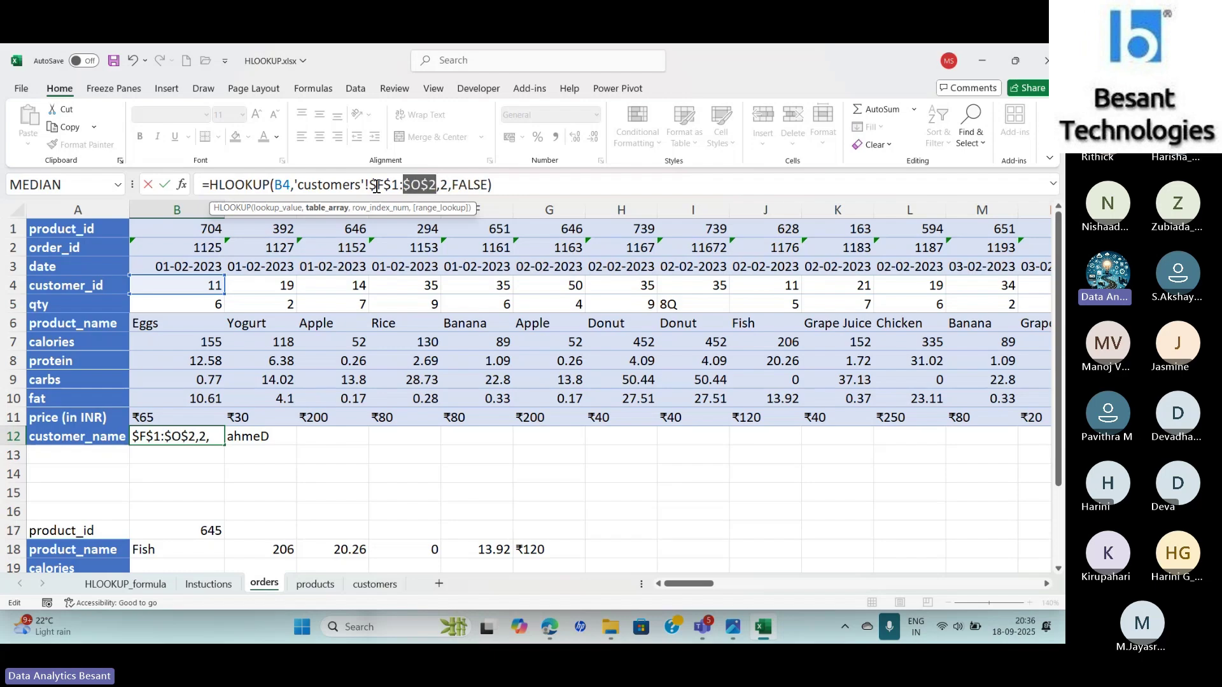
{"action": "key", "text": "Return"}
Step: Fill the customer_name formula from B12 across to column DB and return to the start of the sheet
{"action": "left_click", "coordinate": [210, 435]}
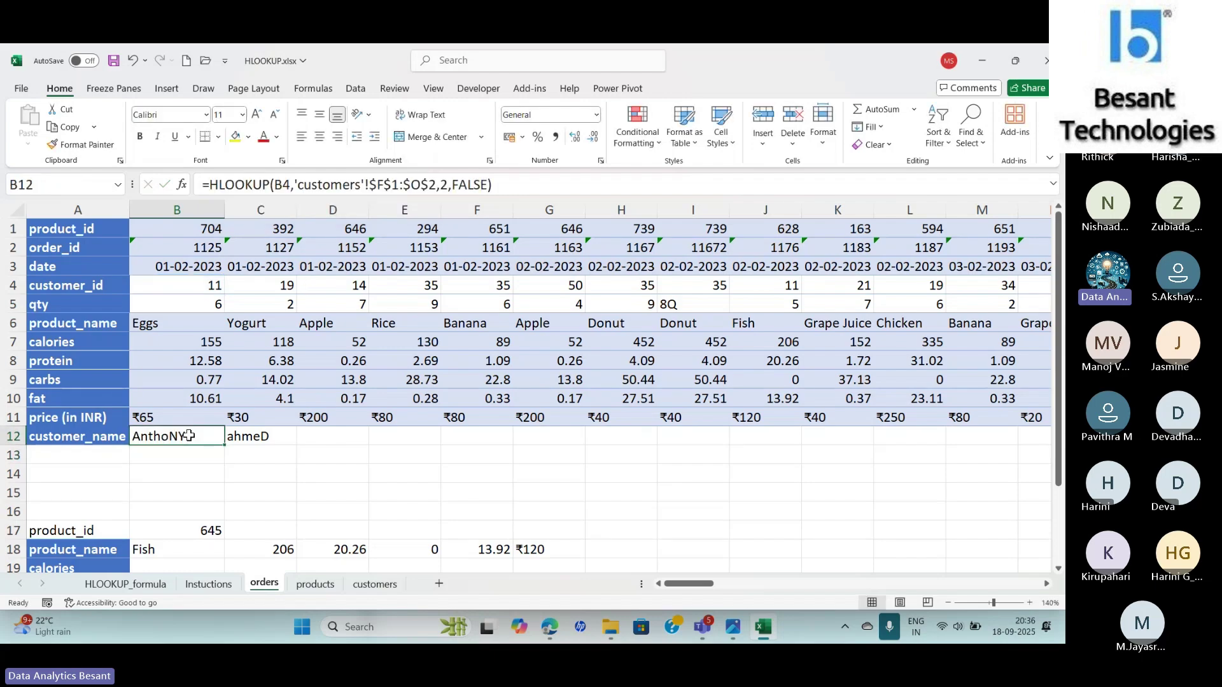
{"action": "left_click_drag", "start_coordinate": [225, 445], "coordinate": [1062, 434]}
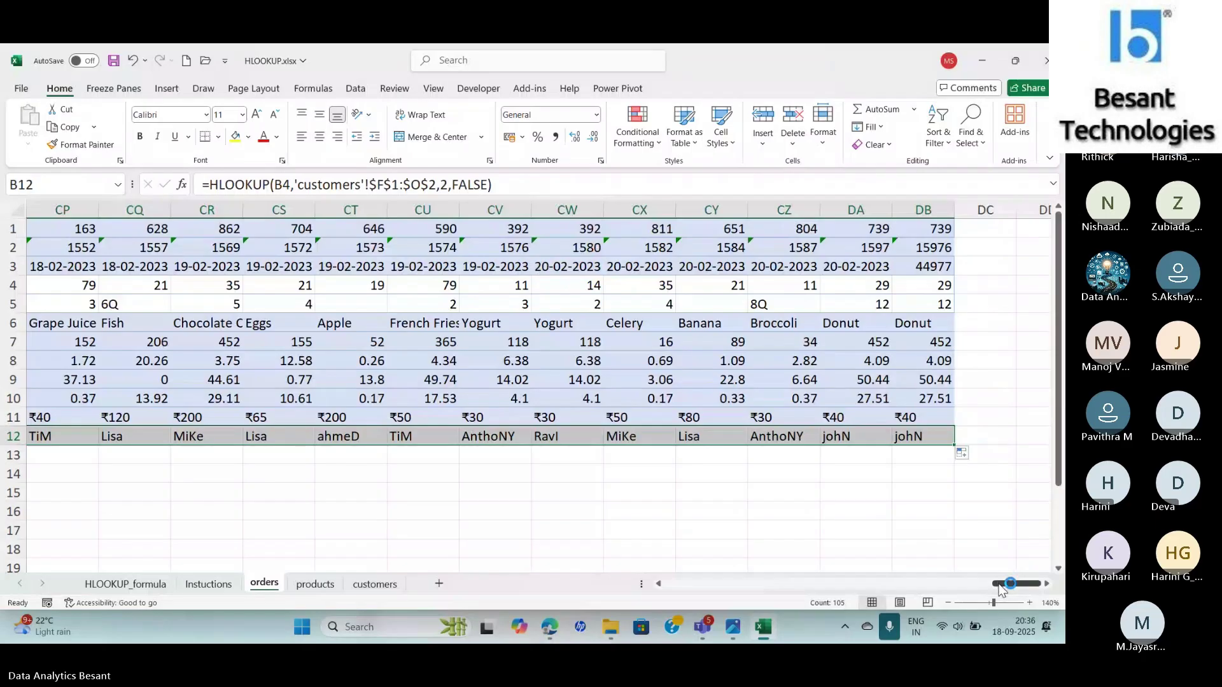
{"action": "left_click_drag", "start_coordinate": [997, 583], "coordinate": [630, 628]}
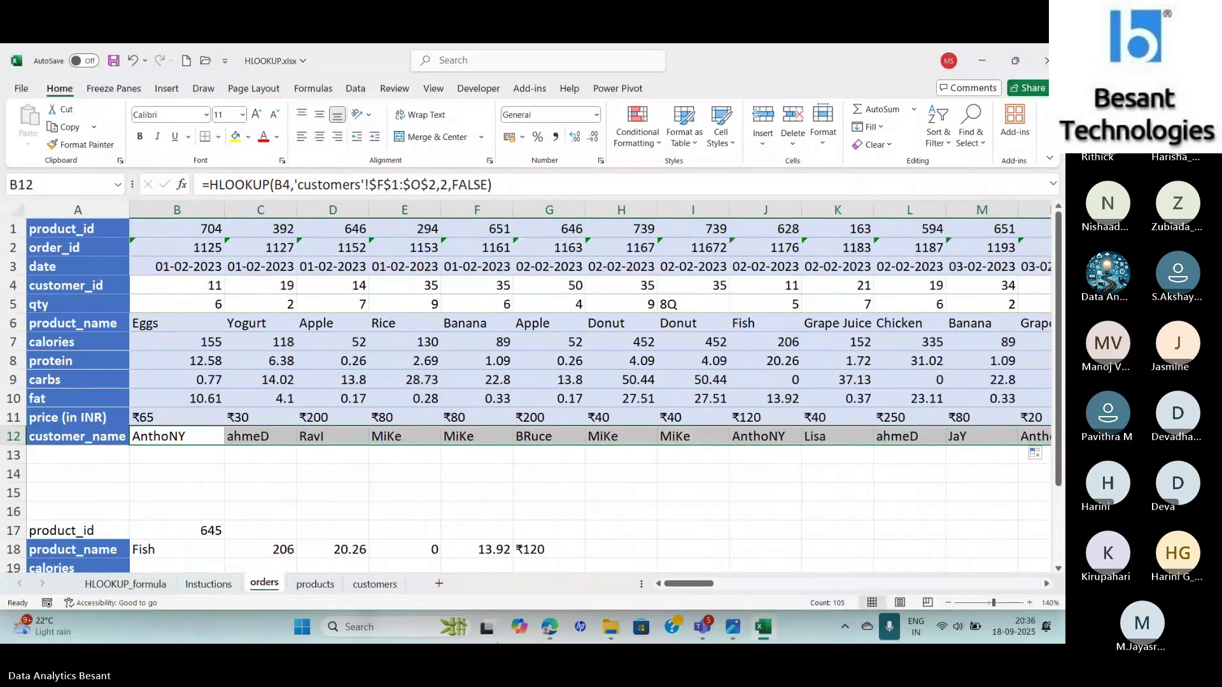
{"action": "left_click", "coordinate": [245, 486]}
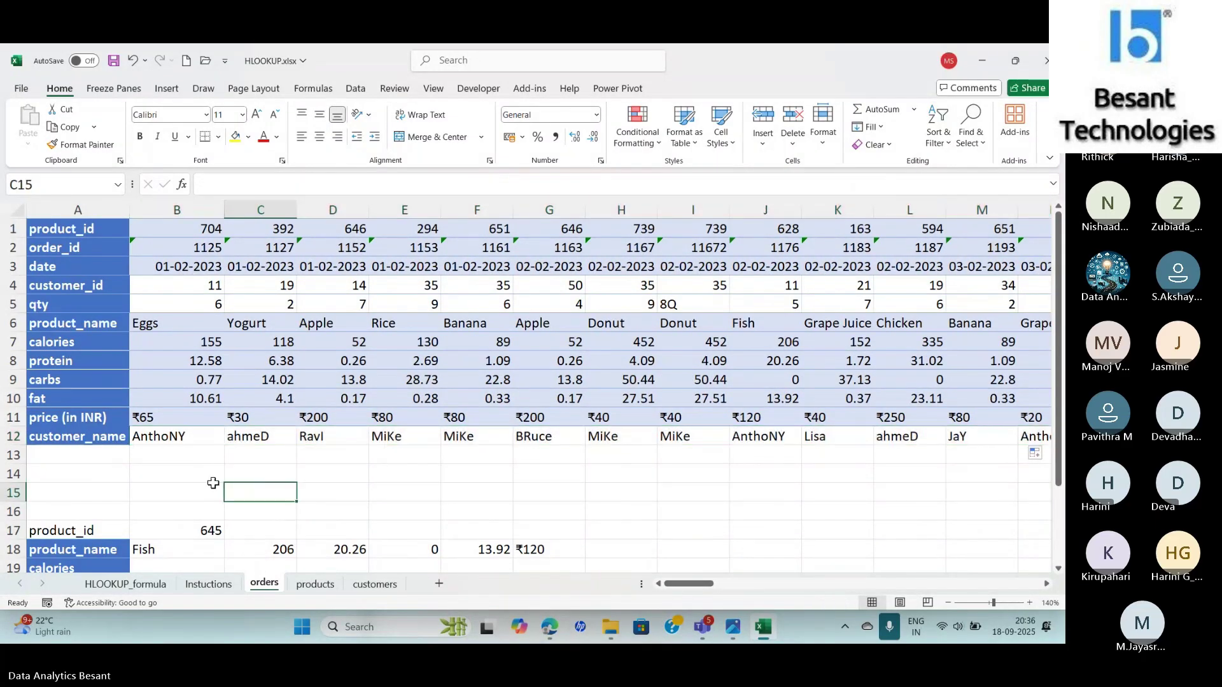
Step: Review the product IDs on the products sheet and clear the existing HLOOKUP formula from B18 on the orders sheet
{"action": "left_click", "coordinate": [166, 440]}
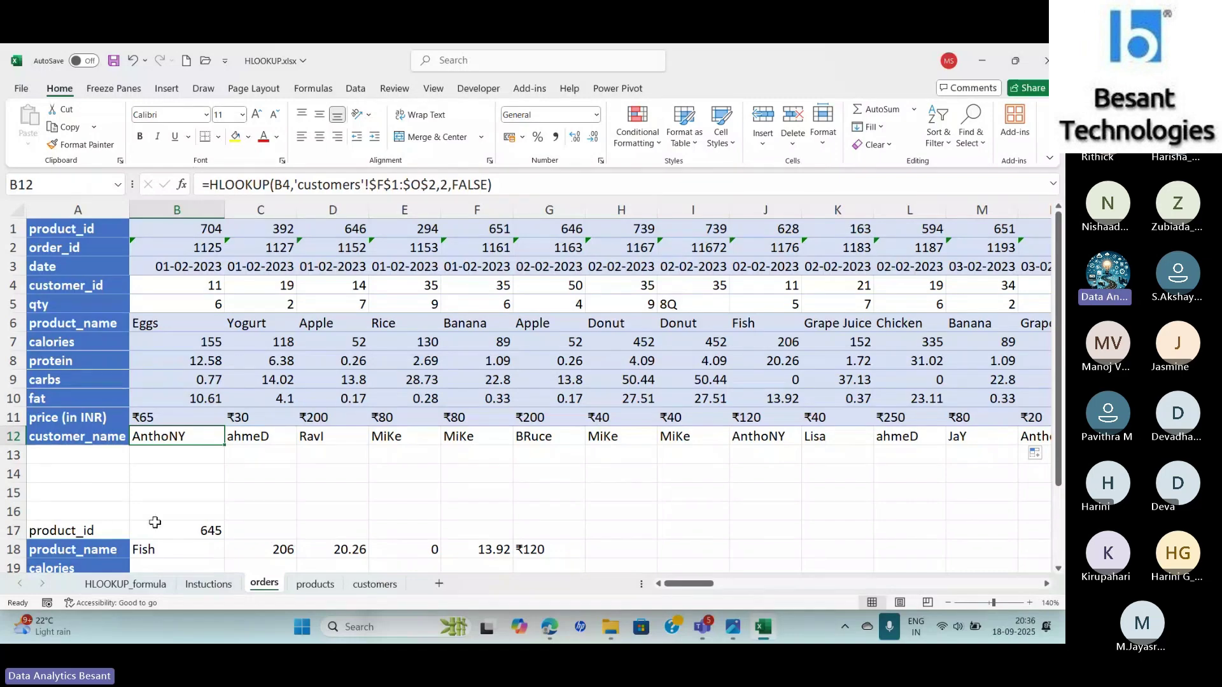
{"action": "left_click", "coordinate": [154, 522]}
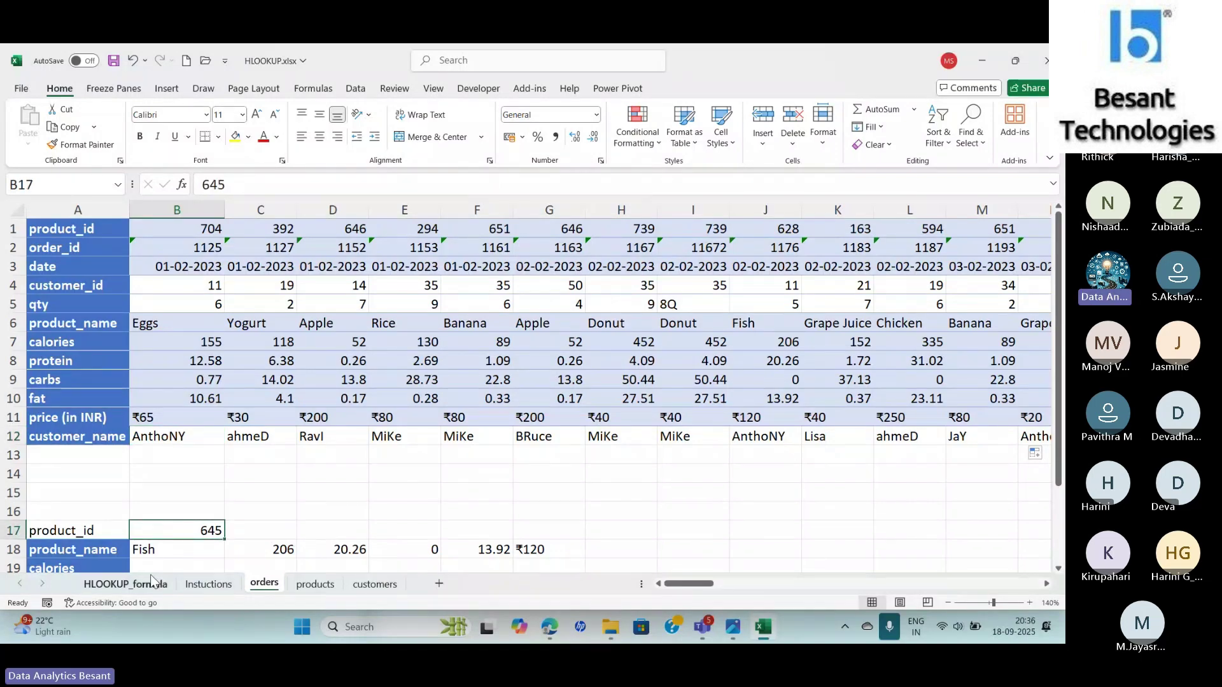
{"action": "left_click", "coordinate": [313, 584]}
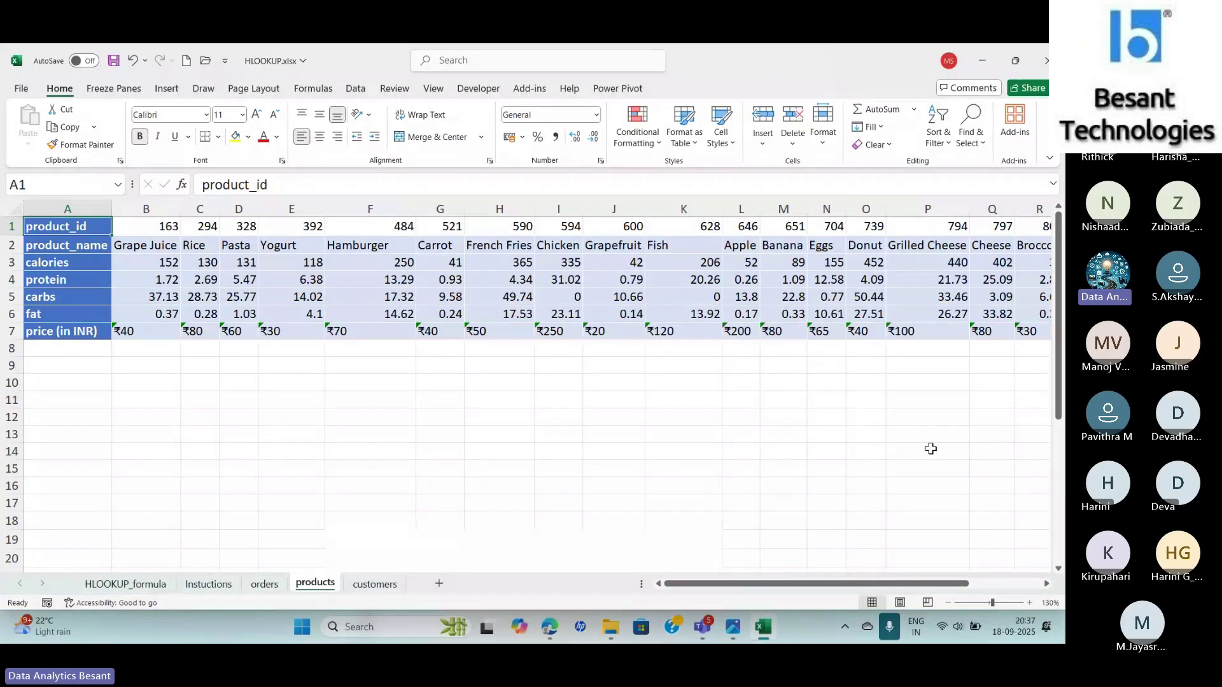
{"action": "mouse_move", "coordinate": [796, 583]}
{"action": "left_mouse_down"}
{"action": "mouse_move", "coordinate": [944, 575]}
{"action": "mouse_move", "coordinate": [789, 581]}
{"action": "left_mouse_up"}
{"action": "left_click", "coordinate": [272, 583]}
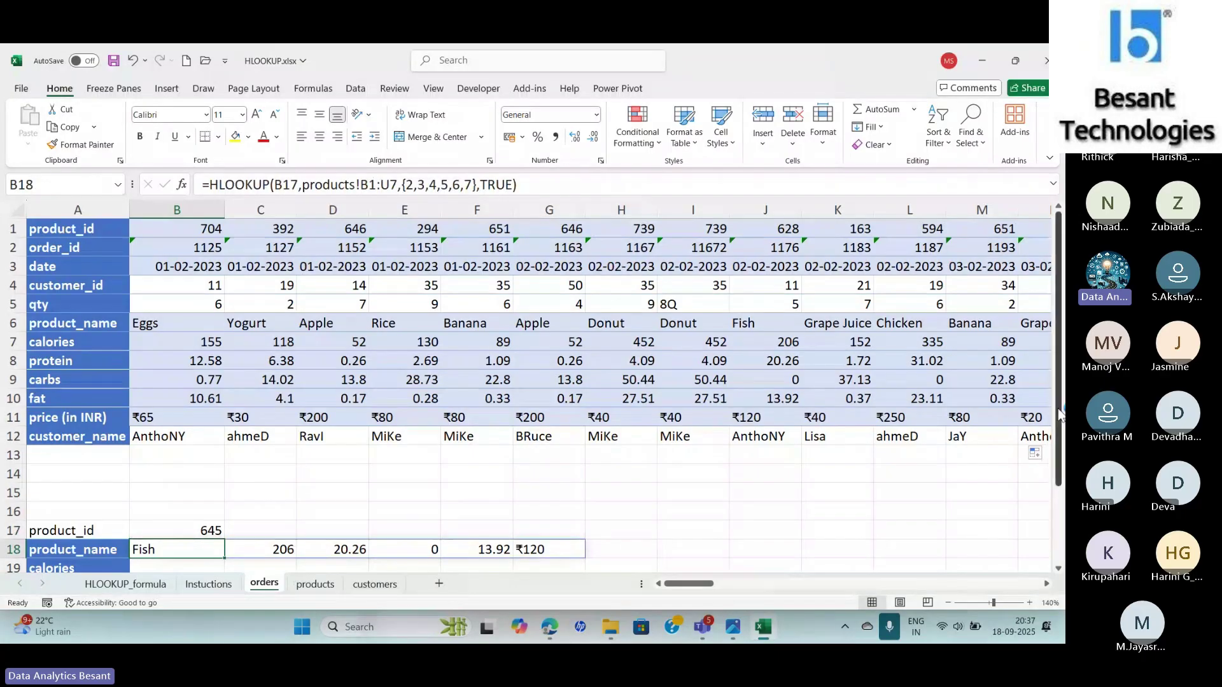
{"action": "left_click_drag", "start_coordinate": [1059, 413], "coordinate": [1059, 461]}
{"action": "key", "text": "Delete"}
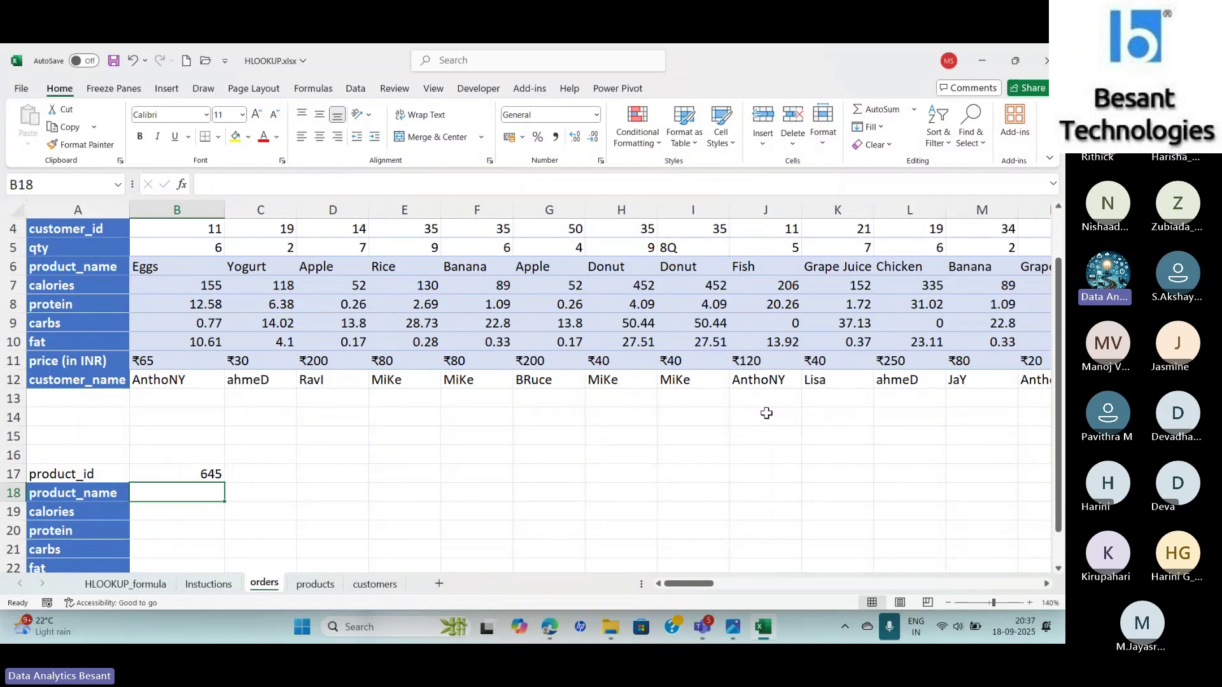
{"action": "scroll", "coordinate": [1052, 507], "scroll_direction": "down", "scroll_amount": 1}
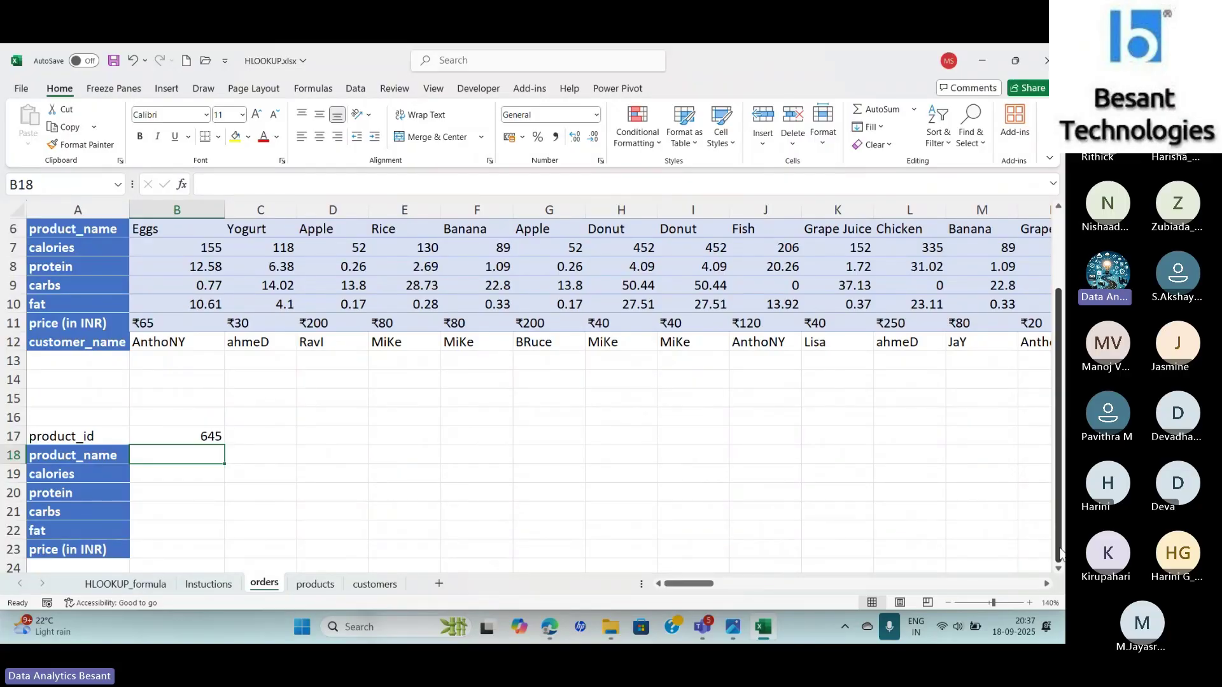
Step: Start an HLOOKUP in B18 with B17 as lookup value and B1:U7 on the products sheet as table array
{"action": "type", "text": "=HLO"}
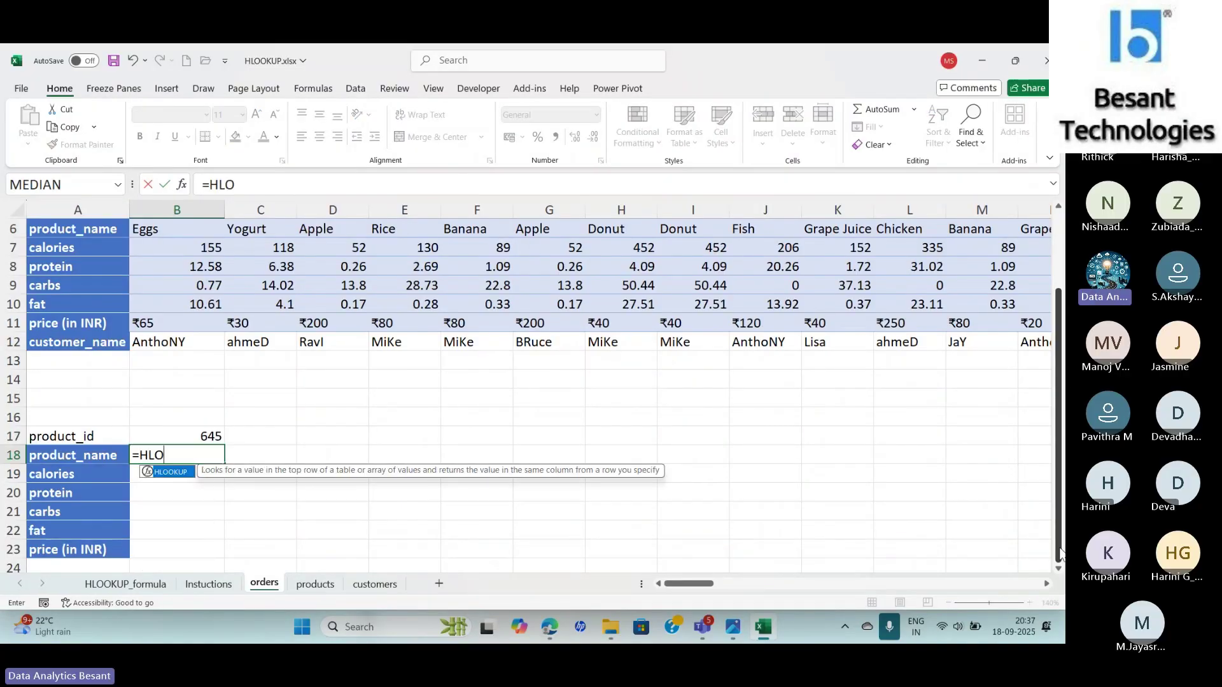
{"action": "key", "text": "Tab"}
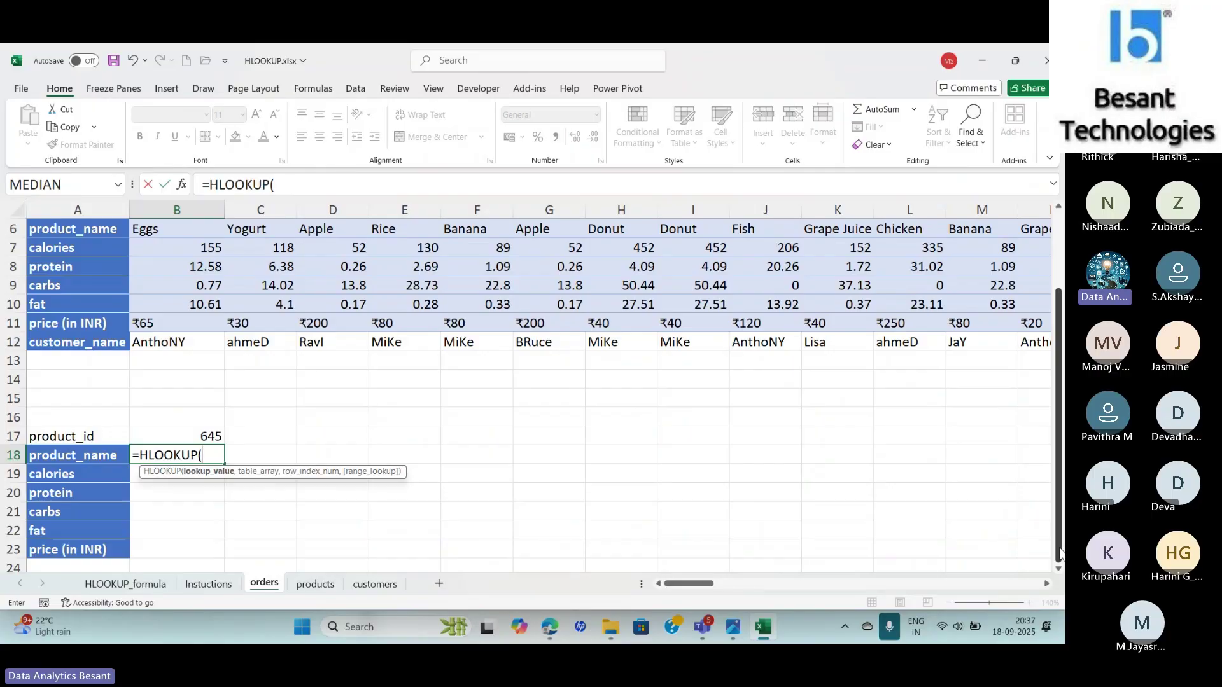
{"action": "left_click", "coordinate": [195, 435]}
{"action": "type", "text": ","}
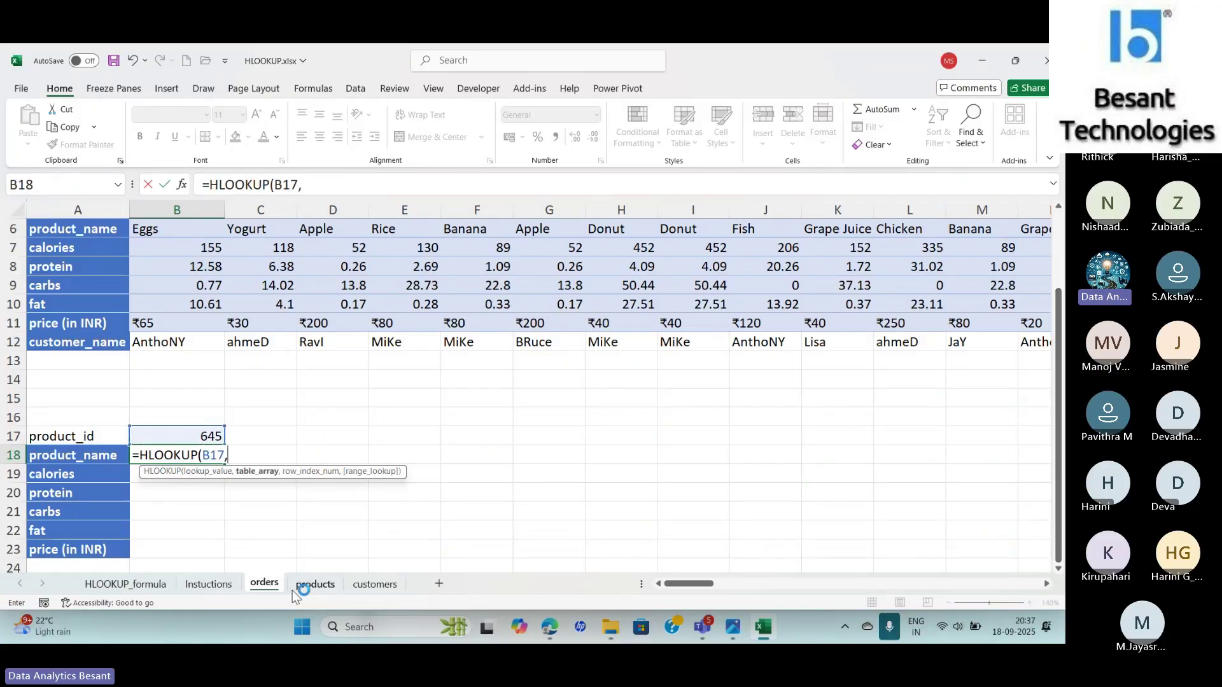
{"action": "left_click", "coordinate": [326, 585]}
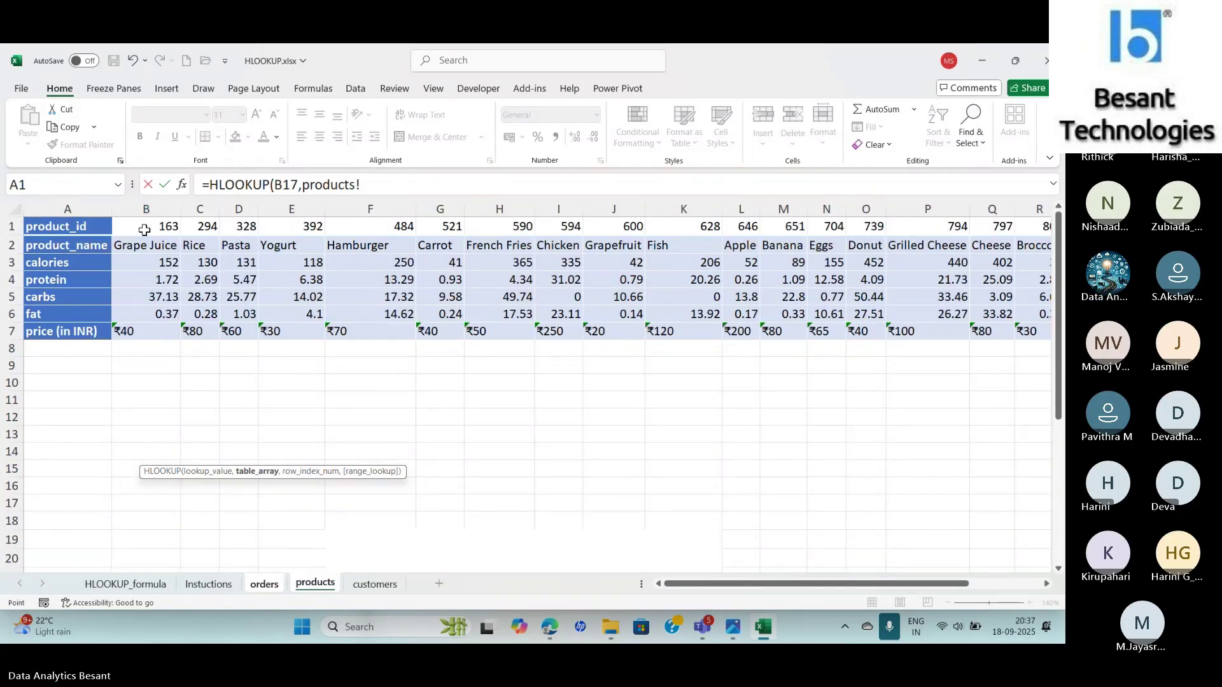
{"action": "left_click_drag", "start_coordinate": [145, 230], "coordinate": [942, 329]}
{"action": "left_click", "coordinate": [498, 183]}
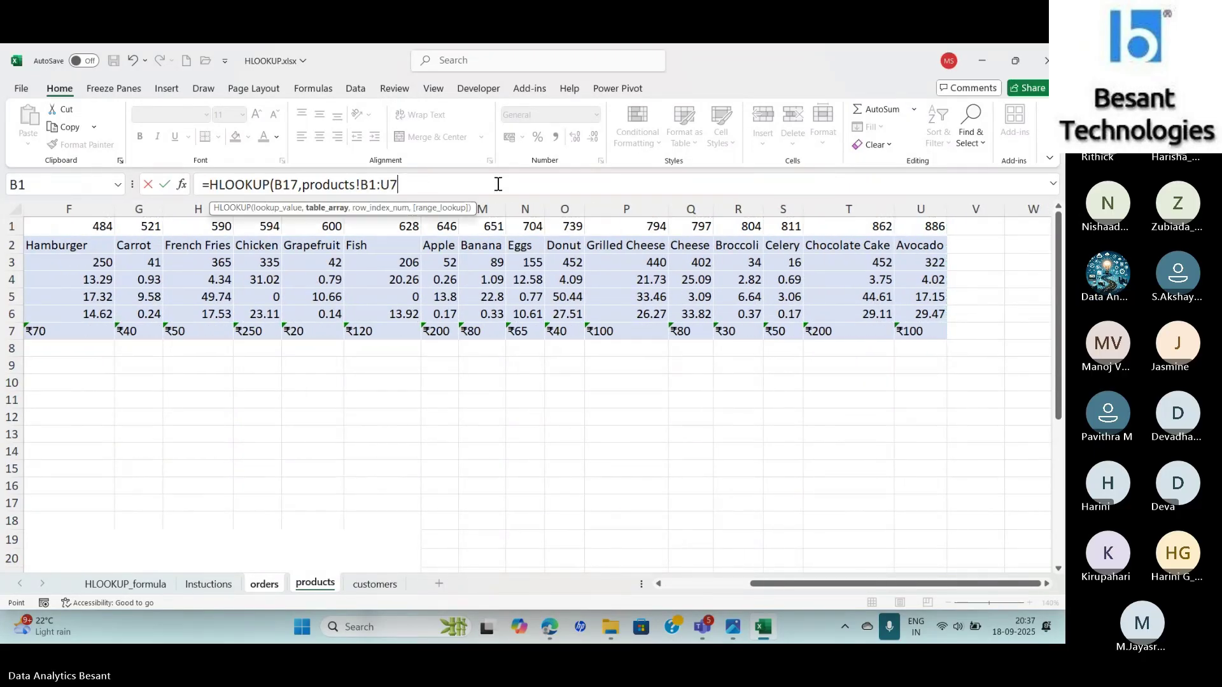
{"action": "type", "text": ","}
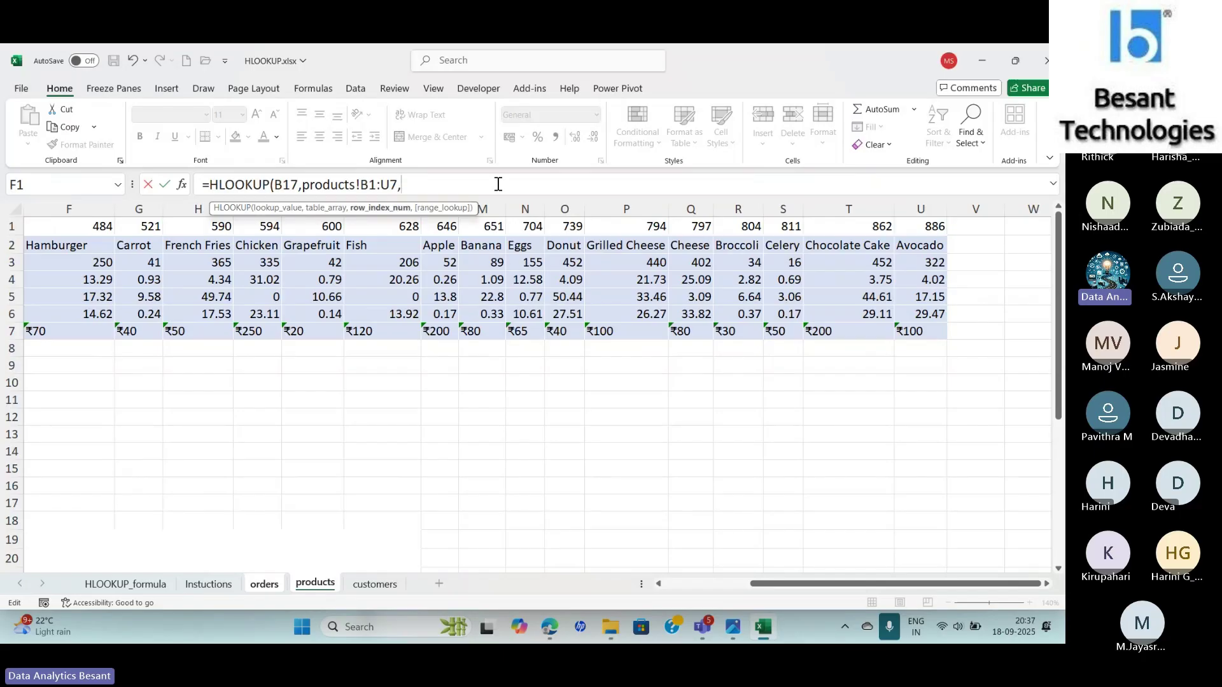
Step: Complete the B18 HLOOKUP with row indexes {2,3,4,5,6,7} and FALSE for an exact match, and check the IDs on the products sheet
{"action": "type", "text": "{2,3,4,5,6,7},F"}
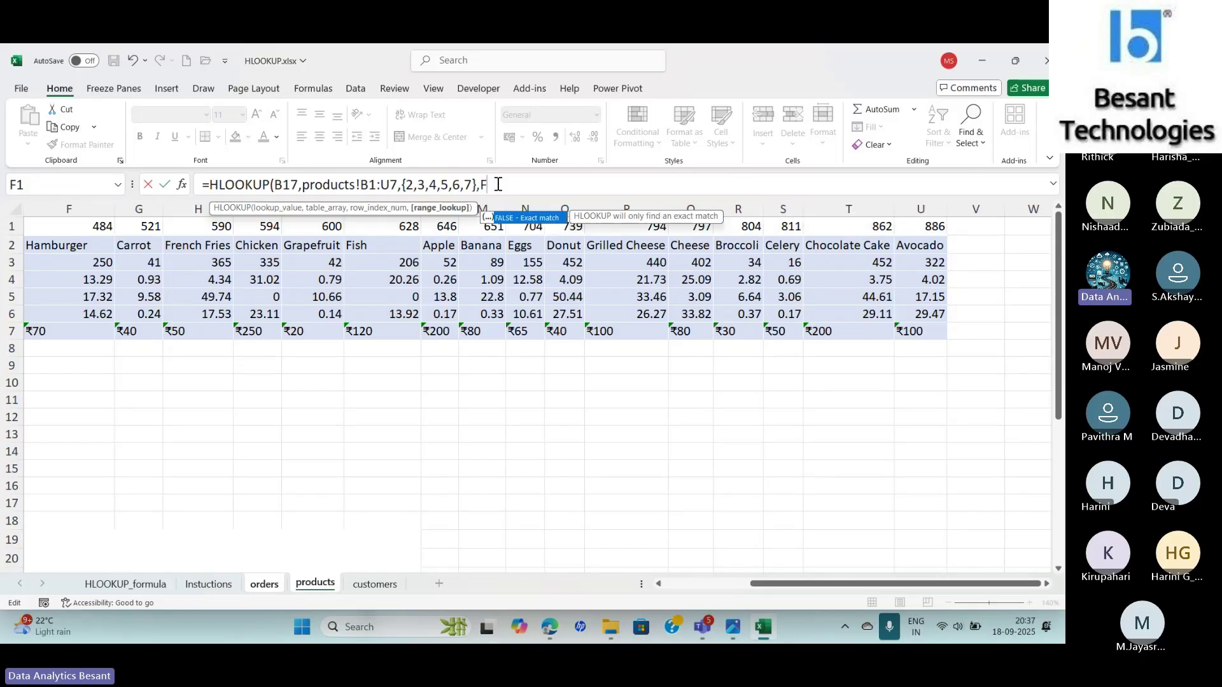
{"action": "key", "text": "Tab"}
{"action": "type", "text": ")"}
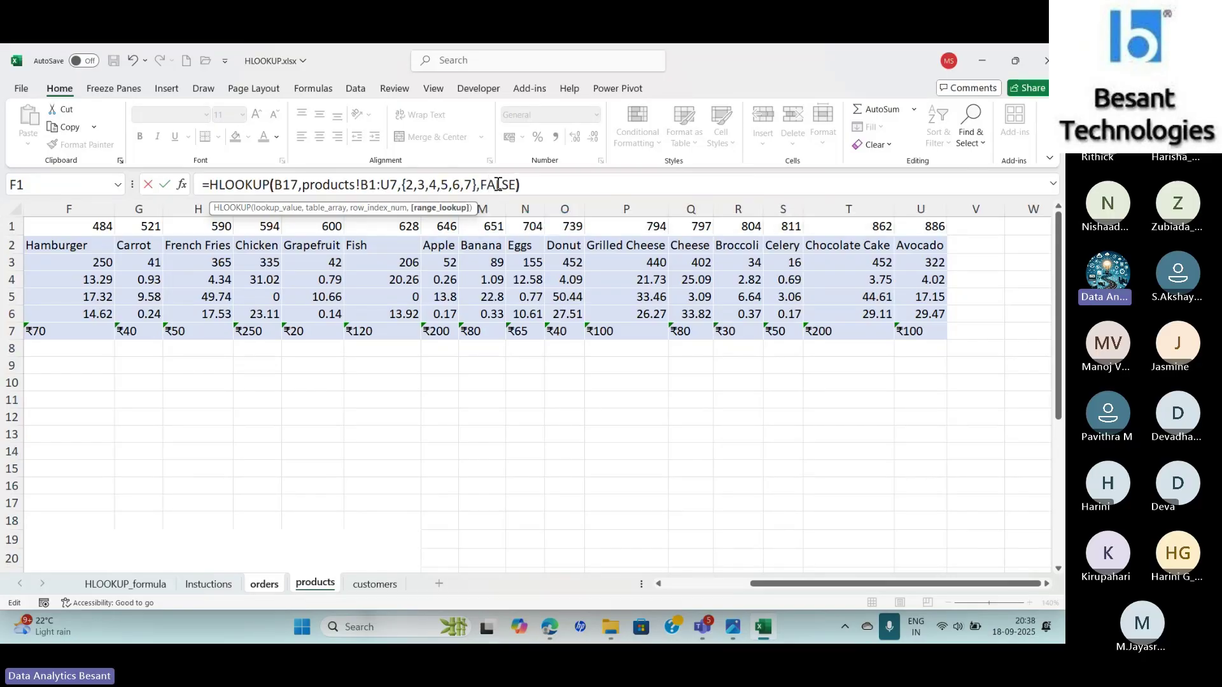
{"action": "key", "text": "Return"}
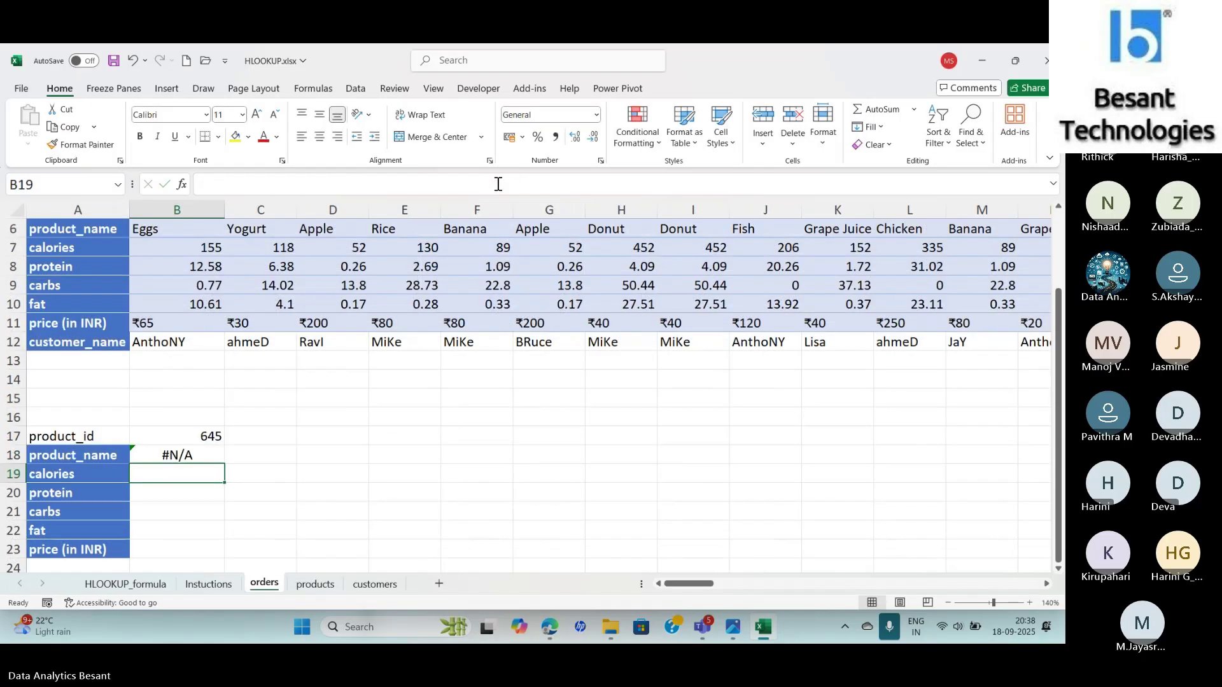
{"action": "key", "text": "Up"}
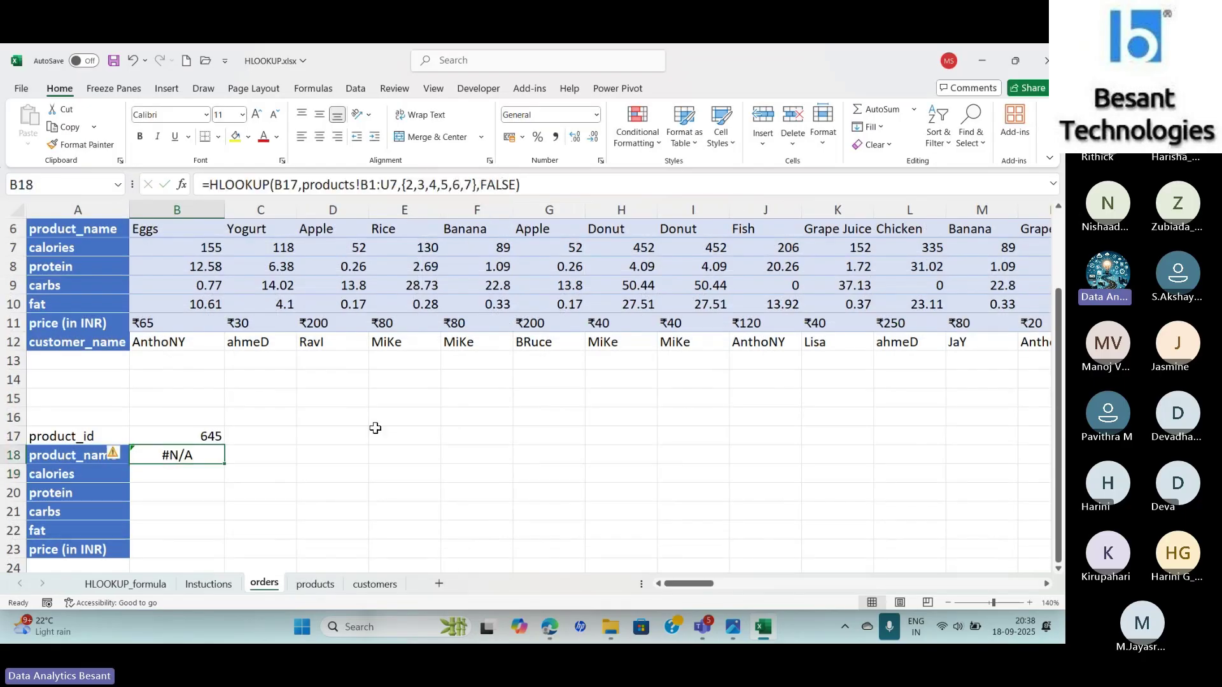
{"action": "left_click", "coordinate": [316, 584]}
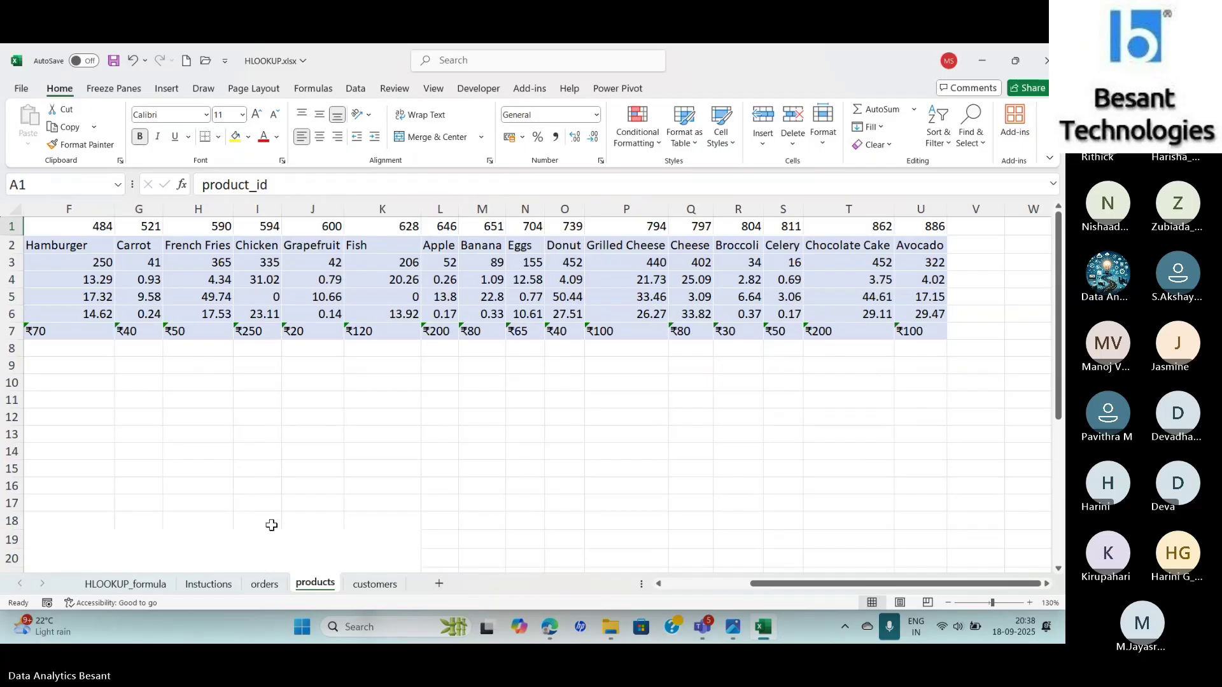
{"action": "left_click", "coordinate": [264, 584]}
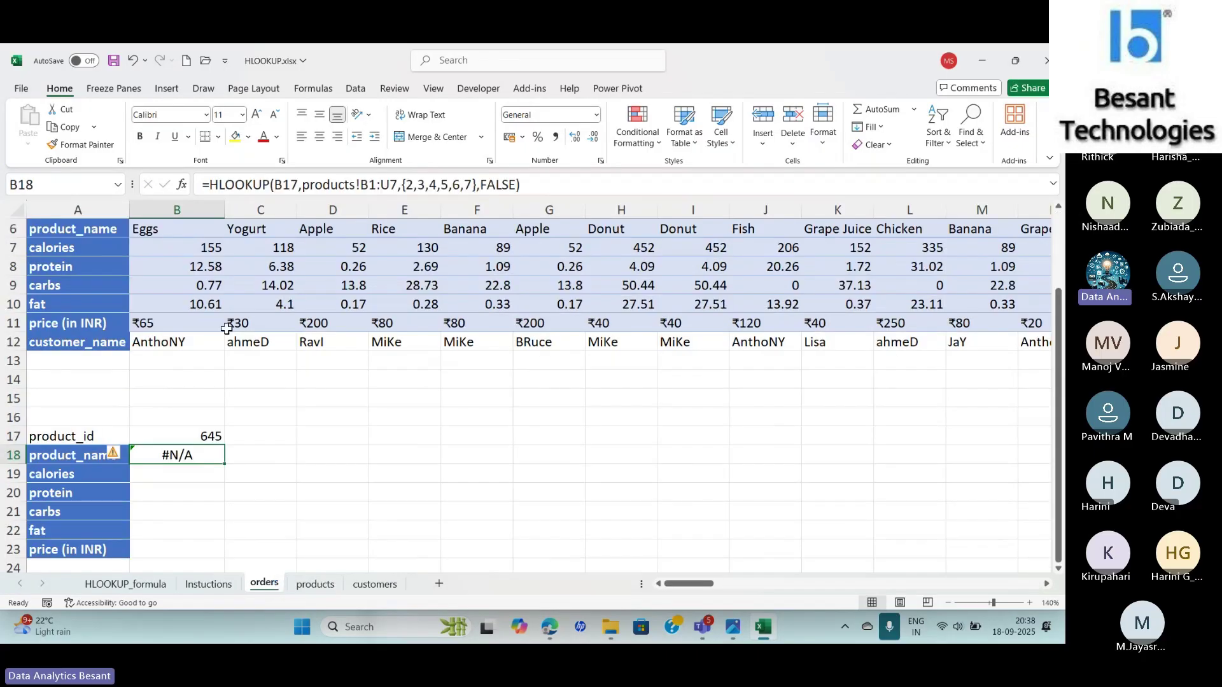
Step: Wrap the HLOOKUP in B18 in an opening IFNA function
{"action": "left_click", "coordinate": [211, 185]}
{"action": "type", "text": "I"}
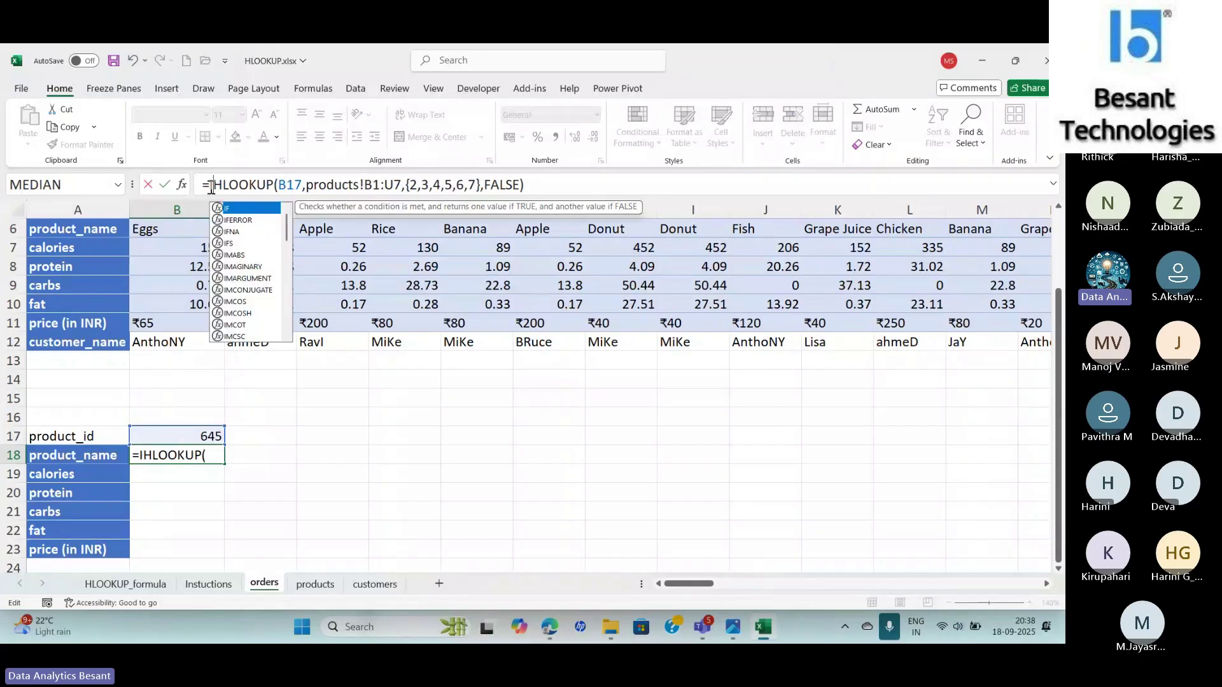
{"action": "type", "text": "FNA"}
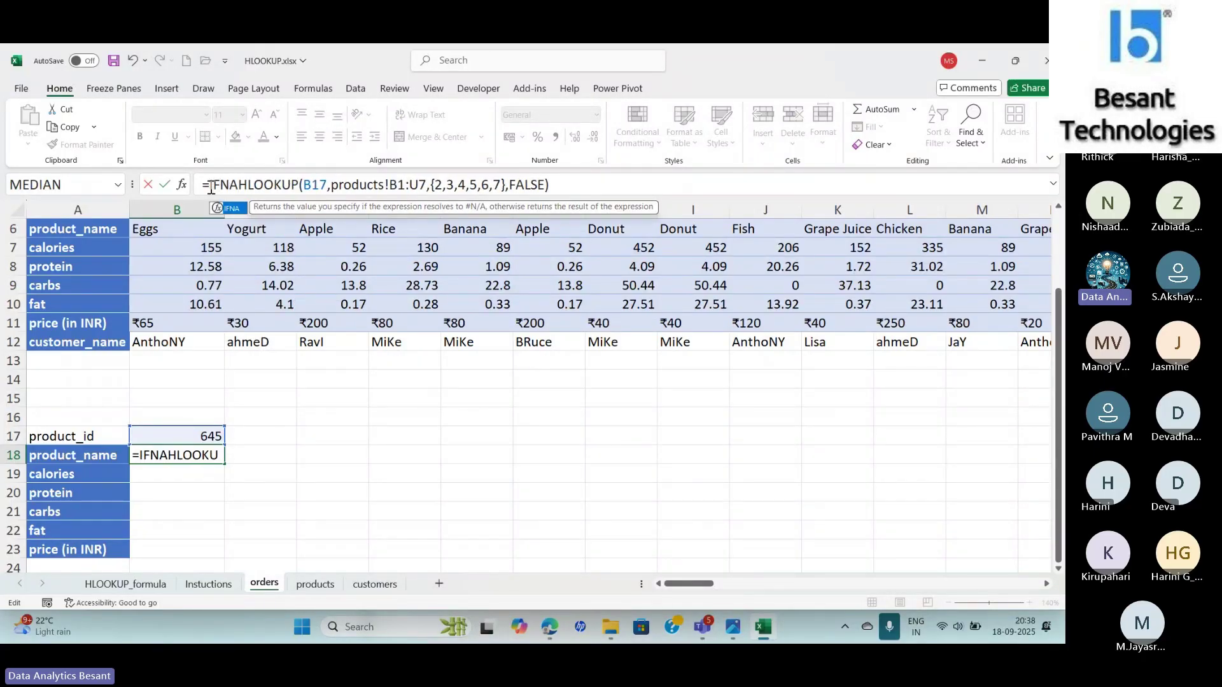
{"action": "key", "text": "BackSpace"}
{"action": "key", "text": "BackSpace"}
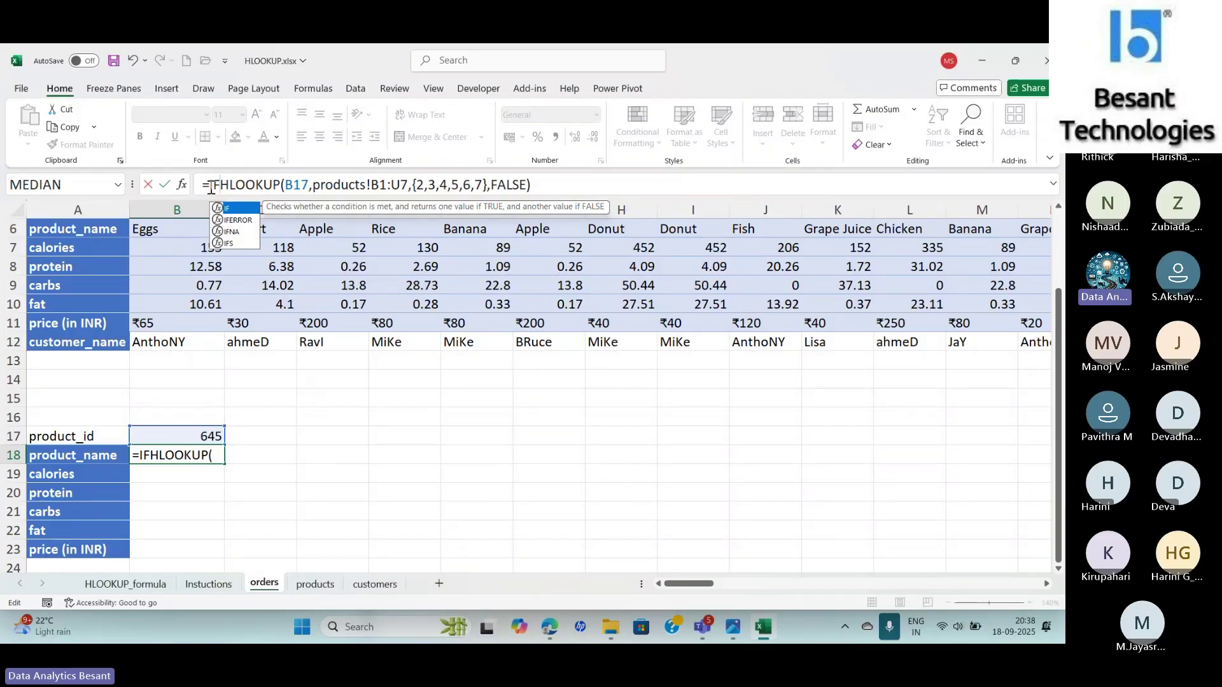
{"action": "type", "text": "NA("}
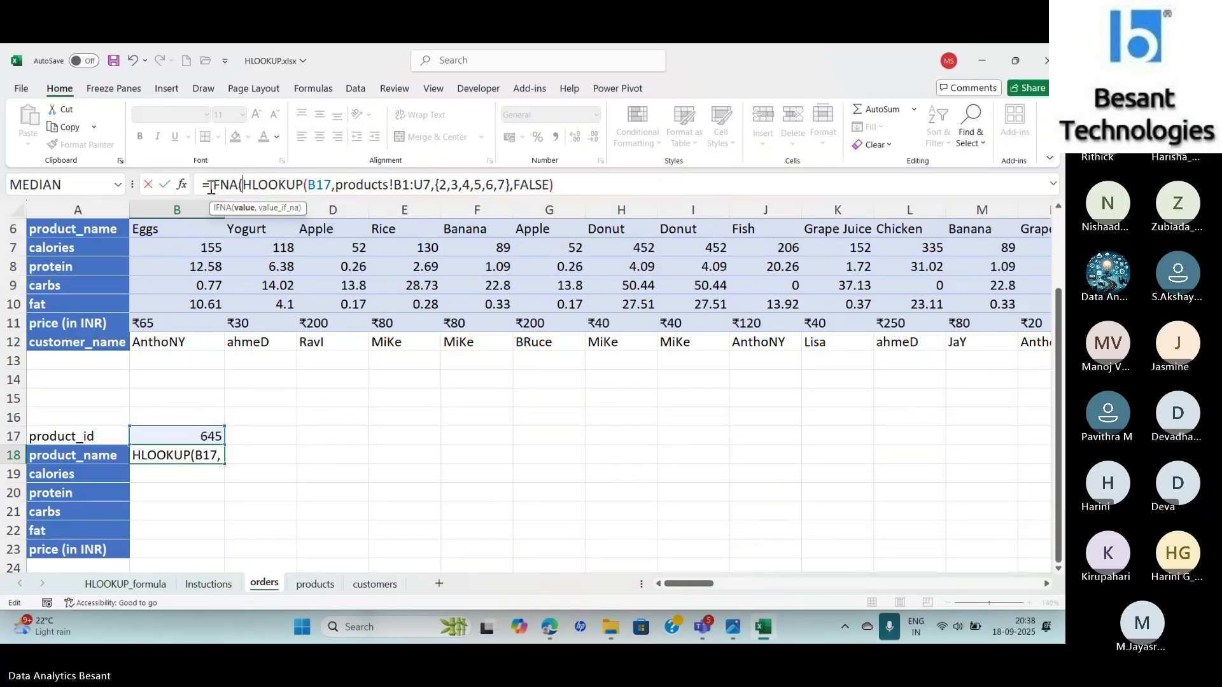
Step: Set "Product ID not found" as the IFNA fallback value in B18 and complete the formula
{"action": "key", "text": "End"}
{"action": "type", "text": ","}
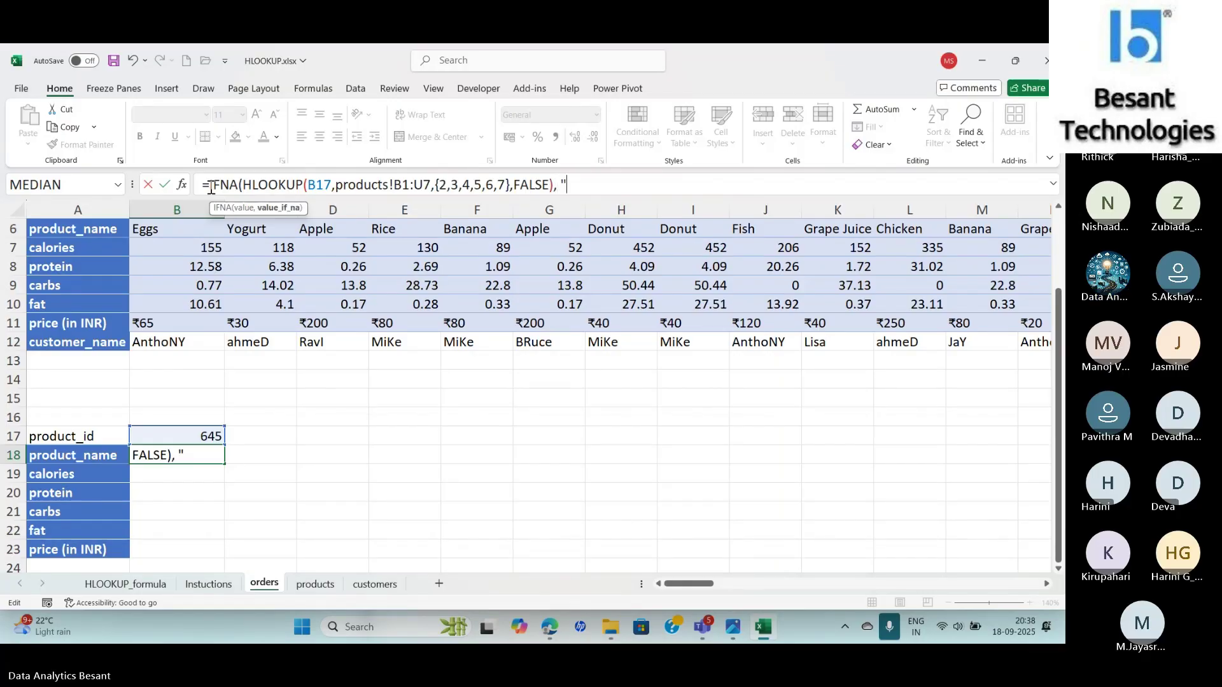
{"action": "type", "text": " \"Prod"}
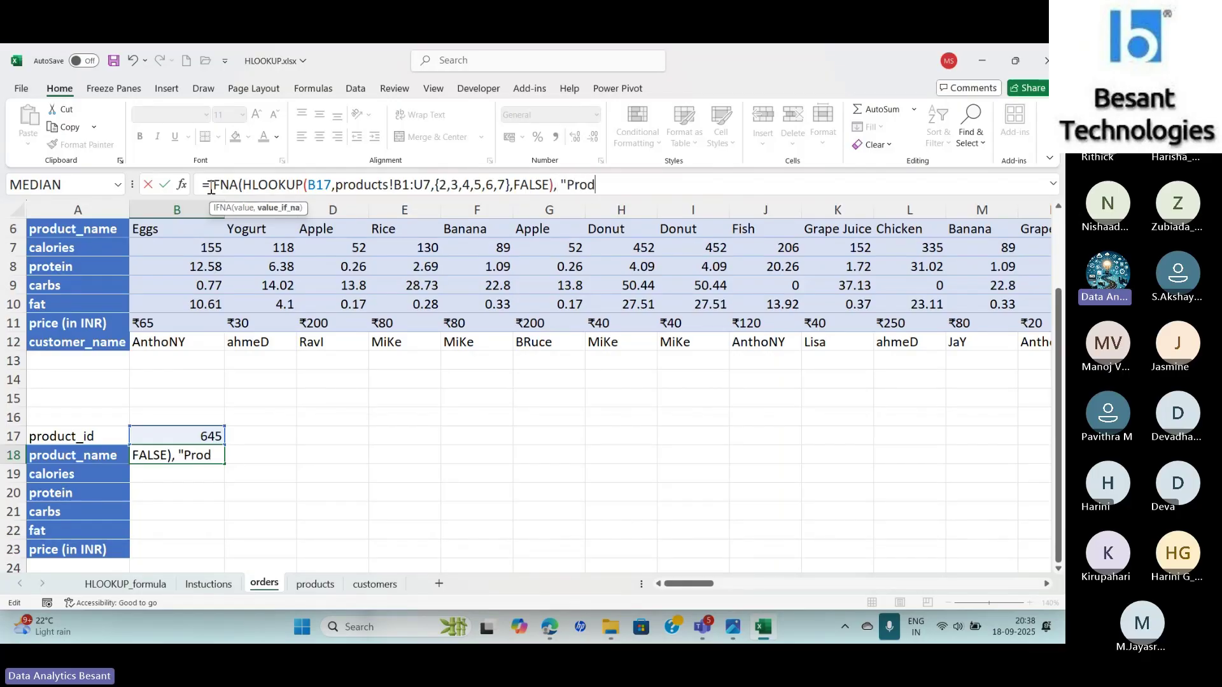
{"action": "type", "text": "uct ID no"}
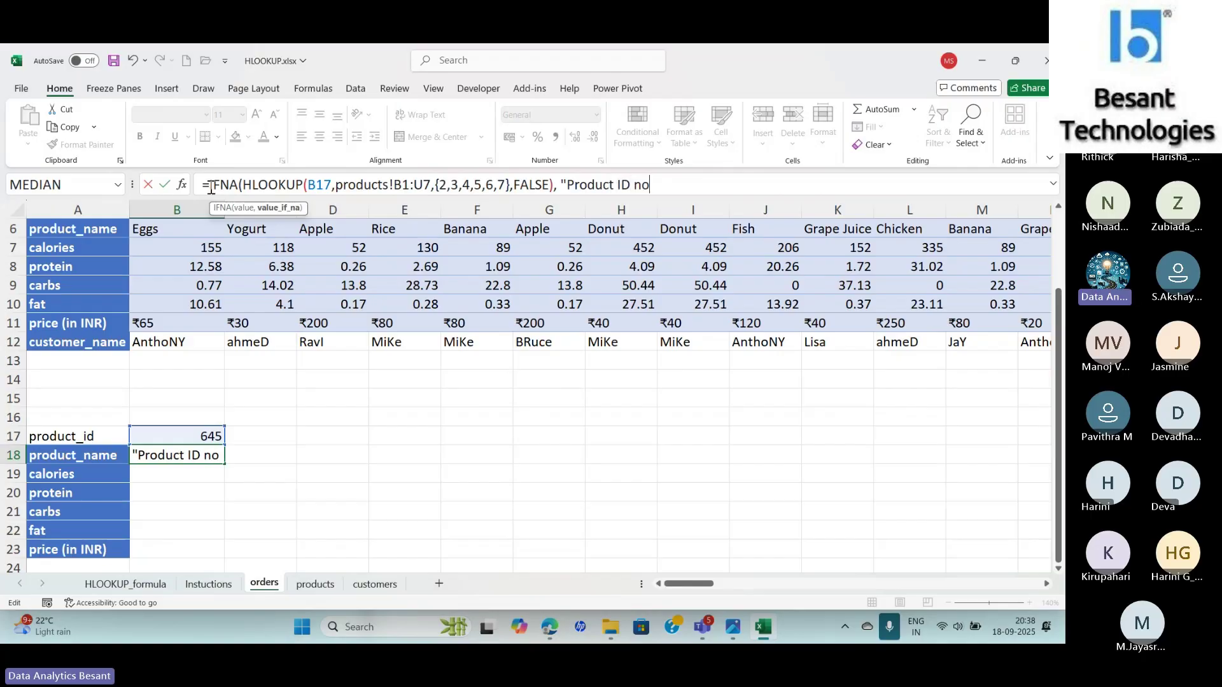
{"action": "type", "text": "t found"}
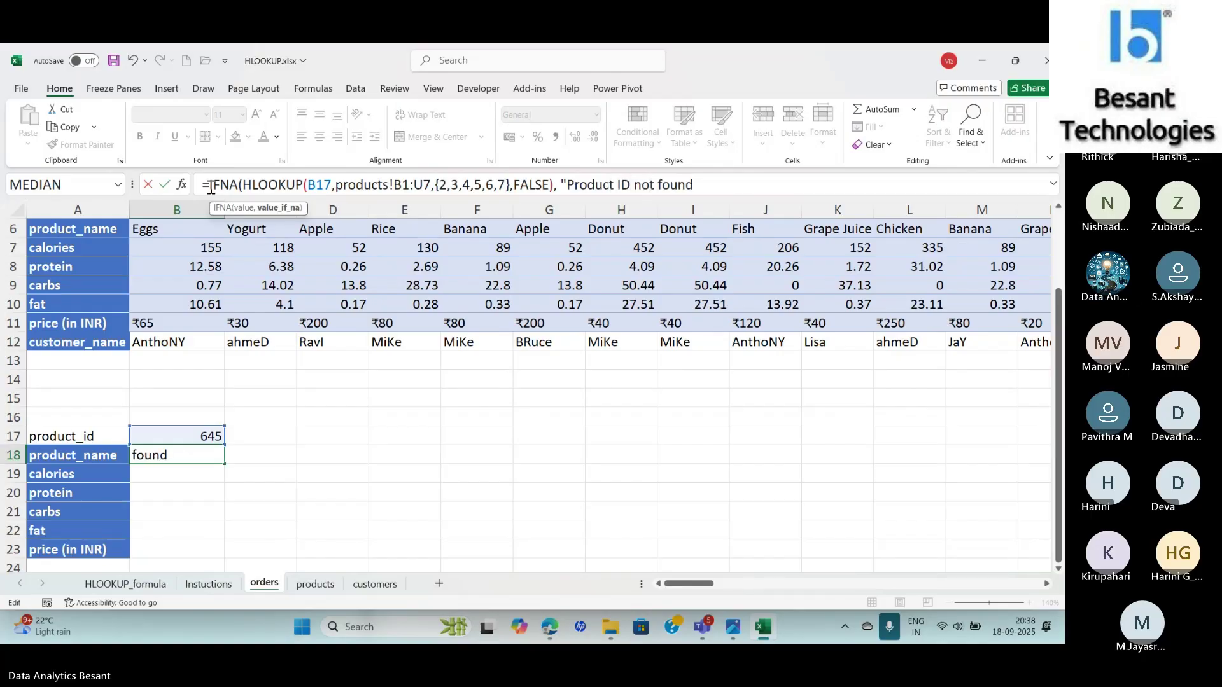
{"action": "type", "text": "\")"}
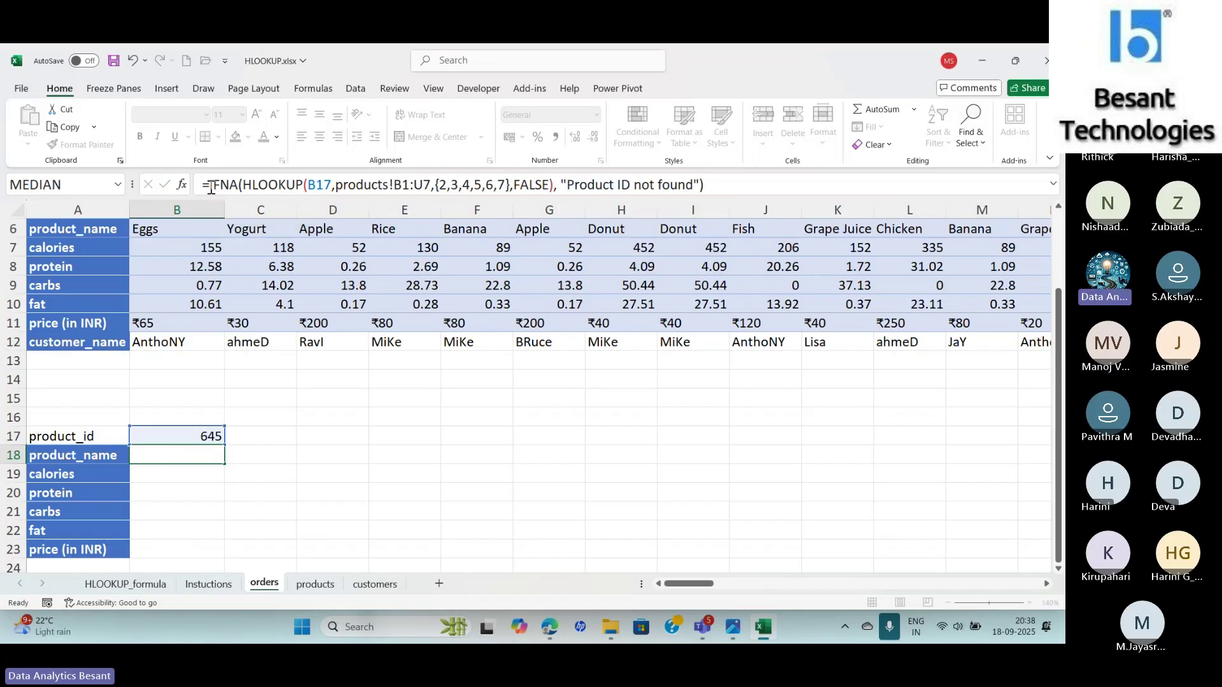
Step: Commit the IFNA formula in B18 and change its HLOOKUP range_lookup argument to TRUE for an approximate match
{"action": "key", "text": "Return"}
{"action": "key", "text": "Up"}
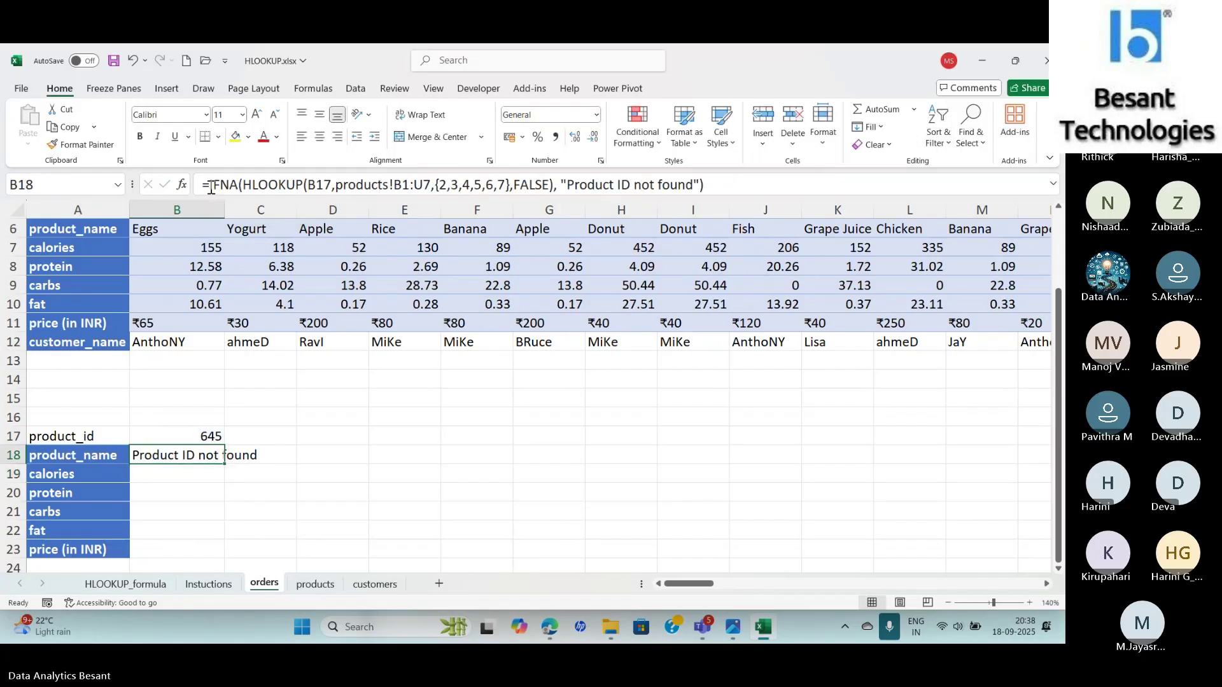
{"action": "left_click", "coordinate": [551, 184]}
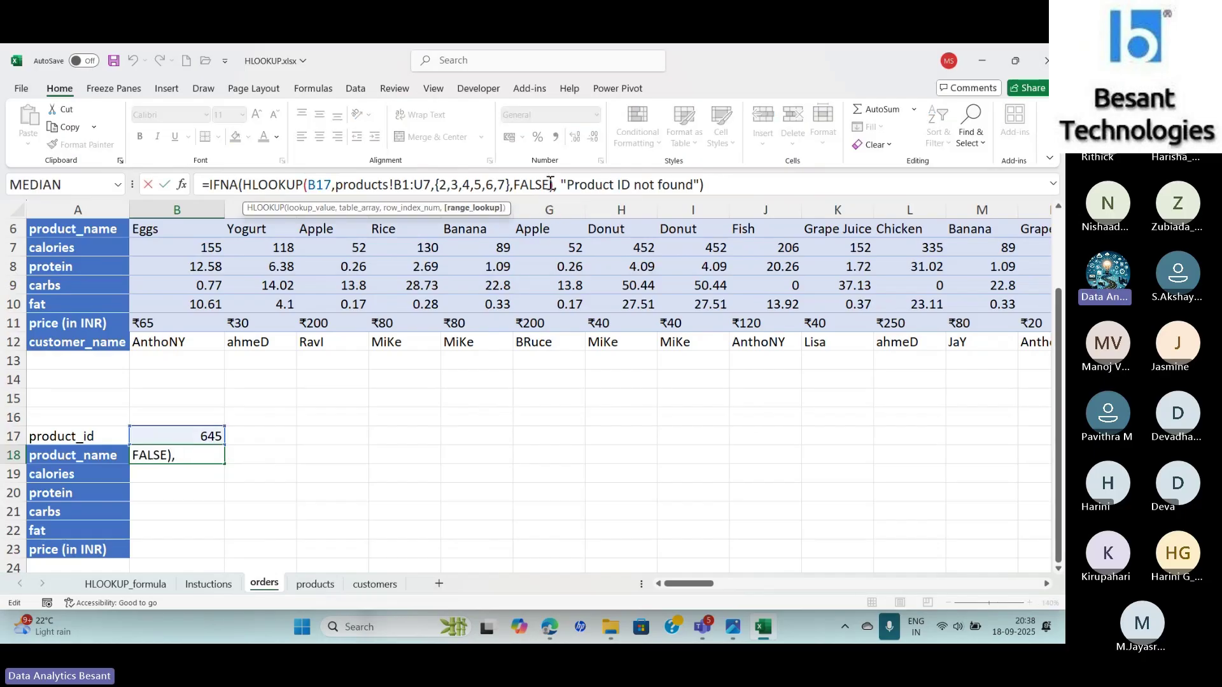
{"action": "key", "text": "BackSpace"}
{"action": "key", "text": "BackSpace"}
{"action": "key", "text": "BackSpace"}
{"action": "key", "text": "BackSpace"}
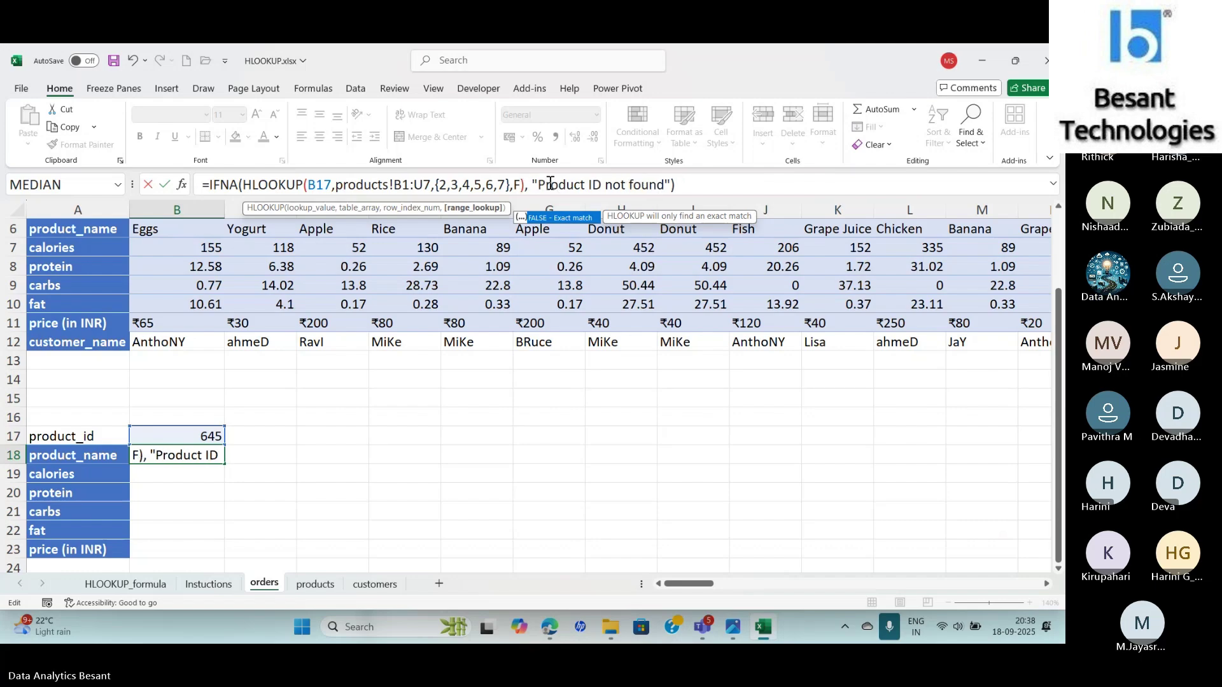
{"action": "key", "text": "BackSpace"}
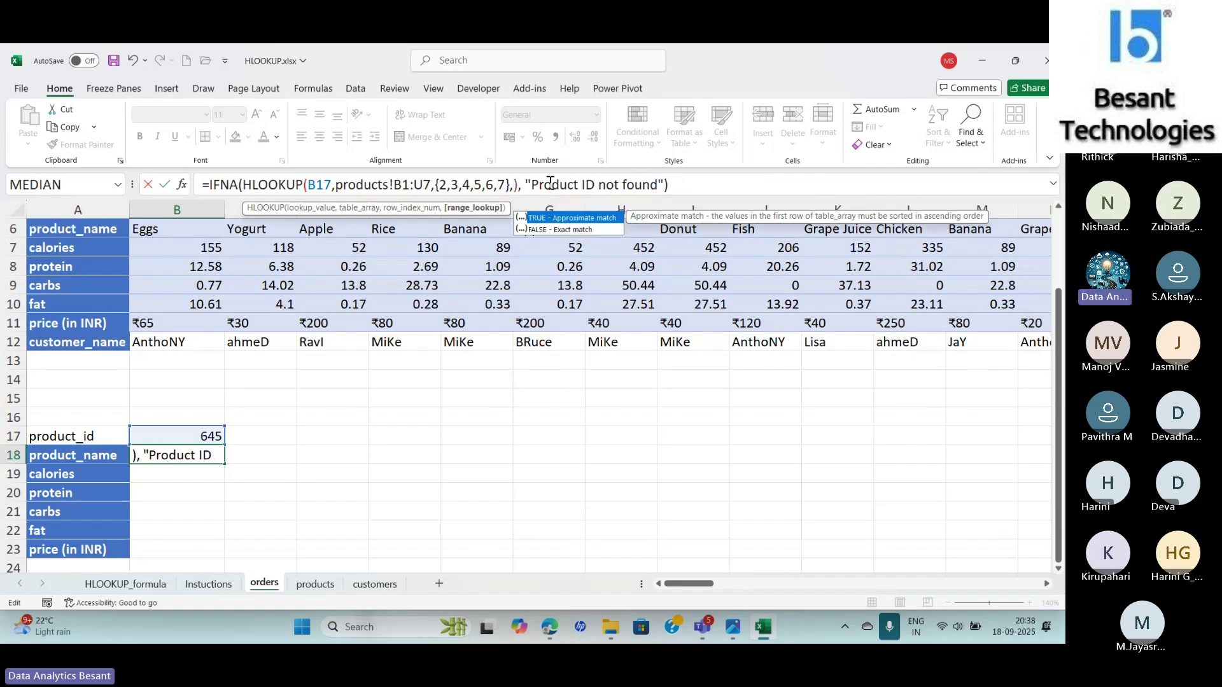
{"action": "type", "text": "TRUE"}
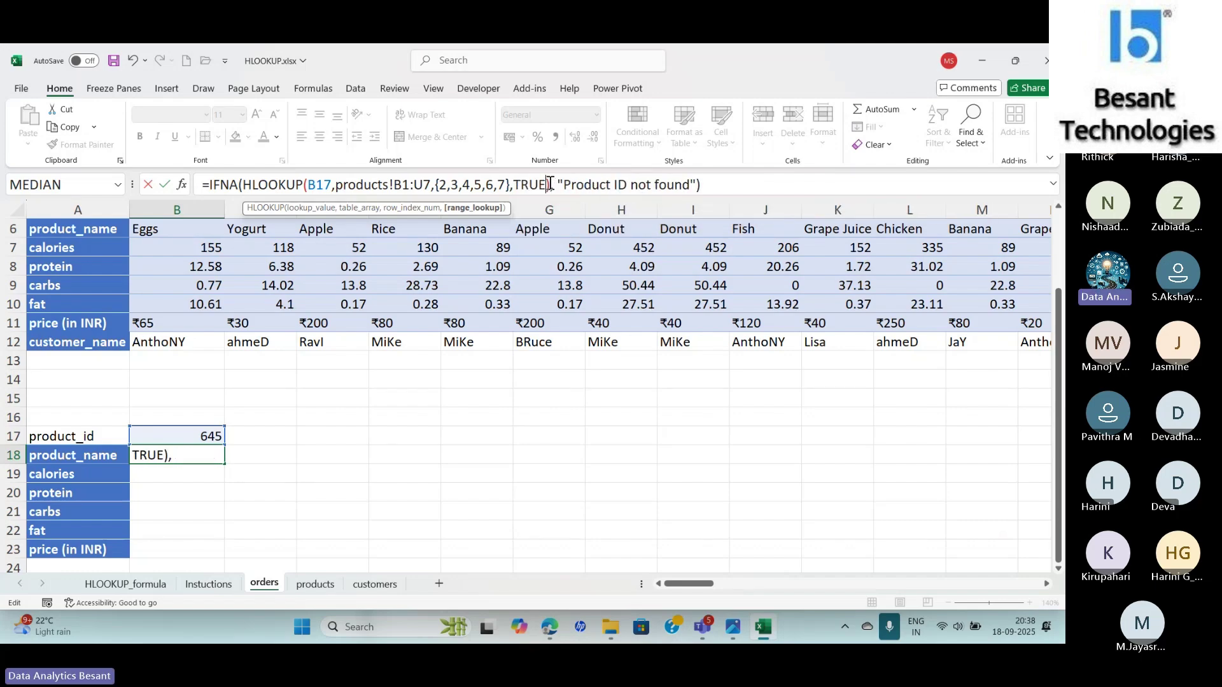
{"action": "key", "text": "Return"}
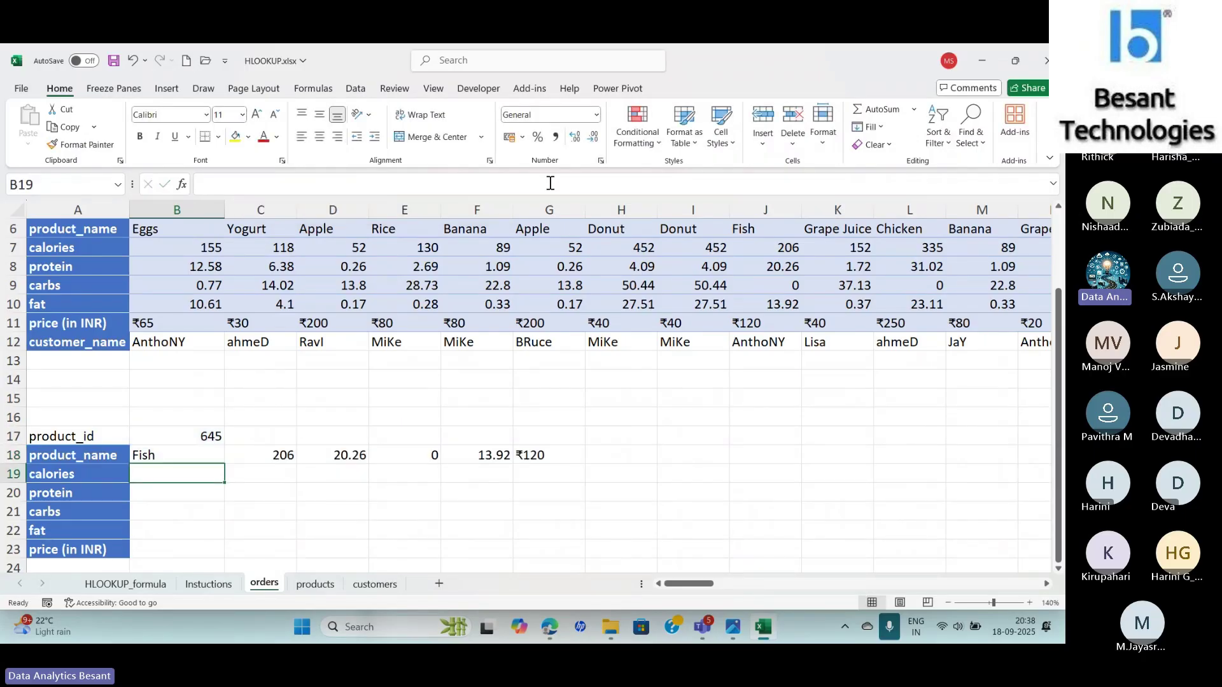
{"action": "key", "text": "Up"}
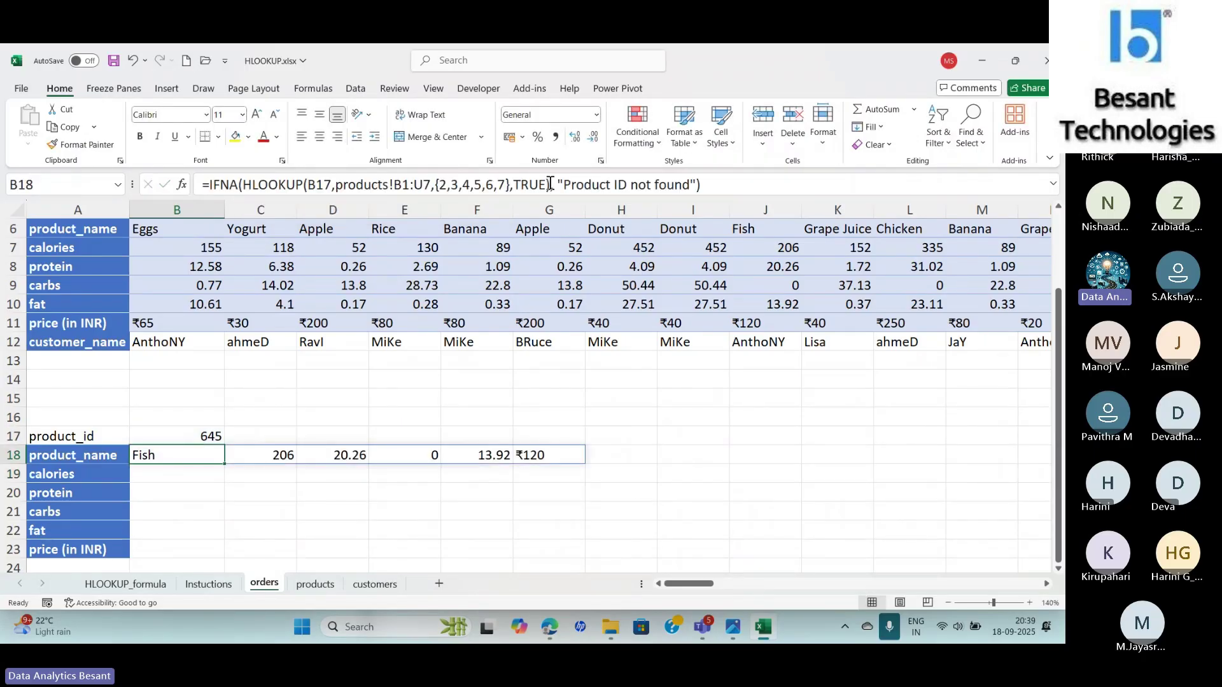
Step: Check the product IDs on the products sheet, and compare the formulas in B6 and B18 on the orders sheet
{"action": "left_click", "coordinate": [315, 584]}
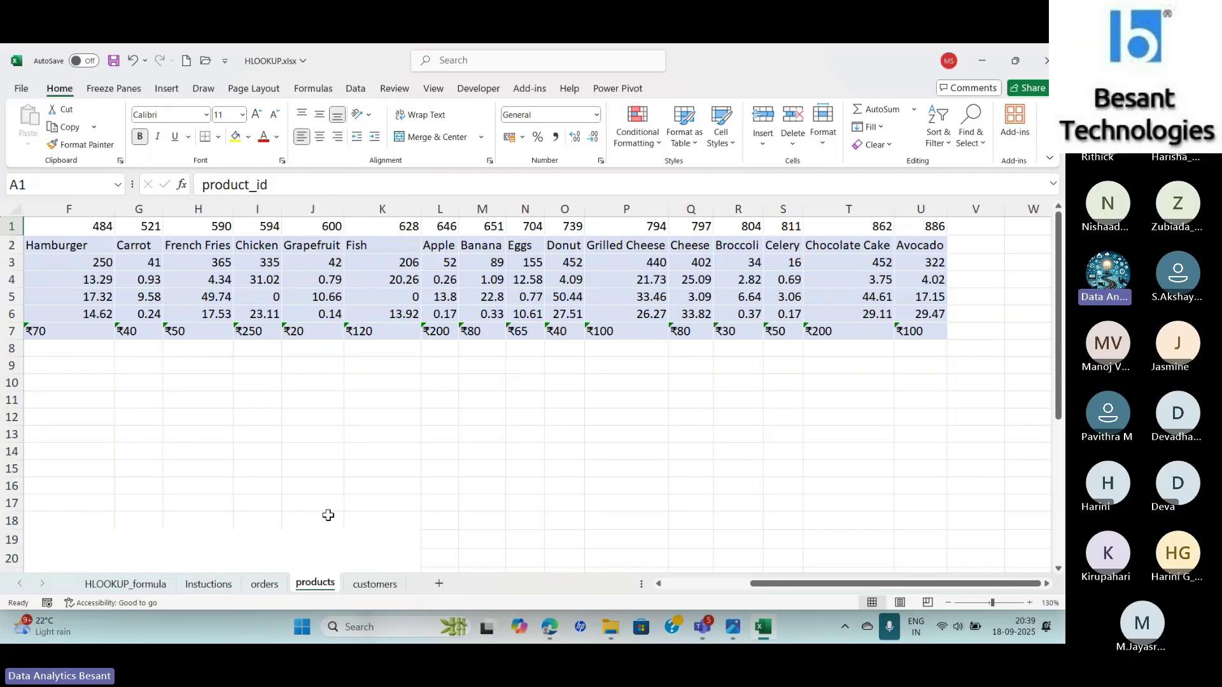
{"action": "left_click", "coordinate": [264, 584]}
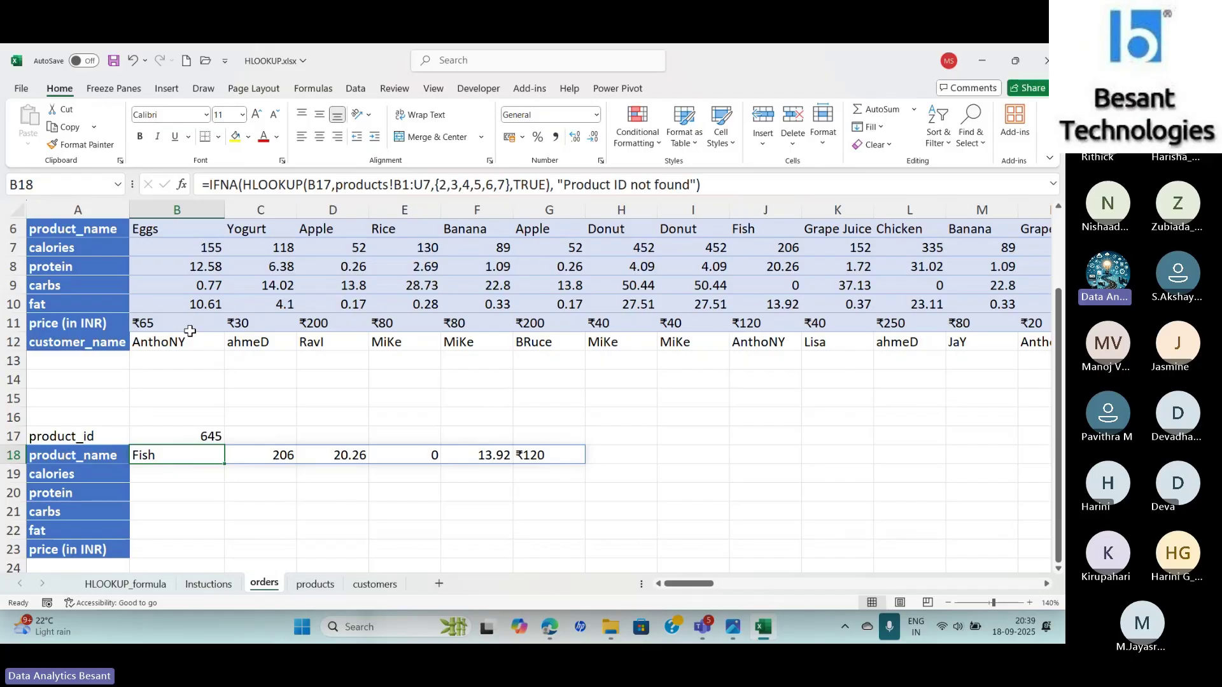
{"action": "left_click", "coordinate": [157, 234]}
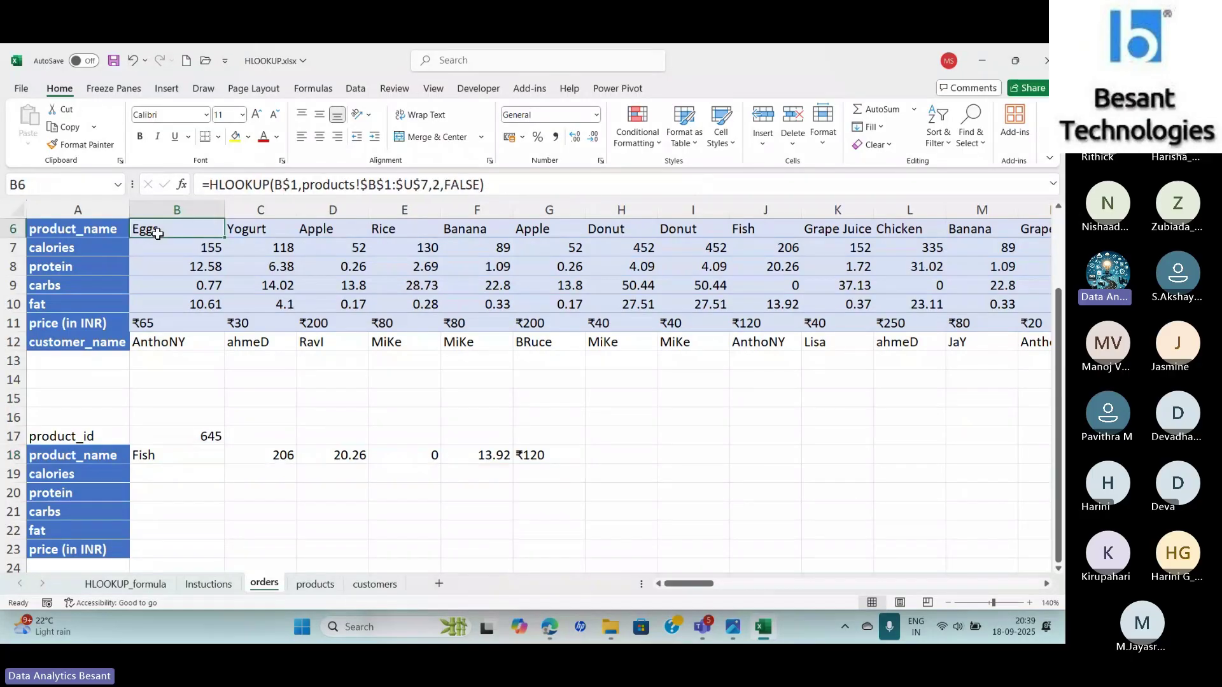
{"action": "left_click", "coordinate": [171, 451]}
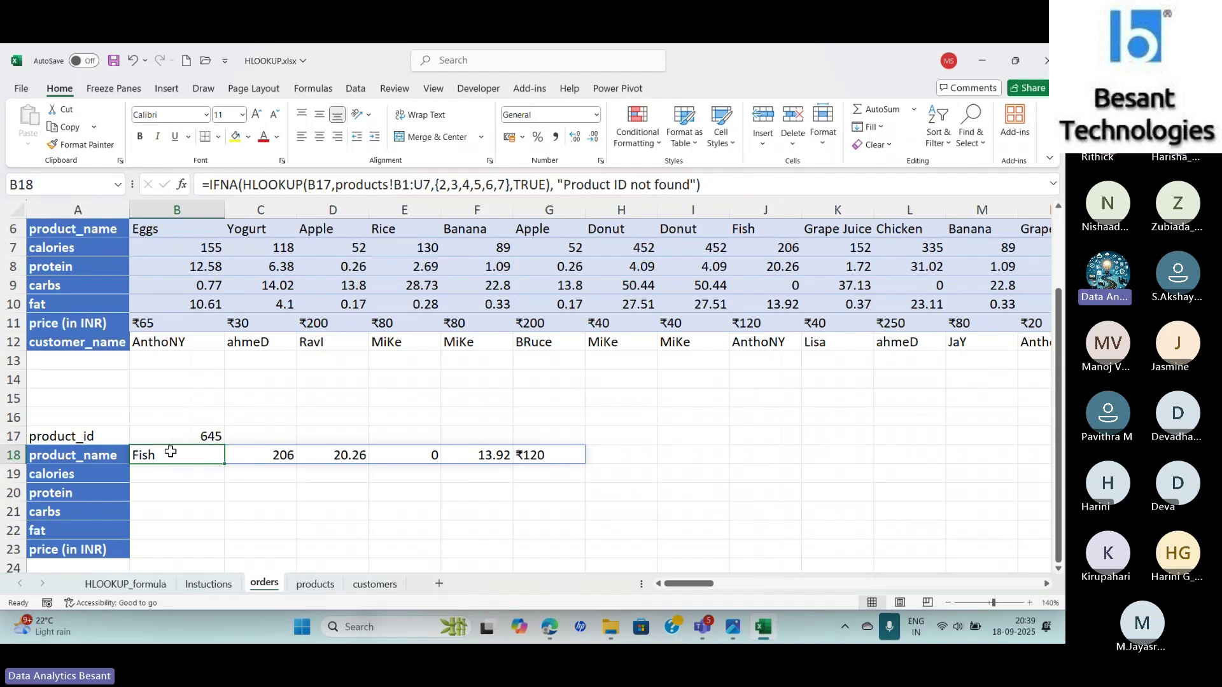
Step: Set the lookup product_id in B17 to 628
{"action": "left_click", "coordinate": [171, 438]}
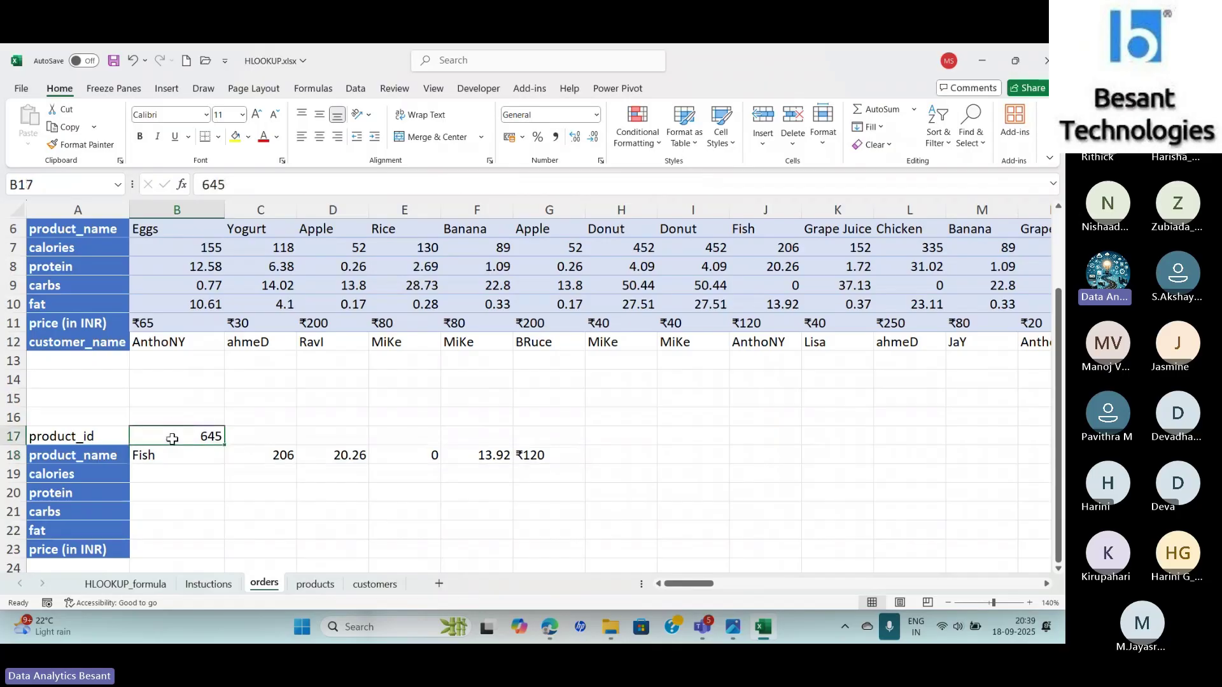
{"action": "left_click", "coordinate": [255, 191]}
{"action": "key", "text": "BackSpace"}
{"action": "key", "text": "BackSpace"}
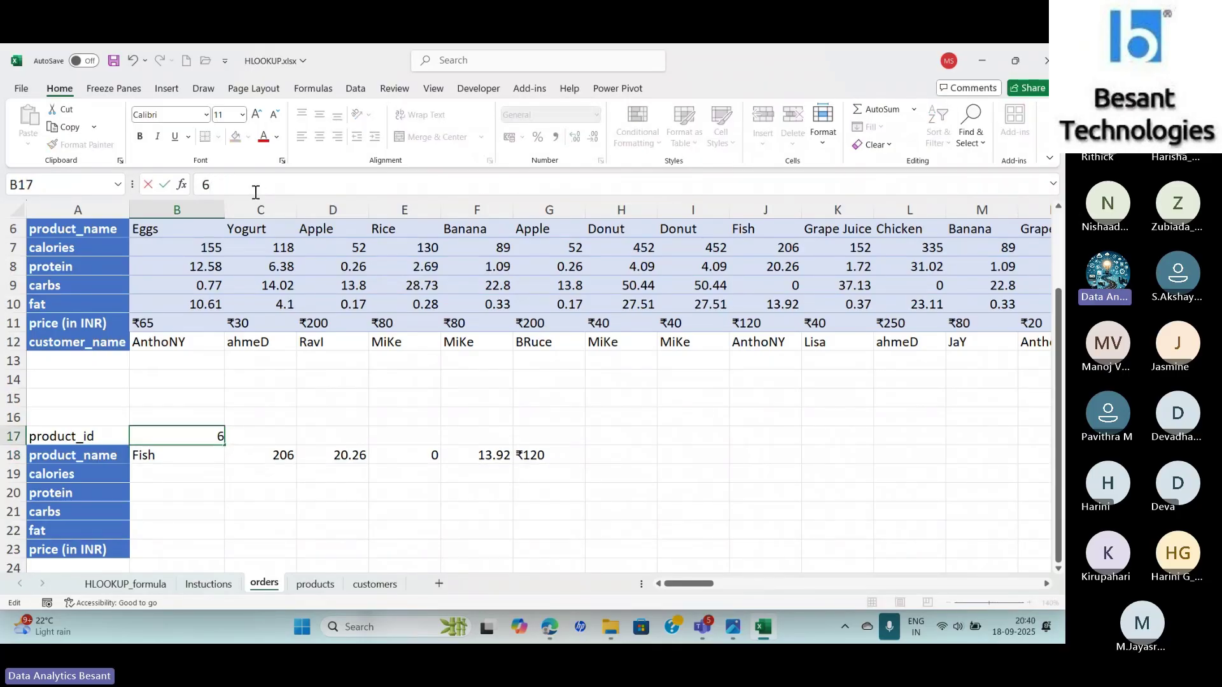
{"action": "type", "text": "28"}
{"action": "key", "text": "Return"}
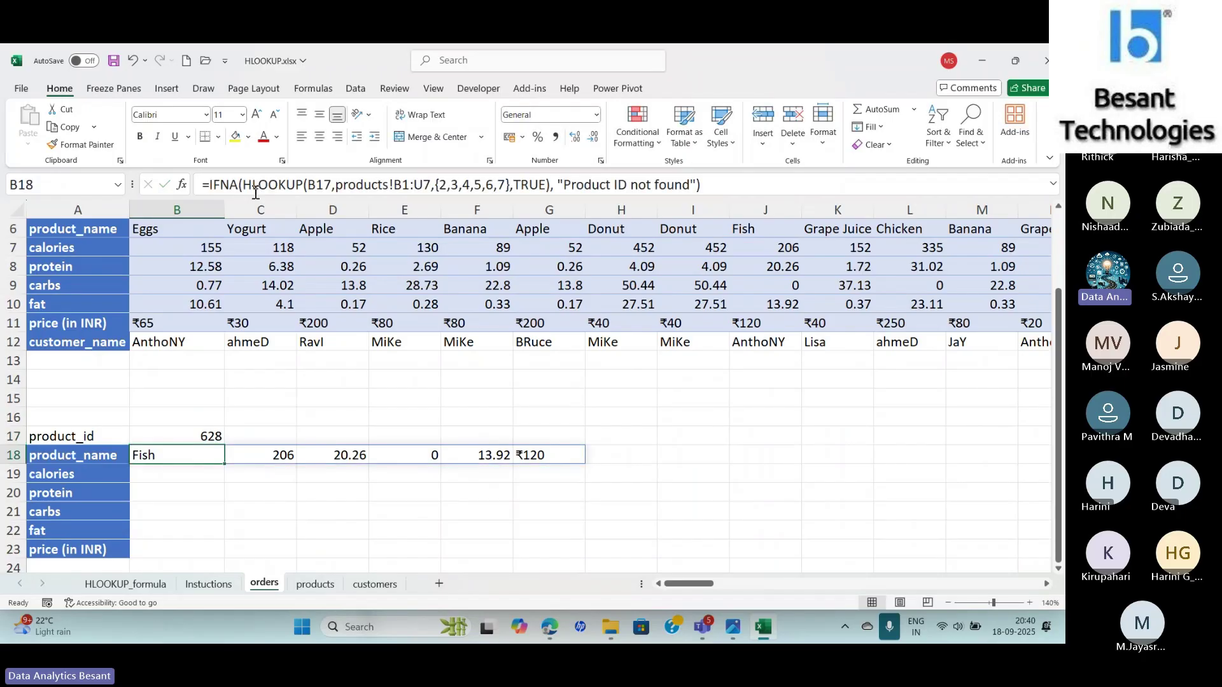
Step: Compare the B18 lookup result with the column for product ID 628 on the products sheet
{"action": "key", "text": "Return"}
{"action": "key", "text": "Up"}
{"action": "key", "text": "Up"}
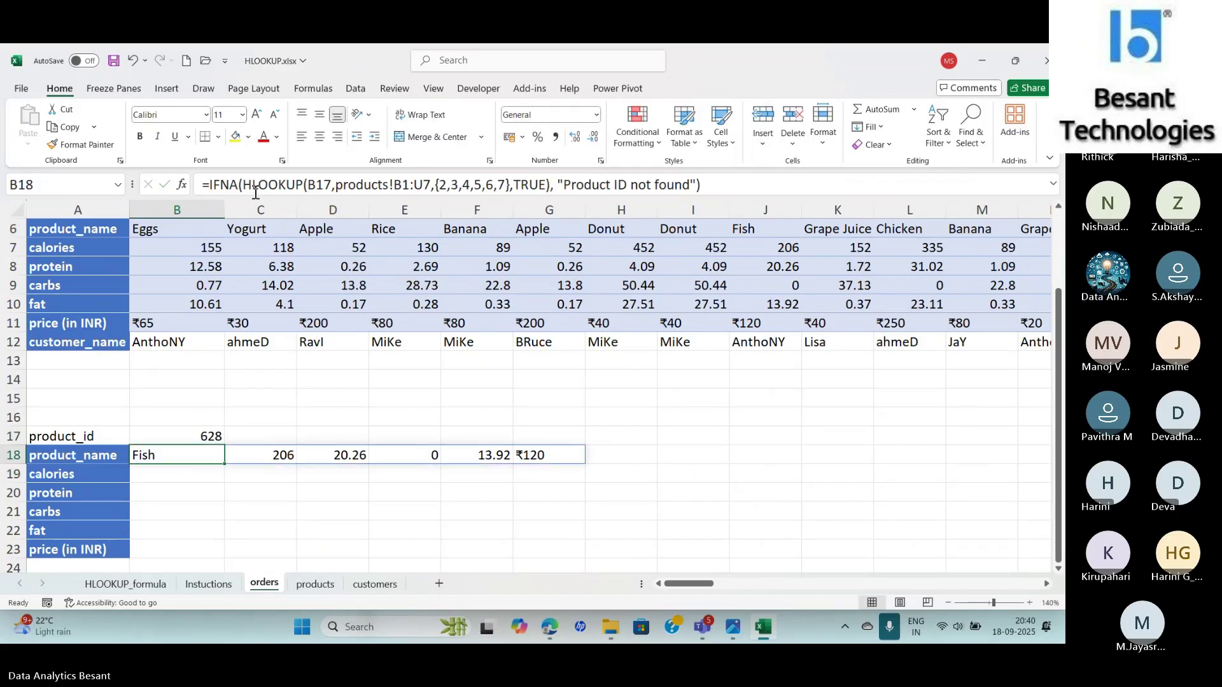
{"action": "left_click", "coordinate": [315, 584]}
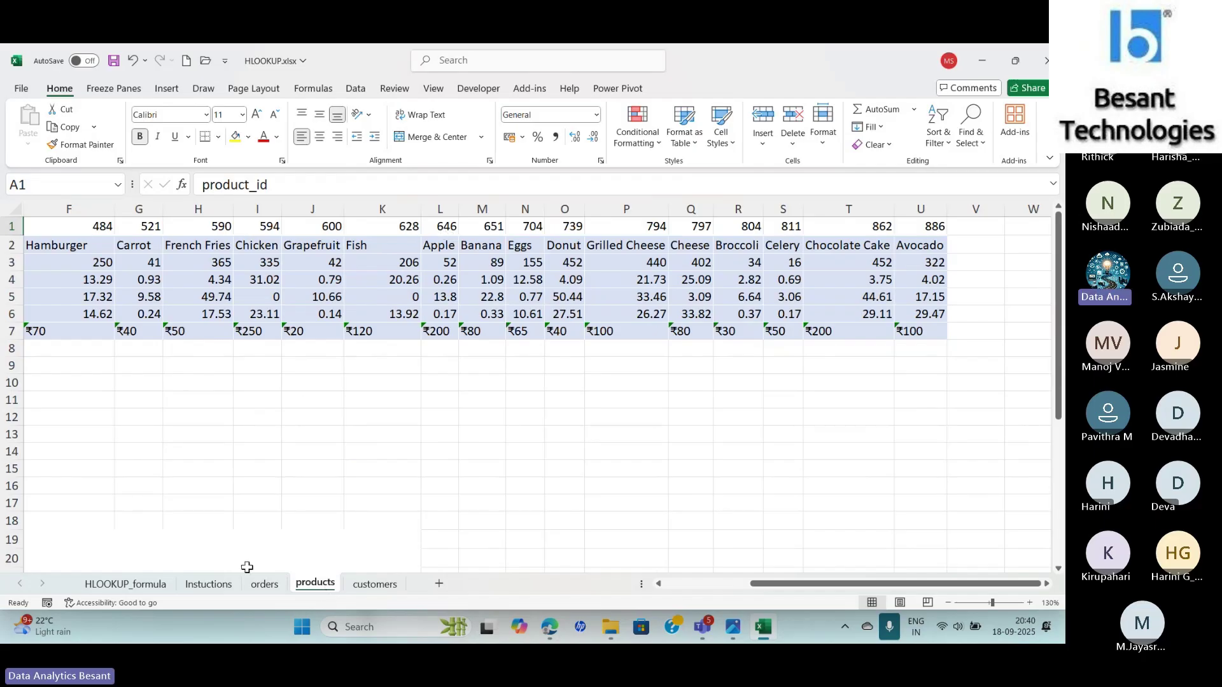
{"action": "left_click", "coordinate": [267, 585]}
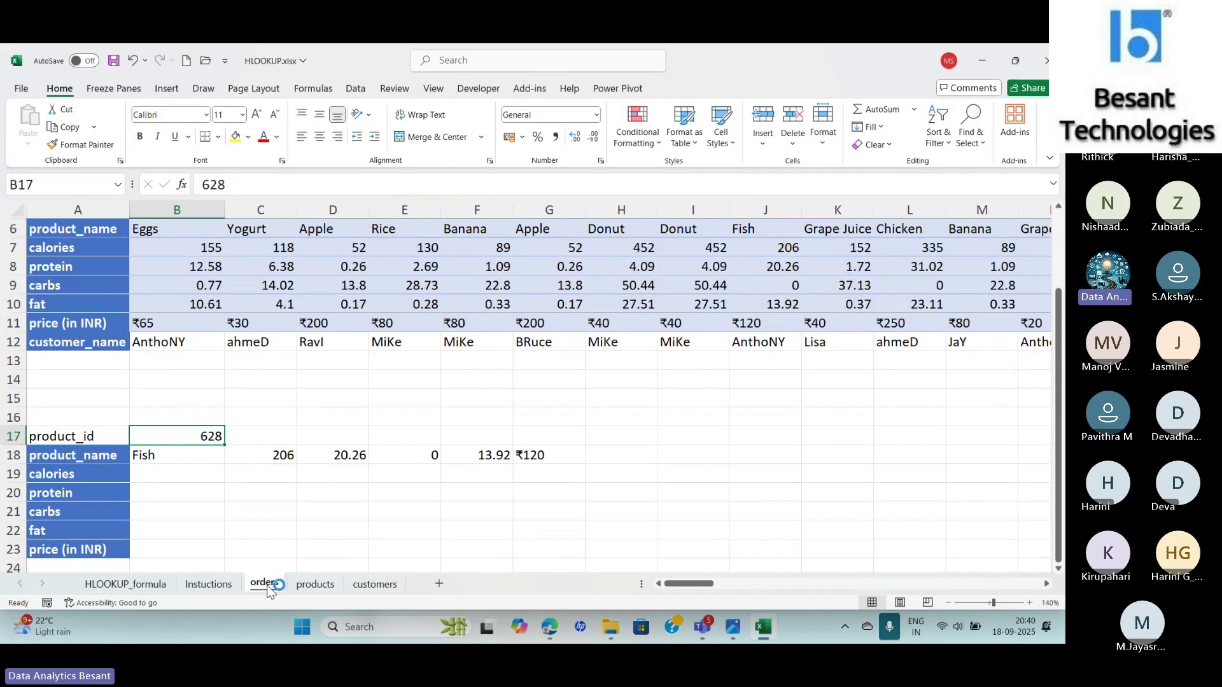
{"action": "key", "text": "Down"}
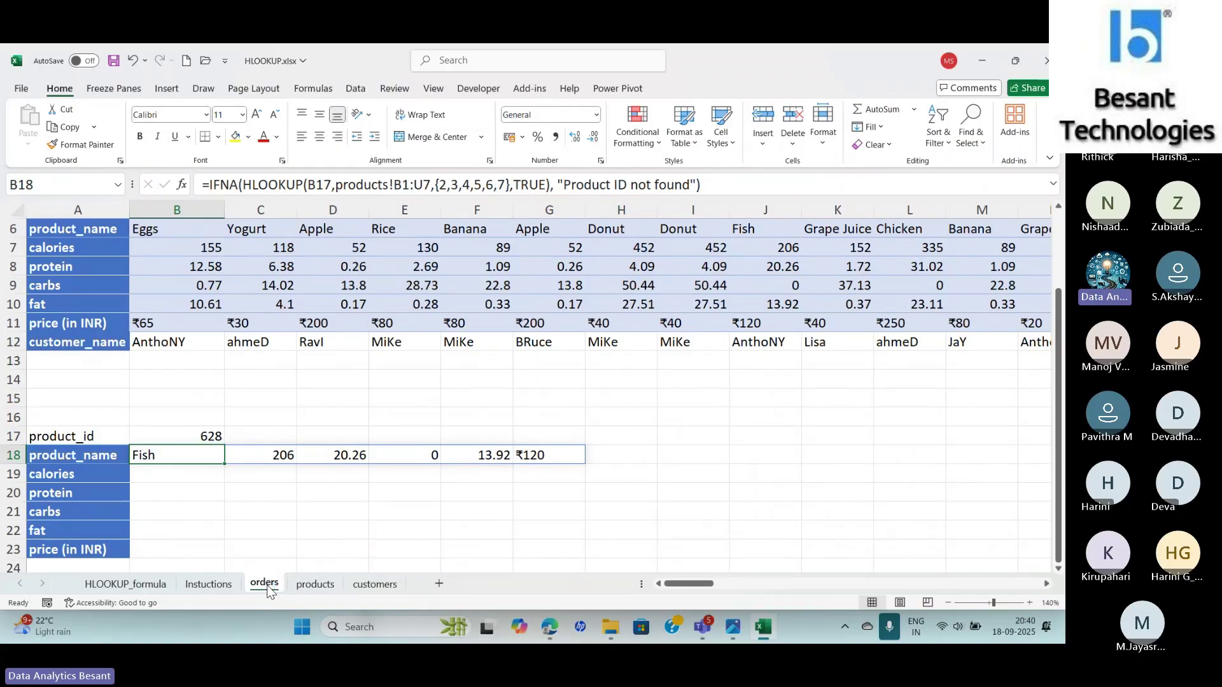
Step: Switch to the Teams meeting, mute and unmute the microphone, and return to the HLOOKUP workbook in Excel
{"action": "key", "text": "alt+Tab"}
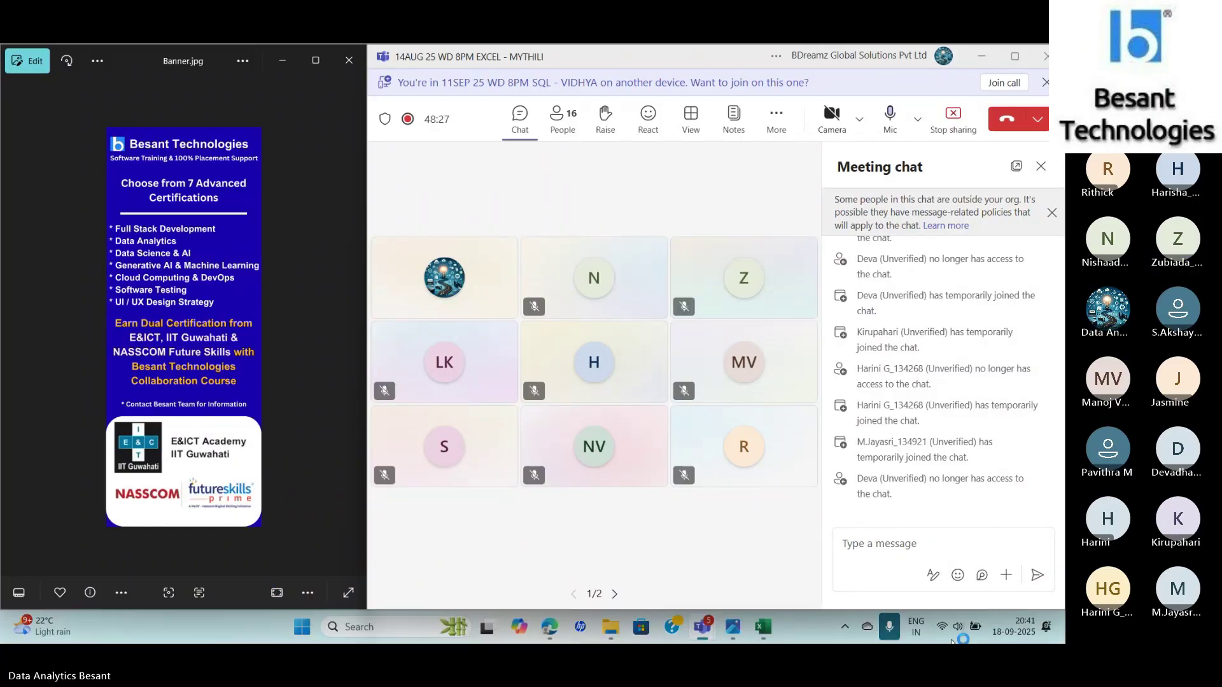
{"action": "left_click", "coordinate": [888, 632]}
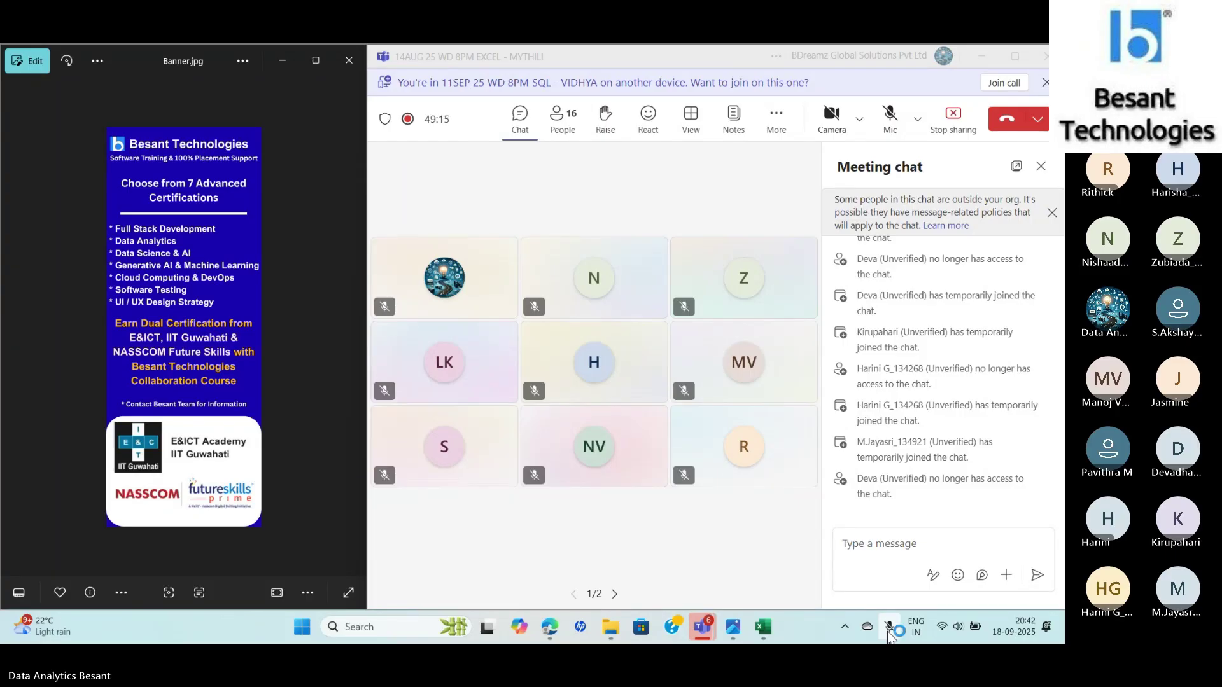
{"action": "left_click", "coordinate": [889, 629]}
{"action": "left_click", "coordinate": [889, 631]}
{"action": "left_click", "coordinate": [889, 631]}
{"action": "left_click", "coordinate": [889, 630]}
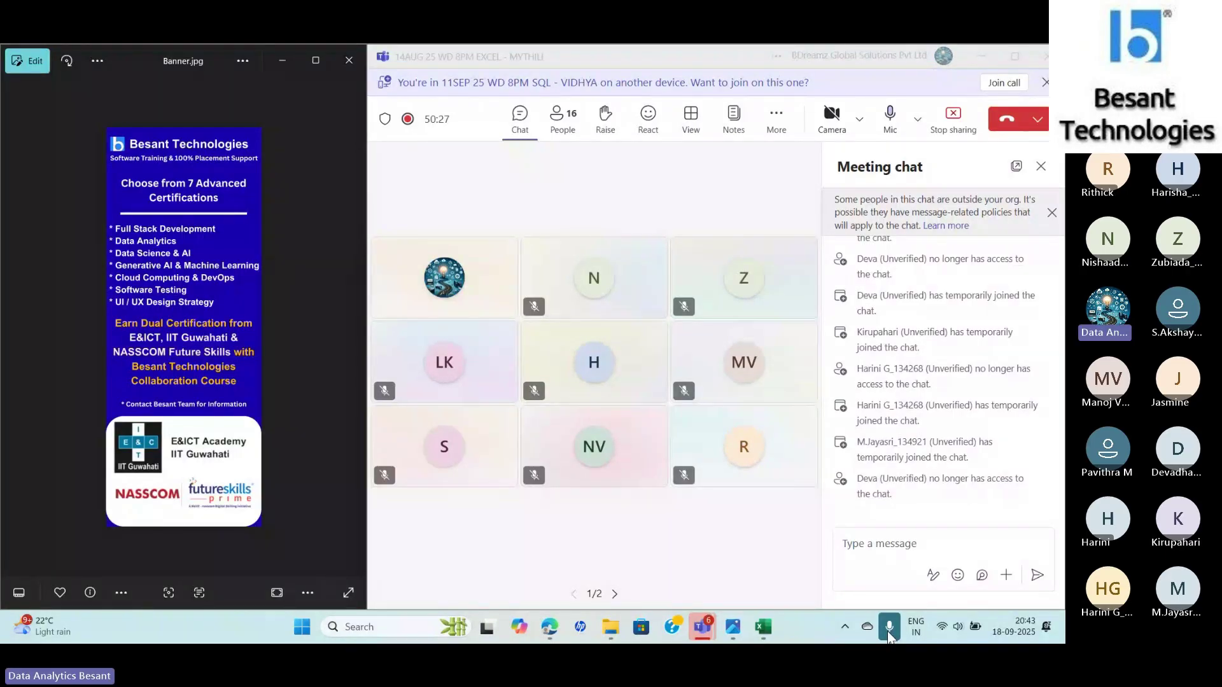
{"action": "key", "text": "alt+Tab"}
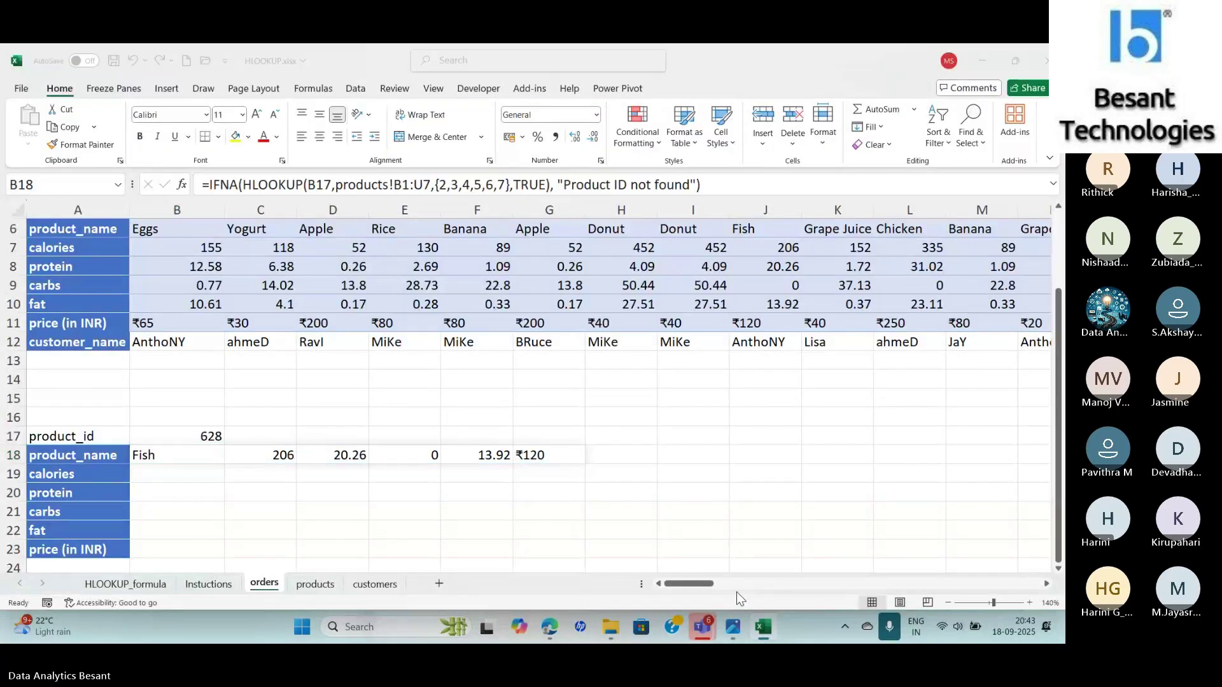
Step: Switch to File Explorer and open product-sales-VLOOKUP.xlsx from the Advanced Excel folder
{"action": "key", "text": "alt+Tab"}
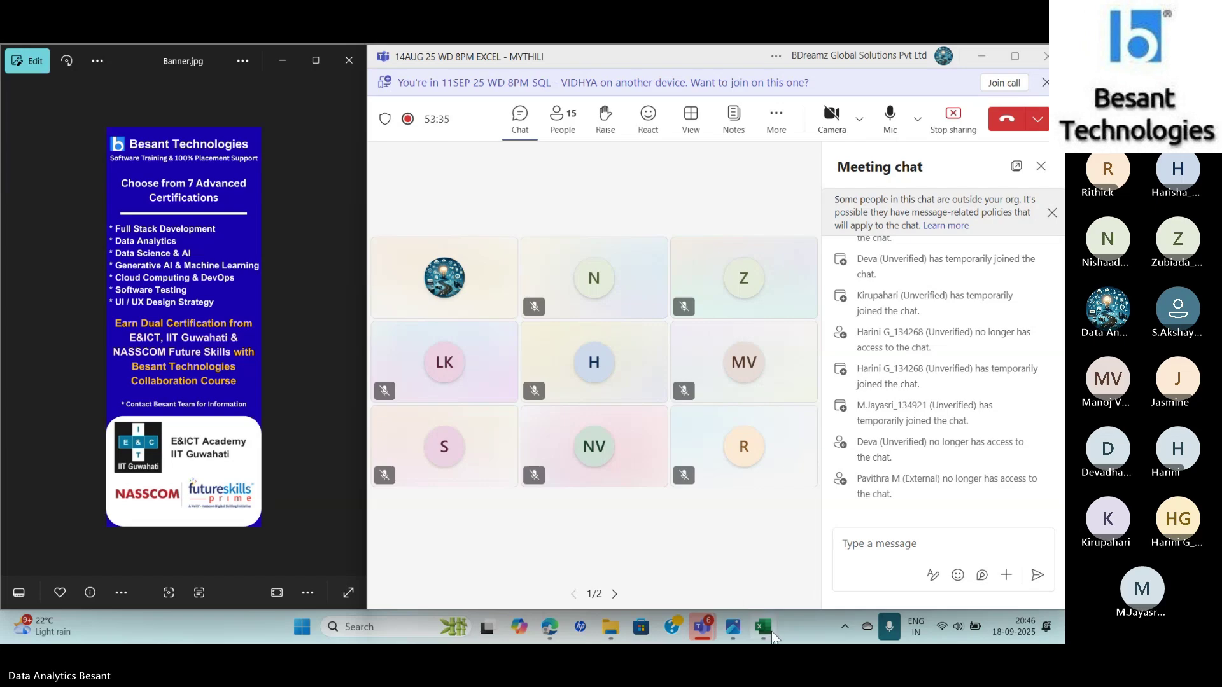
{"action": "left_click", "coordinate": [610, 631]}
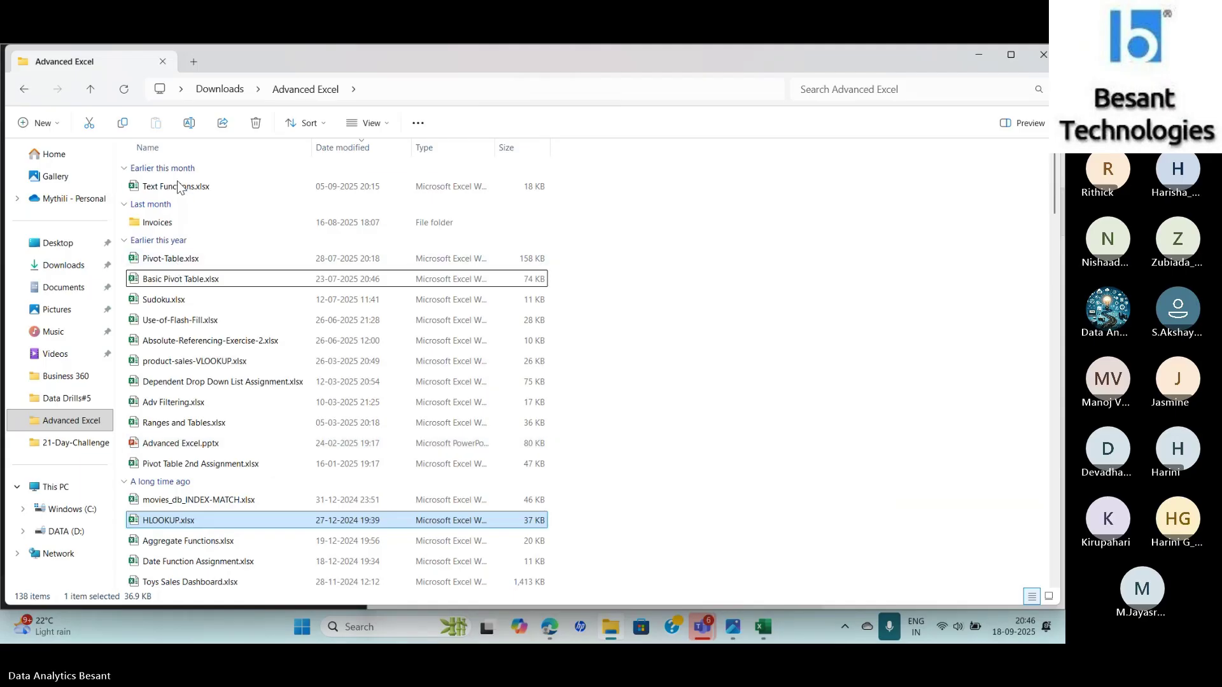
{"action": "left_click", "coordinate": [178, 362]}
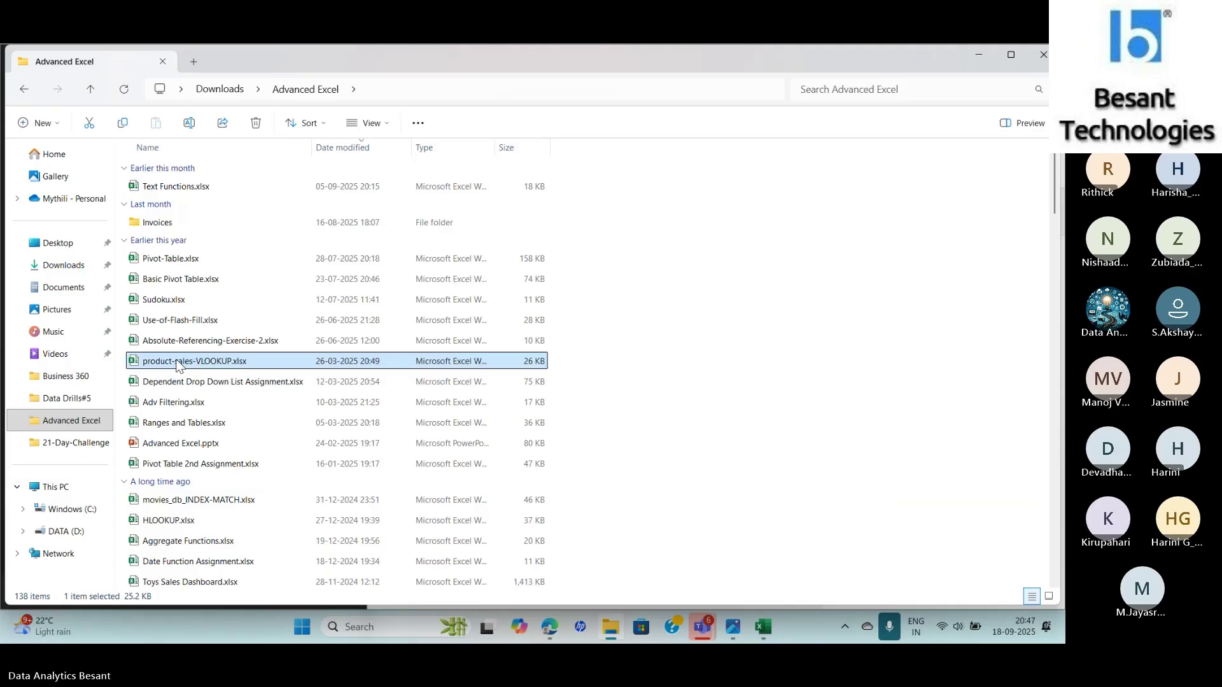
{"action": "double_click", "coordinate": [179, 361]}
Step: Highlight the product_id values in A2:A21 on the products sheet to examine their vertical layout
{"action": "left_click", "coordinate": [150, 584]}
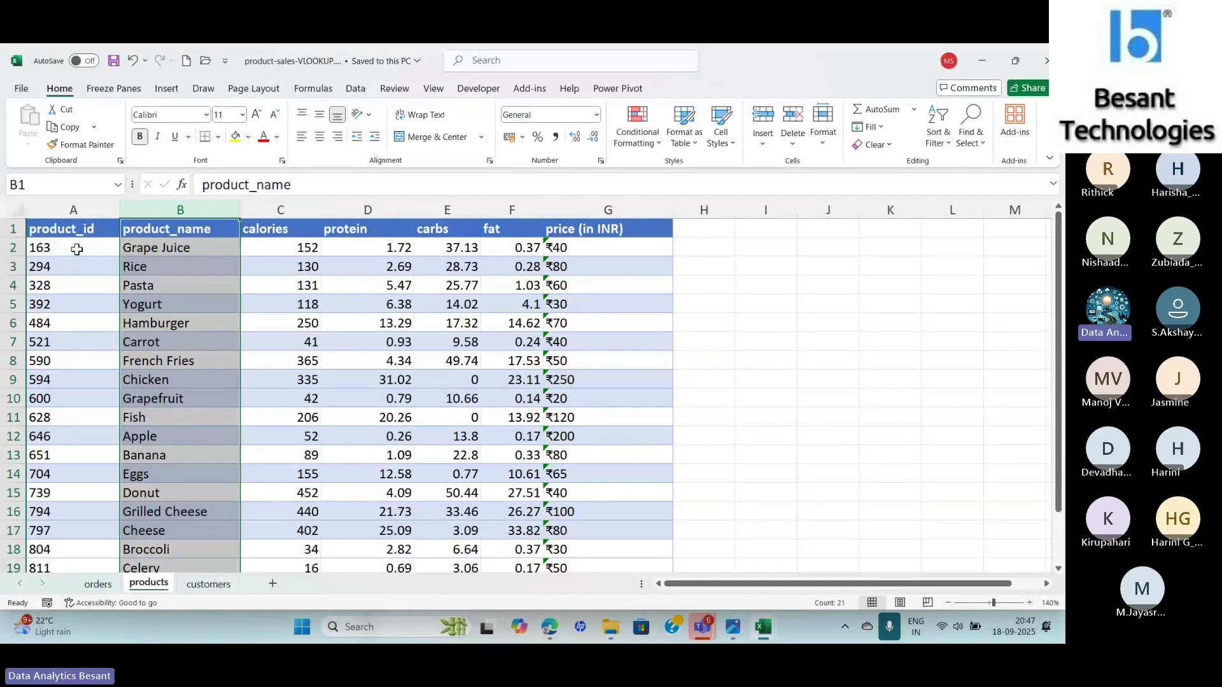
{"action": "left_click_drag", "start_coordinate": [76, 248], "coordinate": [70, 569]}
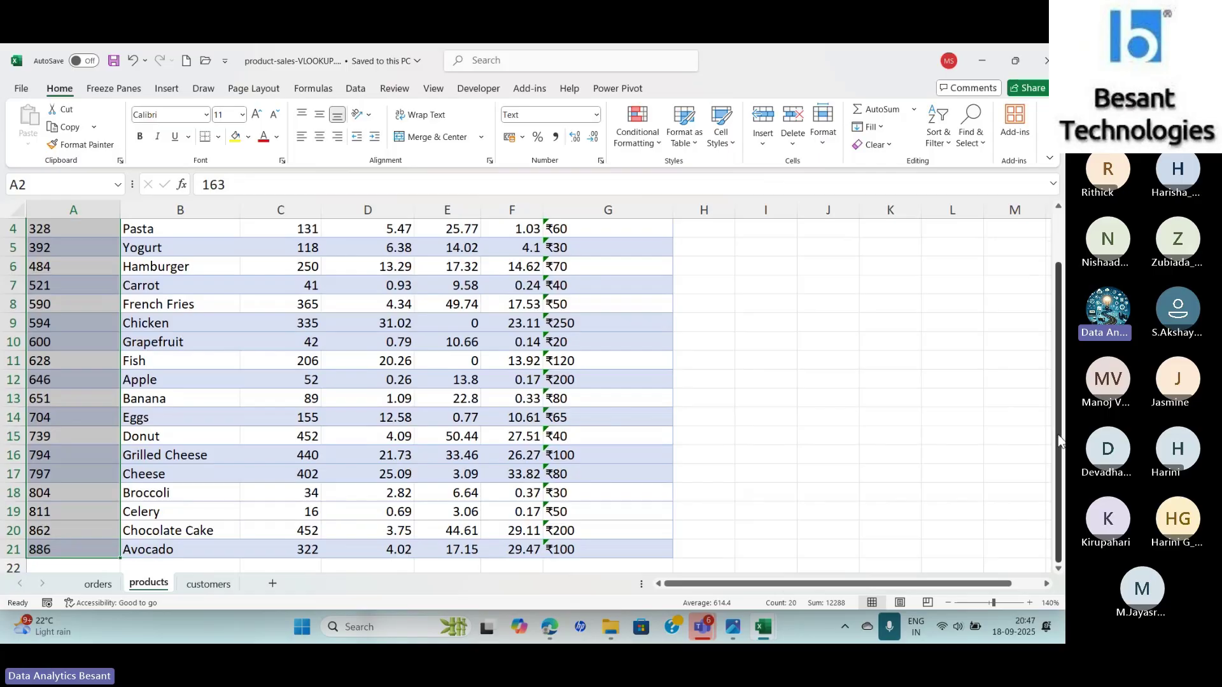
{"action": "scroll", "coordinate": [1059, 439], "scroll_direction": "up", "scroll_amount": 1}
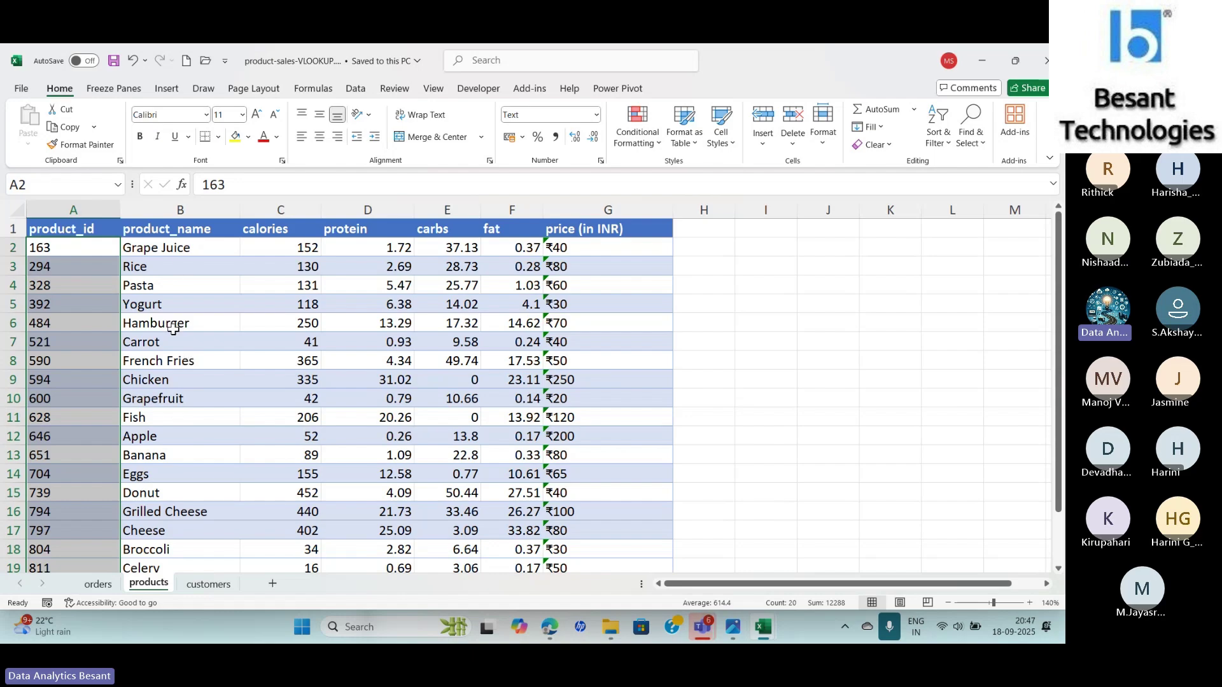
Step: Add a product_name header in cell F1 of the orders sheet
{"action": "left_click", "coordinate": [99, 584]}
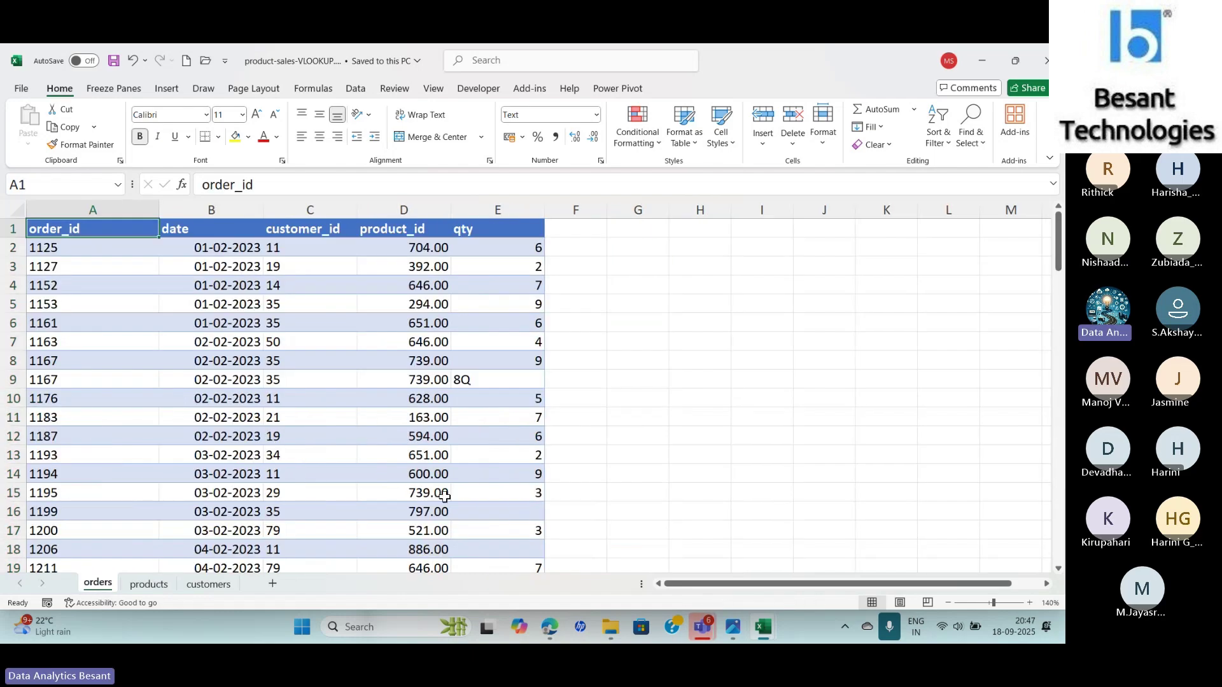
{"action": "left_click", "coordinate": [578, 250]}
{"action": "key", "text": "Up"}
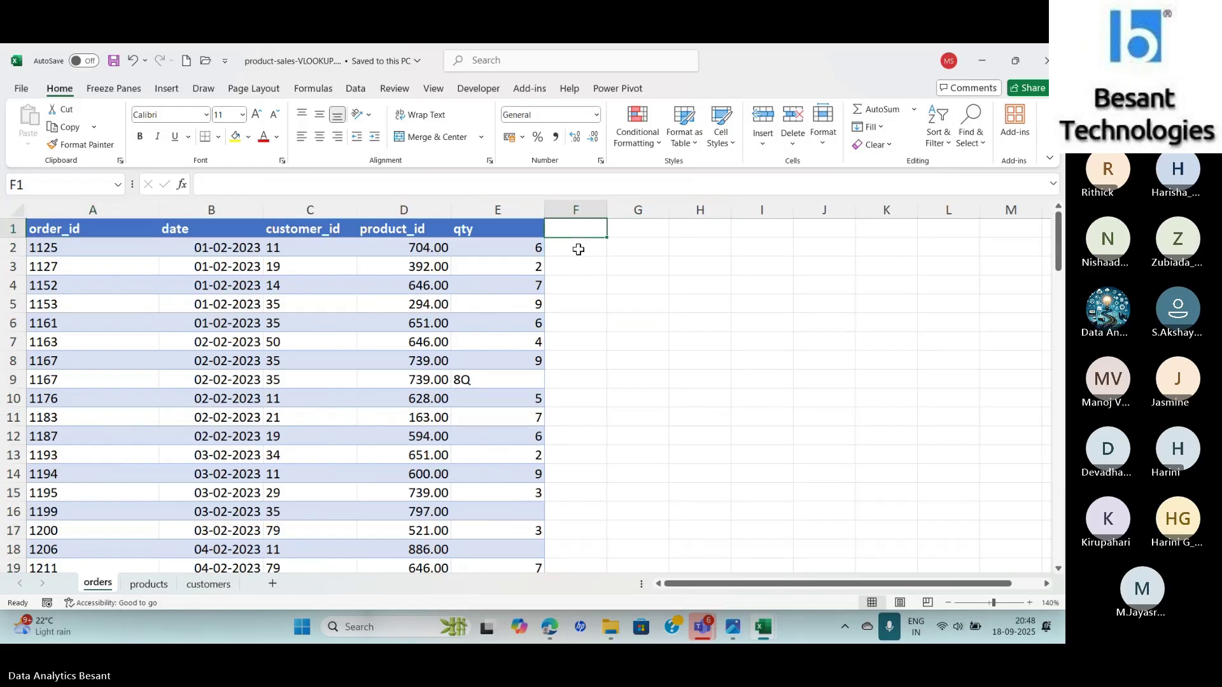
{"action": "type", "text": "product_name"}
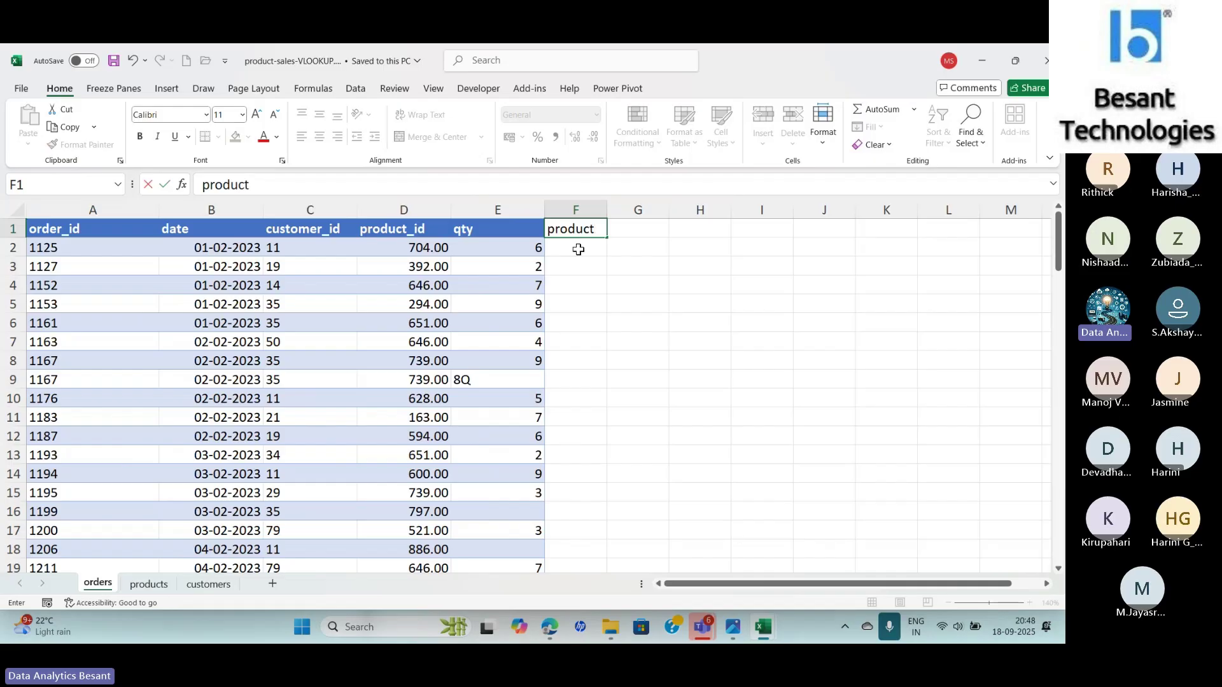
{"action": "key", "text": "Return"}
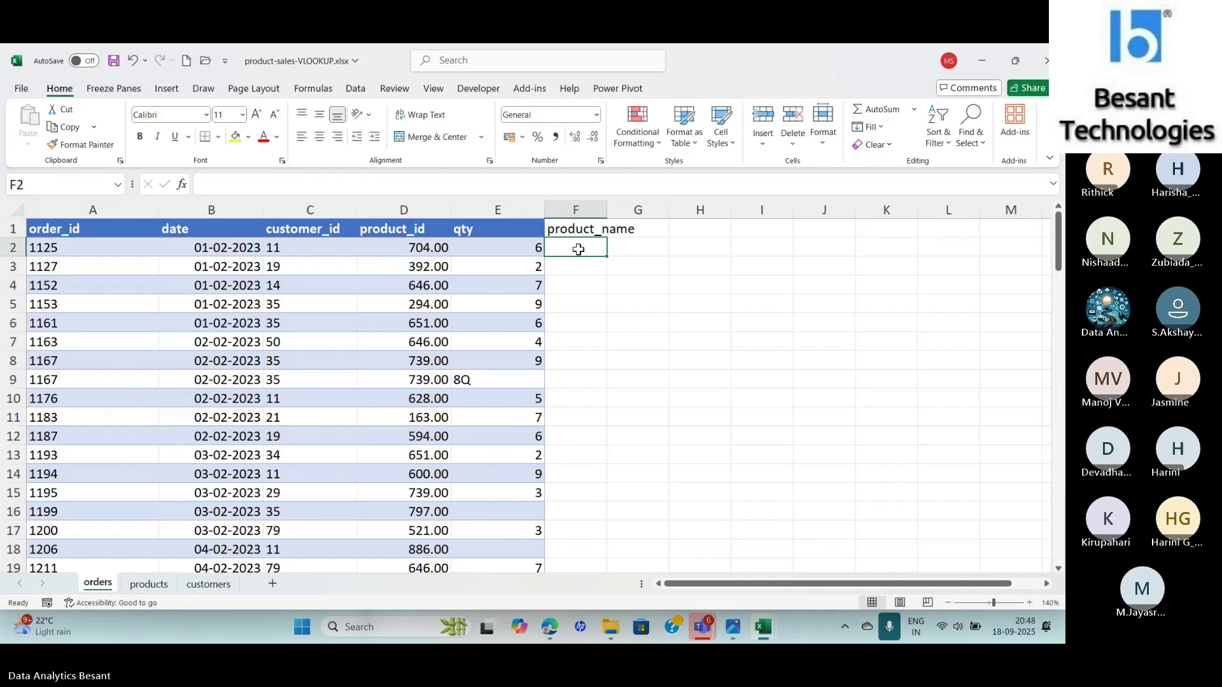
Step: Enter =VLOOKUP(D2,products!A2:G21,2,FALSE) in cell F2 of the orders sheet
{"action": "type", "text": "=vlo"}
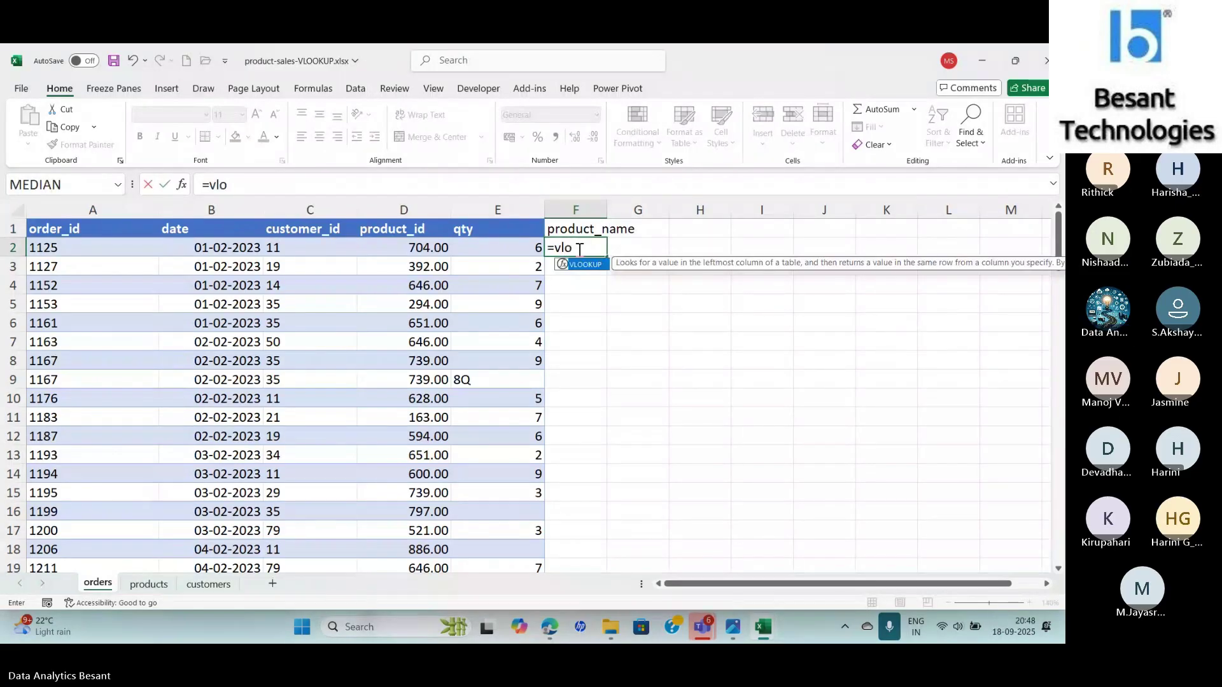
{"action": "key", "text": "Tab"}
{"action": "left_click", "coordinate": [407, 250]}
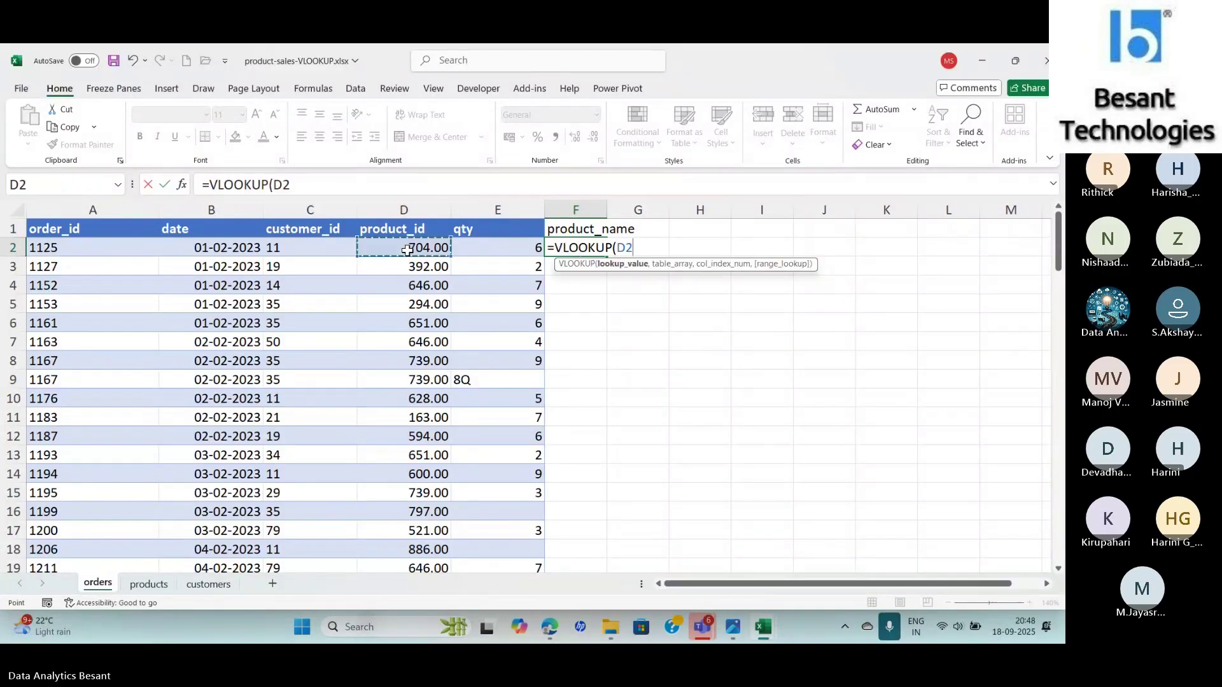
{"action": "type", "text": ","}
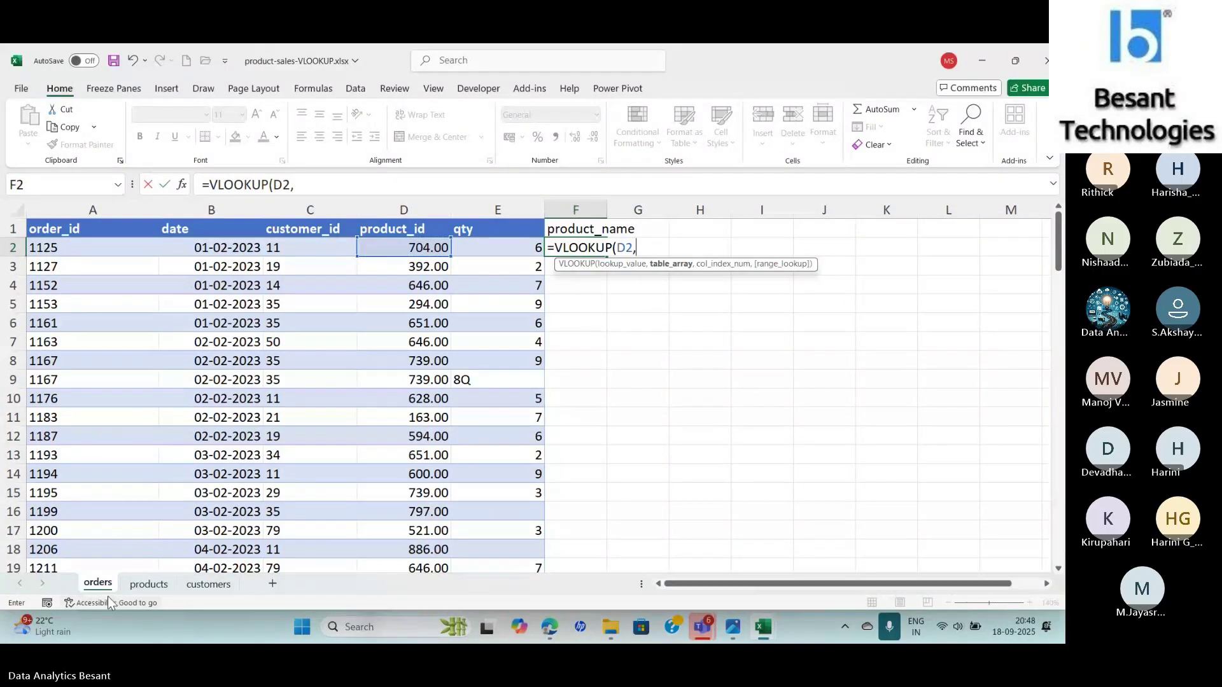
{"action": "left_click", "coordinate": [148, 584]}
{"action": "left_click_drag", "start_coordinate": [74, 247], "coordinate": [618, 553]}
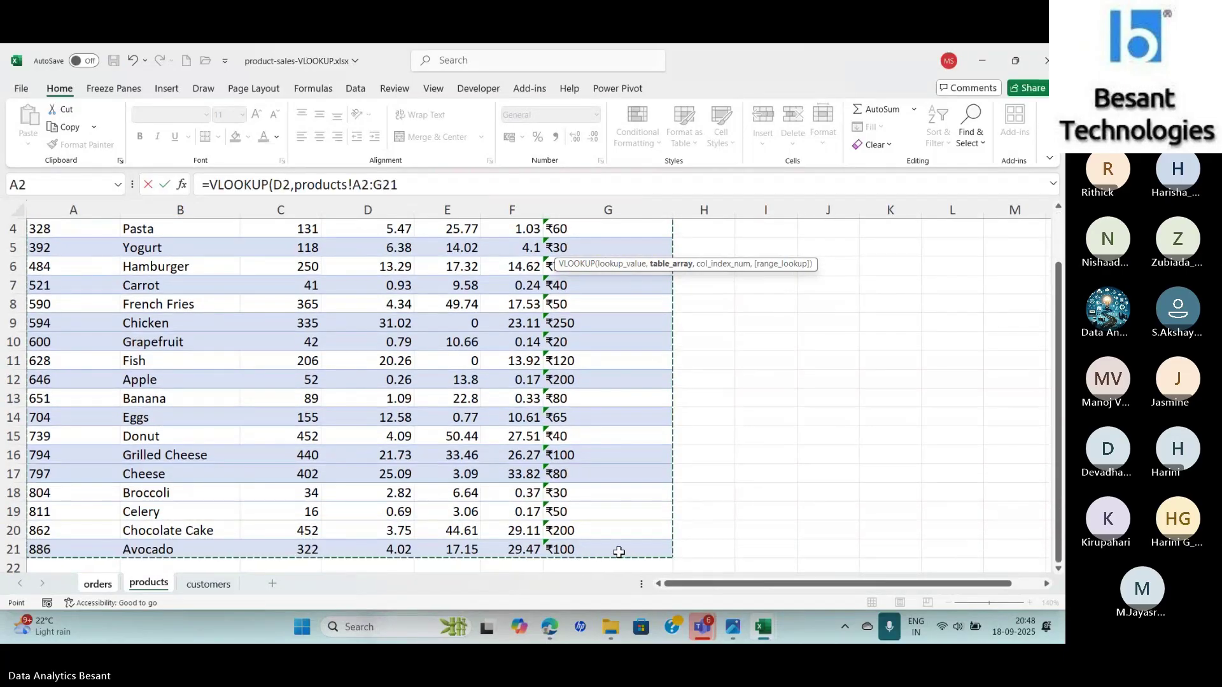
{"action": "left_click", "coordinate": [414, 184]}
{"action": "type", "text": ",2"}
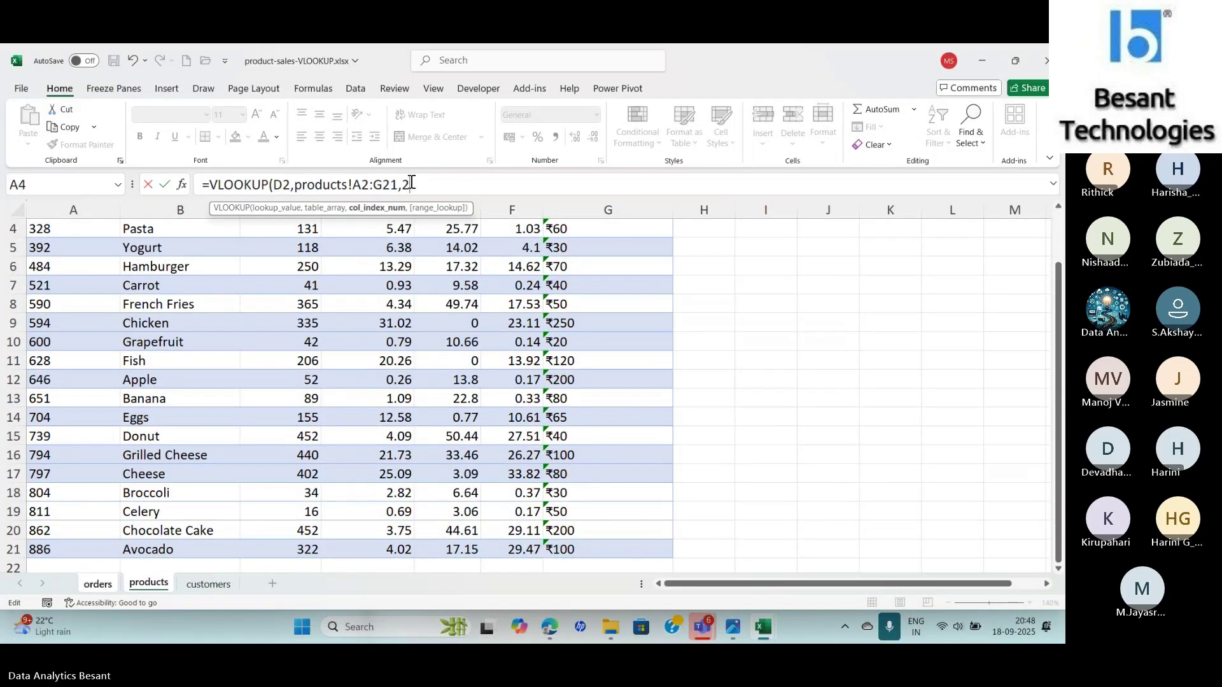
{"action": "type", "text": ","}
{"action": "type", "text": "FALSE"}
{"action": "key", "text": "Return"}
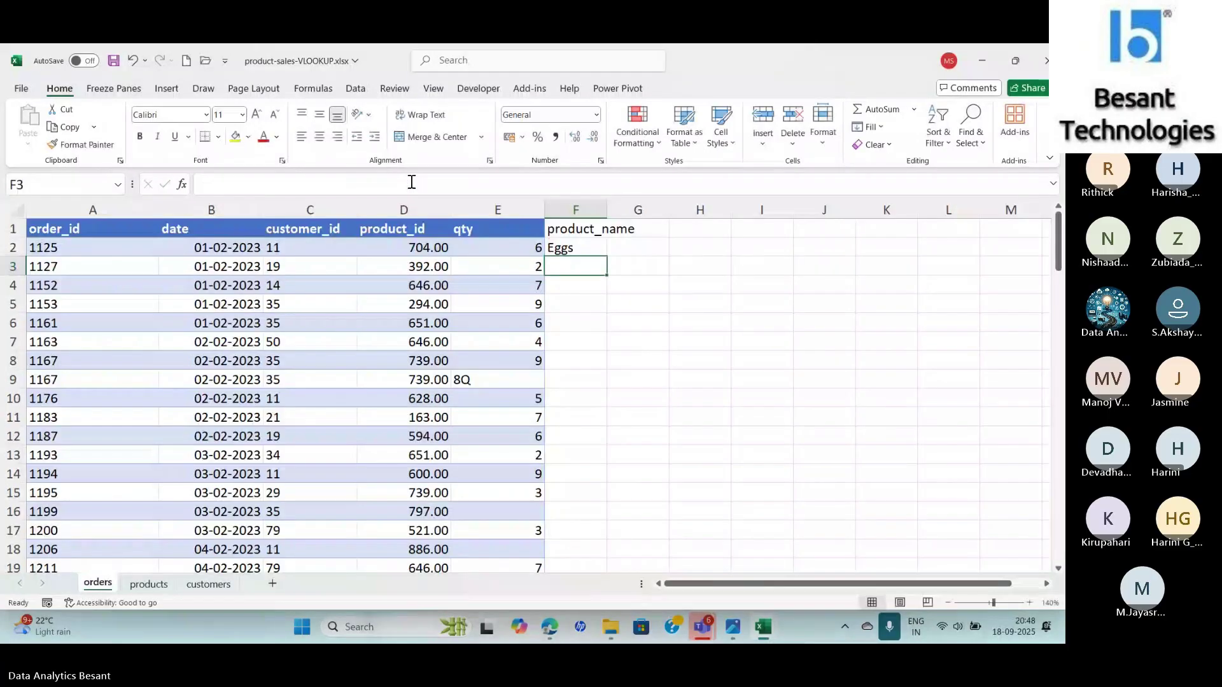
Step: Make the table range in the F2 formula absolute as products!$A$2:$G$21
{"action": "key", "text": "Up"}
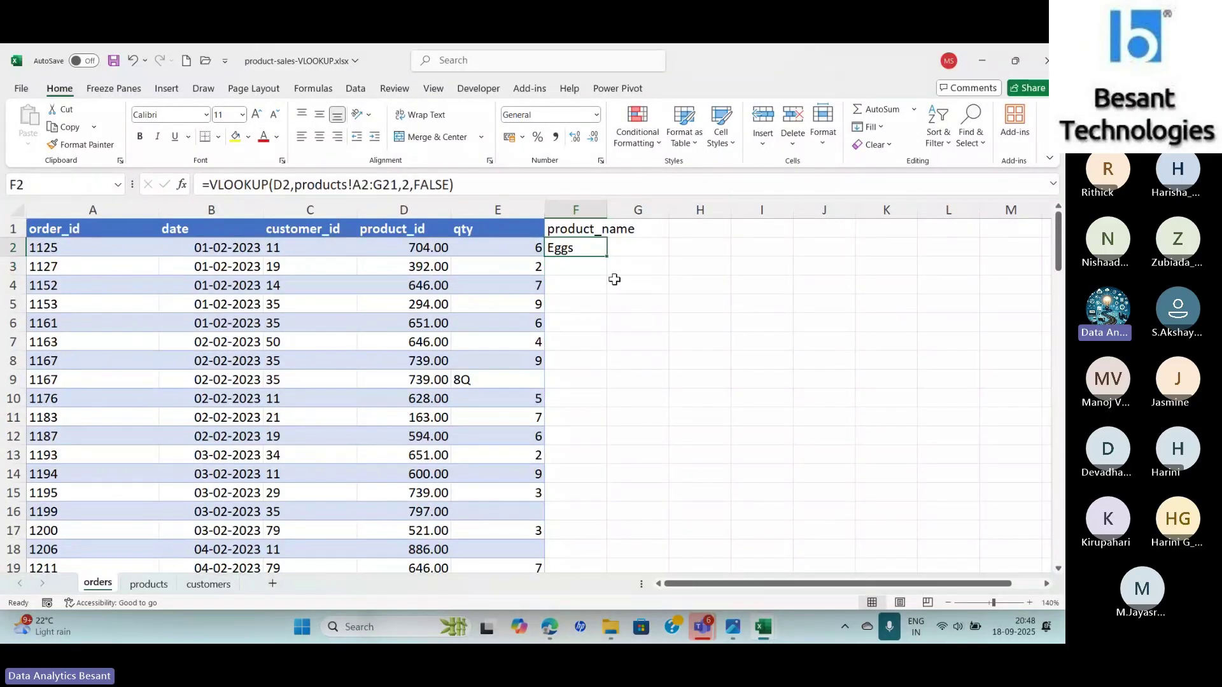
{"action": "left_click", "coordinate": [361, 184]}
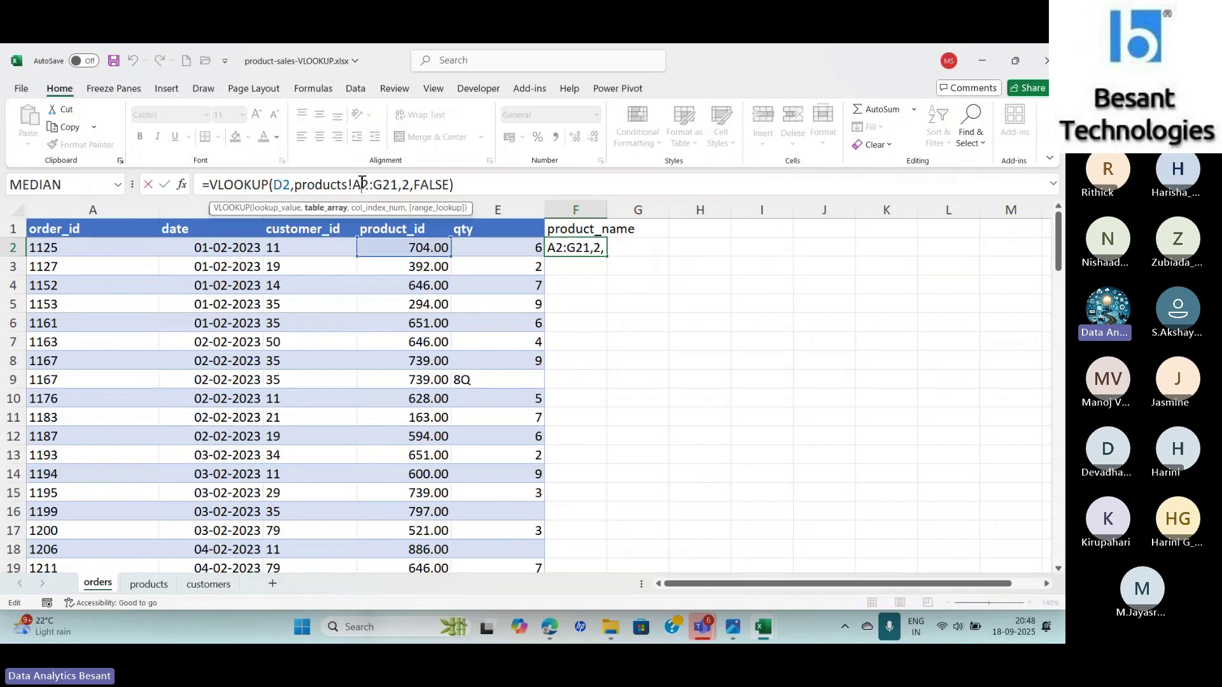
{"action": "key", "text": "F4"}
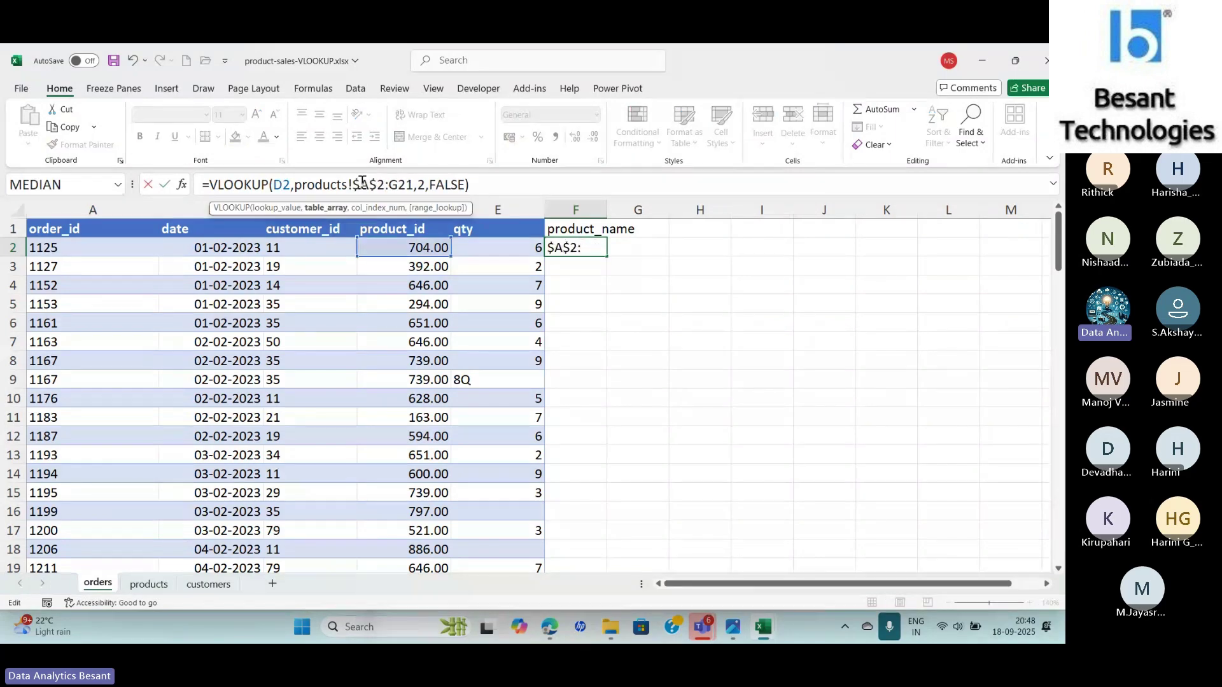
{"action": "key", "text": "Right"}
{"action": "key", "text": "Right"}
{"action": "key", "text": "Right"}
{"action": "key", "text": "Right"}
{"action": "key", "text": "F4"}
{"action": "key", "text": "Return"}
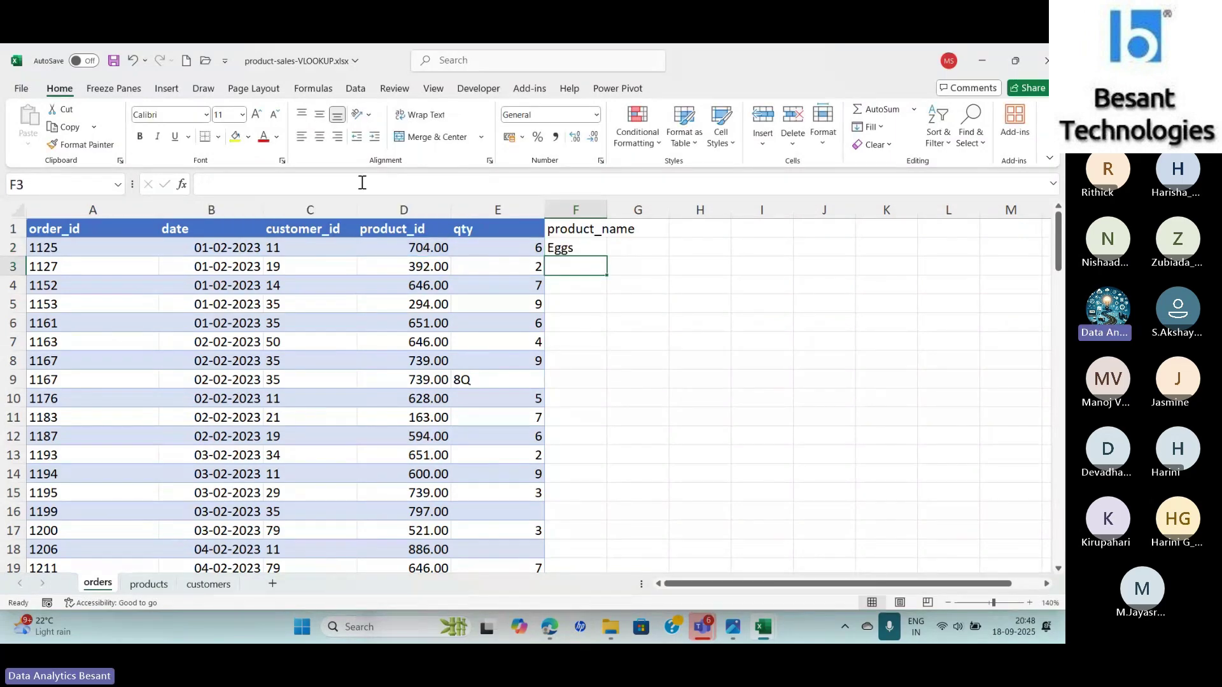
Step: Fill the F2 lookup formula down the product_name column and autofit the width of column F
{"action": "left_click", "coordinate": [561, 248]}
{"action": "double_click", "coordinate": [604, 255]}
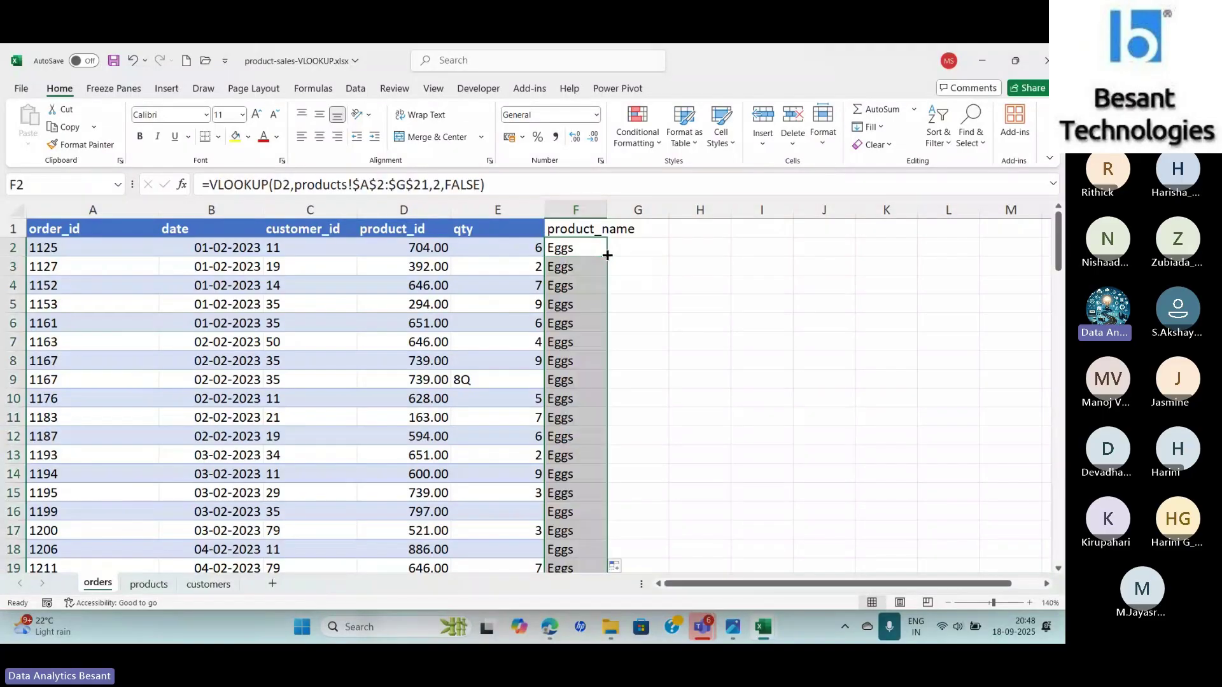
{"action": "double_click", "coordinate": [606, 208]}
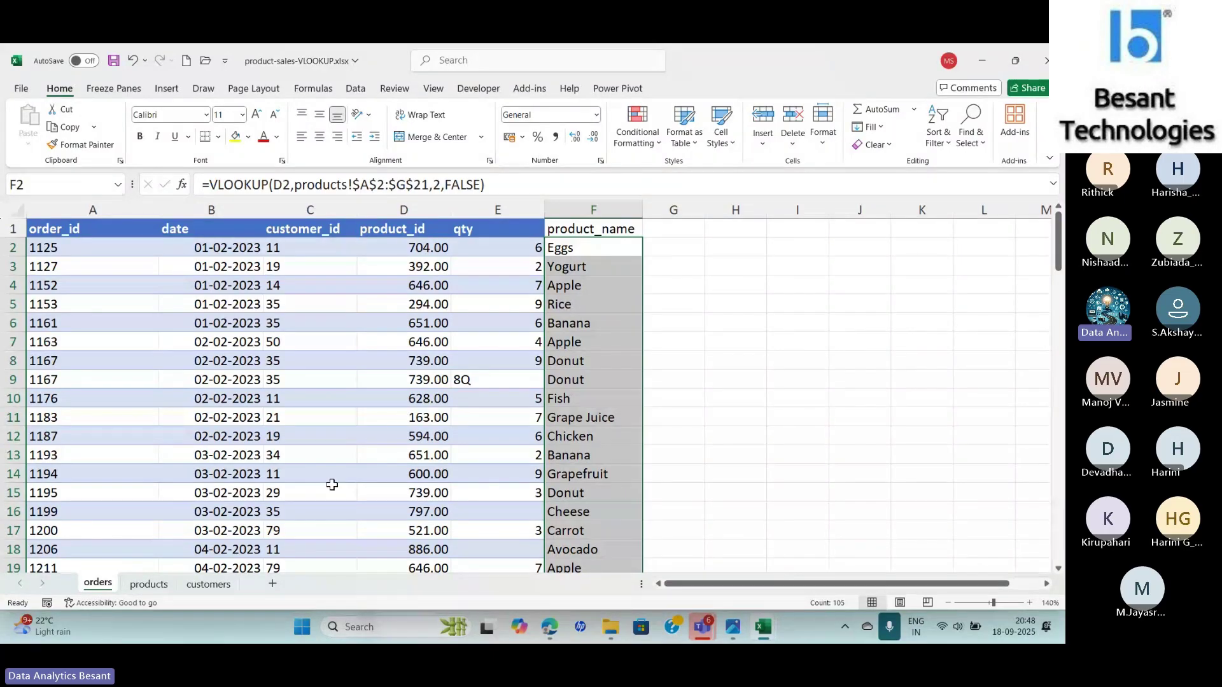
Step: Insert a blank column before product_id on the products sheet
{"action": "left_click", "coordinate": [164, 582]}
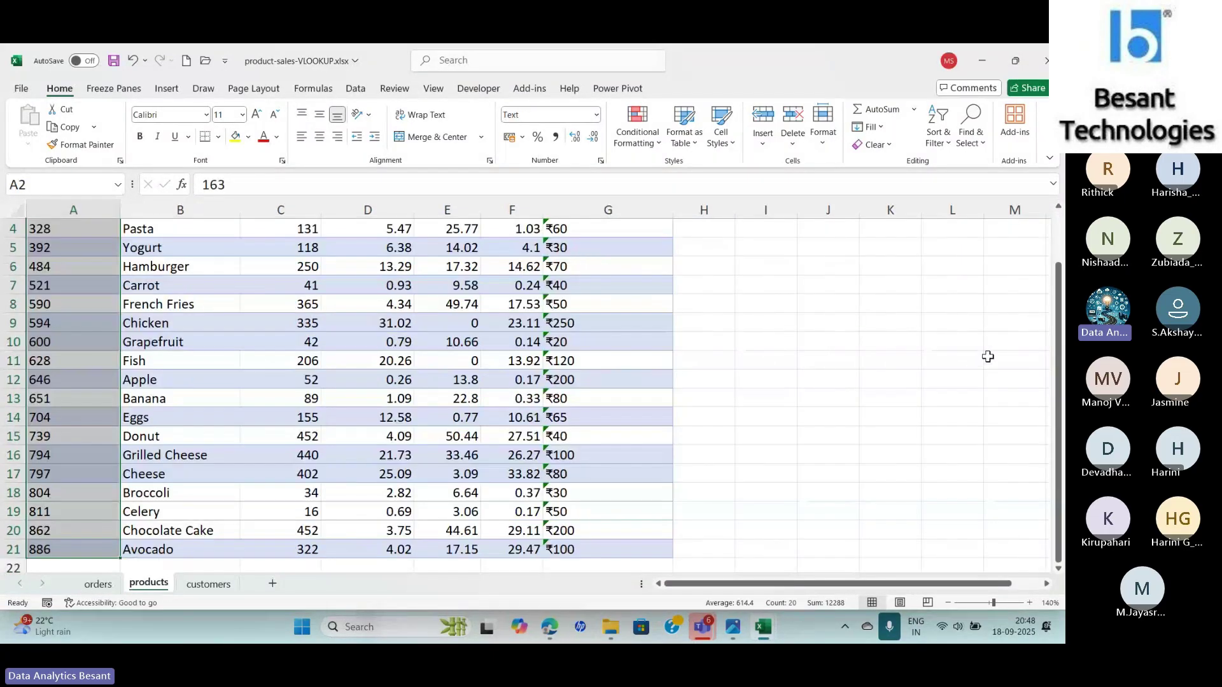
{"action": "scroll", "coordinate": [986, 355], "scroll_direction": "up", "scroll_amount": 1}
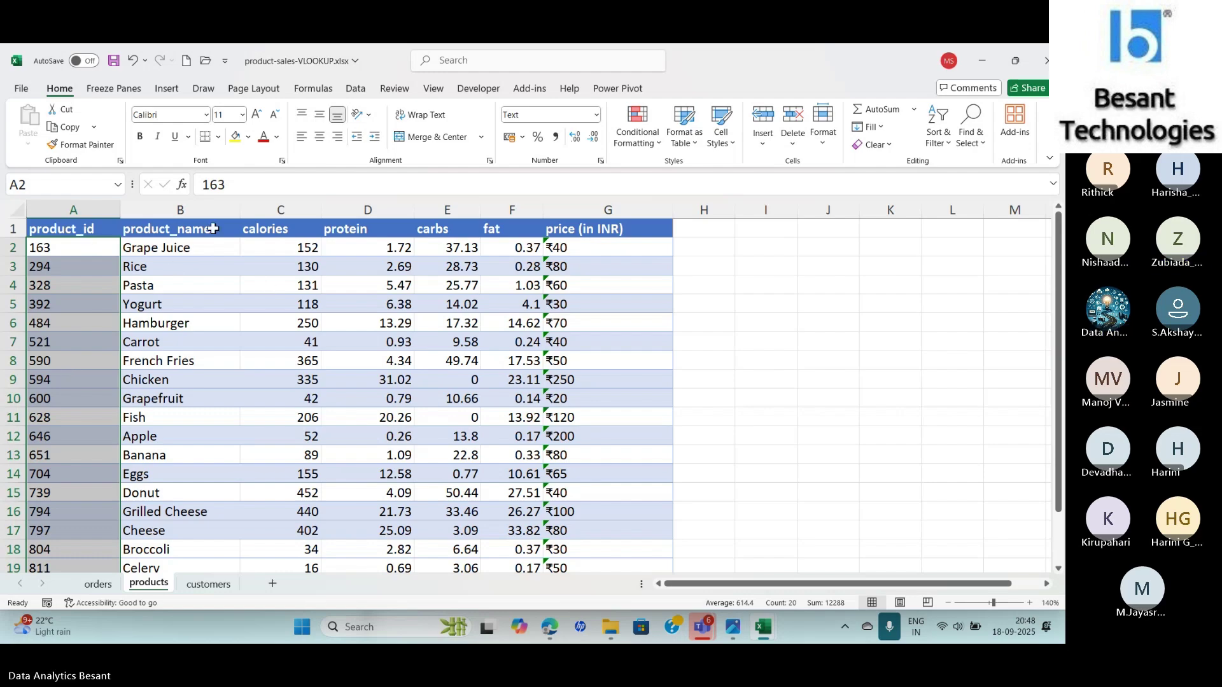
{"action": "left_click_drag", "start_coordinate": [179, 228], "coordinate": [175, 266]}
{"action": "left_click", "coordinate": [179, 228]}
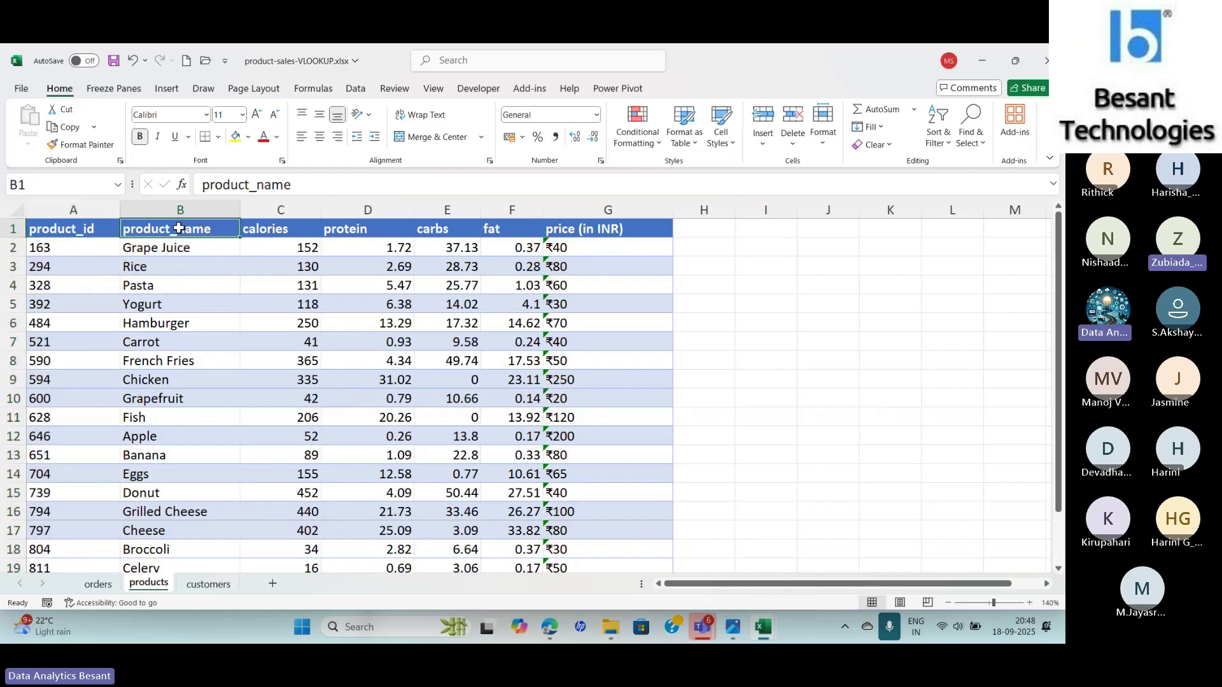
{"action": "left_click", "coordinate": [70, 210]}
{"action": "right_click", "coordinate": [70, 211]}
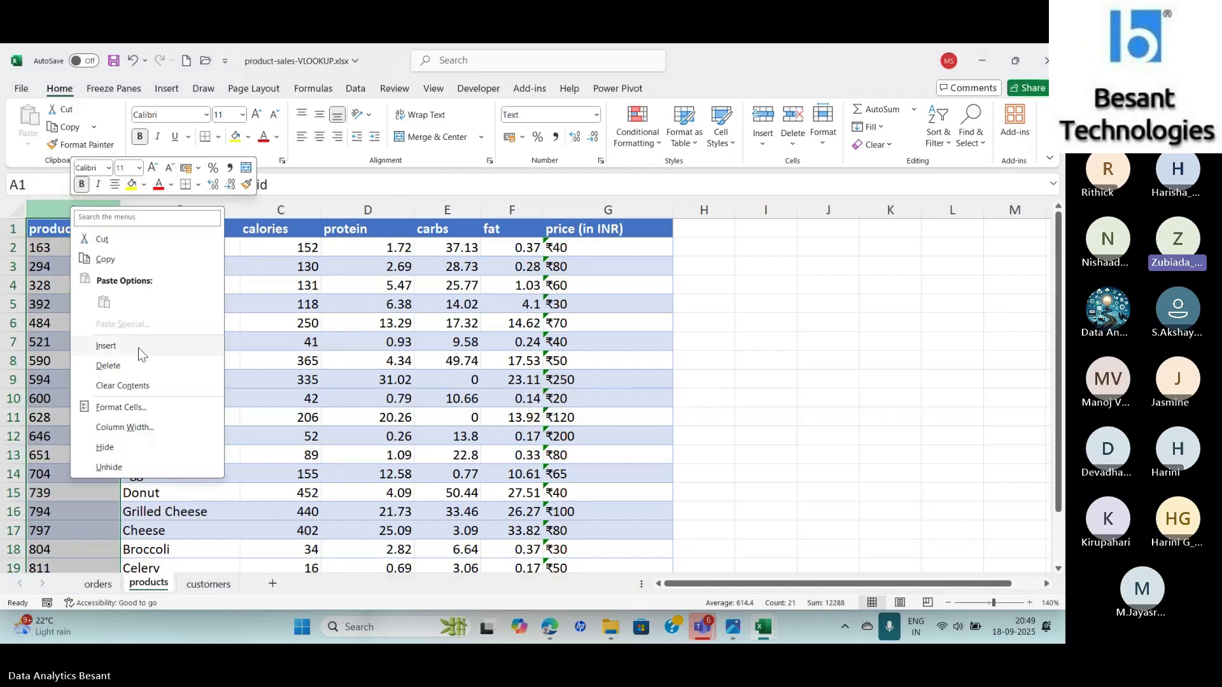
{"action": "left_click", "coordinate": [108, 347]}
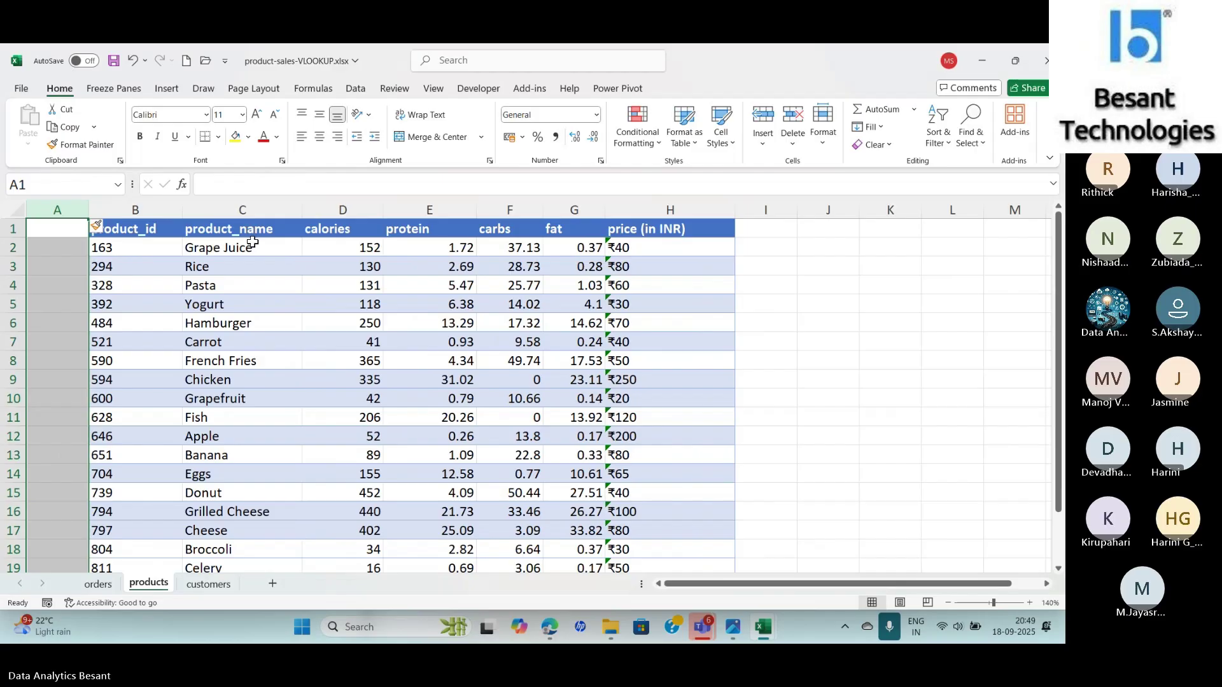
Step: Copy the product_name column, including its header, into the blank column starting at A1
{"action": "left_click", "coordinate": [239, 229]}
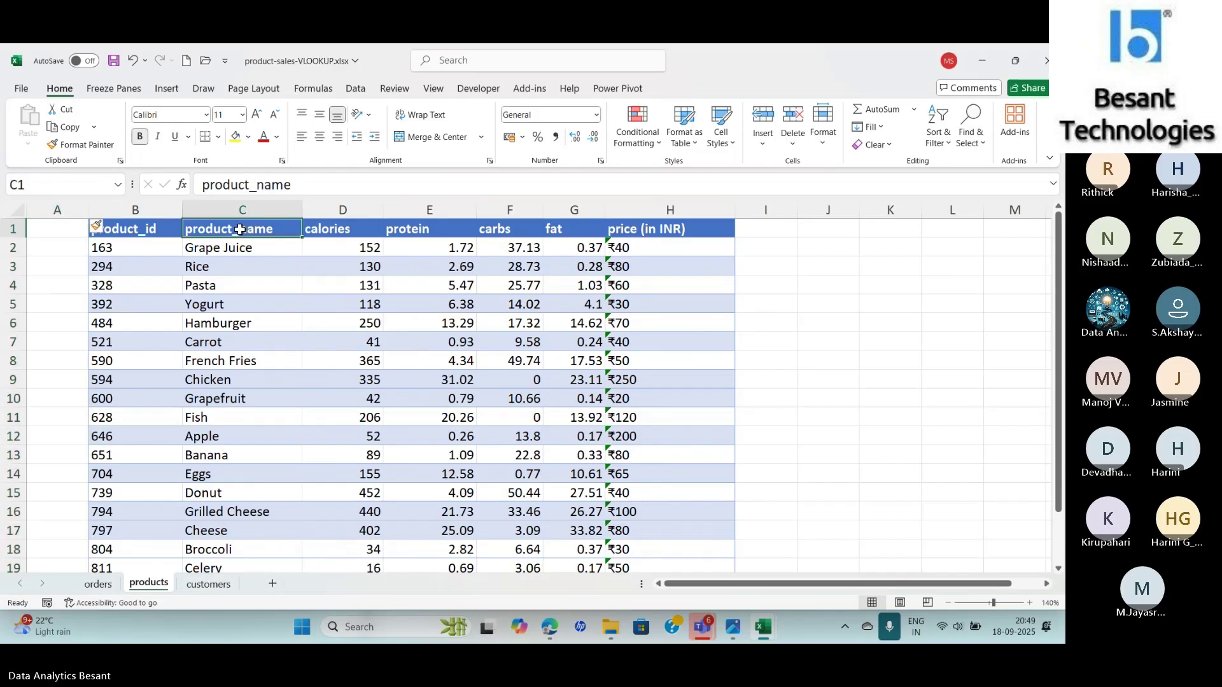
{"action": "key", "text": "ctrl+shift+Down"}
{"action": "scroll", "coordinate": [239, 318], "scroll_direction": "up", "scroll_amount": 2}
{"action": "key", "text": "ctrl+c"}
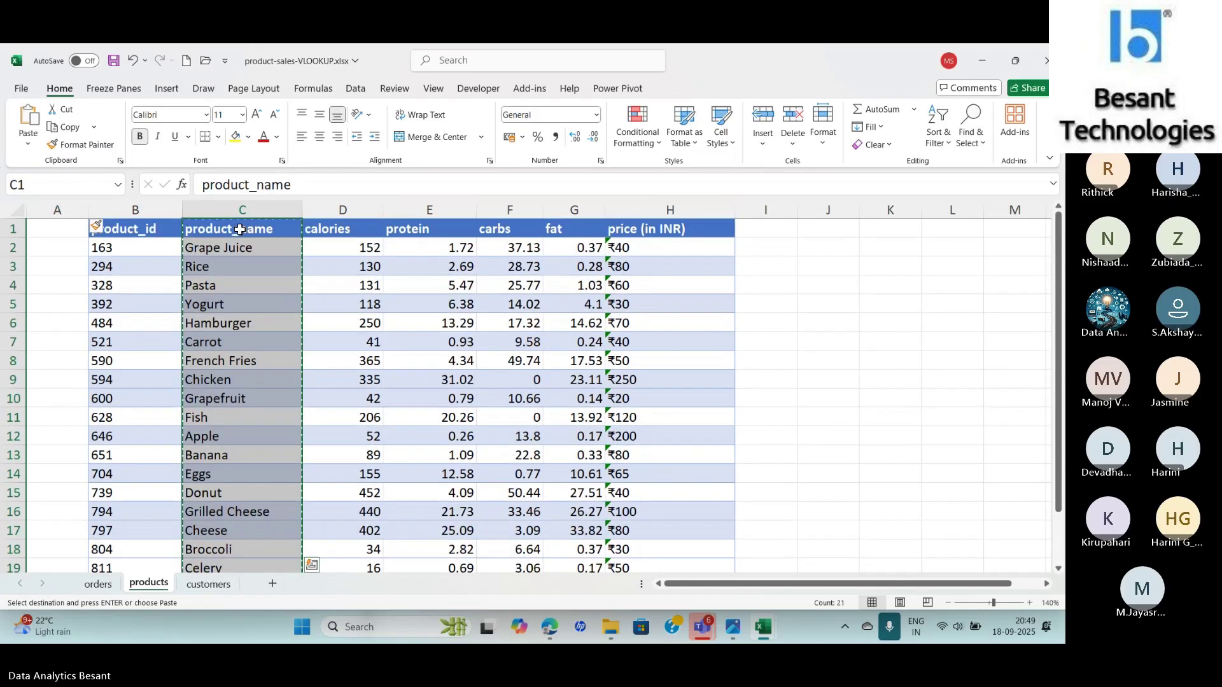
{"action": "left_click", "coordinate": [49, 232]}
{"action": "key", "text": "ctrl+v"}
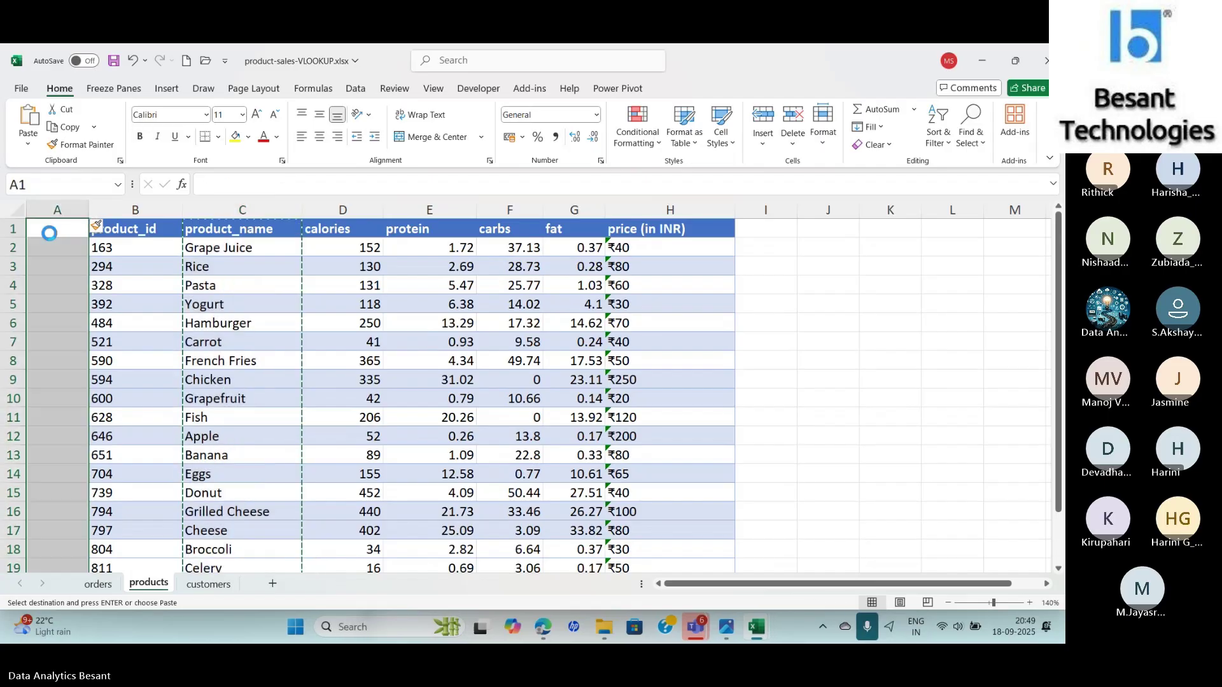
Step: Delete the original product_name column C from the products sheet
{"action": "left_click", "coordinate": [241, 210]}
{"action": "right_click", "coordinate": [241, 211]}
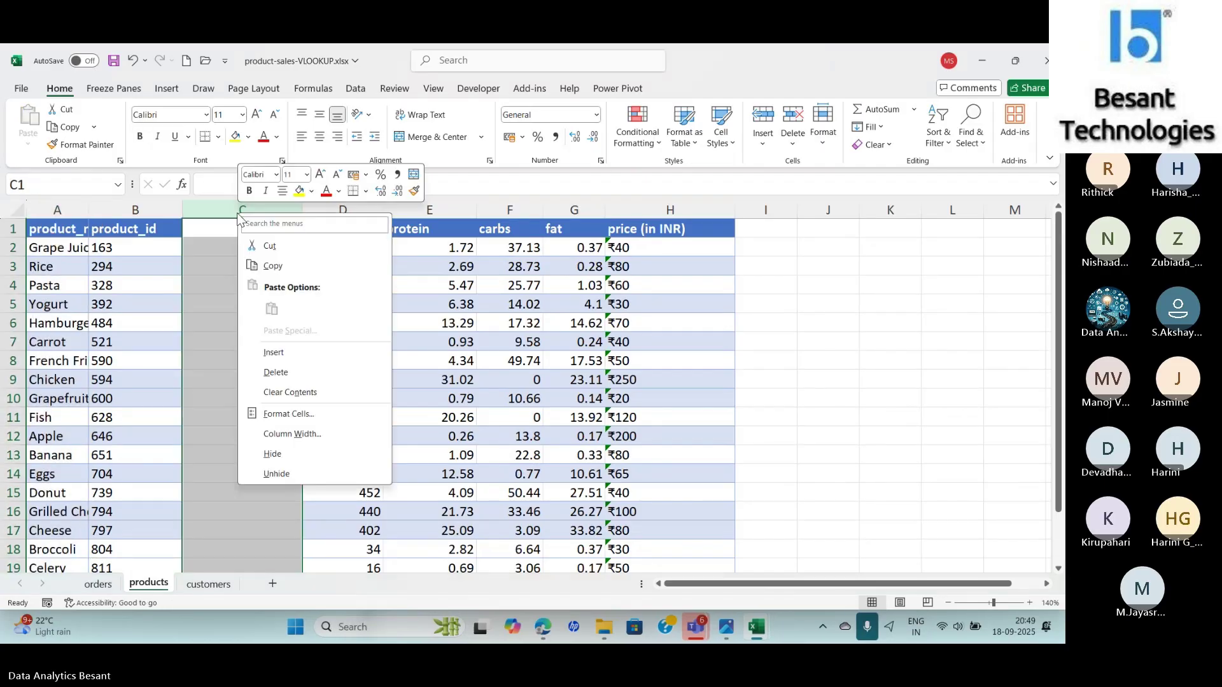
{"action": "left_click", "coordinate": [275, 372]}
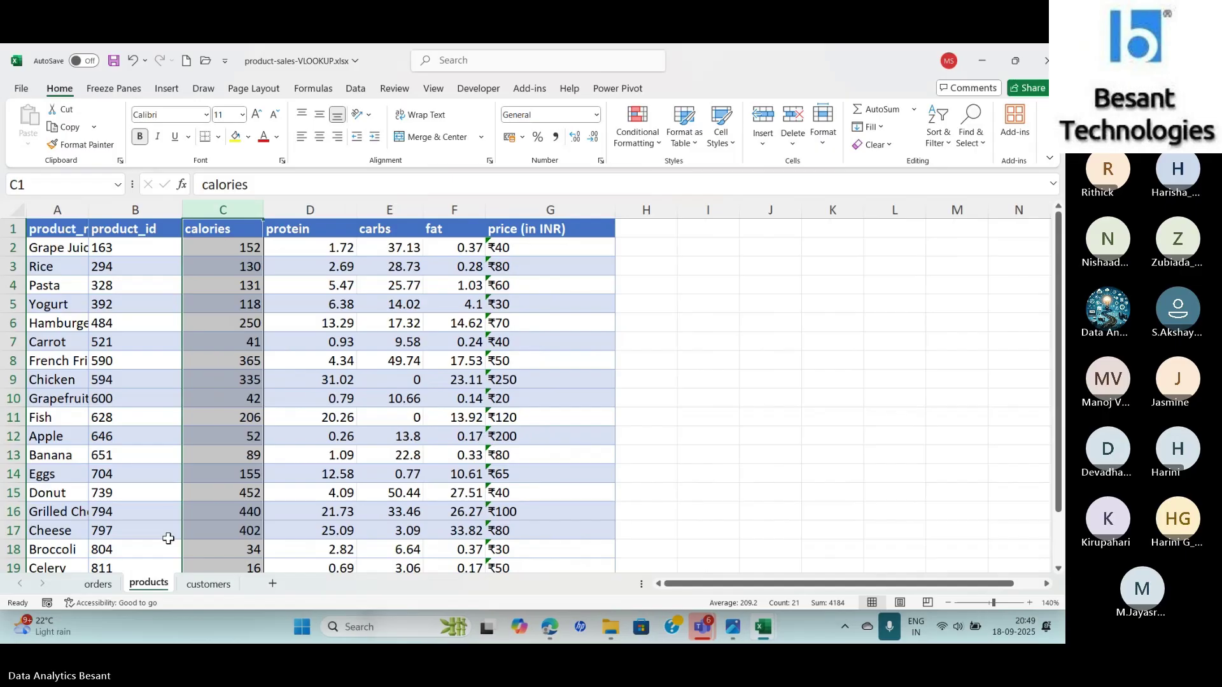
Step: Compare the lookup results and F2 formula on the orders sheet with the rearranged columns on the products sheet
{"action": "left_click", "coordinate": [98, 584]}
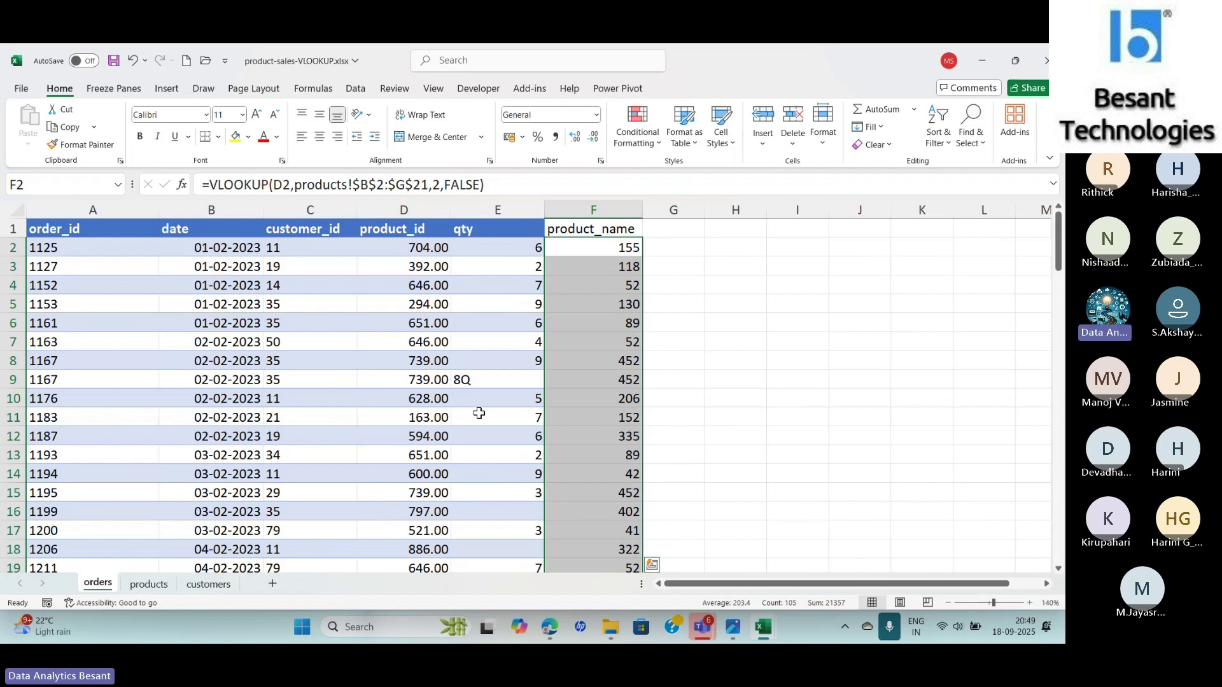
{"action": "left_click", "coordinate": [143, 590]}
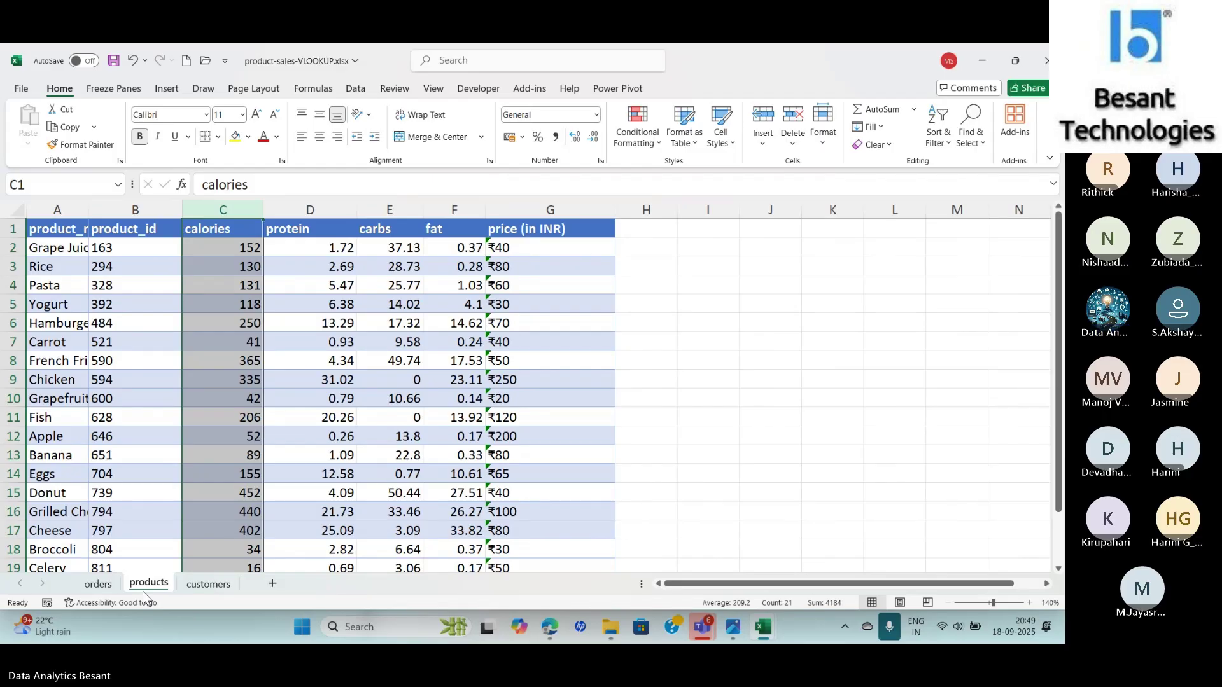
{"action": "left_click", "coordinate": [99, 586]}
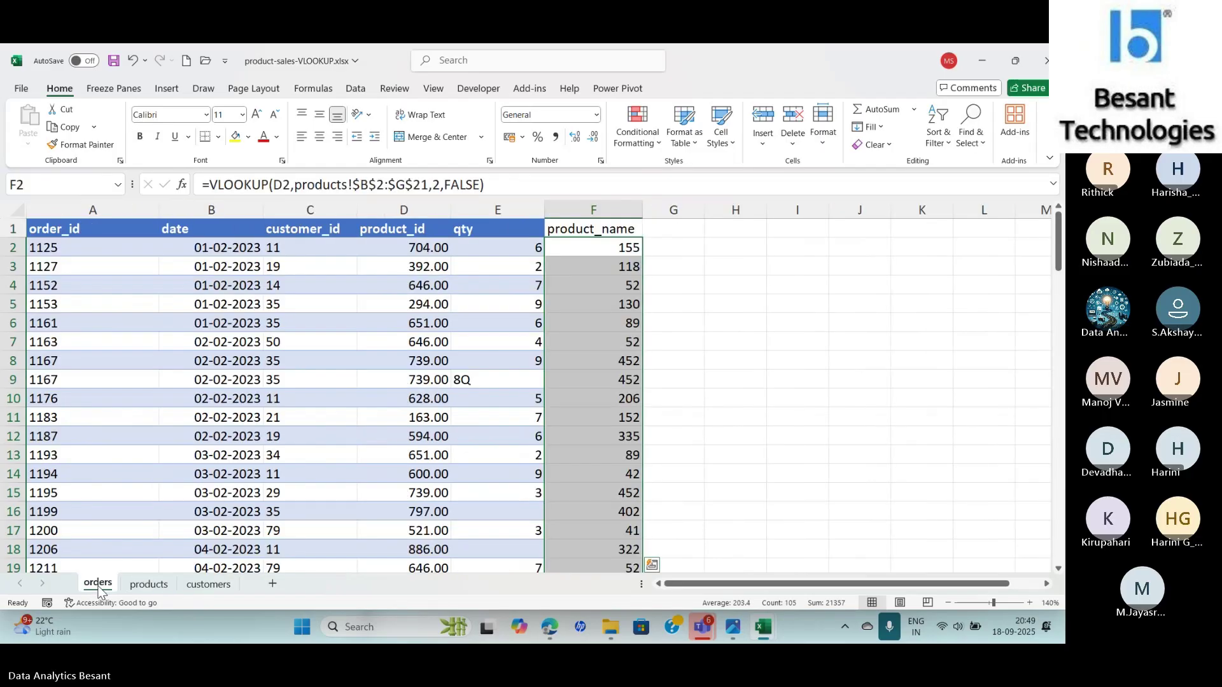
{"action": "left_click", "coordinate": [135, 591]}
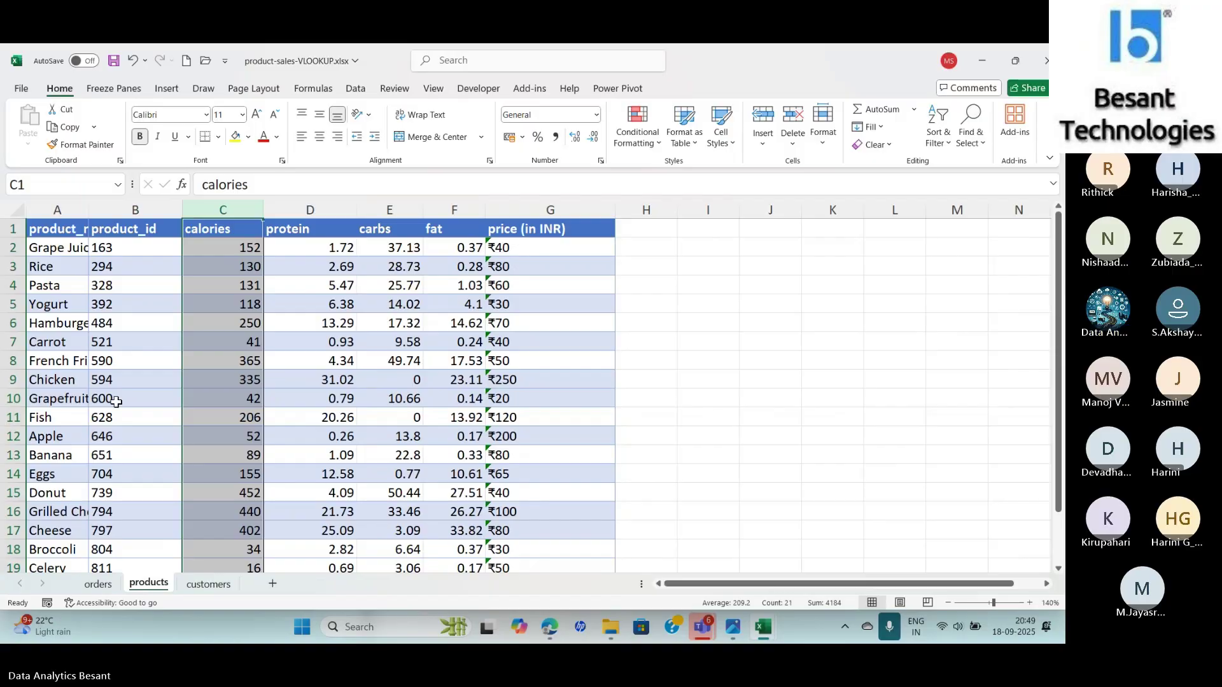
{"action": "left_click", "coordinate": [99, 584]}
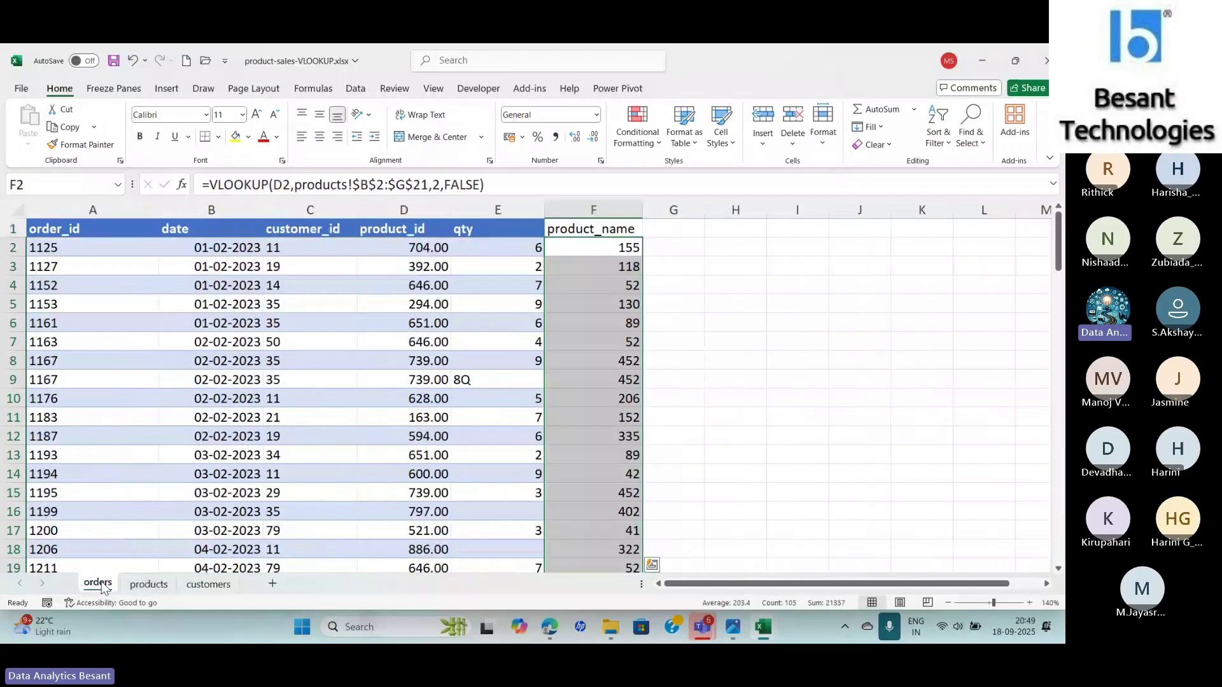
{"action": "left_click", "coordinate": [582, 248]}
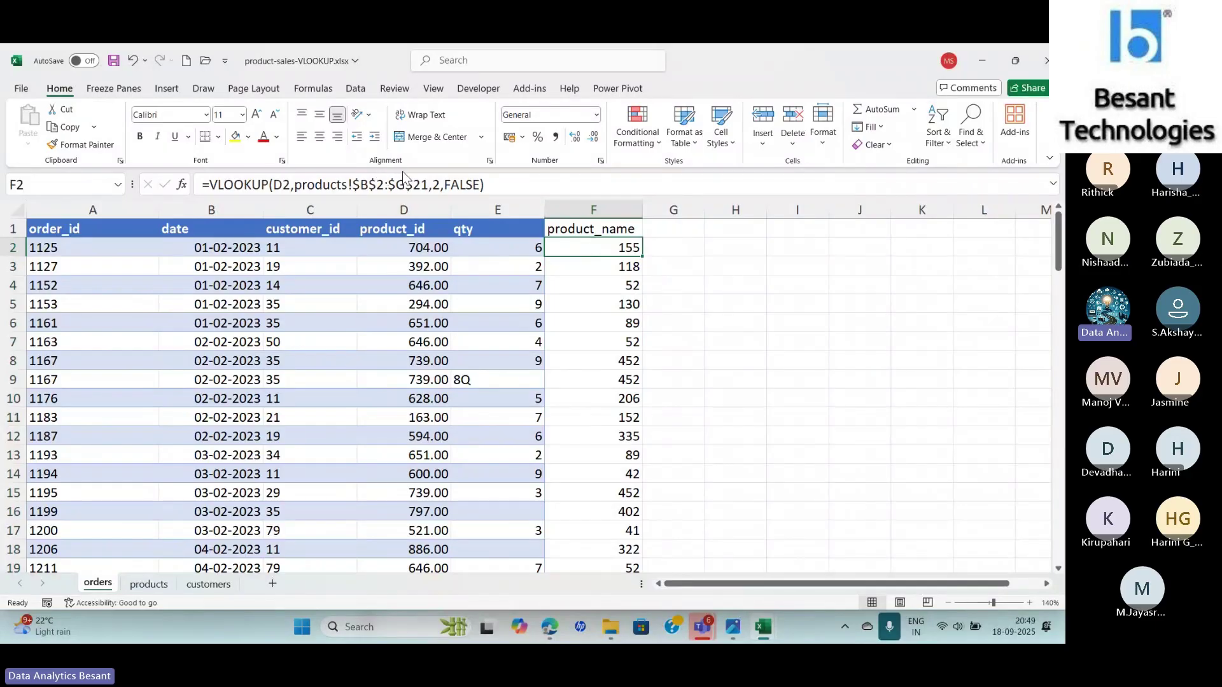
{"action": "left_click", "coordinate": [151, 584]}
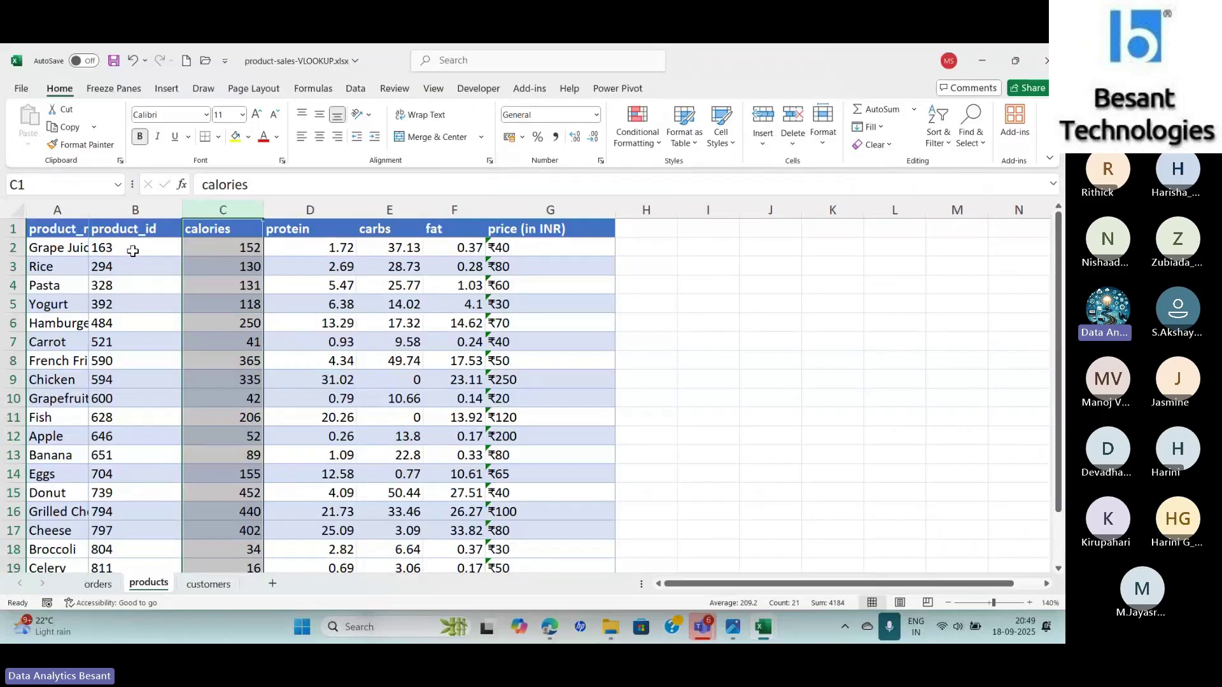
Step: Change the table range in the F2 formula on the orders sheet to products!$A$2:$G$21
{"action": "left_click", "coordinate": [98, 584]}
{"action": "left_click", "coordinate": [368, 184]}
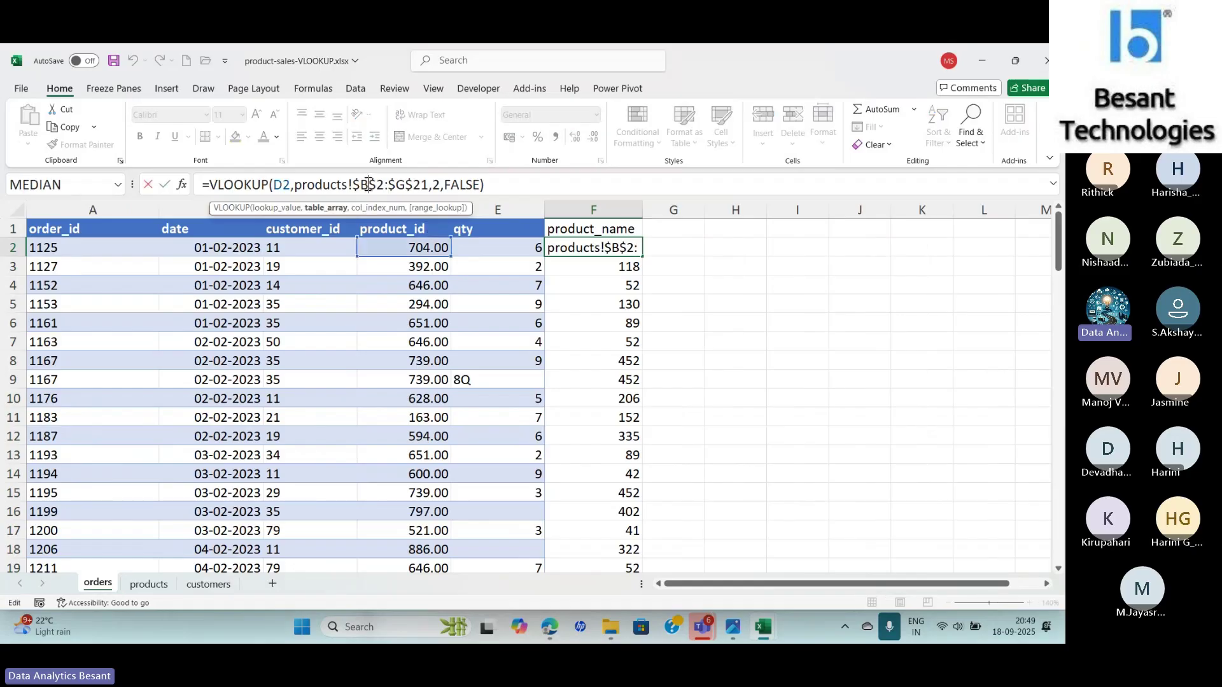
{"action": "key", "text": "BackSpace"}
{"action": "type", "text": "B"}
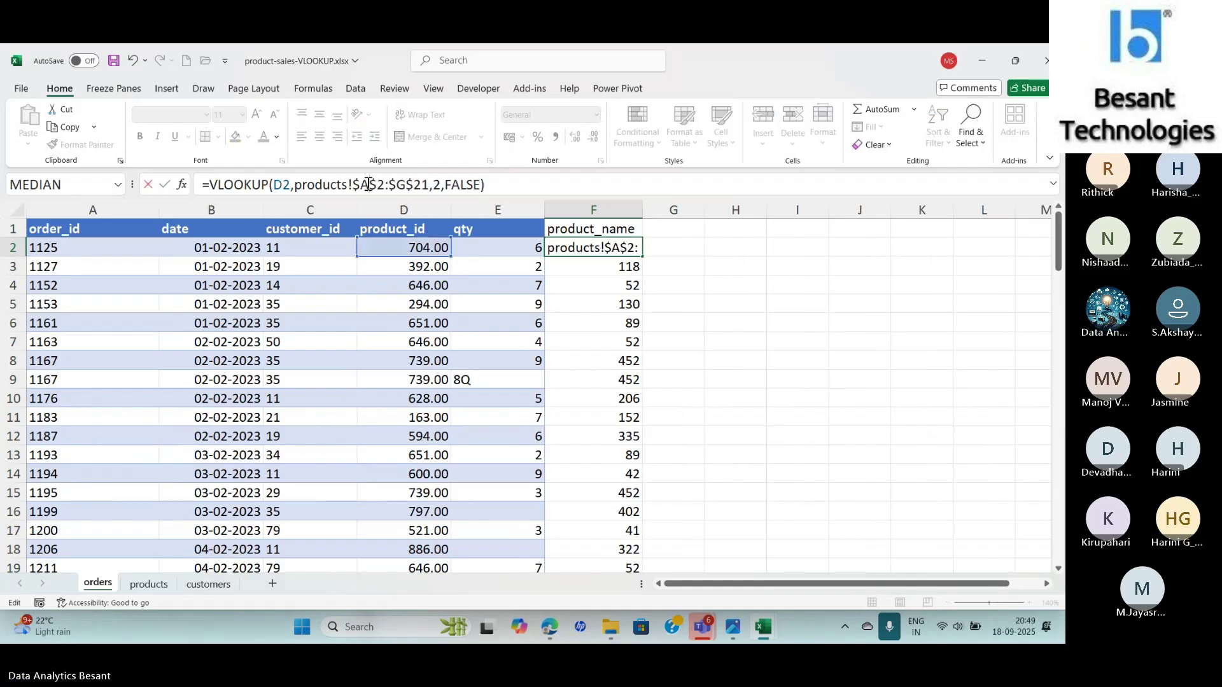
{"action": "key", "text": "Return"}
Step: Fill the revised F2 formula down the product_name column and check it against the column order on the products sheet
{"action": "left_click", "coordinate": [593, 248]}
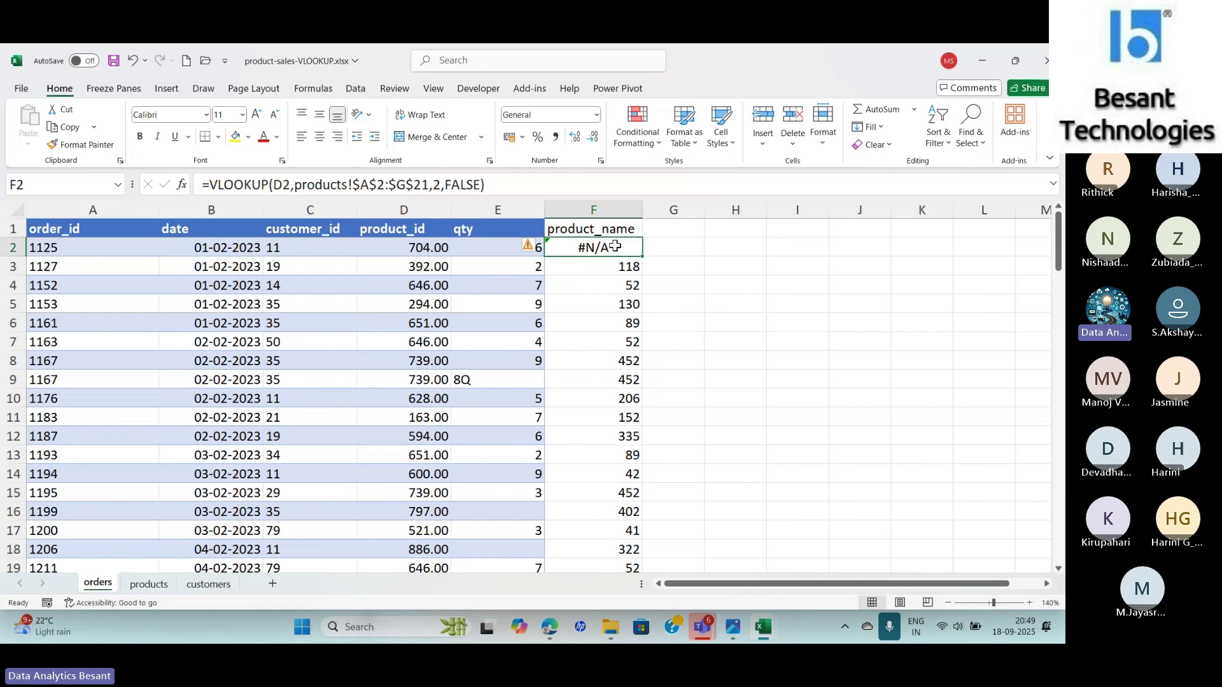
{"action": "double_click", "coordinate": [643, 257]}
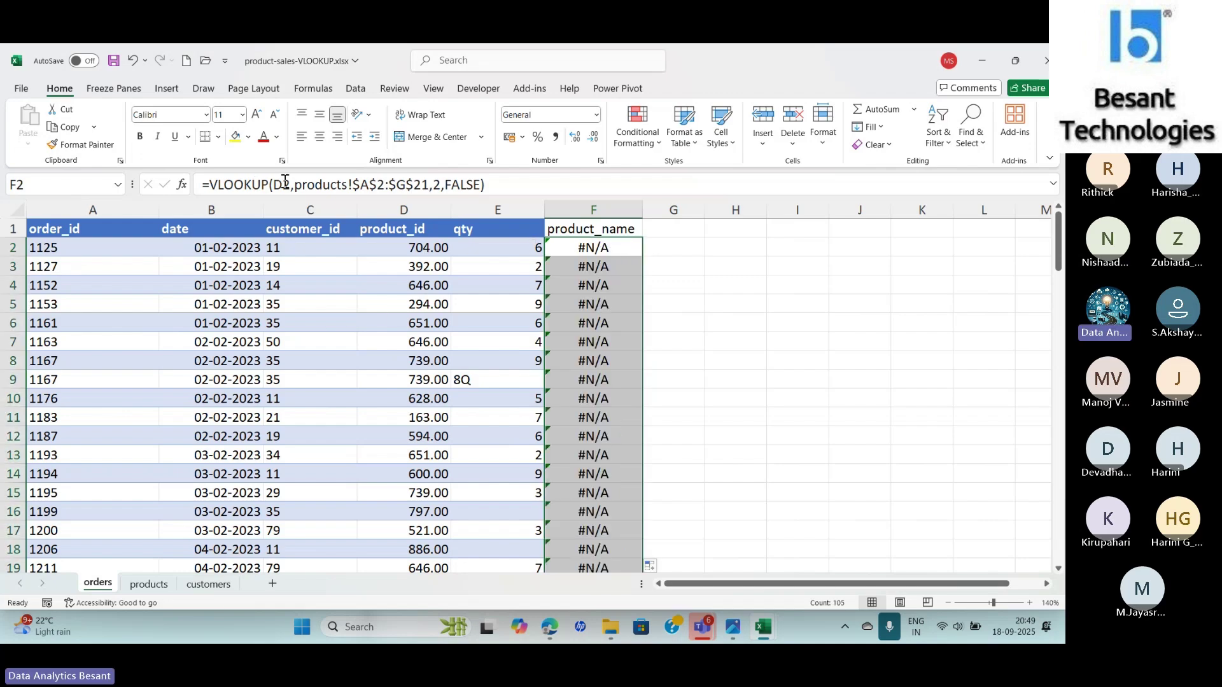
{"action": "left_click", "coordinate": [149, 584]}
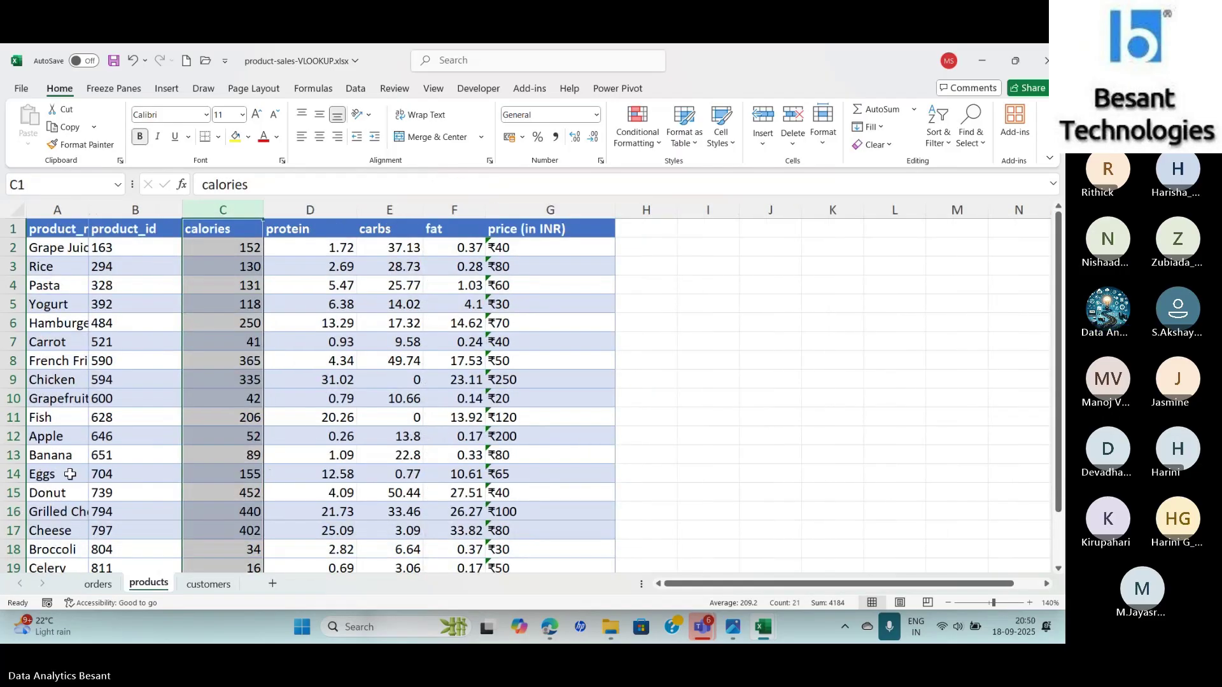
{"action": "left_click", "coordinate": [98, 584]}
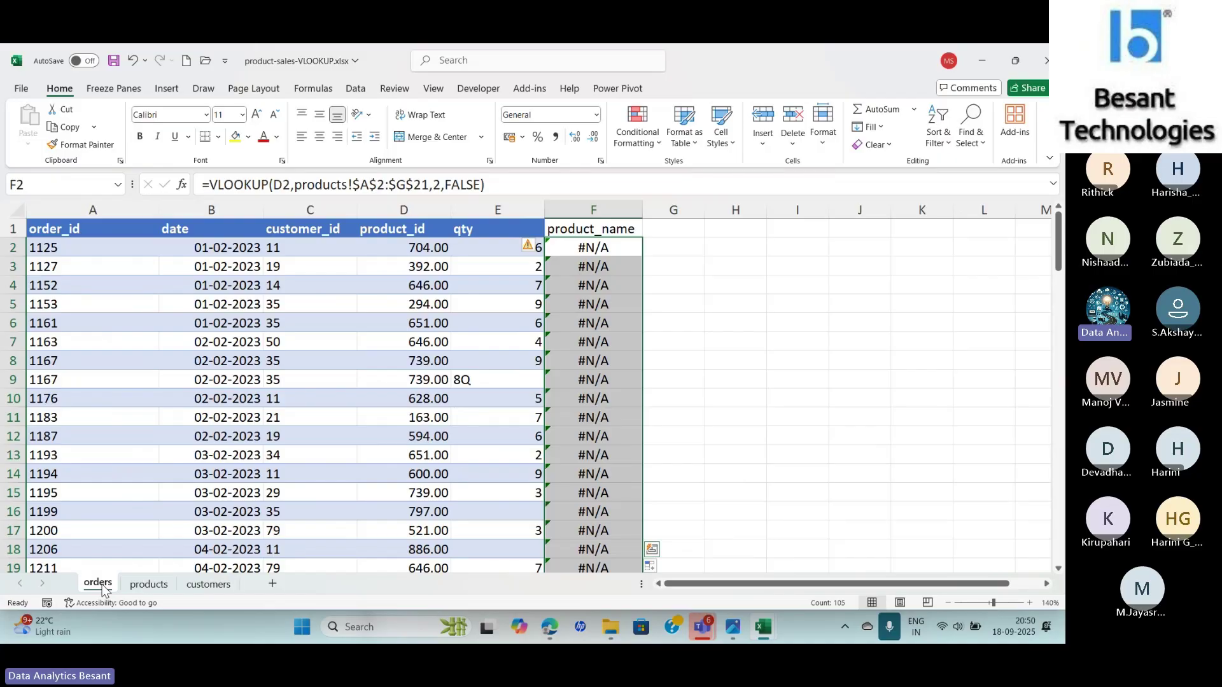
Step: Compare the $A$2:$G$21 table range used in the orders lookup with where product_id sits on the products sheet
{"action": "left_click", "coordinate": [150, 584]}
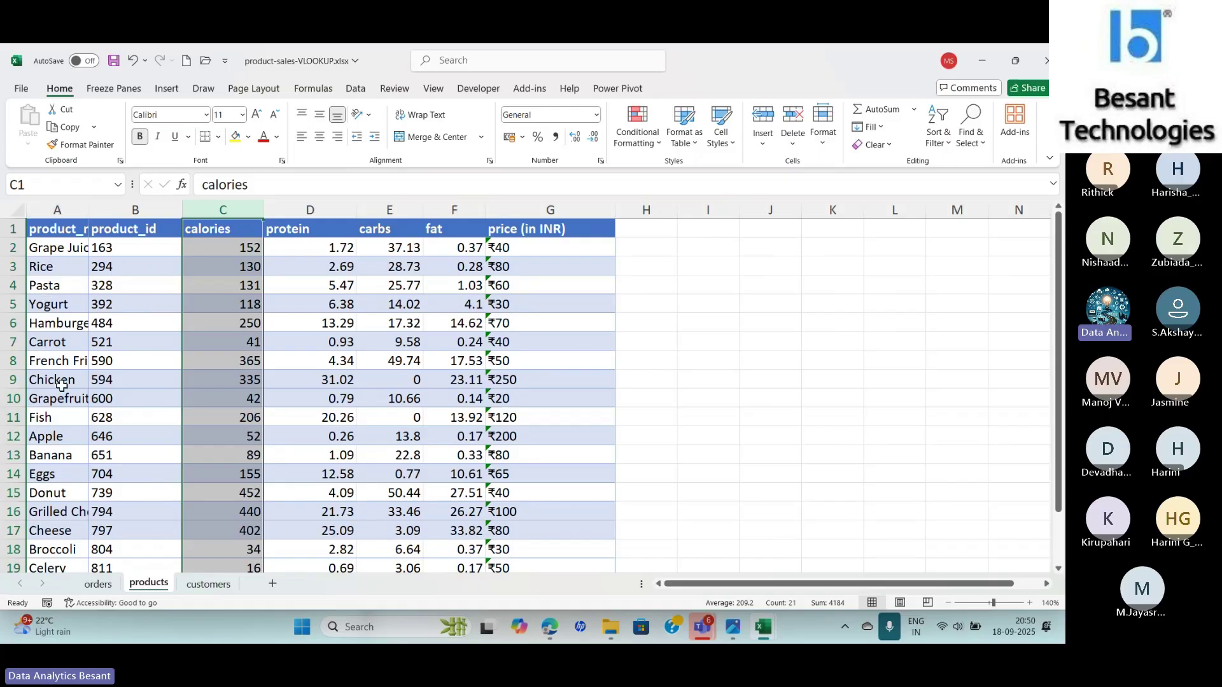
{"action": "left_click", "coordinate": [98, 583]}
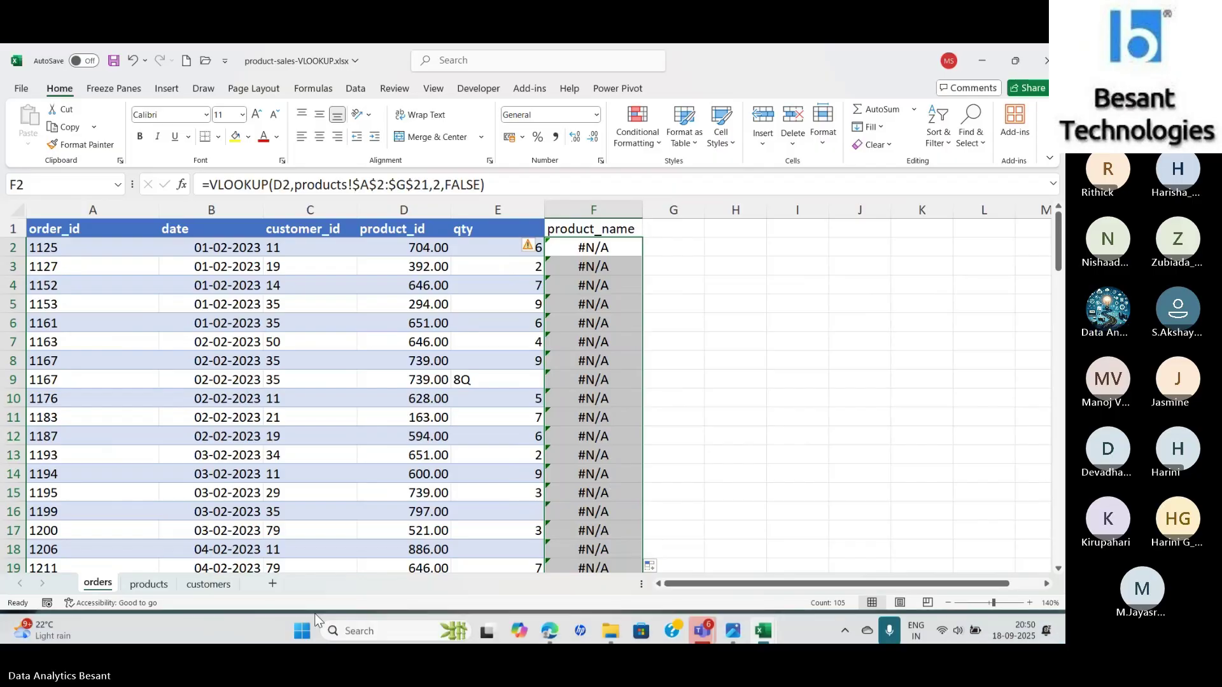
{"action": "left_click", "coordinate": [148, 584]}
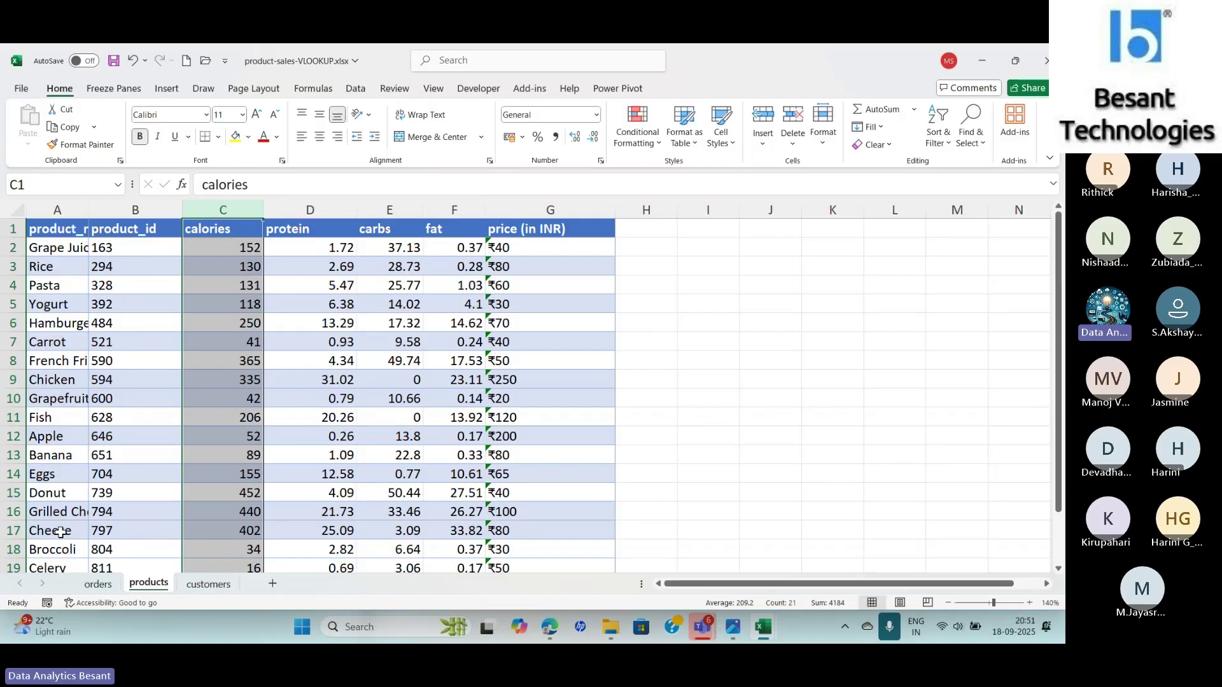
{"action": "left_click", "coordinate": [98, 584]}
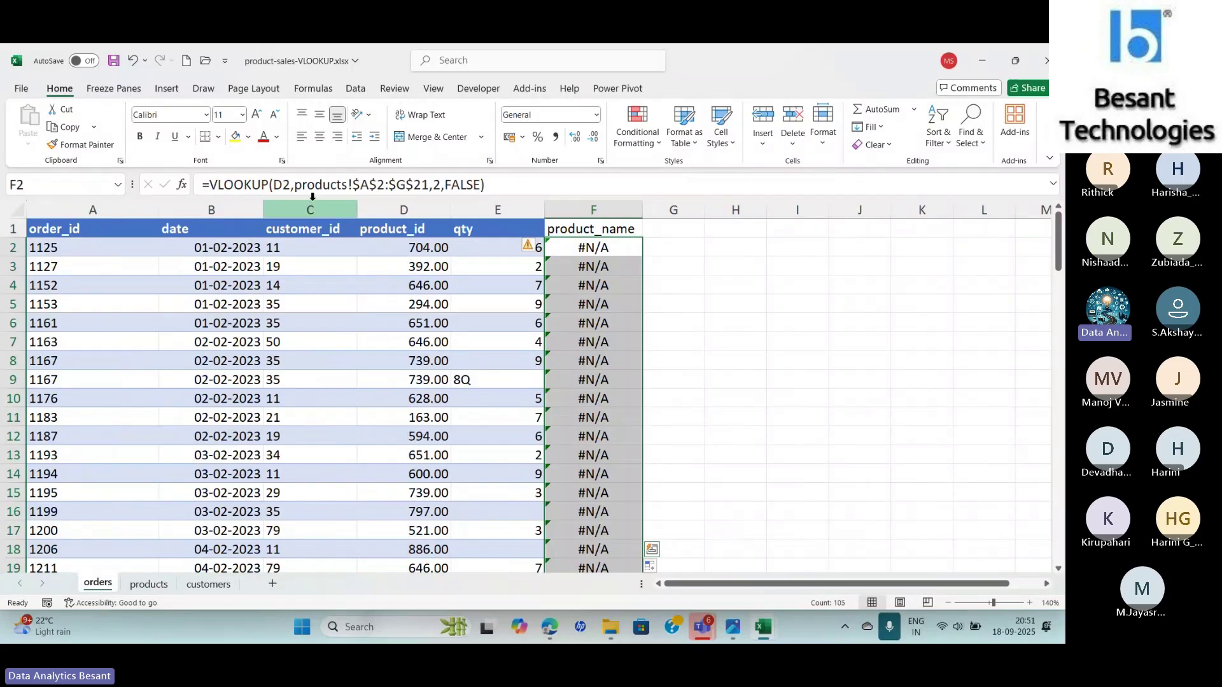
{"action": "left_click", "coordinate": [153, 584]}
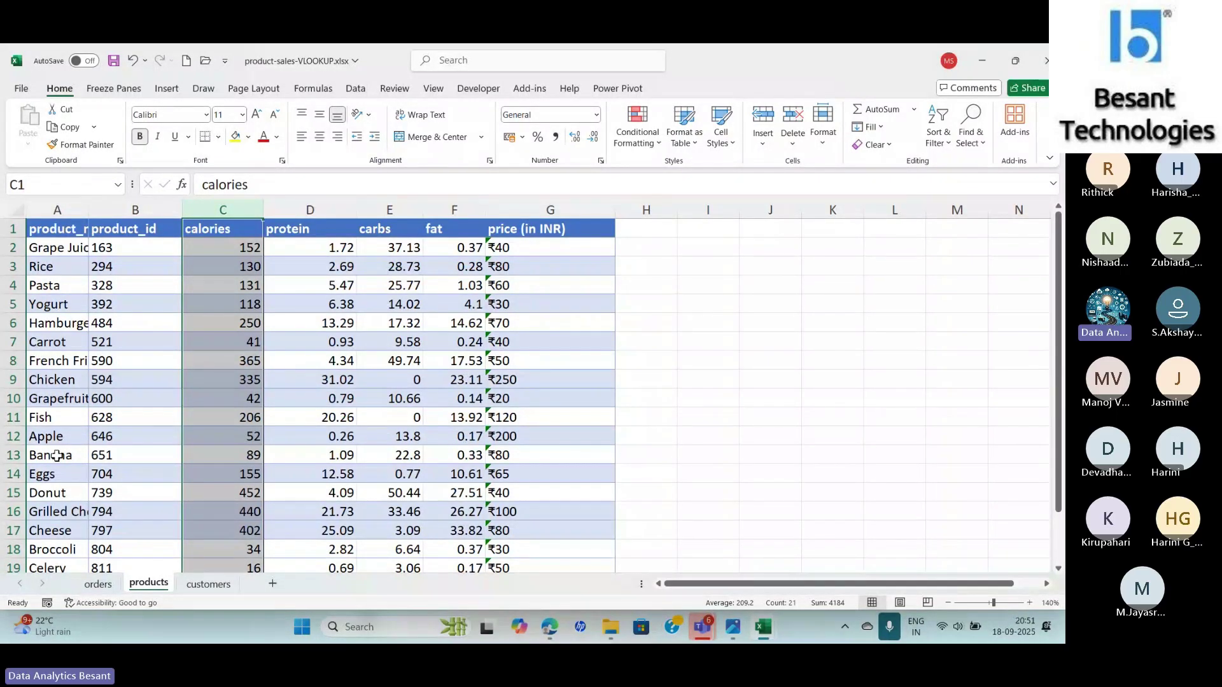
Step: Change the F2 table range on the orders sheet to products!$B$2:$G$21 and fill the formula down the product_name column
{"action": "left_click", "coordinate": [98, 584]}
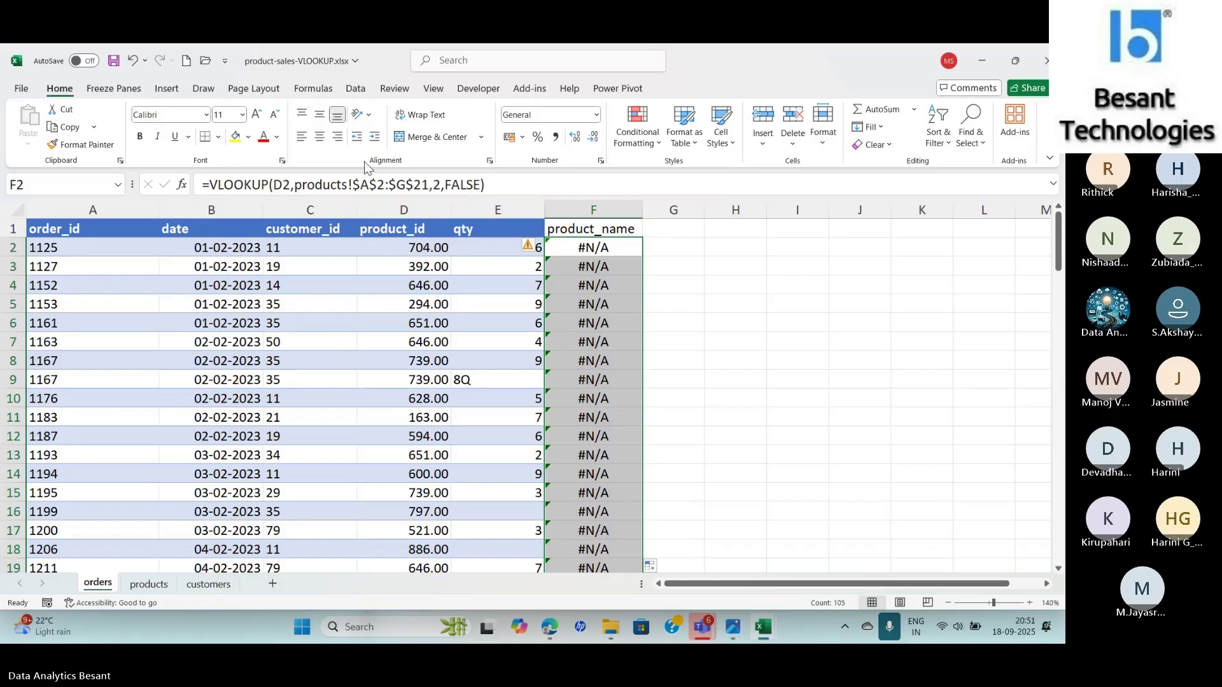
{"action": "left_click", "coordinate": [369, 184]}
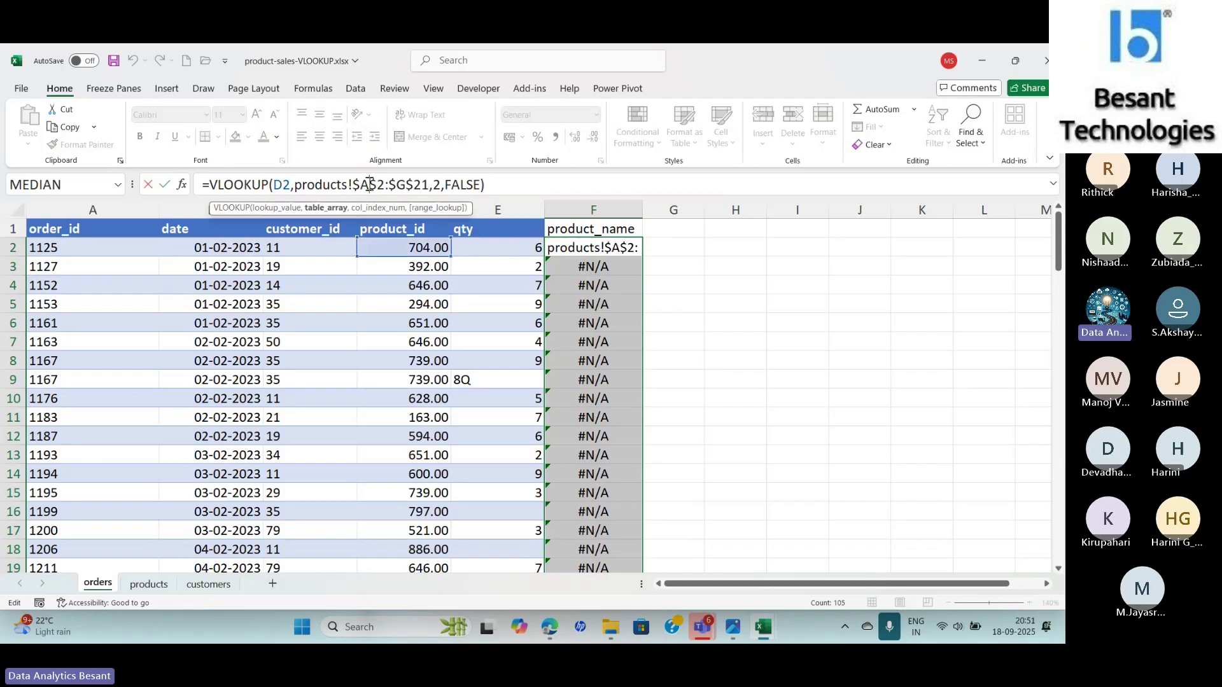
{"action": "key", "text": "BackSpace"}
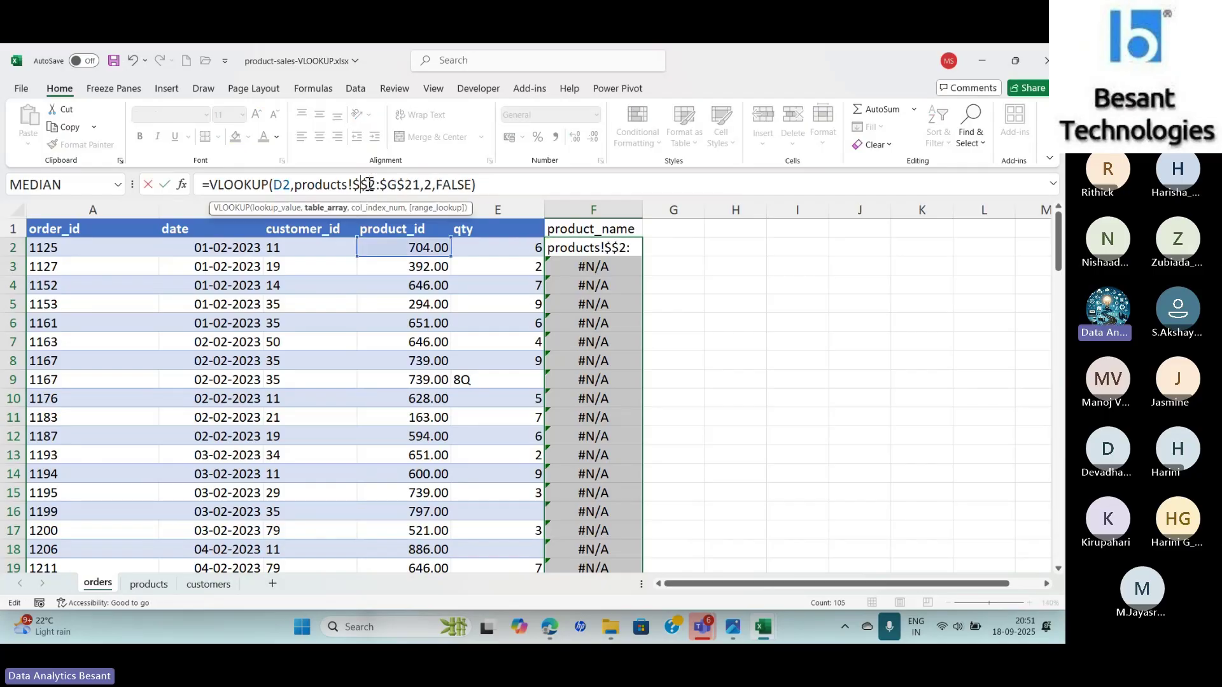
{"action": "type", "text": "b"}
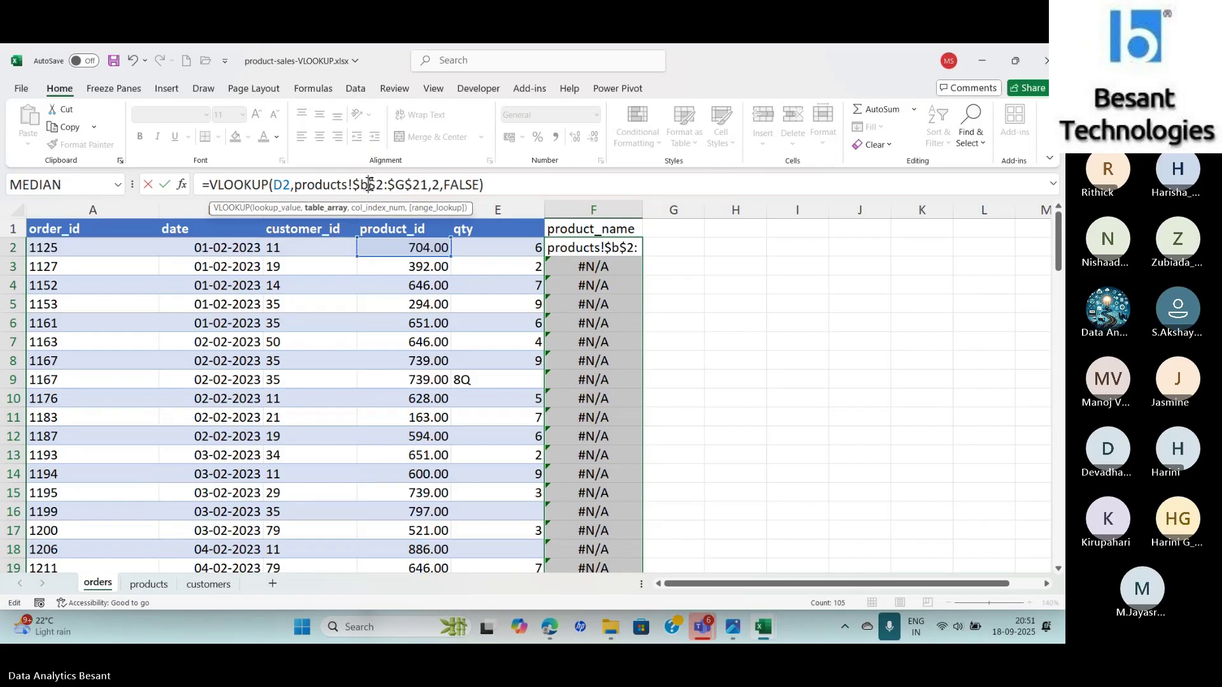
{"action": "key", "text": "Return"}
{"action": "left_click", "coordinate": [617, 248]}
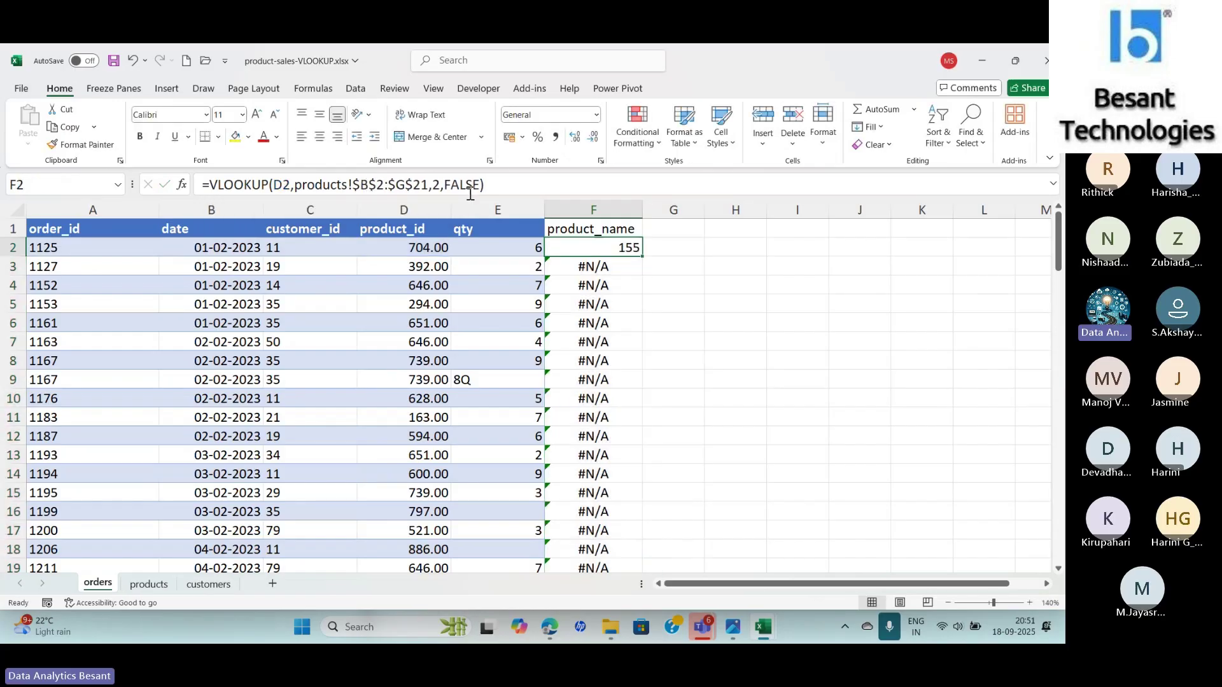
{"action": "left_click_drag", "start_coordinate": [643, 257], "coordinate": [642, 257]}
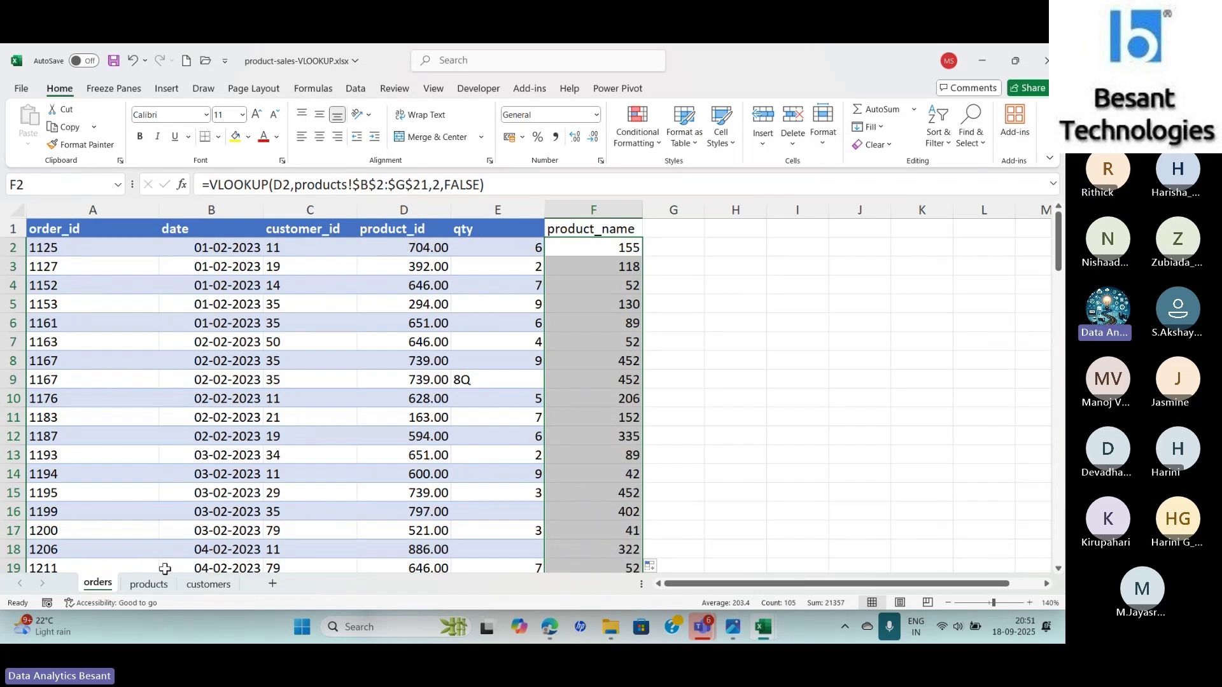
Step: Check the column order on the products sheet, and clear all VLOOKUP formulas below the product_name header on the orders sheet
{"action": "left_click", "coordinate": [149, 584]}
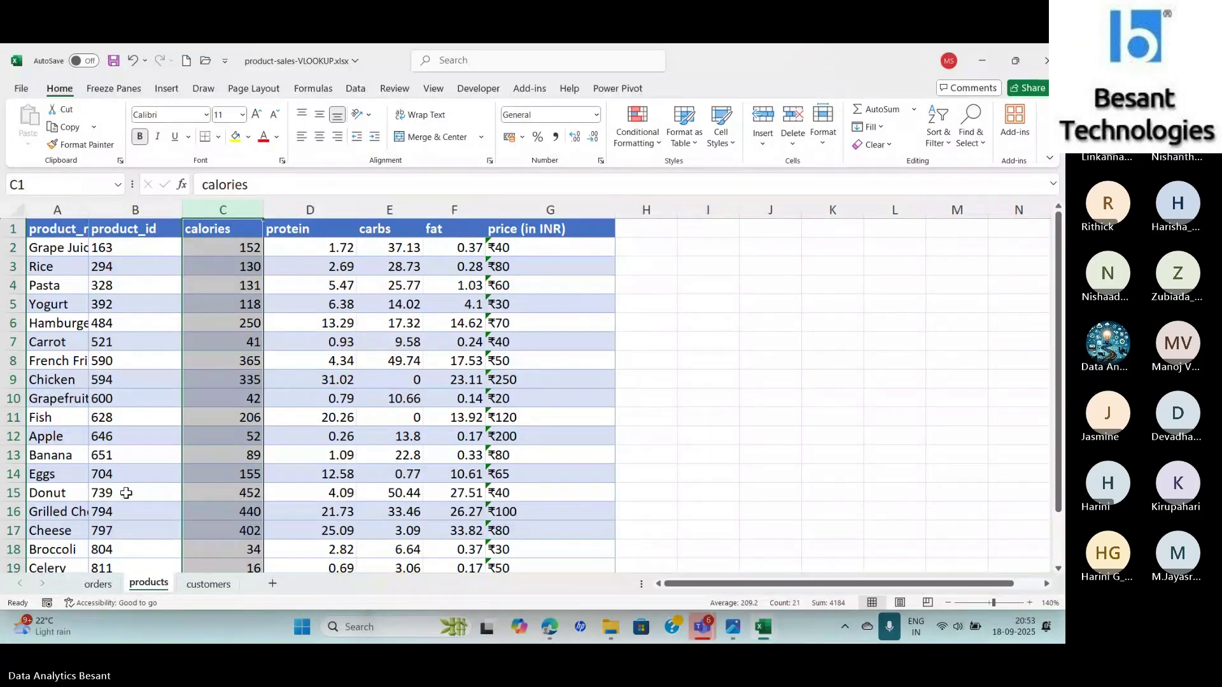
{"action": "left_click", "coordinate": [97, 583]}
{"action": "left_click", "coordinate": [593, 247]}
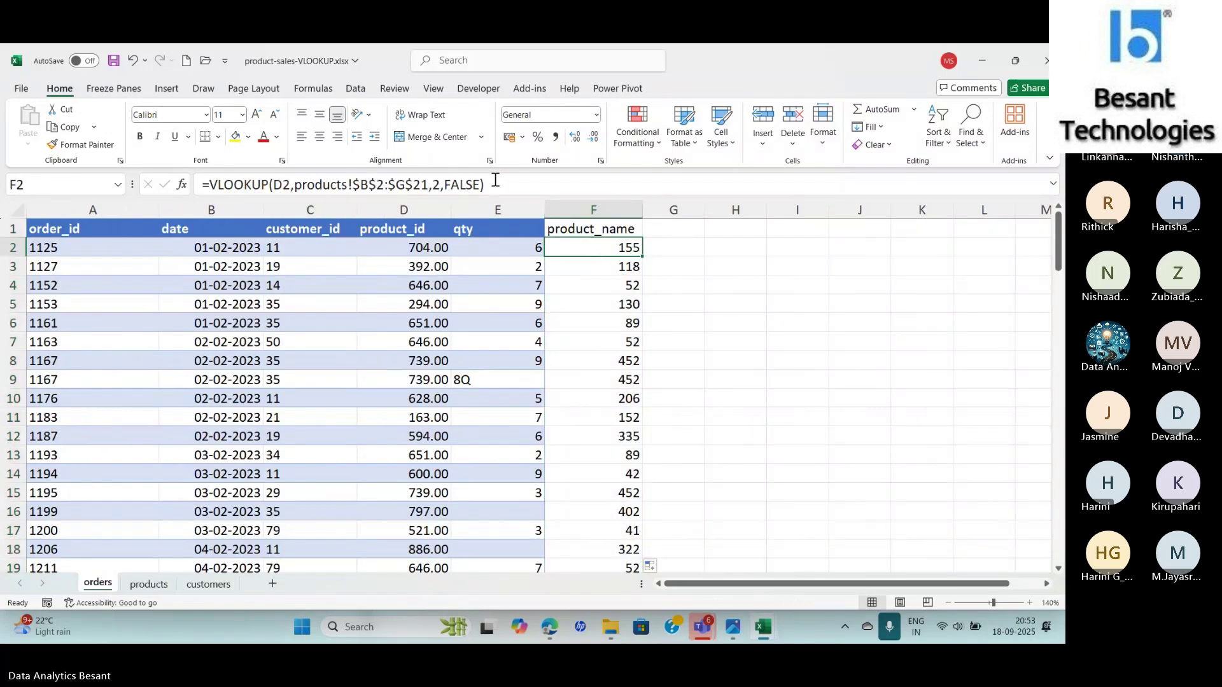
{"action": "key", "text": "shift+Down"}
{"action": "key", "text": "Down"}
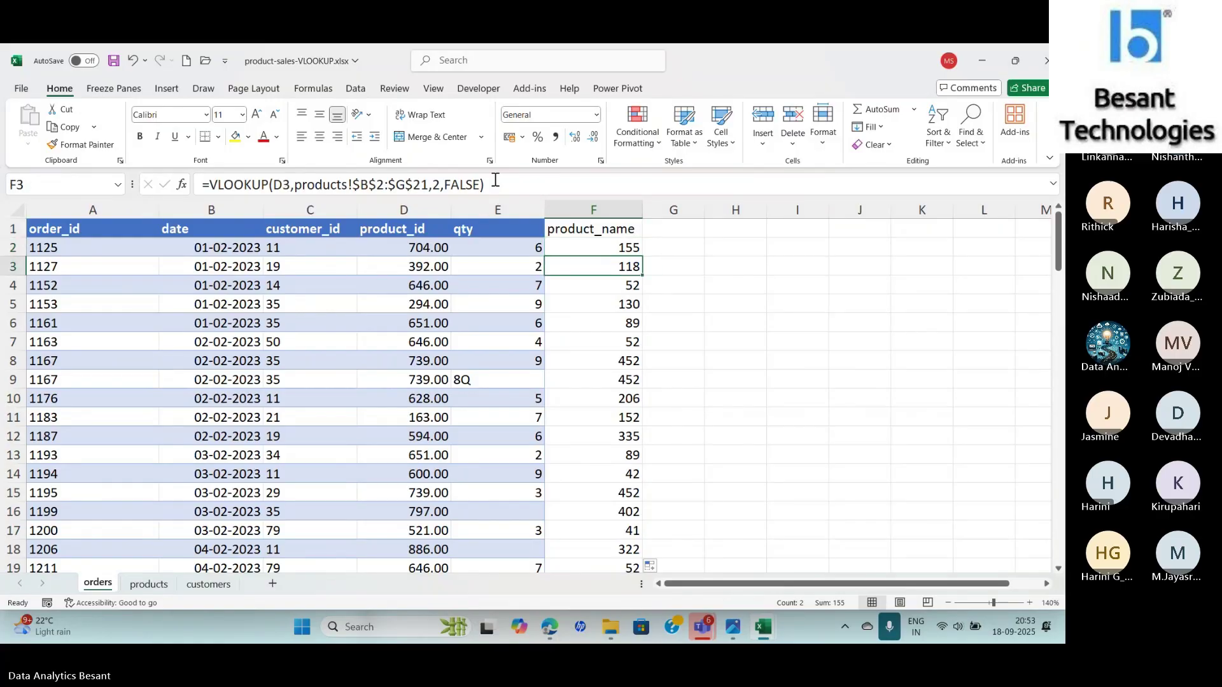
{"action": "key", "text": "Up"}
{"action": "key", "text": "ctrl+shift+Down"}
{"action": "key", "text": "Delete"}
{"action": "key", "text": "ctrl+BackSpace"}
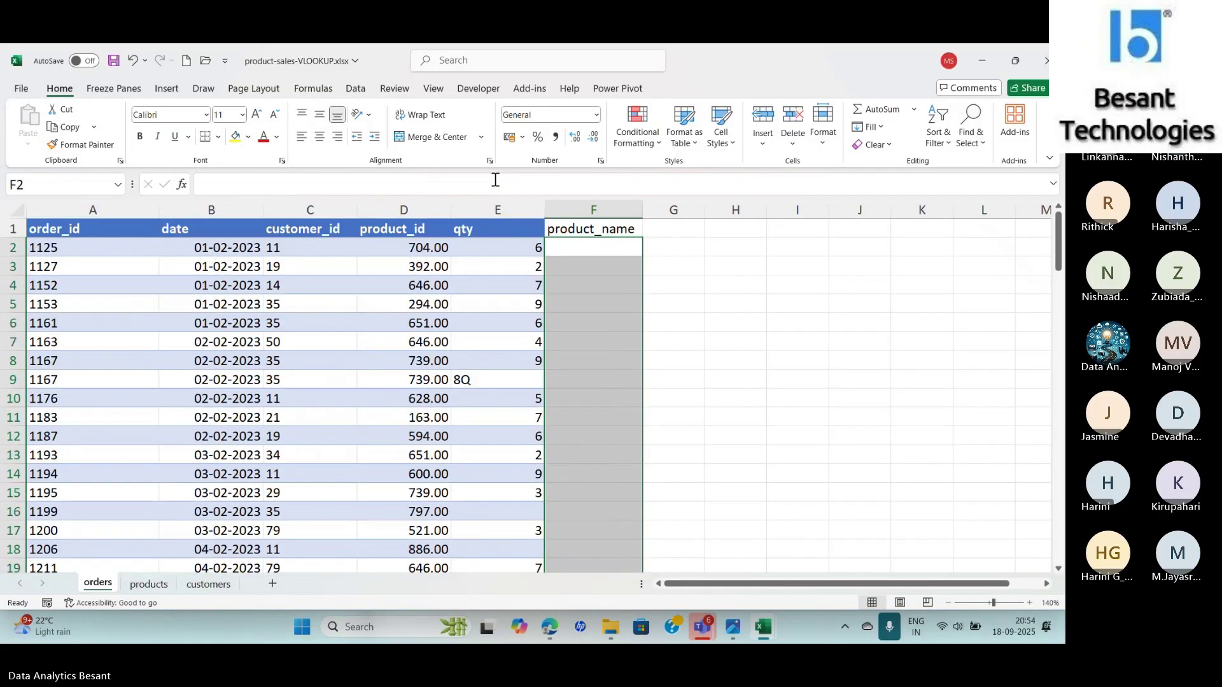
Step: Start an XLOOKUP formula in F2 of the orders sheet with its function arguments dialog, using D2 as the lookup value
{"action": "type", "text": "="}
{"action": "key", "text": "Escape"}
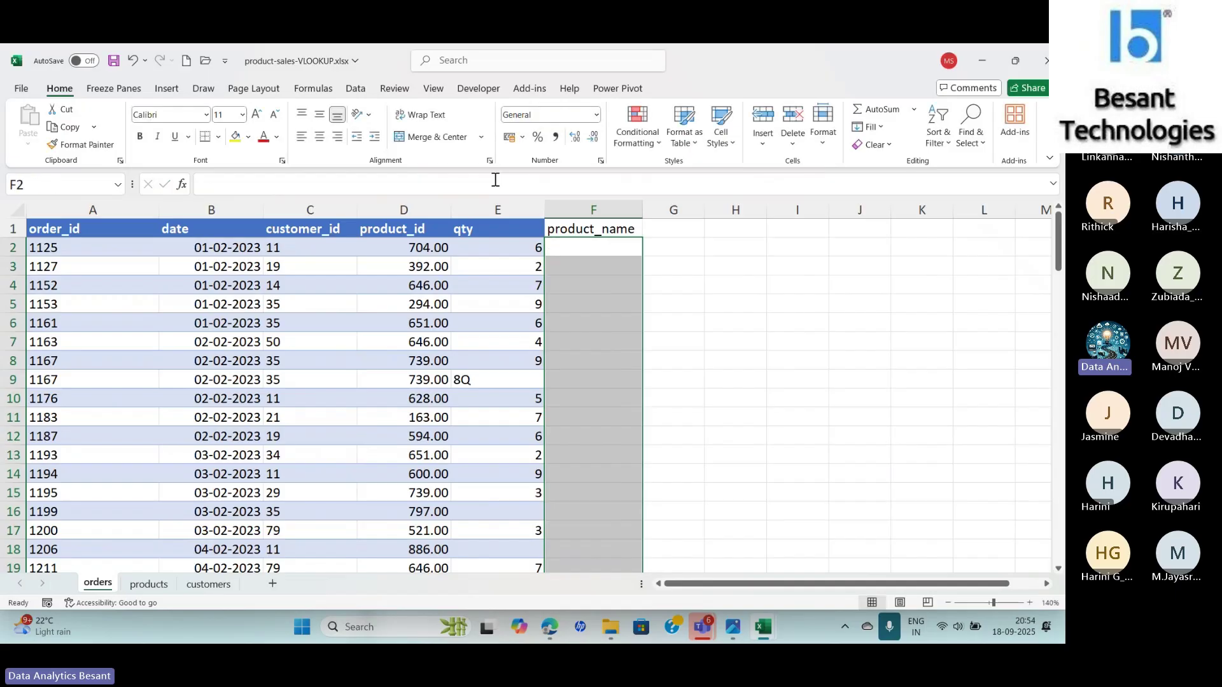
{"action": "left_click", "coordinate": [616, 251]}
{"action": "type", "text": "="}
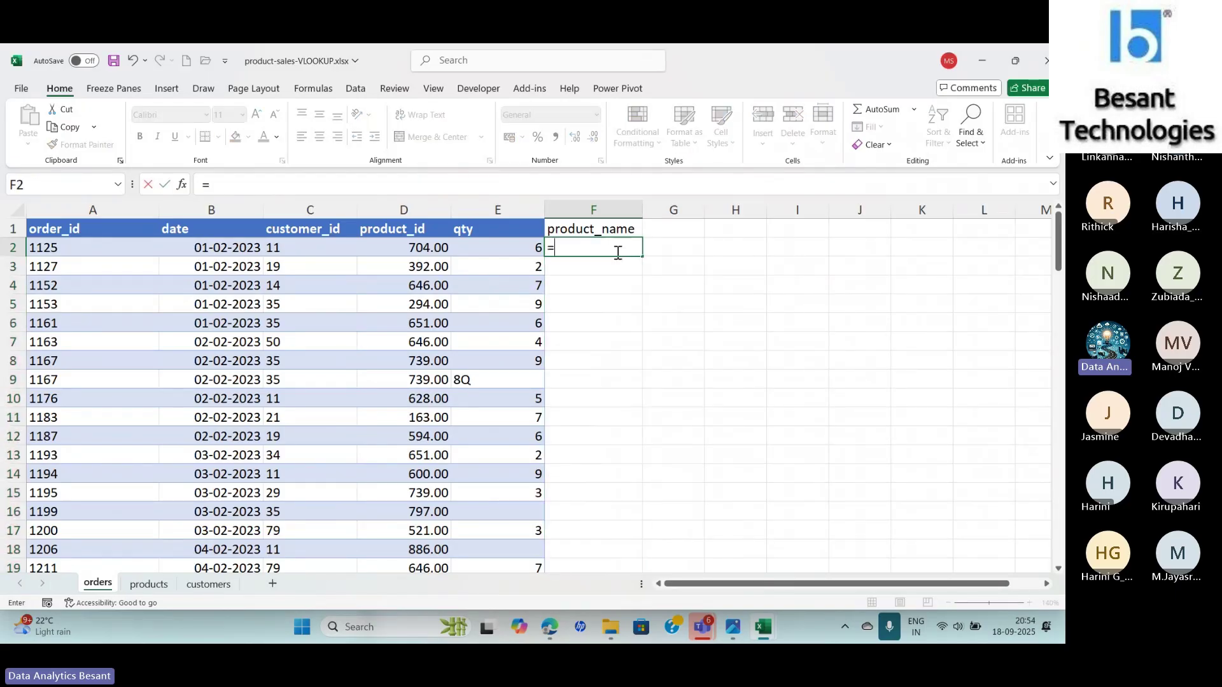
{"action": "type", "text": "XLOOKUP("}
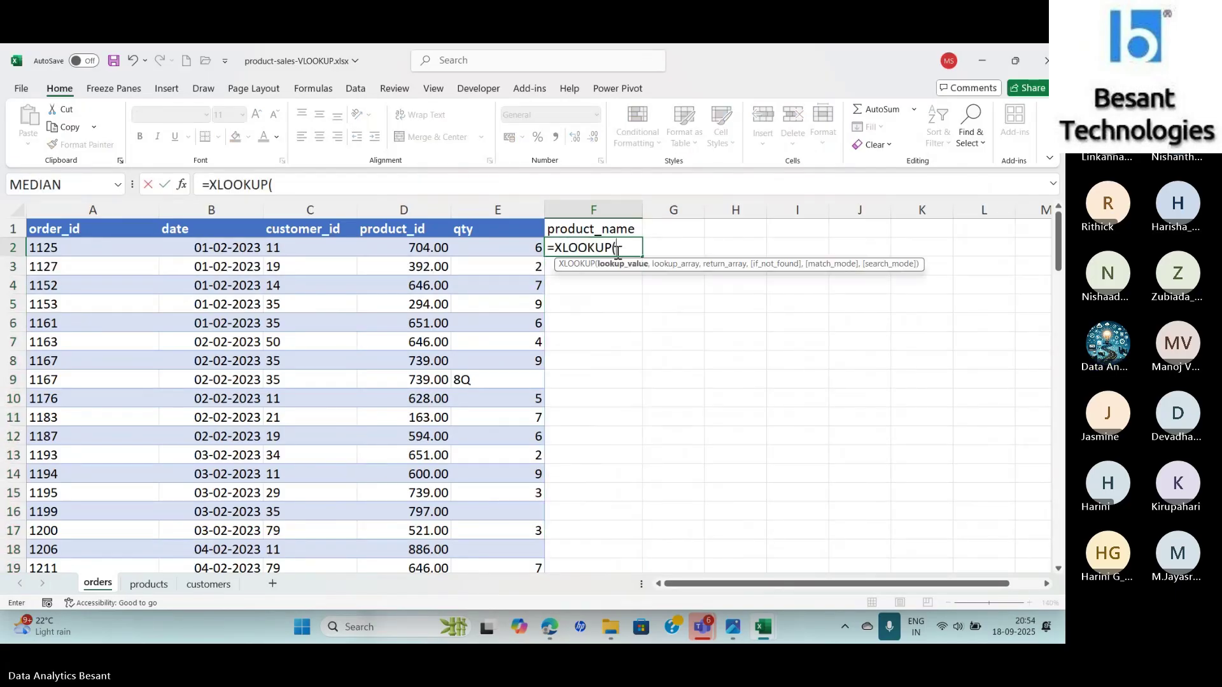
{"action": "left_click", "coordinate": [182, 184]}
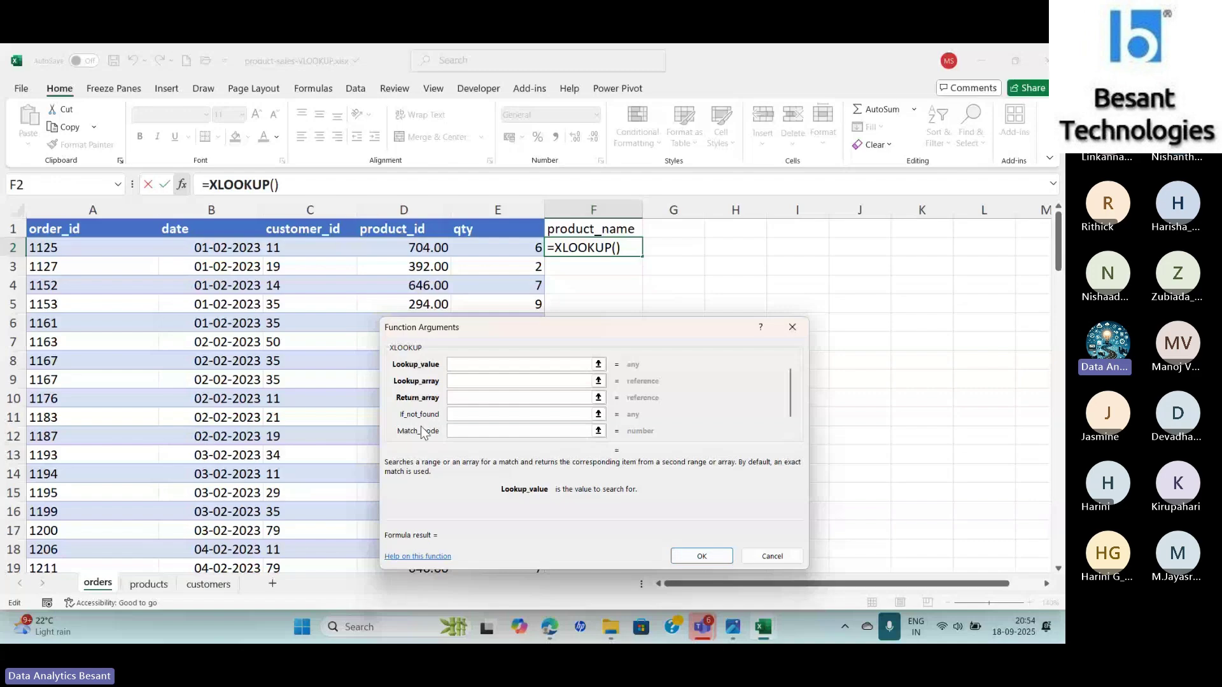
{"action": "left_click", "coordinate": [398, 249]}
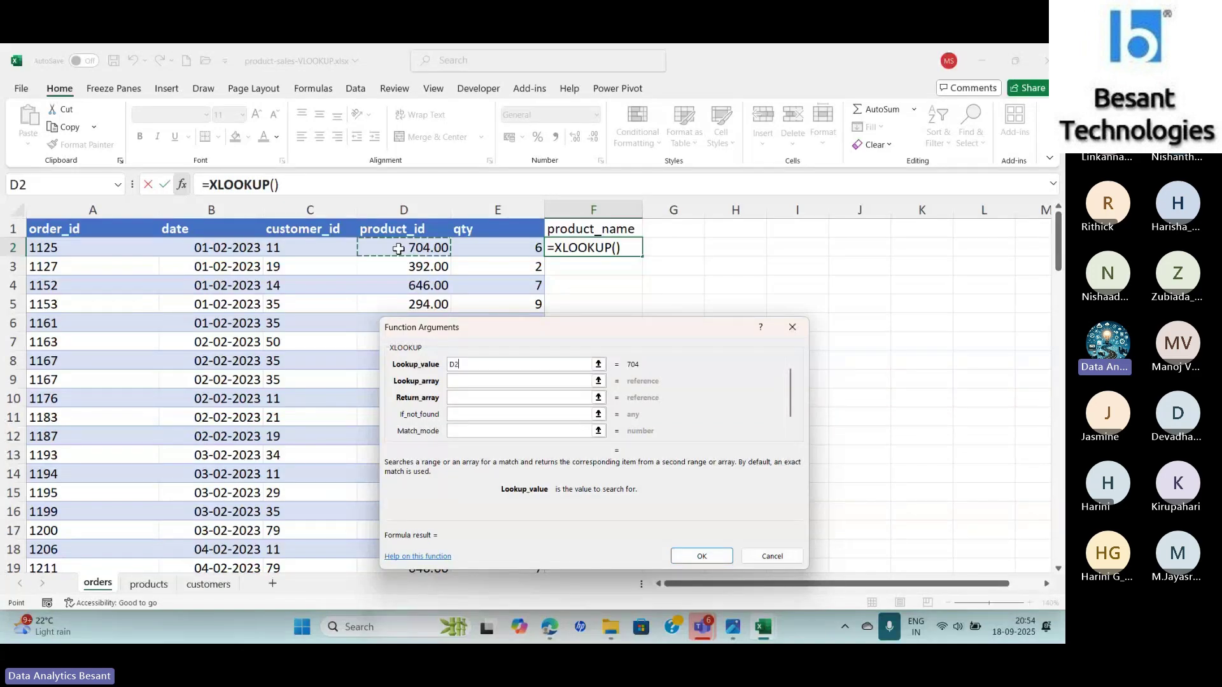
Step: Set the XLOOKUP lookup array to the whole product table, products!A2:G21
{"action": "left_click", "coordinate": [484, 387]}
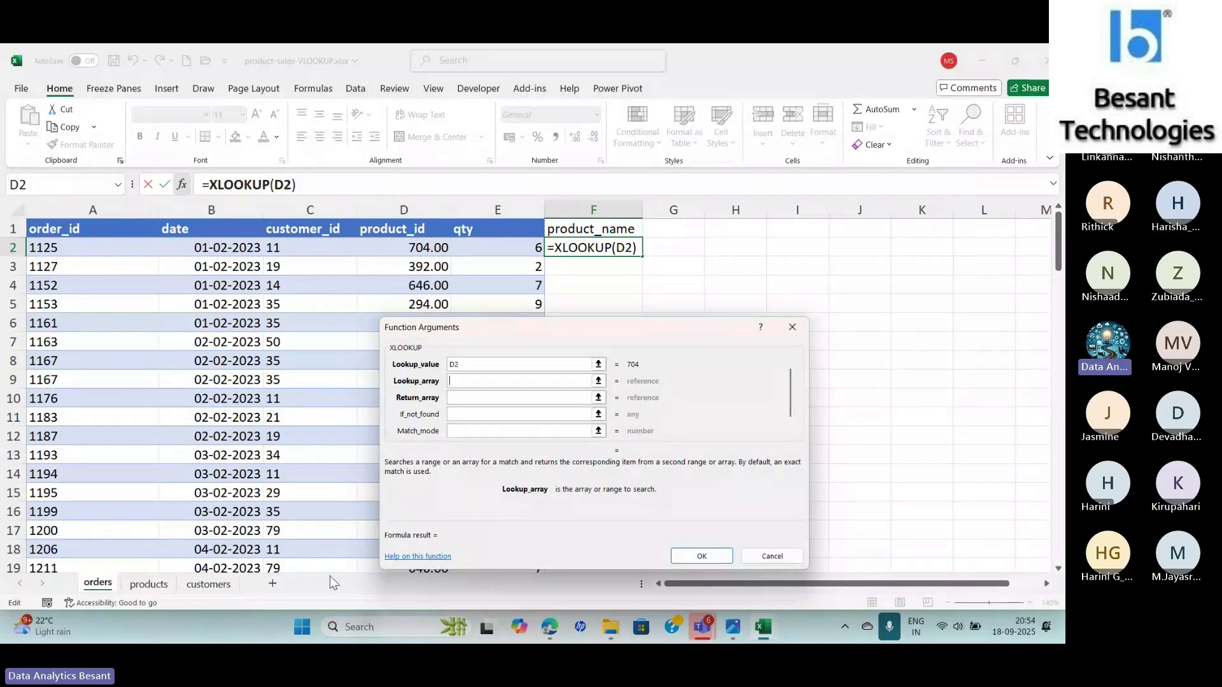
{"action": "left_click", "coordinate": [170, 586]}
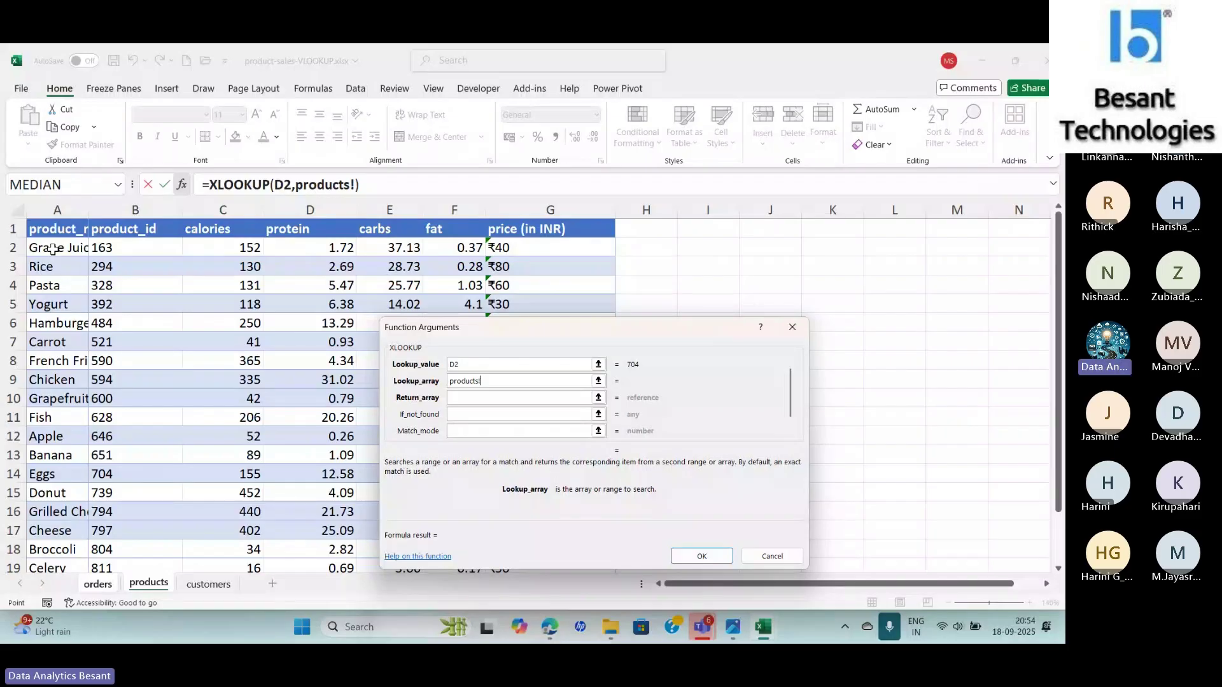
{"action": "left_click_drag", "start_coordinate": [51, 249], "coordinate": [555, 574]}
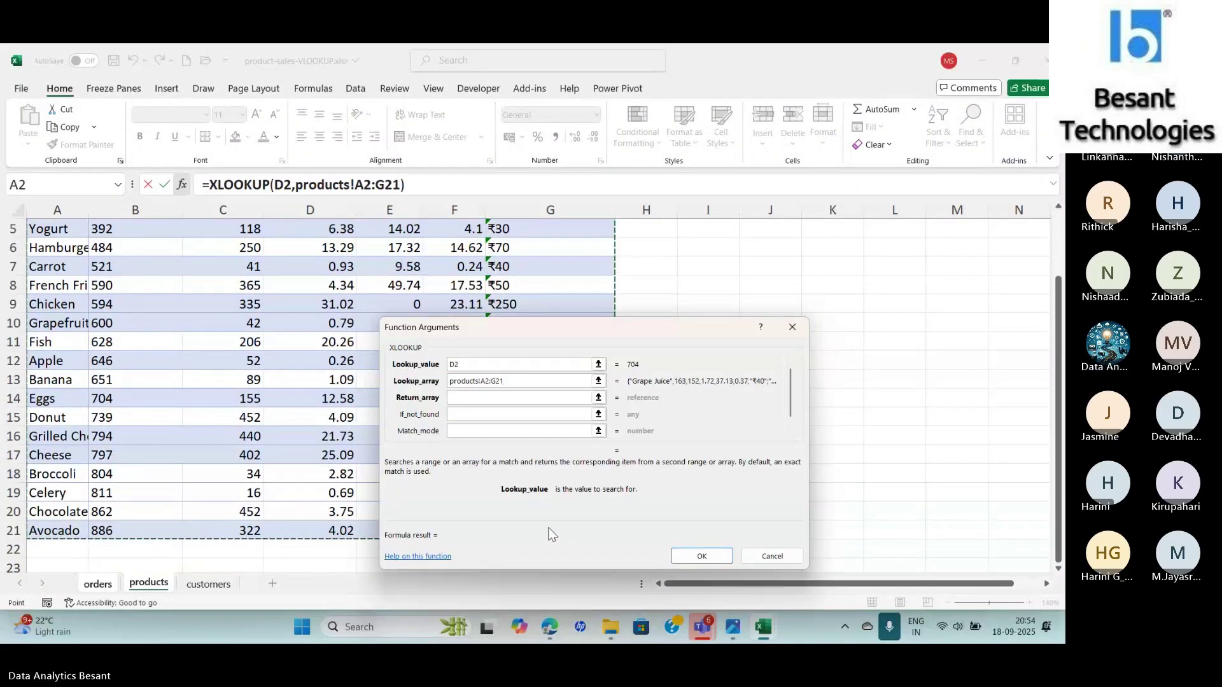
{"action": "left_click", "coordinate": [488, 397]}
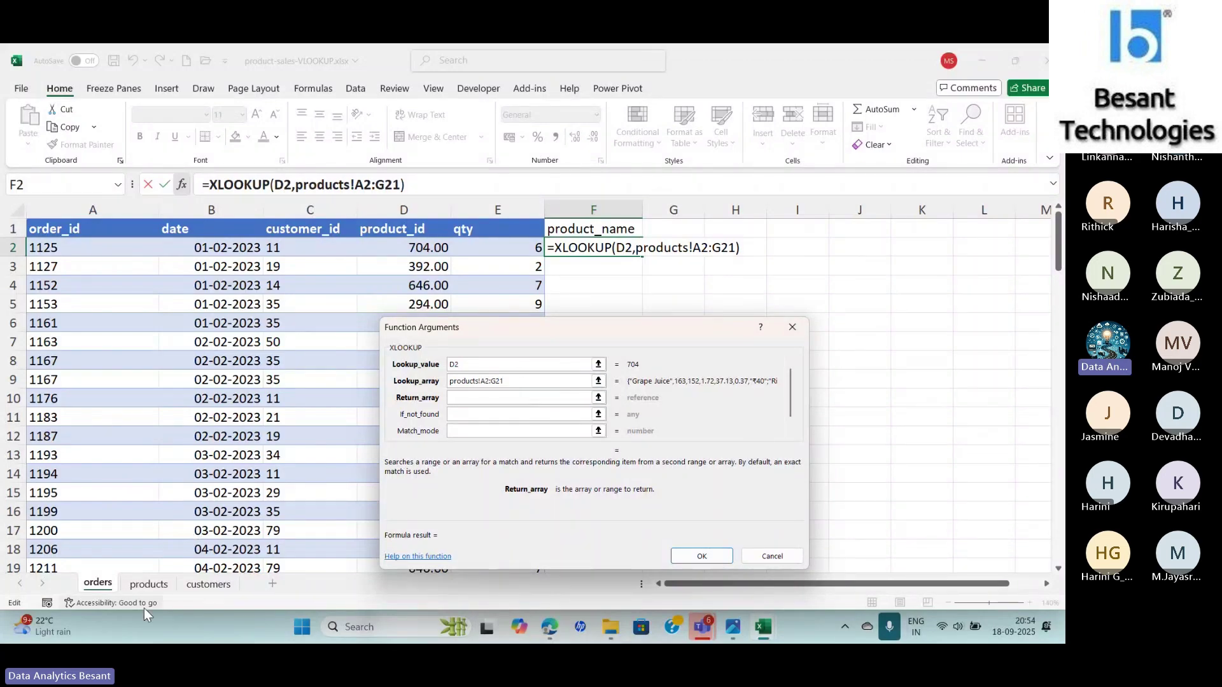
Step: Try to replace the lookup array range with only the product_id cells B2:B21 on the products sheet
{"action": "left_click", "coordinate": [522, 384]}
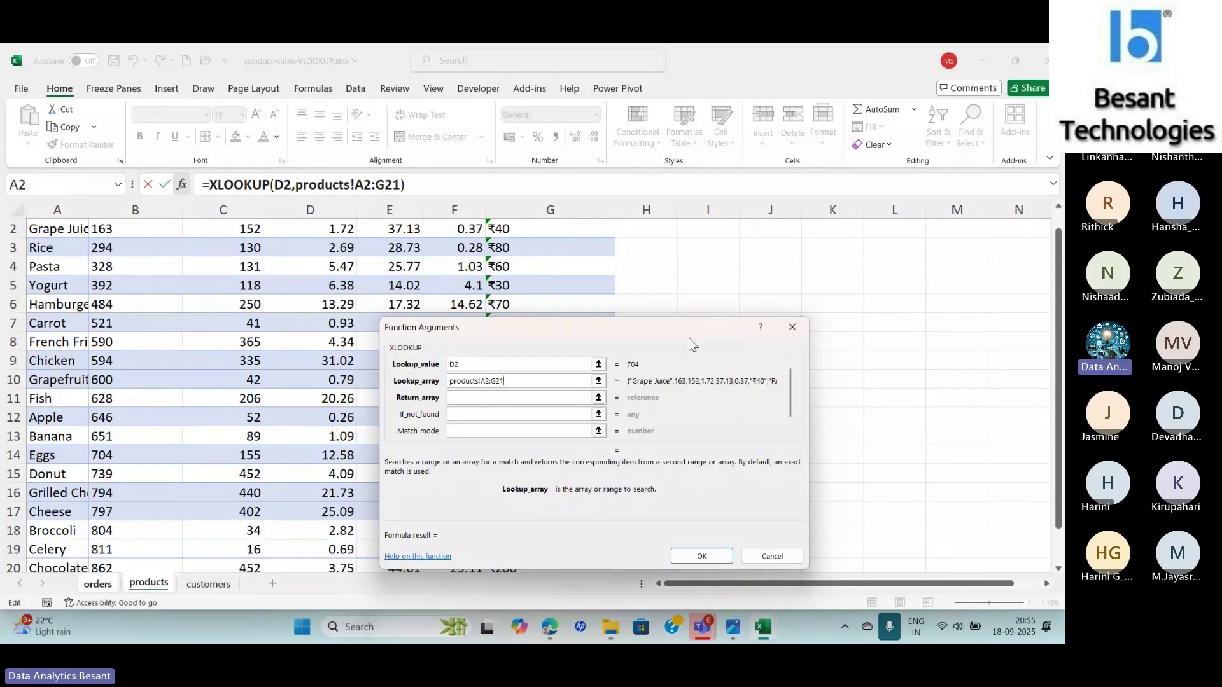
{"action": "scroll", "coordinate": [1052, 265], "scroll_direction": "up", "scroll_amount": 1}
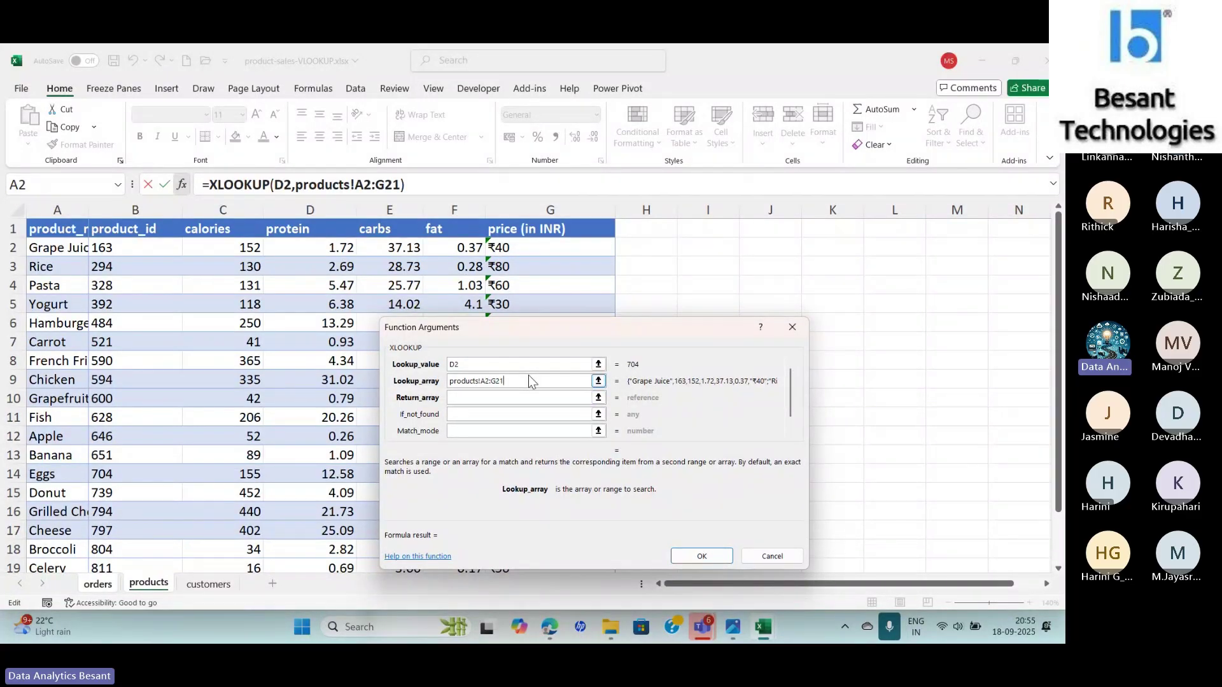
{"action": "key", "text": "BackSpace"}
{"action": "key", "text": "BackSpace"}
{"action": "key", "text": "BackSpace"}
{"action": "key", "text": "BackSpace"}
{"action": "key", "text": "BackSpace"}
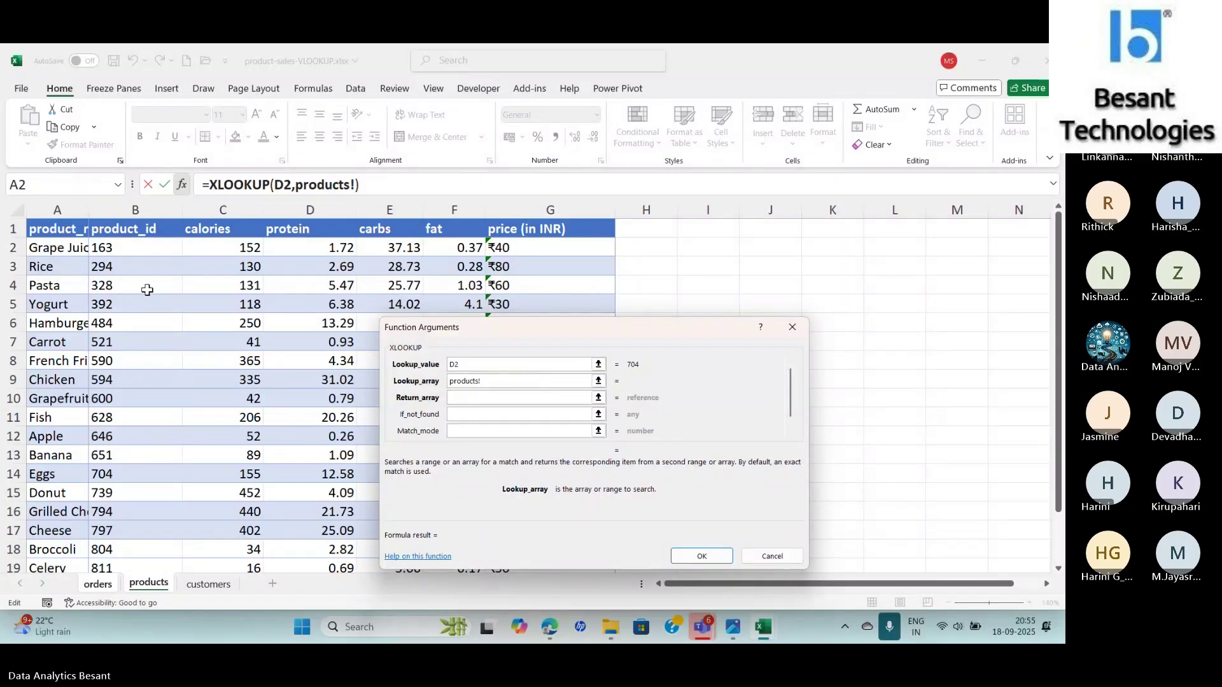
{"action": "left_click_drag", "start_coordinate": [135, 251], "coordinate": [128, 530]}
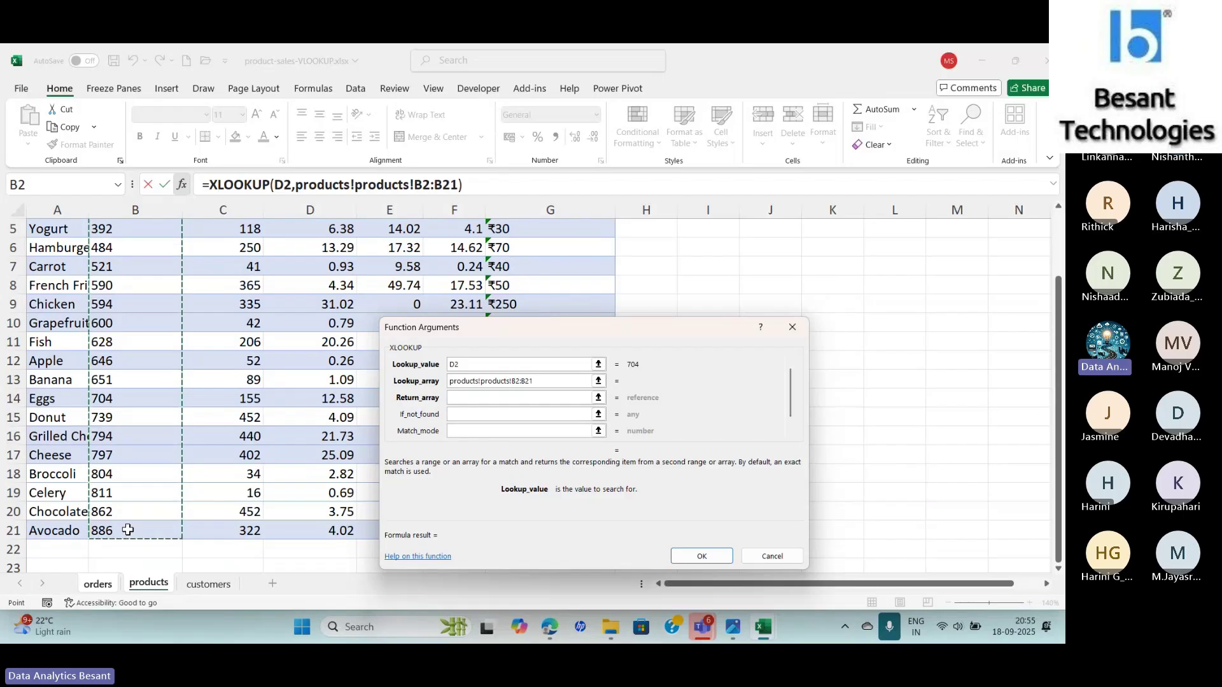
Step: Set the return array to the product name cells, products!A2:A21
{"action": "key", "text": "Tab"}
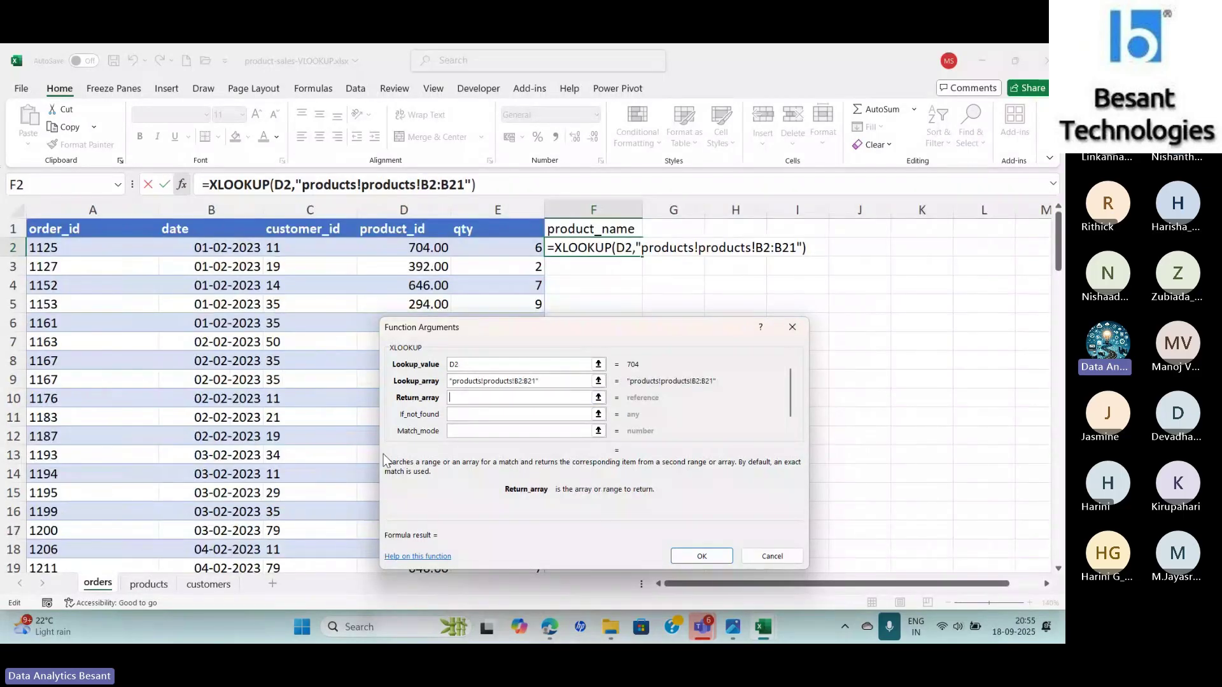
{"action": "left_click", "coordinate": [163, 584]}
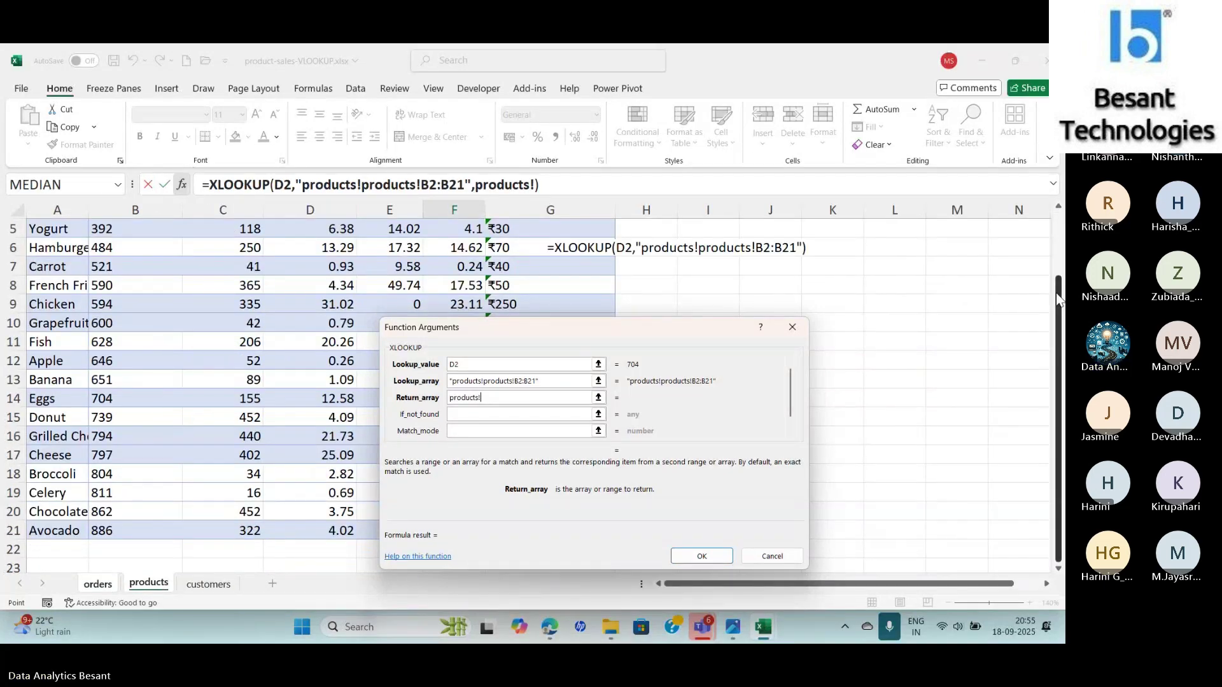
{"action": "left_click_drag", "start_coordinate": [1058, 299], "coordinate": [1061, 189]}
{"action": "left_click_drag", "start_coordinate": [61, 249], "coordinate": [49, 548]}
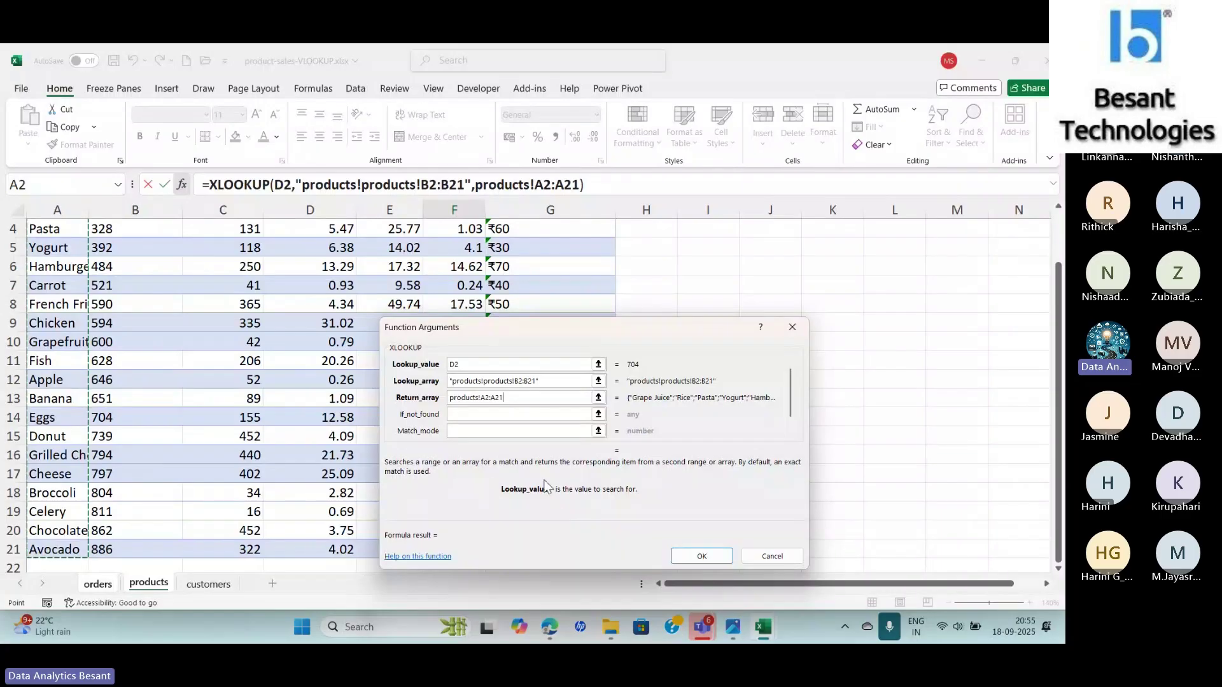
{"action": "left_click", "coordinate": [528, 397]}
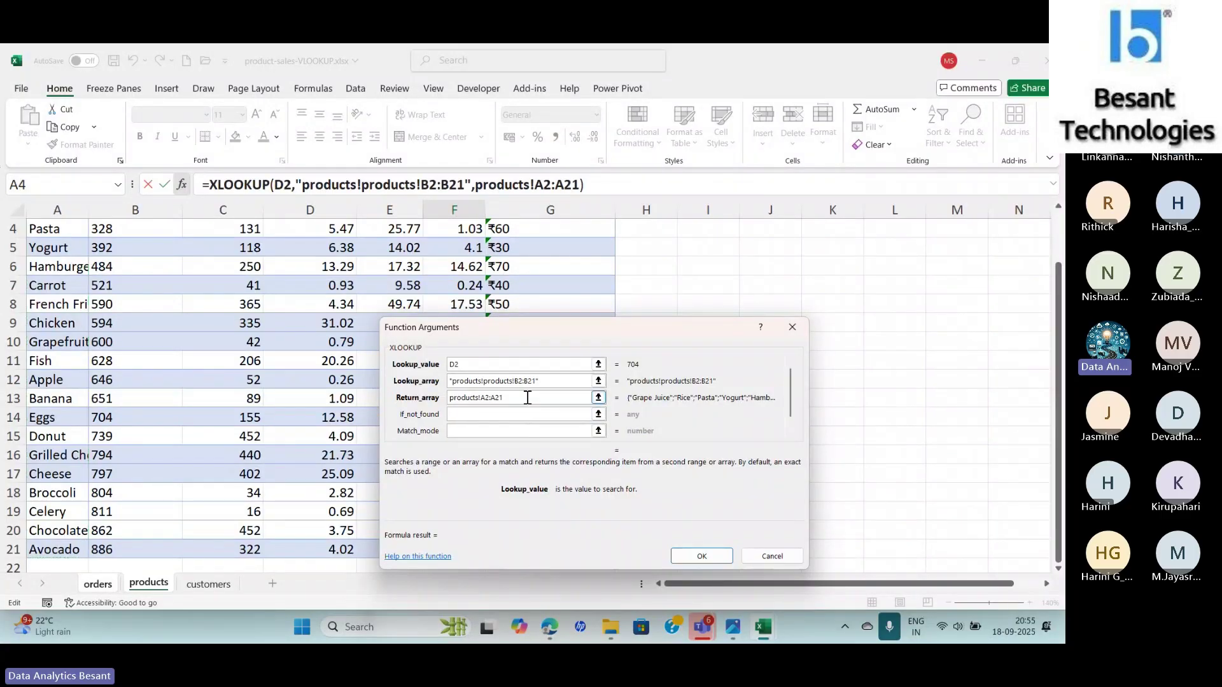
Step: Review the lookup value, lookup array and return array entered for the XLOOKUP function
{"action": "left_click", "coordinate": [518, 381]}
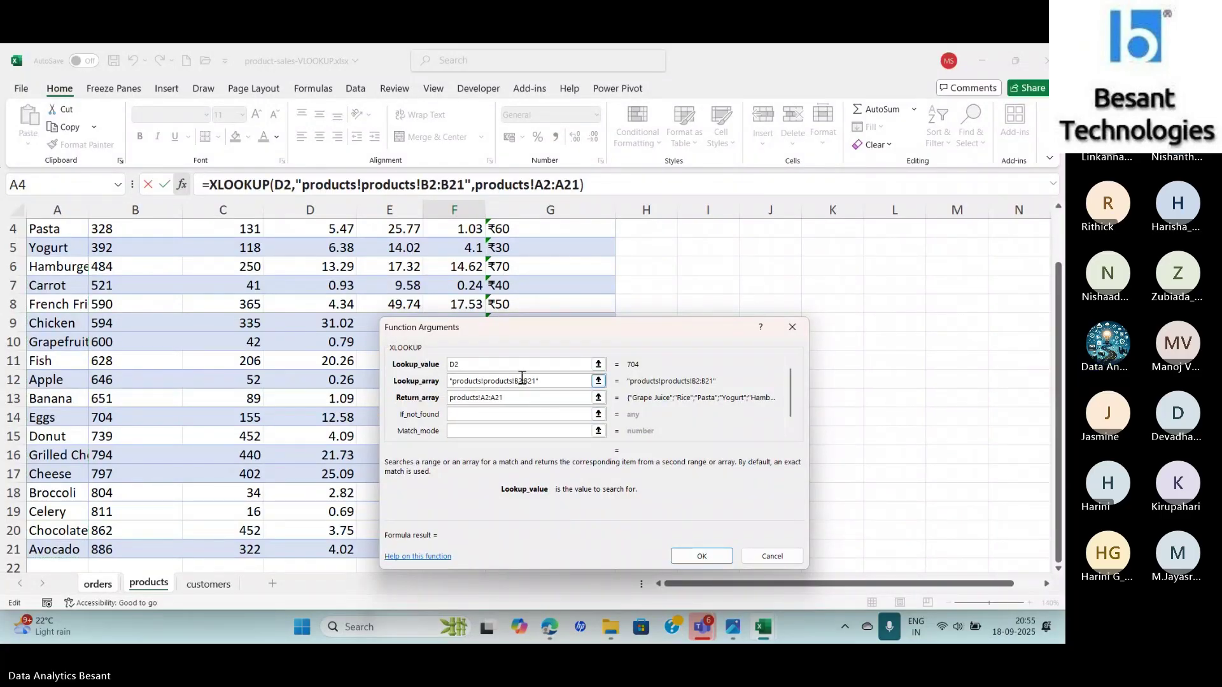
{"action": "left_click", "coordinate": [517, 367]}
{"action": "left_click", "coordinate": [550, 380]}
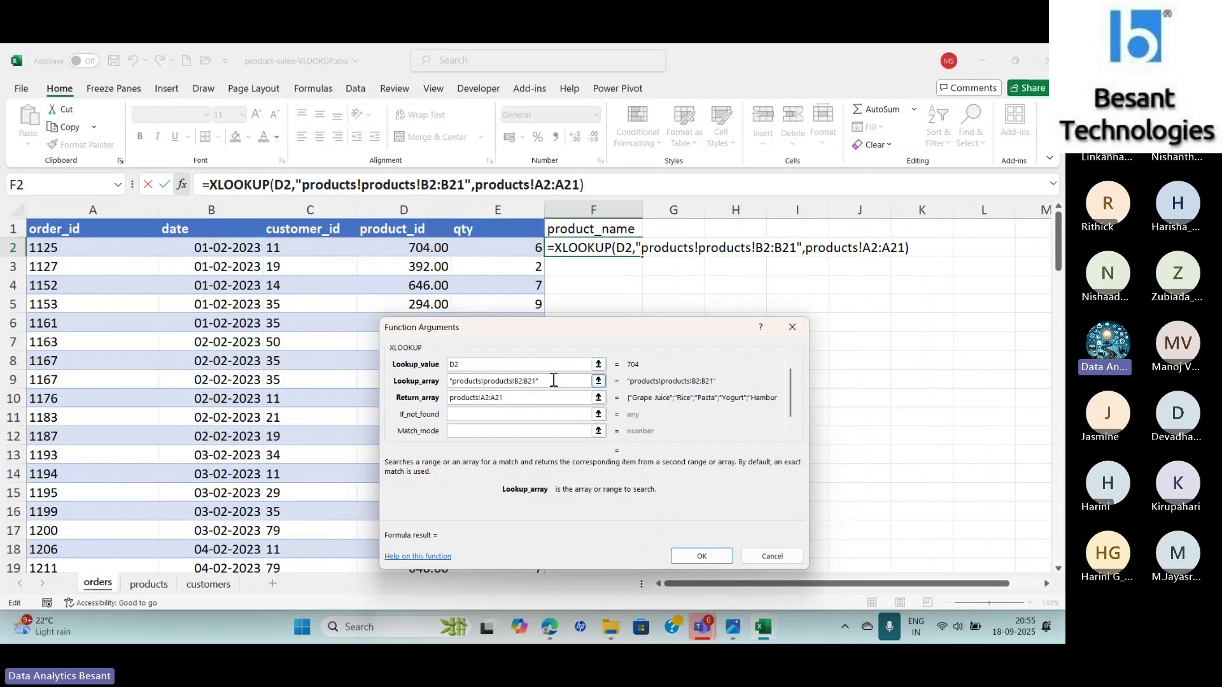
{"action": "left_click", "coordinate": [537, 395]}
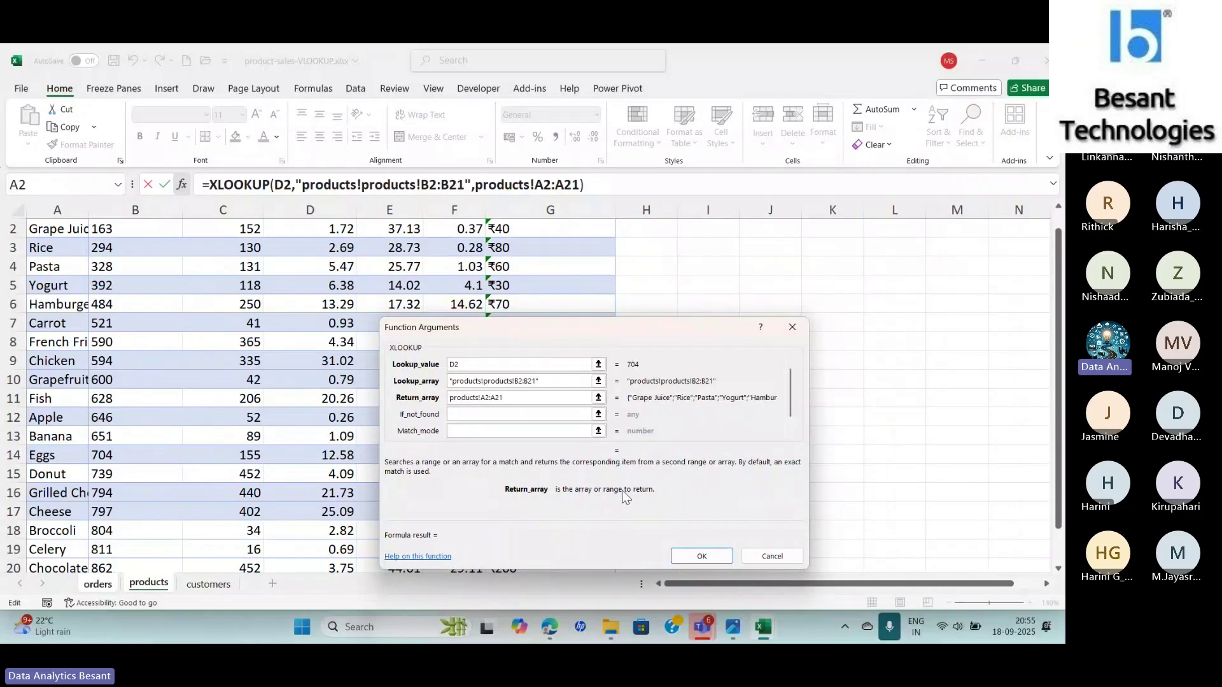
Step: Set the XLOOKUP if-not-found argument to "Product ID not found"
{"action": "left_click", "coordinate": [507, 415]}
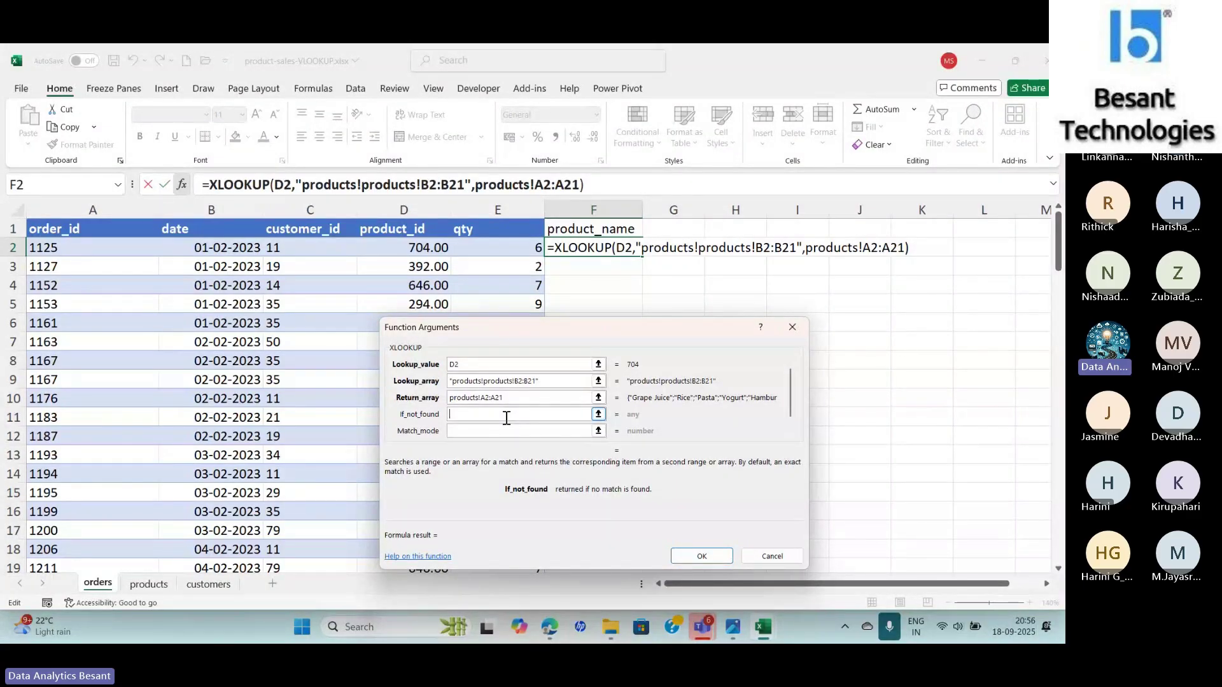
{"action": "type", "text": "Pro"}
{"action": "key", "text": "BackSpace"}
{"action": "key", "text": "BackSpace"}
{"action": "key", "text": "BackSpace"}
{"action": "type", "text": "\"Product"}
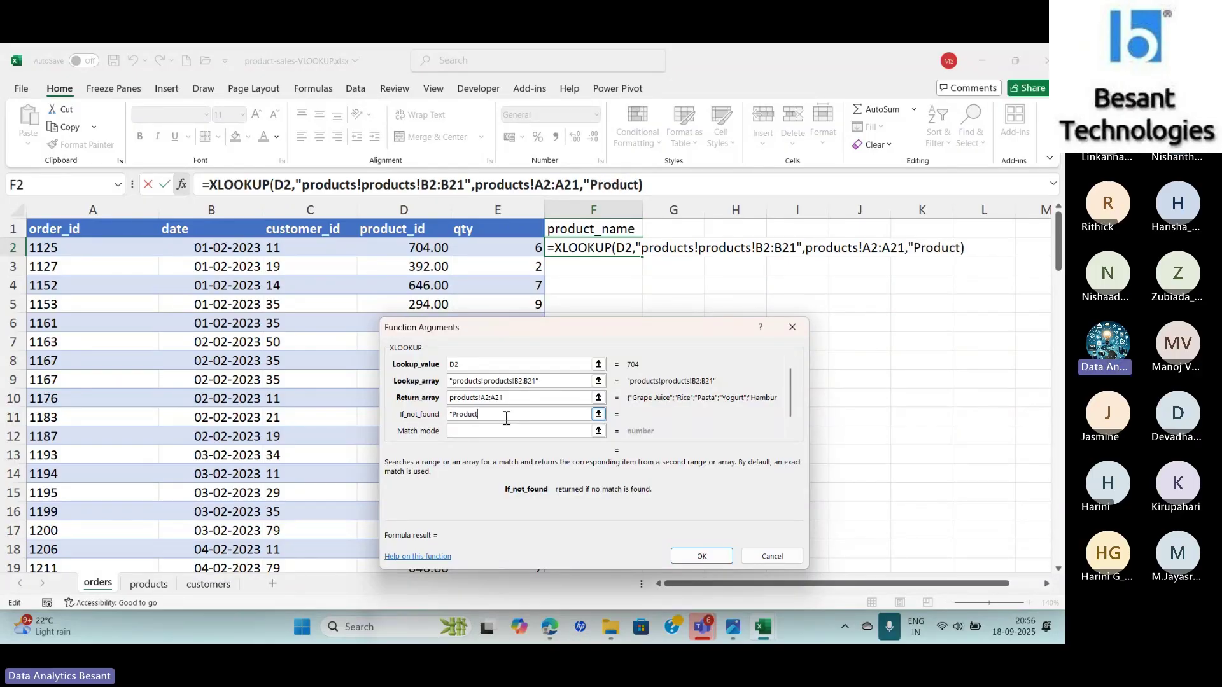
{"action": "type", "text": " ID not"}
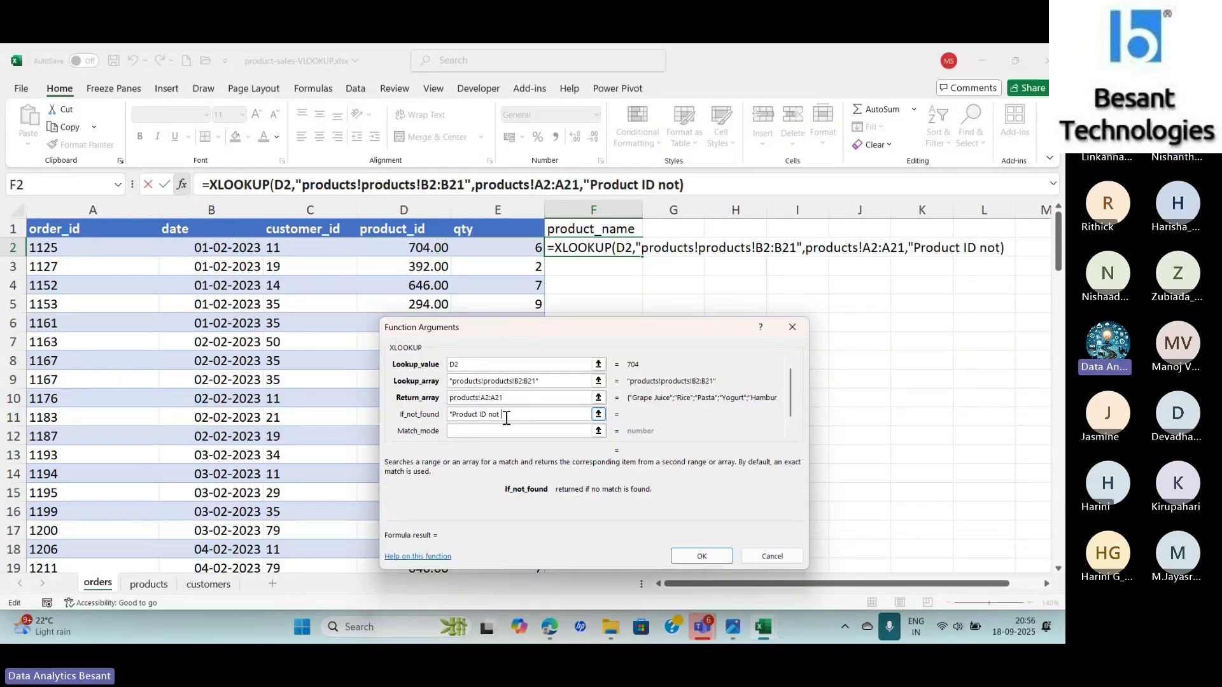
{"action": "type", "text": " found\""}
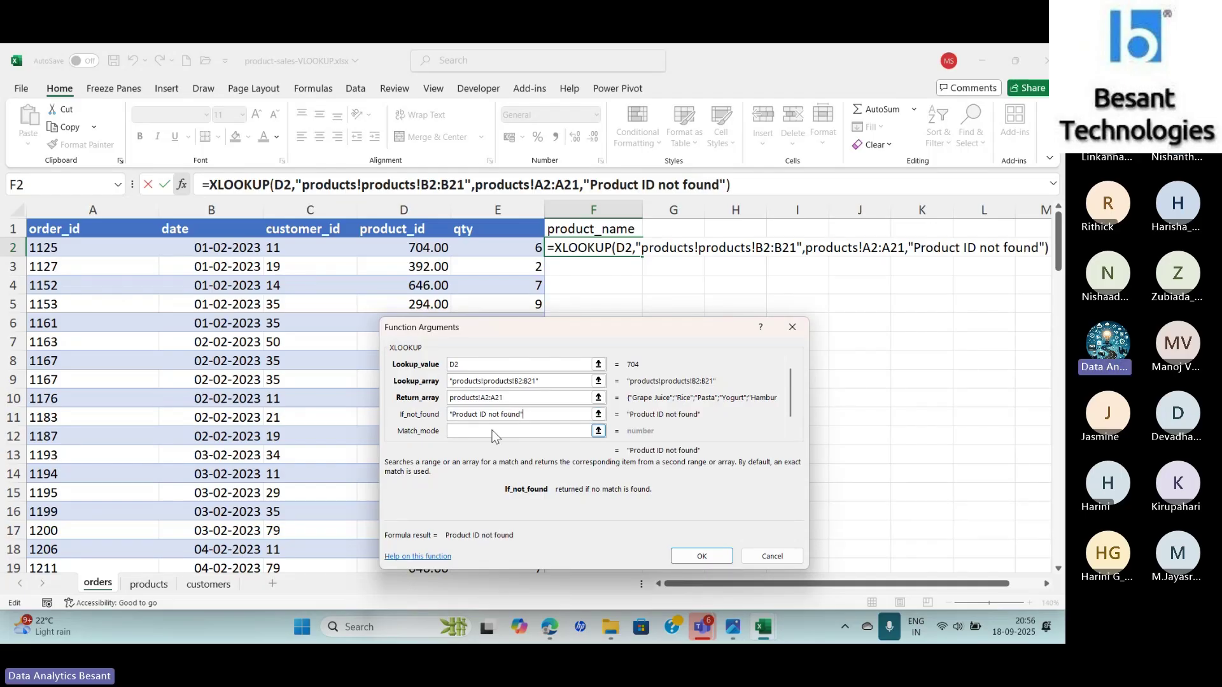
Step: Set the XLOOKUP match mode to 0 and accept the function arguments
{"action": "left_click", "coordinate": [494, 433]}
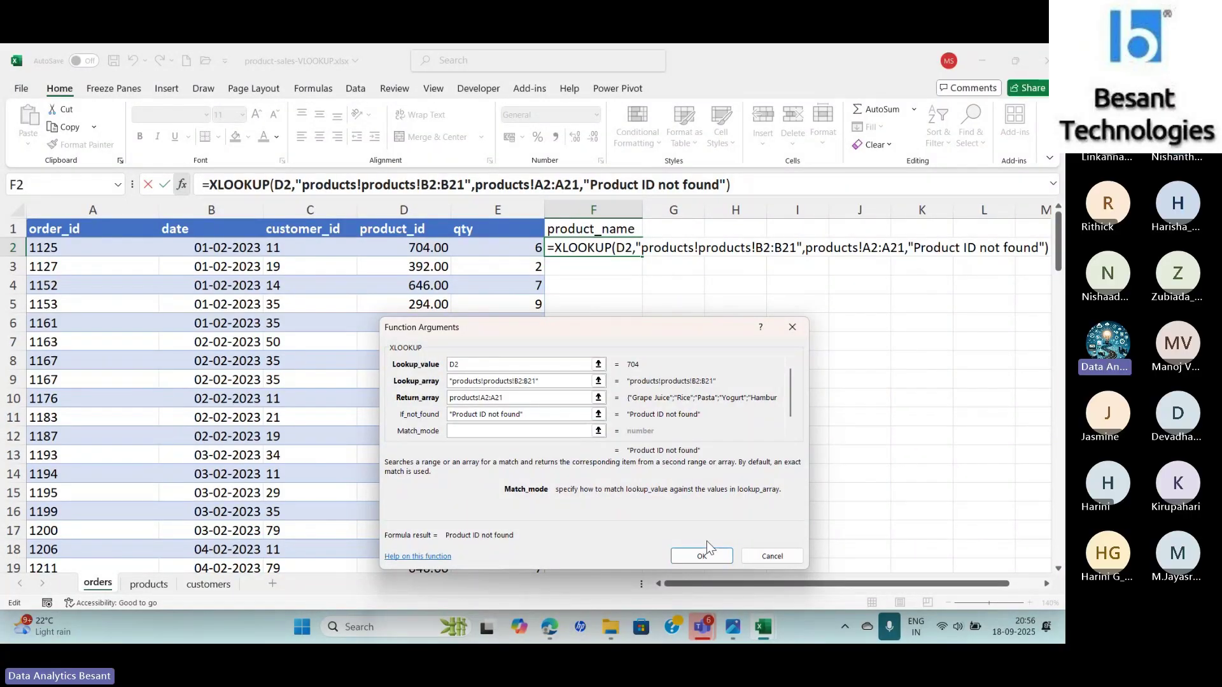
{"action": "type", "text": "0"}
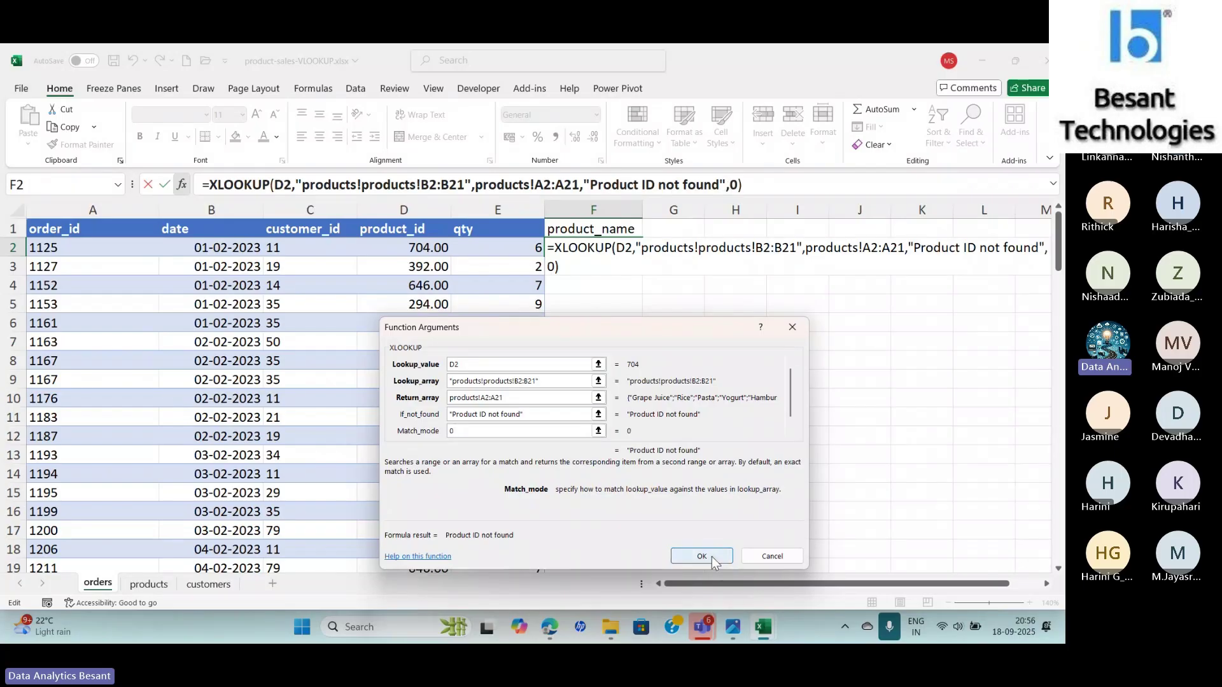
{"action": "left_click", "coordinate": [701, 556]}
Step: Bring up the match mode options inside F2's XLOOKUP formula, re-enter 0 for exact match and commit the formula
{"action": "left_click", "coordinate": [745, 183]}
{"action": "key", "text": "BackSpace"}
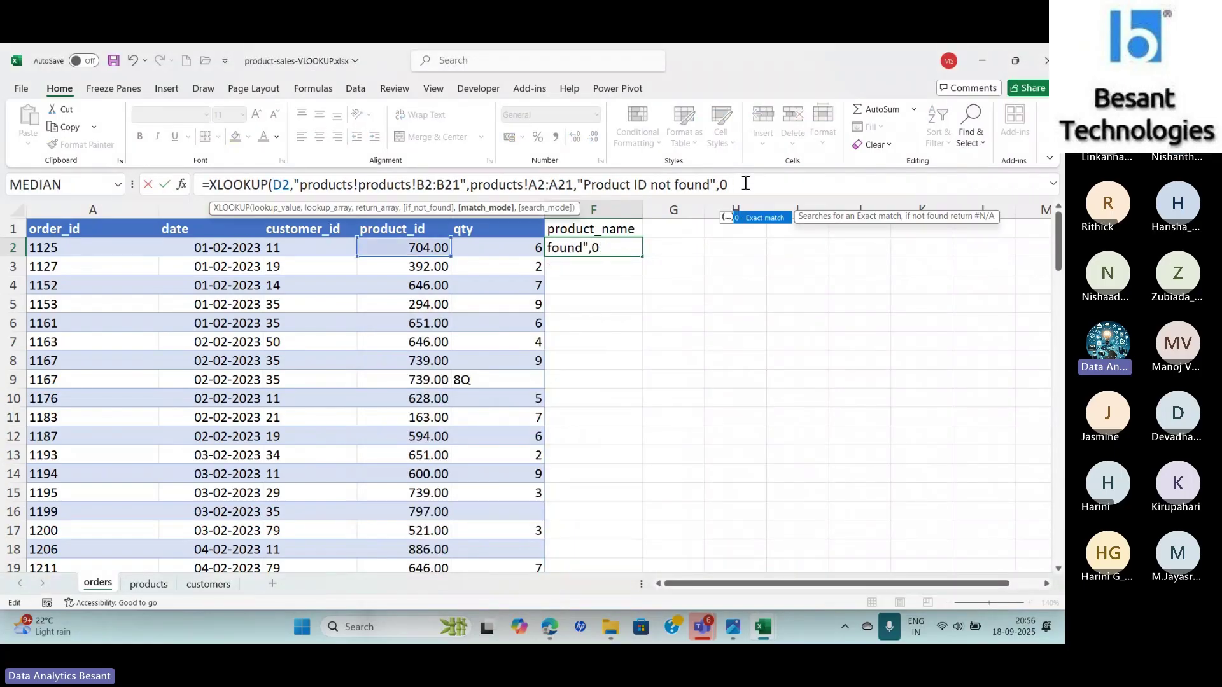
{"action": "key", "text": "BackSpace"}
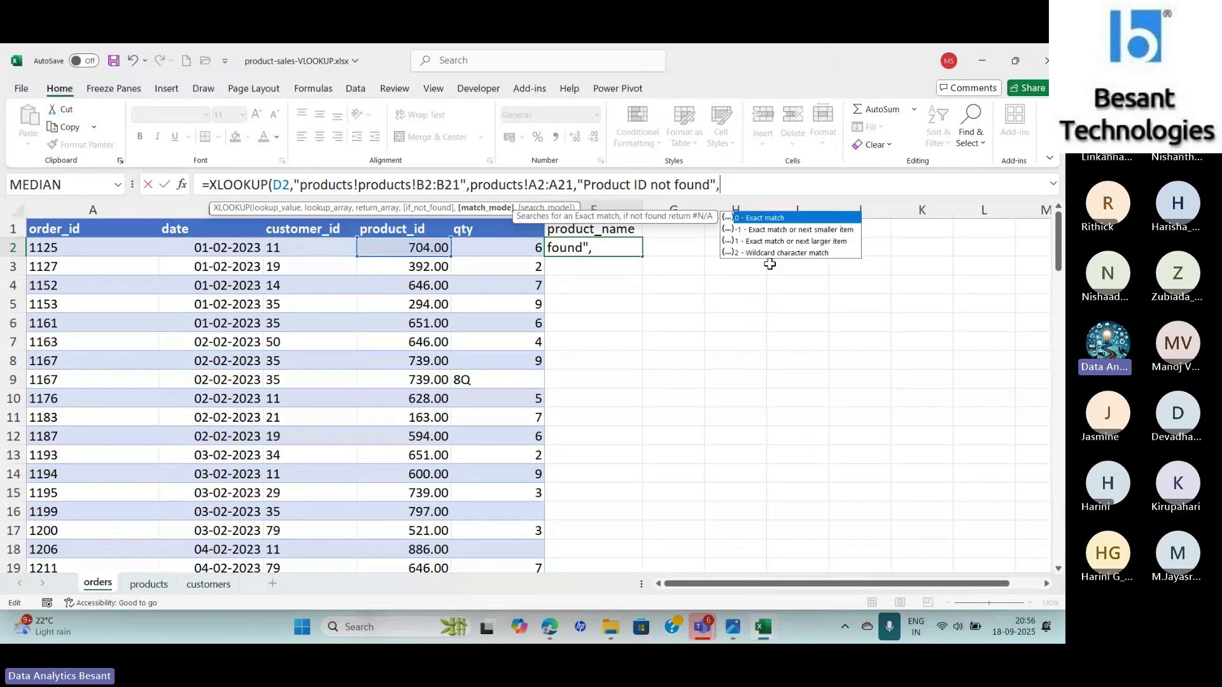
{"action": "type", "text": "0"}
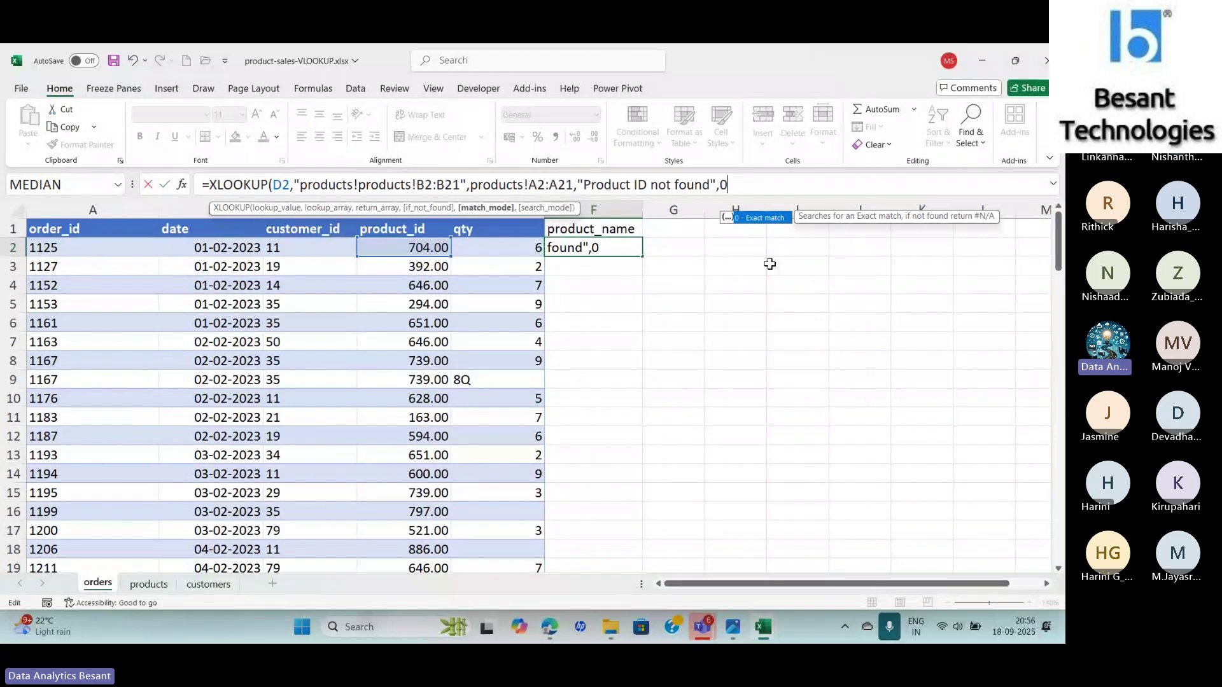
{"action": "type", "text": ")"}
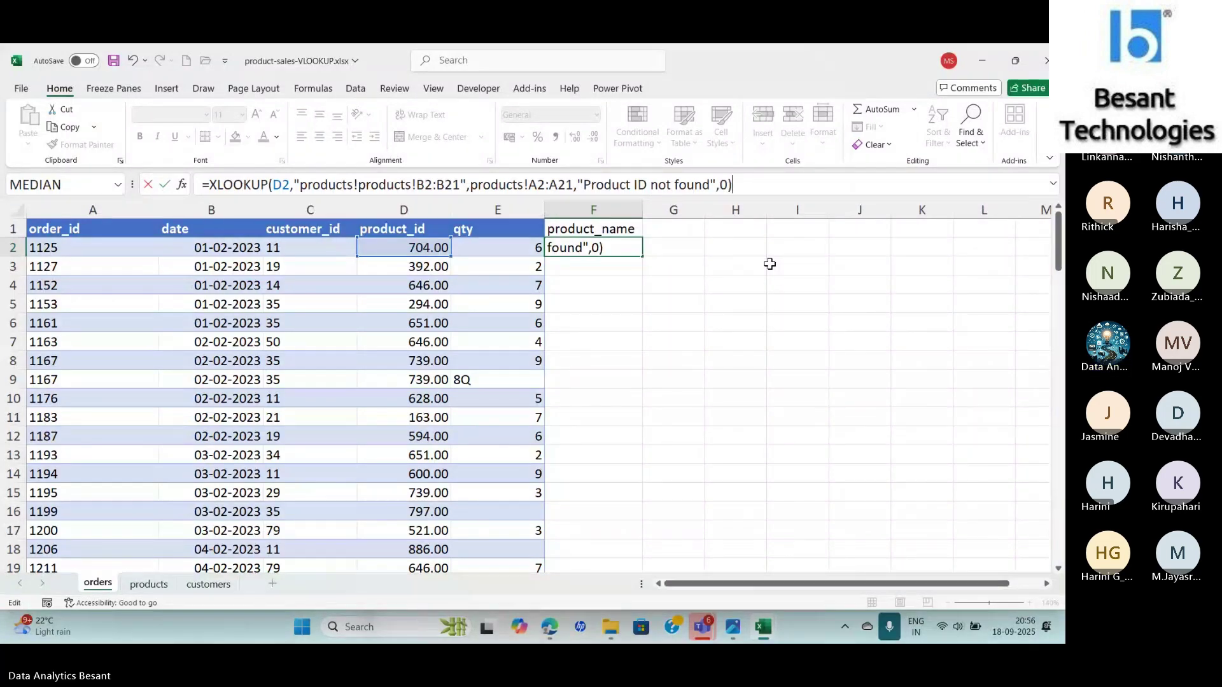
{"action": "key", "text": "Return"}
{"action": "key", "text": "Down"}
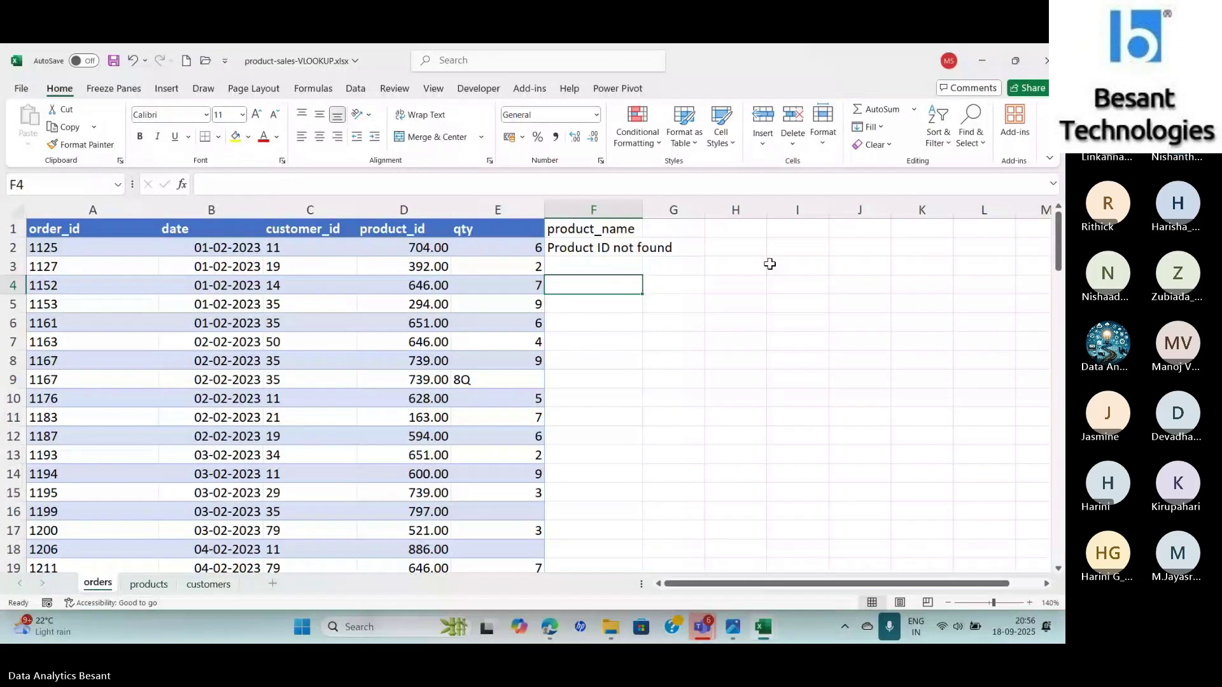
{"action": "key", "text": "Up"}
{"action": "key", "text": "Up"}
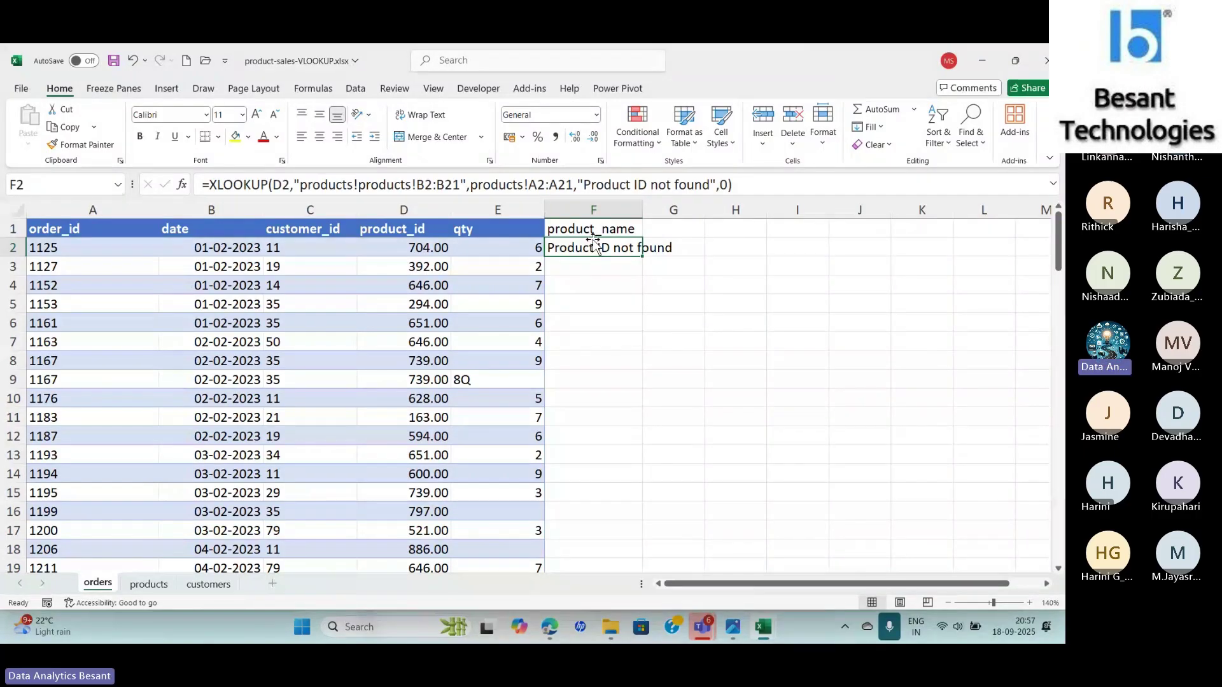
Step: Correct the lookup array in F2's formula to products!B2:B21 by removing the duplicated sheet name and the surrounding quotation marks
{"action": "left_click", "coordinate": [356, 185]}
{"action": "key", "text": "BackSpace"}
{"action": "key", "text": "BackSpace"}
{"action": "key", "text": "BackSpace"}
{"action": "key", "text": "BackSpace"}
{"action": "key", "text": "BackSpace"}
{"action": "key", "text": "BackSpace"}
{"action": "key", "text": "BackSpace"}
{"action": "key", "text": "BackSpace"}
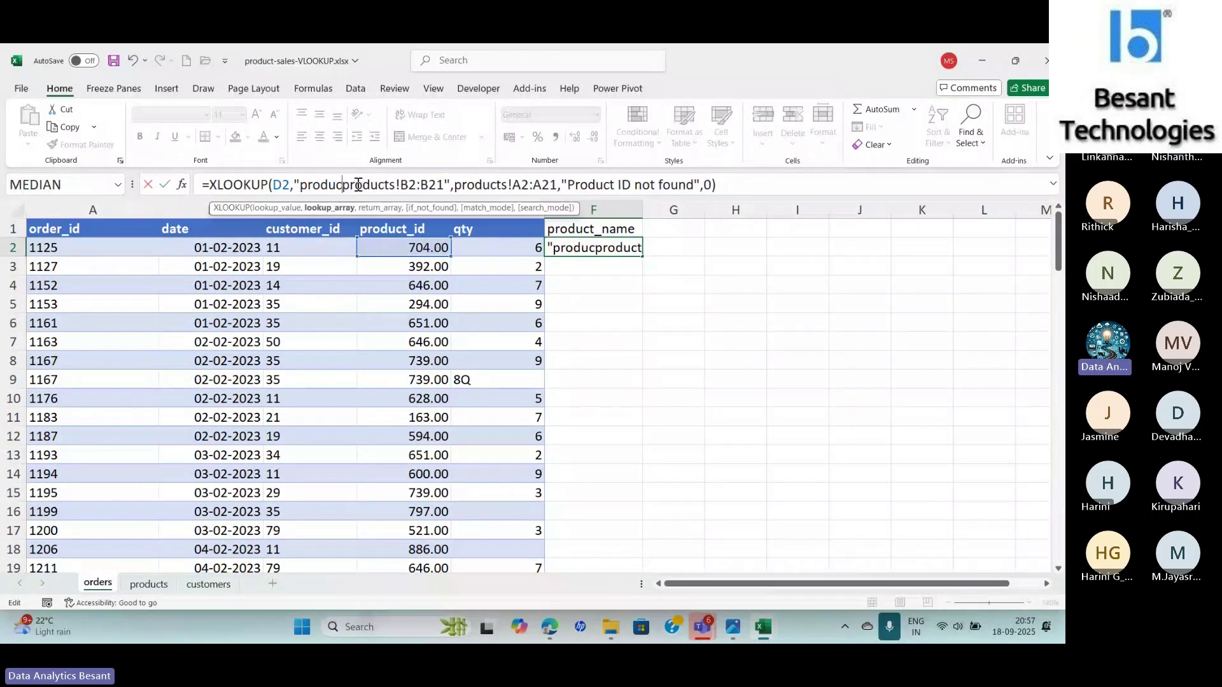
{"action": "key", "text": "BackSpace"}
{"action": "key", "text": "BackSpace"}
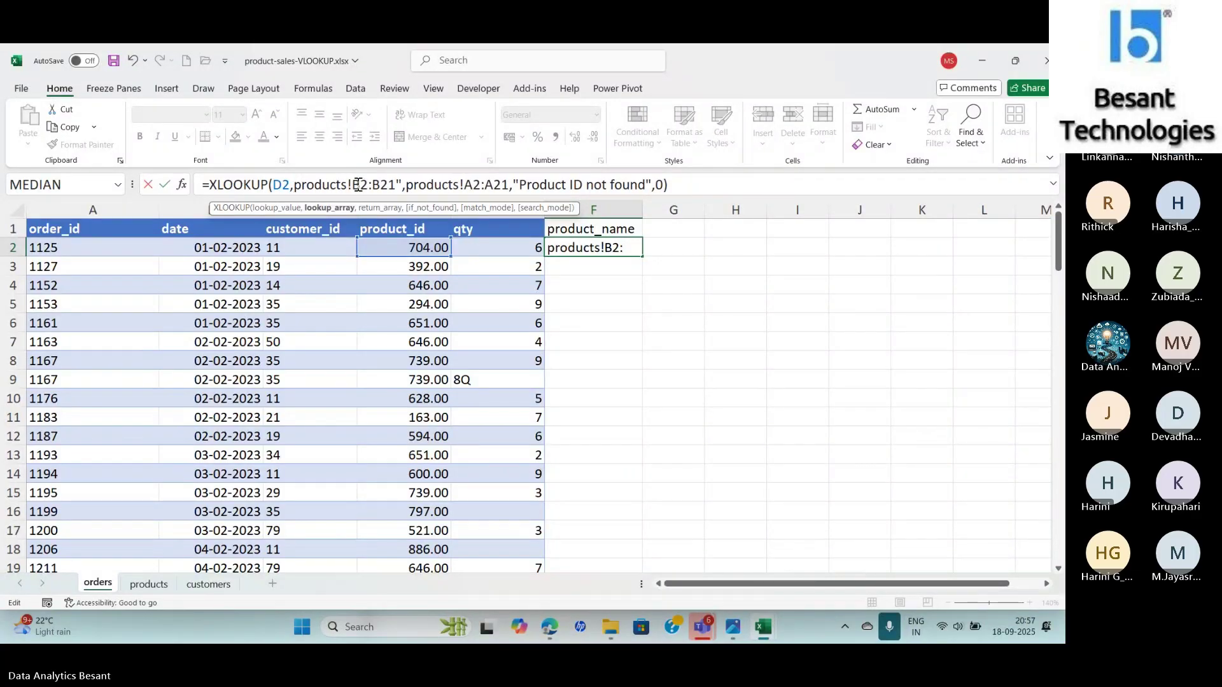
{"action": "key", "text": "Right"}
{"action": "key", "text": "Right"}
{"action": "key", "text": "Right"}
{"action": "key", "text": "Right"}
{"action": "key", "text": "Right"}
{"action": "key", "text": "Right"}
{"action": "key", "text": "Right"}
{"action": "key", "text": "Right"}
{"action": "key", "text": "Right"}
{"action": "key", "text": "Right"}
{"action": "key", "text": "Right"}
{"action": "key", "text": "Right"}
{"action": "key", "text": "BackSpace"}
{"action": "key", "text": "ctrl+Return"}
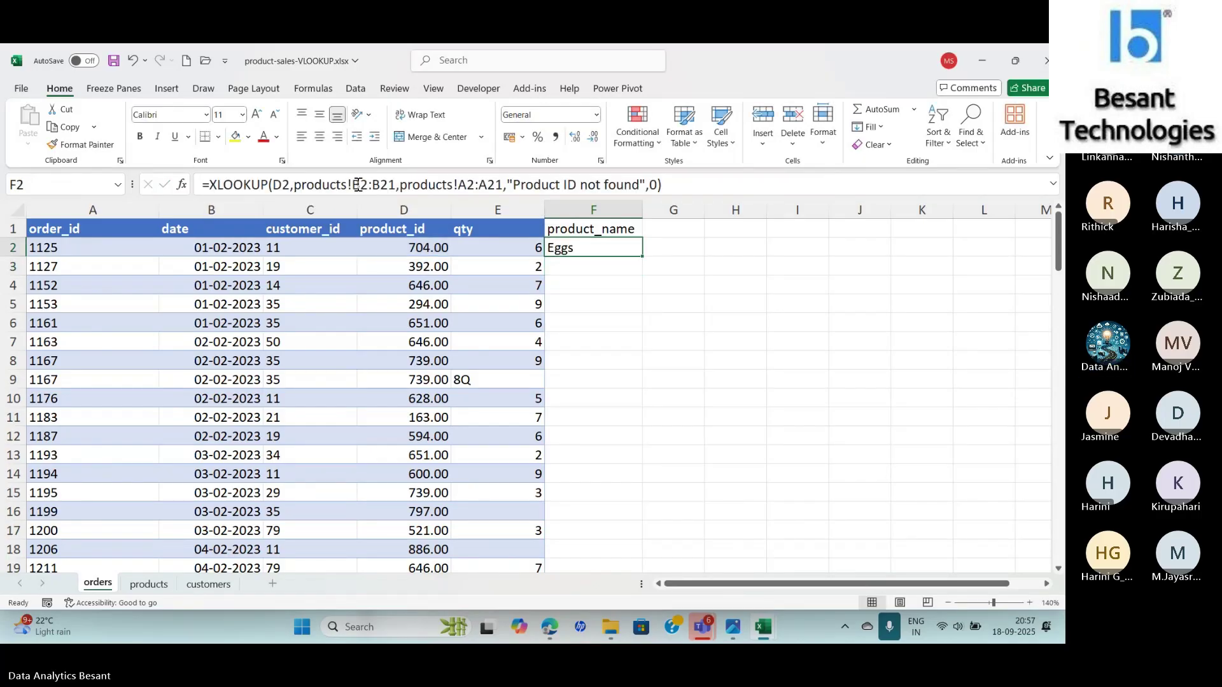
Step: Fill the XLOOKUP formula from F2 down to F4 and inspect the copied references in F3
{"action": "left_click_drag", "start_coordinate": [642, 255], "coordinate": [640, 289]}
{"action": "left_click", "coordinate": [599, 268]}
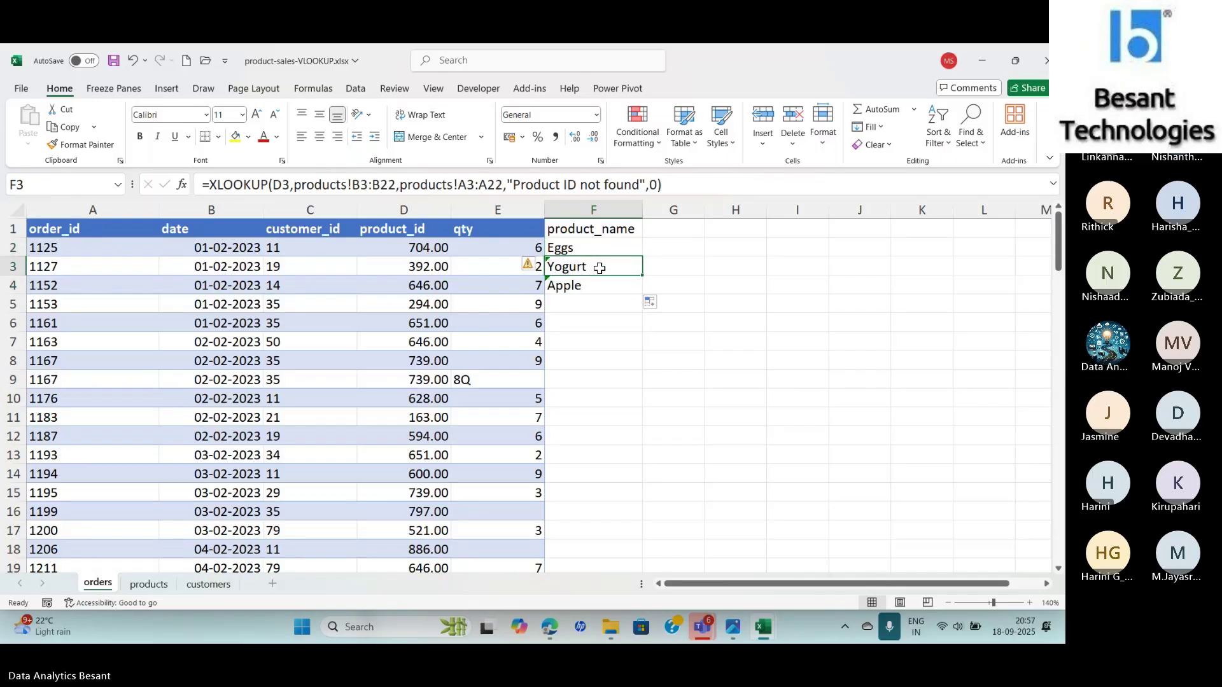
Step: Make the lookup array in F2's formula absolute as products!$B$2:$B$21
{"action": "left_click", "coordinate": [594, 247]}
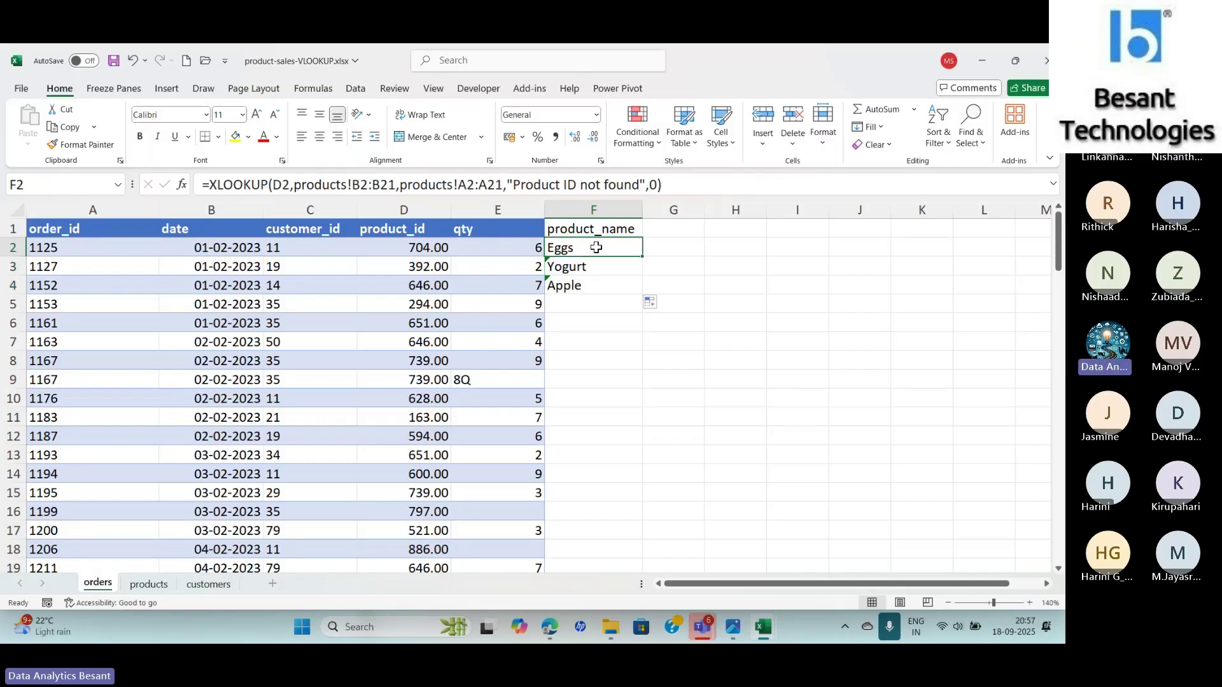
{"action": "left_click", "coordinate": [361, 184]}
{"action": "double_click", "coordinate": [361, 184]}
{"action": "key", "text": "F4"}
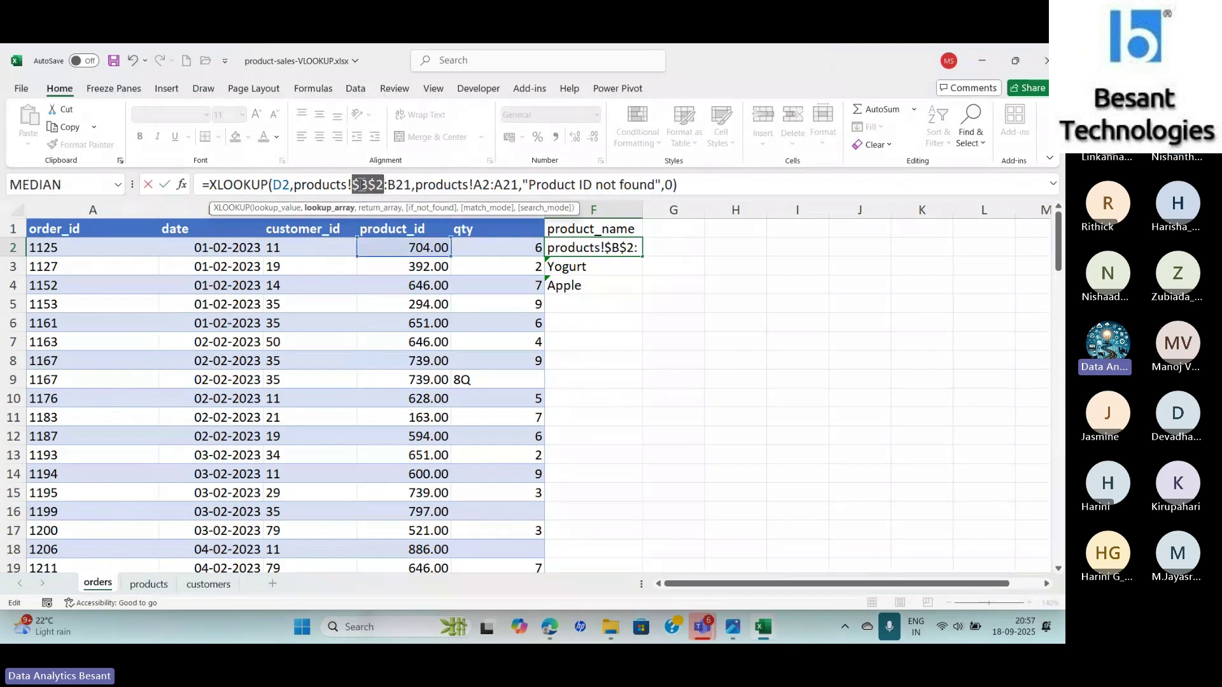
{"action": "left_click", "coordinate": [395, 184]}
{"action": "double_click", "coordinate": [396, 184]}
{"action": "key", "text": "F4"}
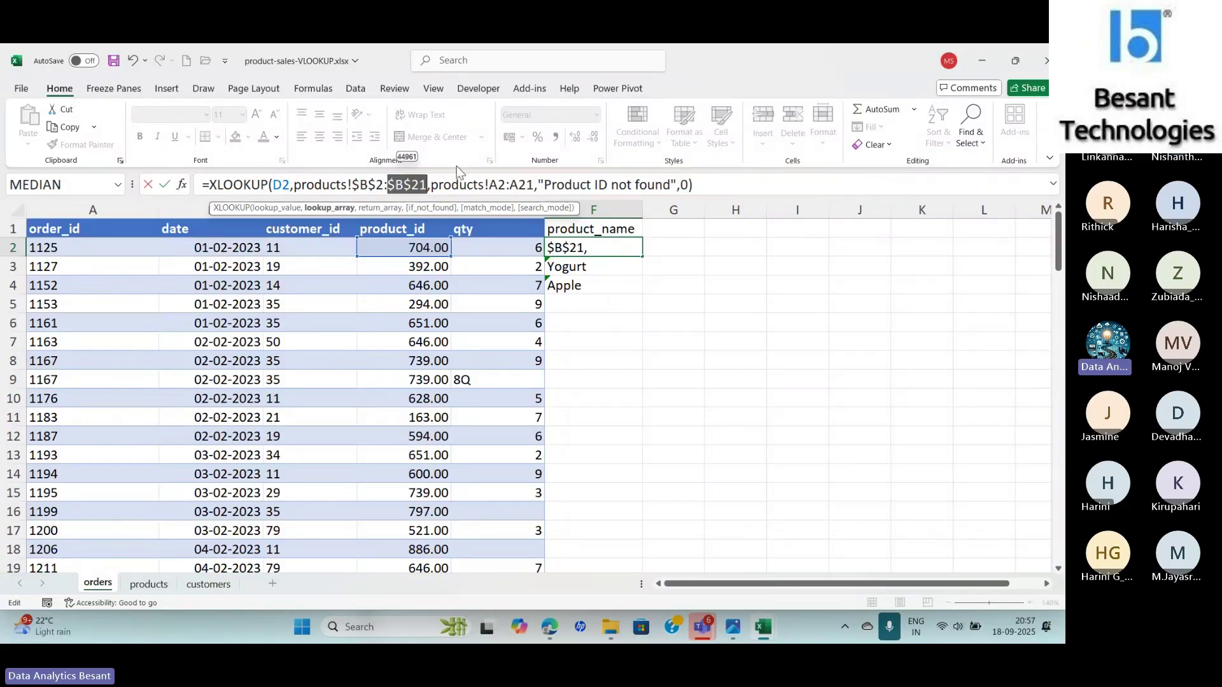
Step: Make the return array in F2's formula absolute as products!$A$2:$A$21 and commit the formula
{"action": "left_click", "coordinate": [500, 184]}
{"action": "double_click", "coordinate": [500, 185]}
{"action": "key", "text": "F4"}
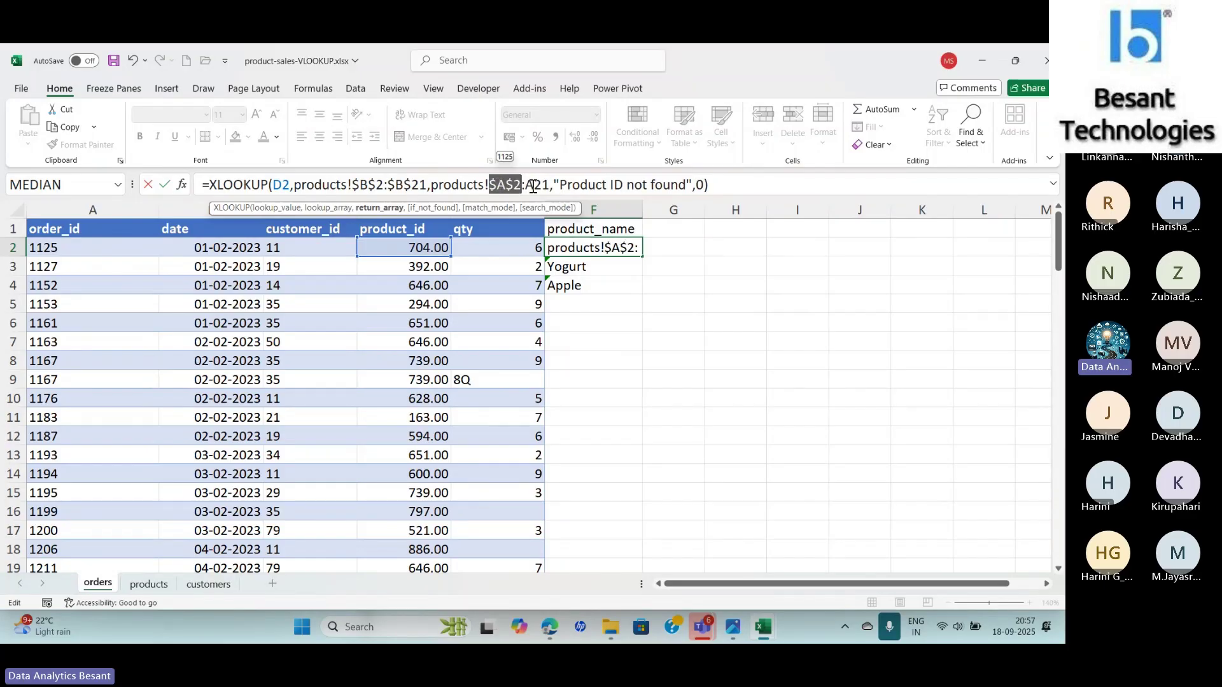
{"action": "left_click", "coordinate": [533, 186]}
{"action": "double_click", "coordinate": [533, 186]}
{"action": "key", "text": "F4"}
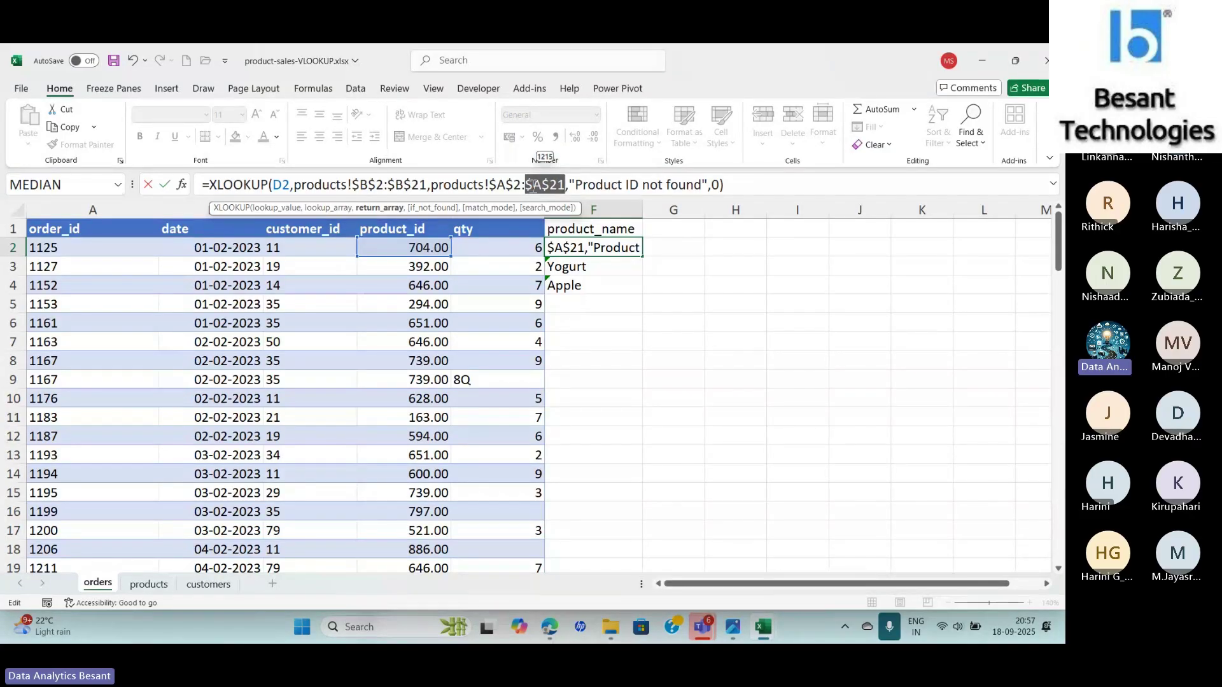
{"action": "key", "text": "Return"}
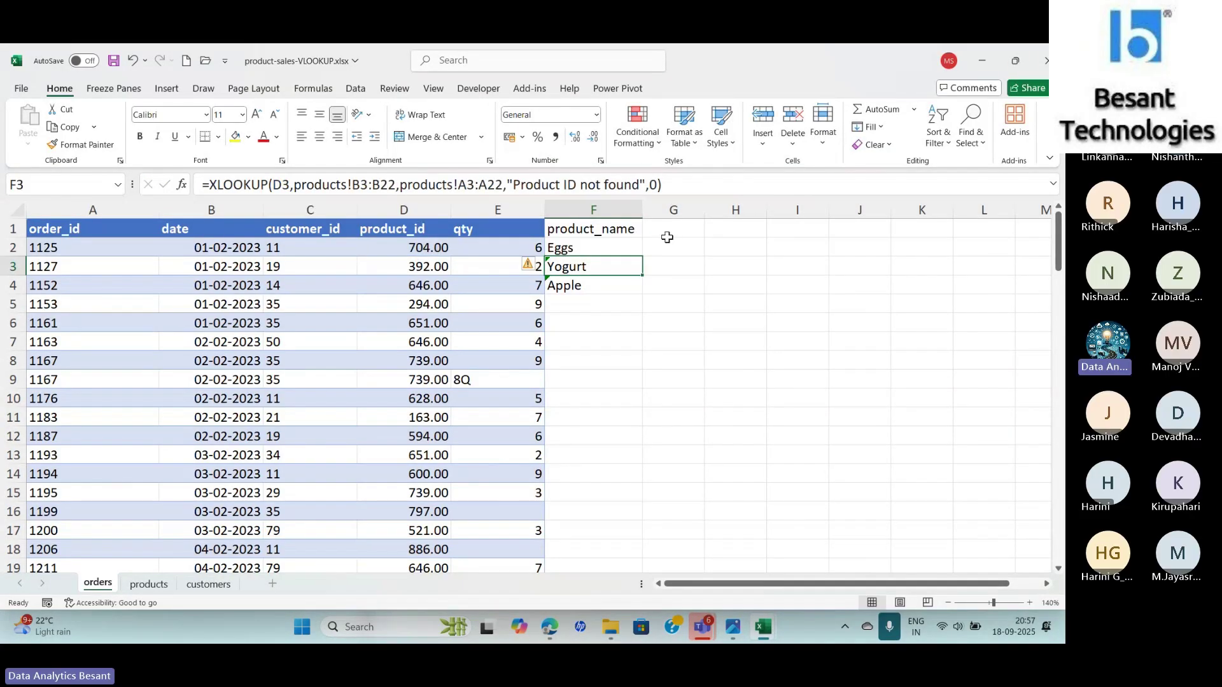
Step: Fill the corrected XLOOKUP formula down the product_name column from F2 to F106 and select F2 again
{"action": "left_click", "coordinate": [624, 248]}
{"action": "double_click", "coordinate": [642, 257]}
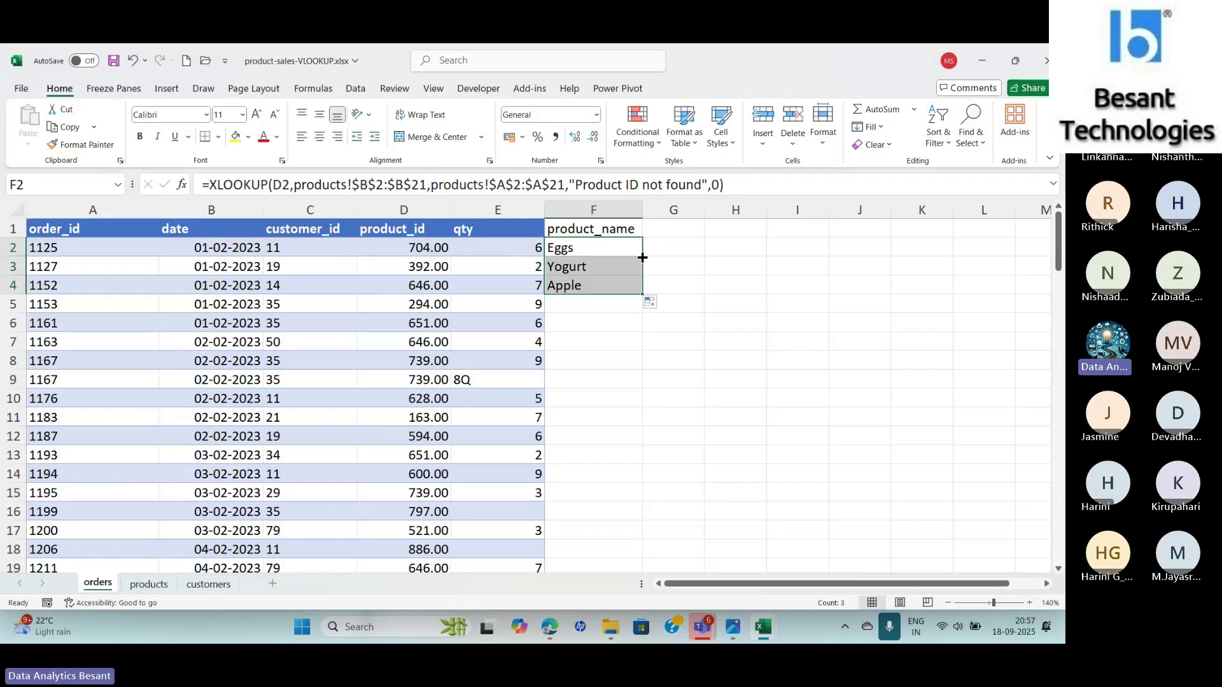
{"action": "left_click_drag", "start_coordinate": [642, 294], "coordinate": [638, 597]}
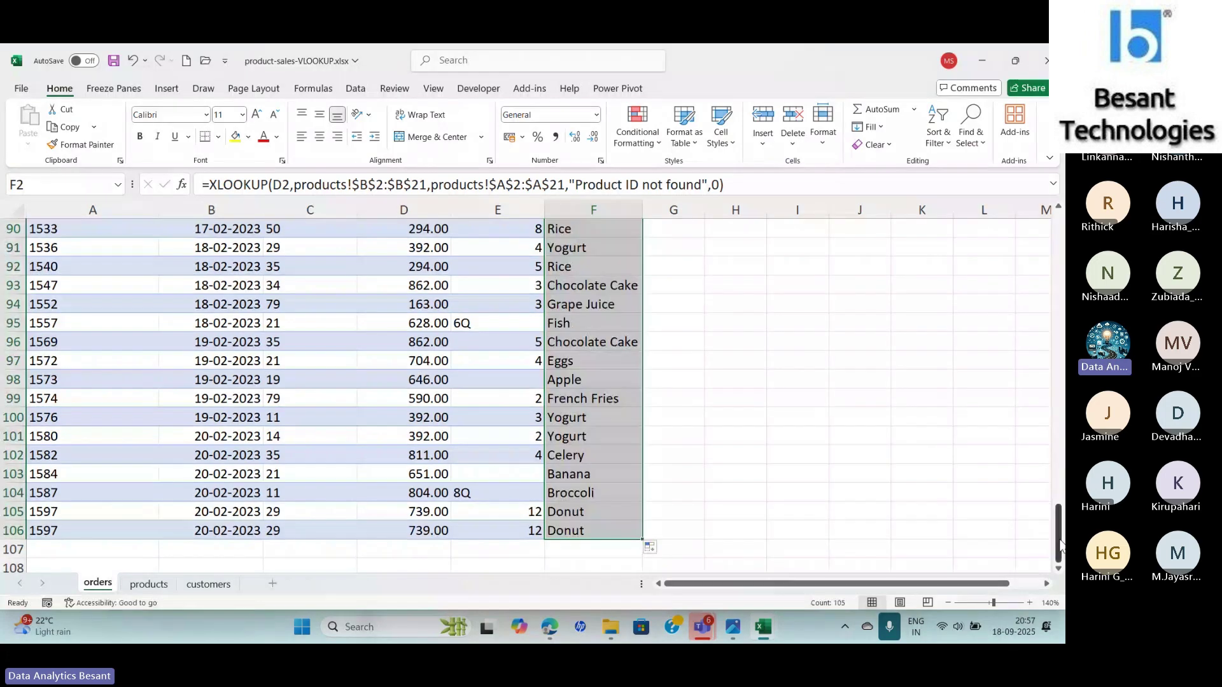
{"action": "left_click_drag", "start_coordinate": [1060, 544], "coordinate": [1060, 251]}
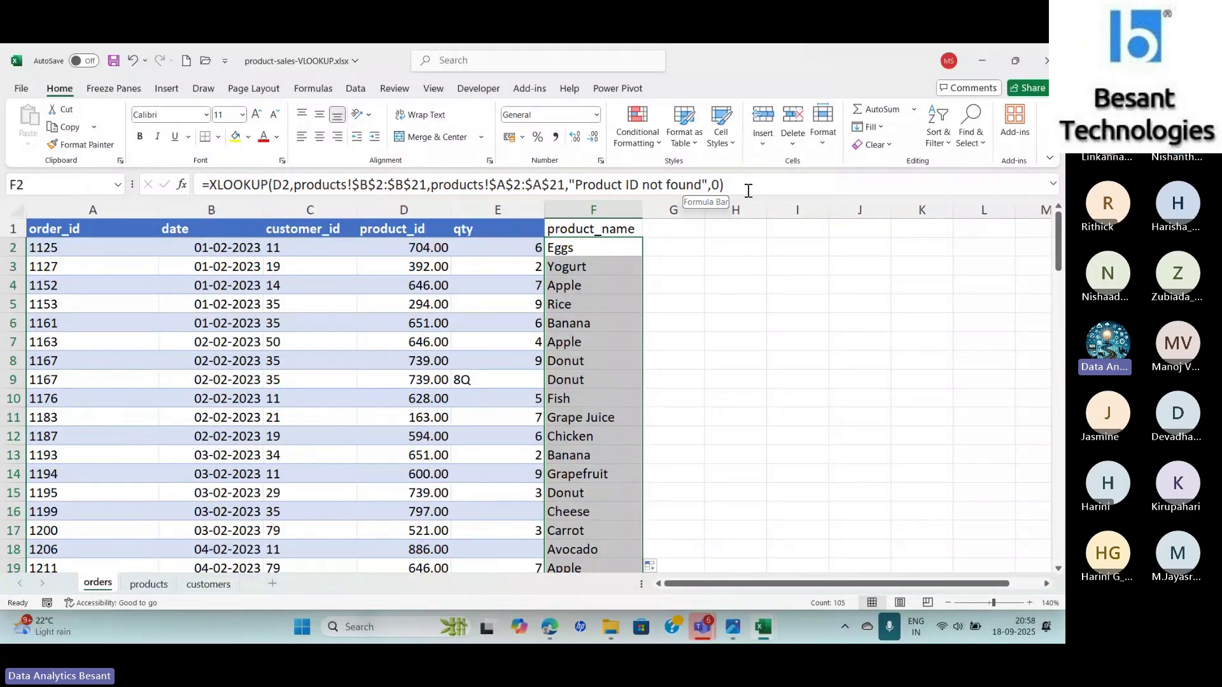
{"action": "left_click", "coordinate": [601, 243]}
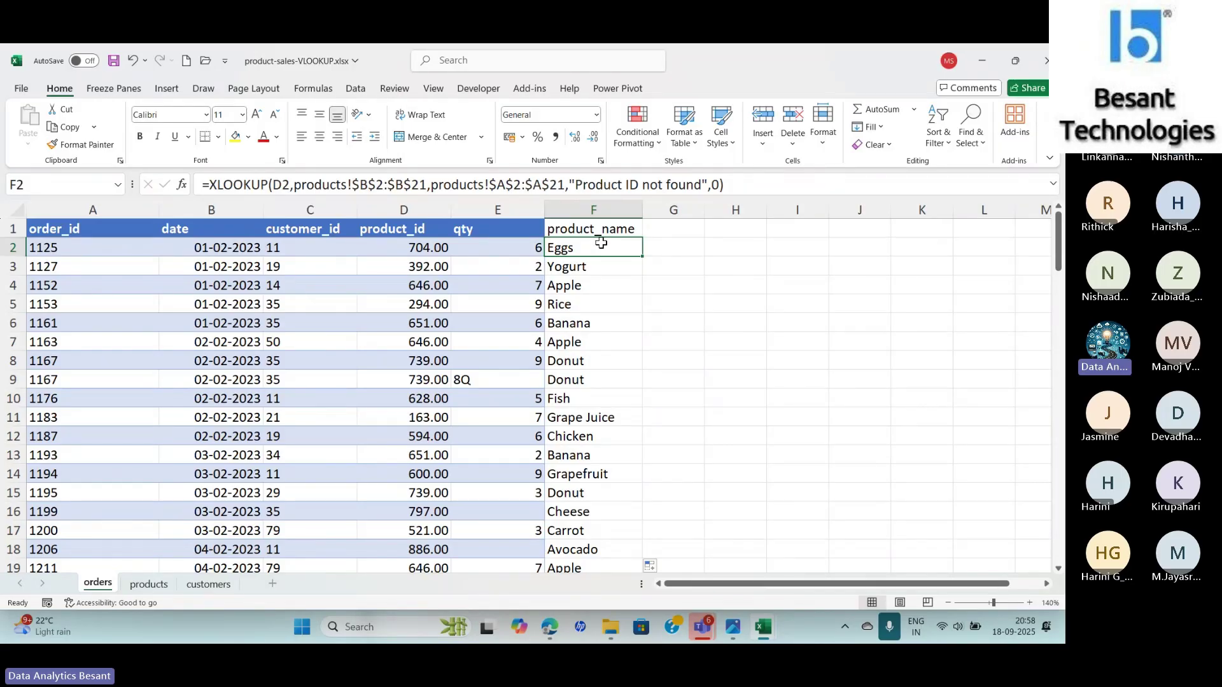
Step: Switch to the Teams meeting window and dismiss the chat notice about people outside the organization
{"action": "key", "text": "alt+Tab"}
{"action": "key", "text": "alt+Tab"}
{"action": "key", "text": "alt+Tab"}
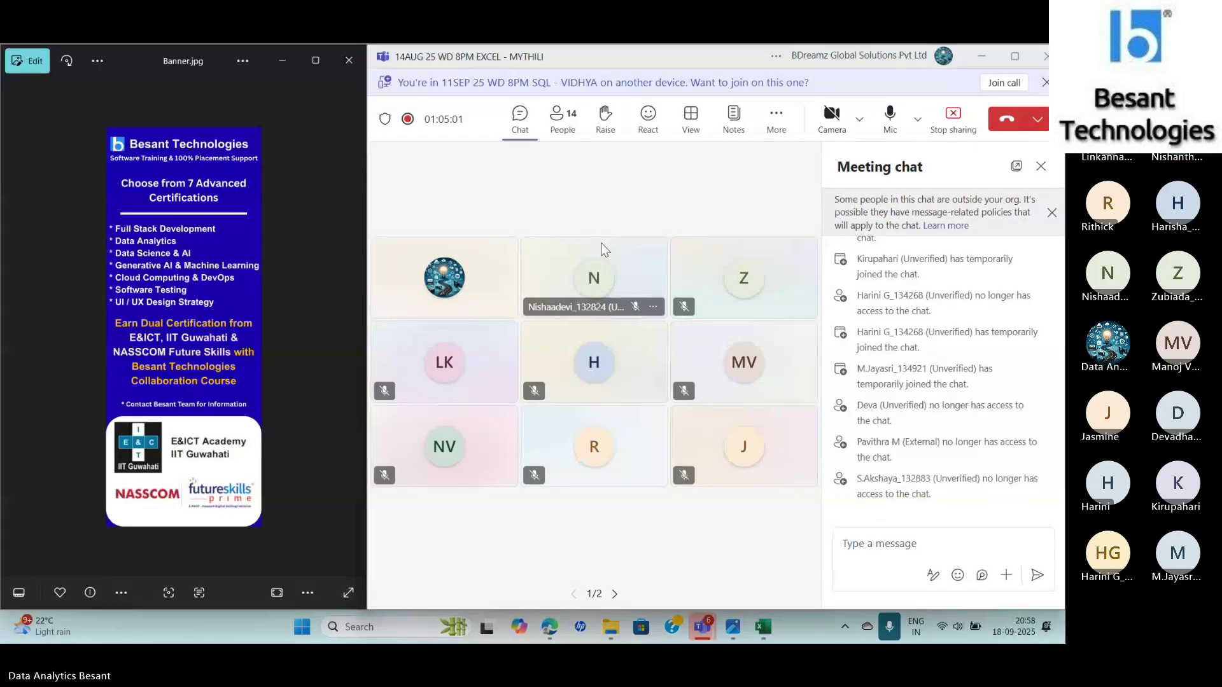
{"action": "key", "text": "alt+Tab"}
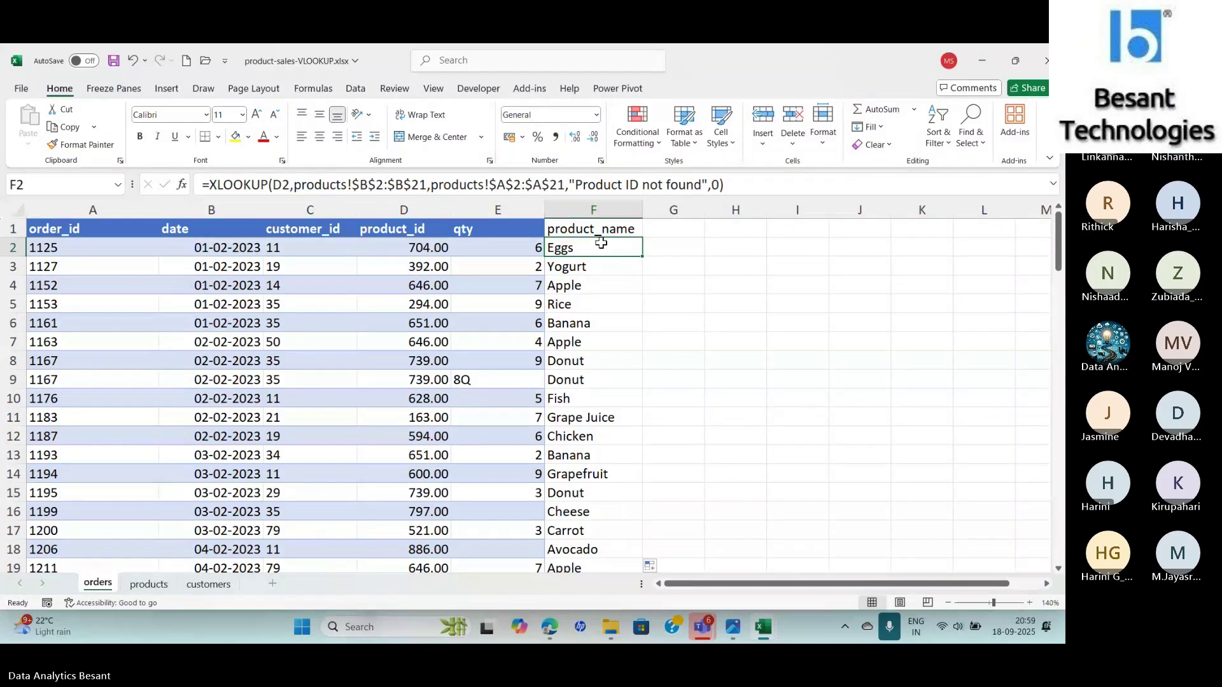
{"action": "key", "text": "alt+Tab"}
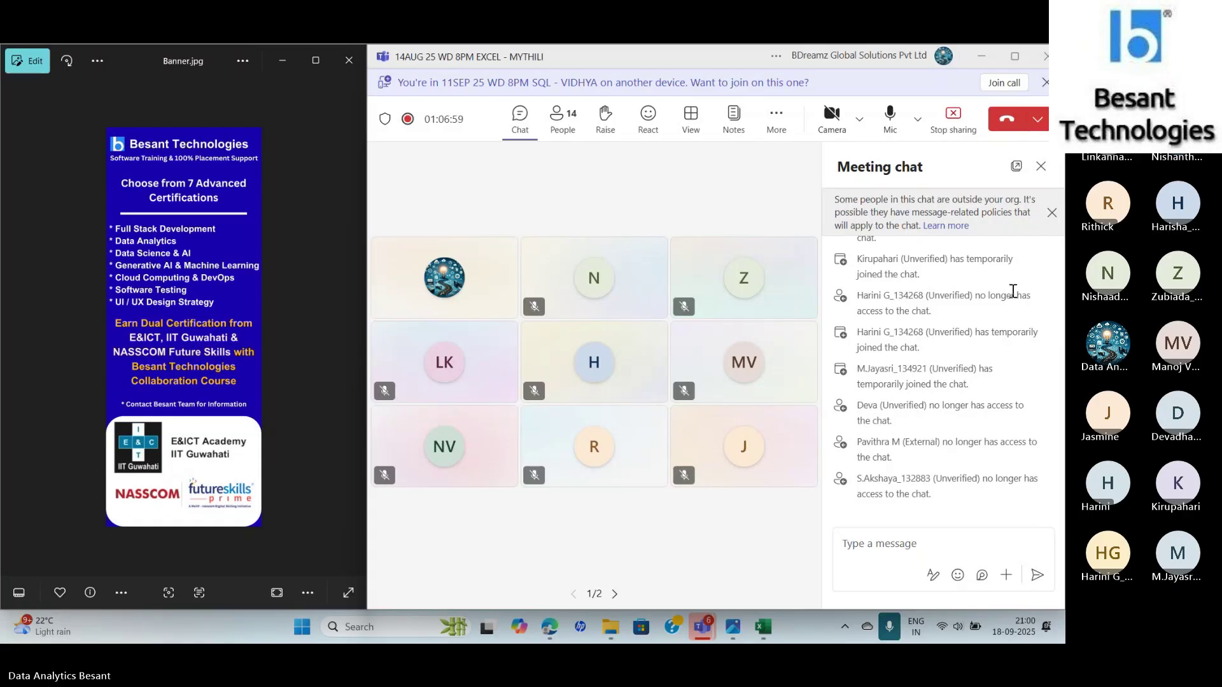
{"action": "left_click", "coordinate": [1051, 214]}
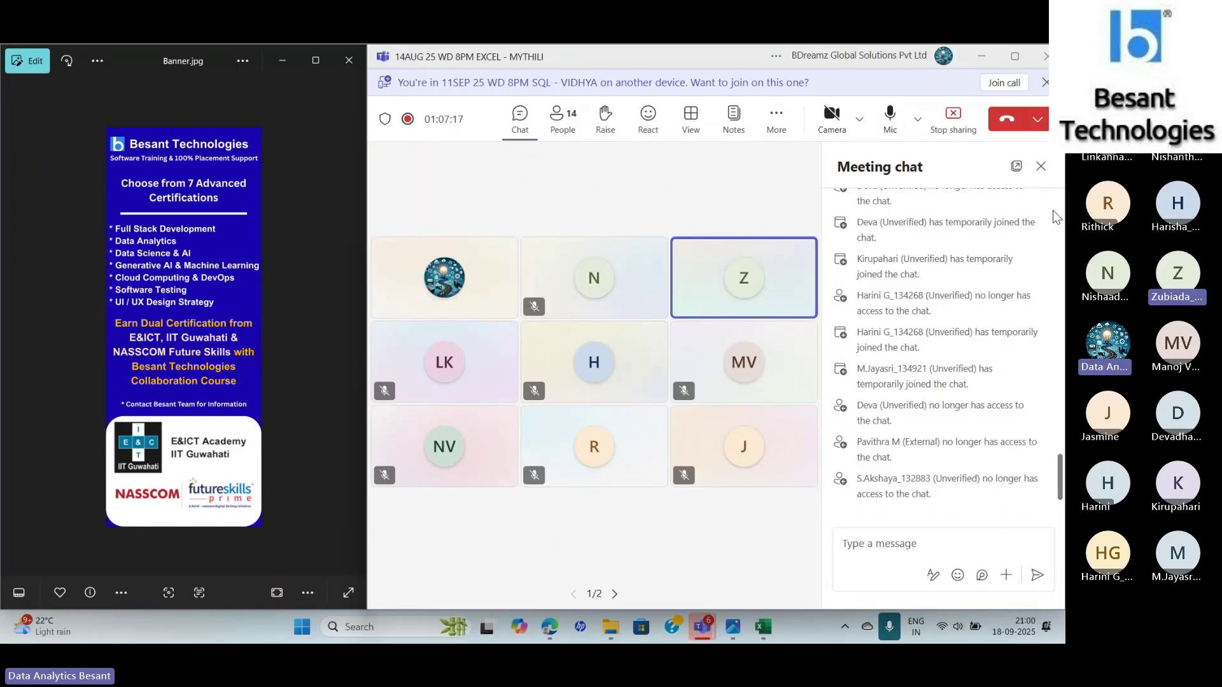
Step: Switch back to Excel and show the products sheet from its first row with the first product_id cell, B2, selected
{"action": "key", "text": "alt+Tab"}
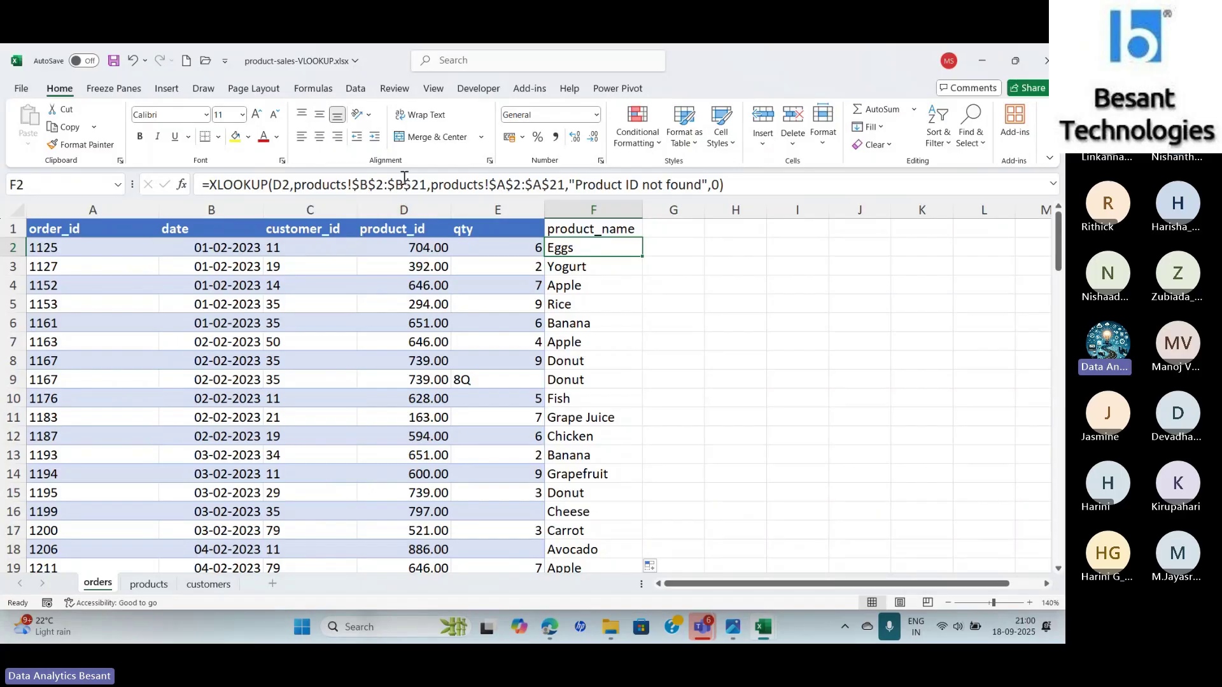
{"action": "left_click", "coordinate": [146, 584]}
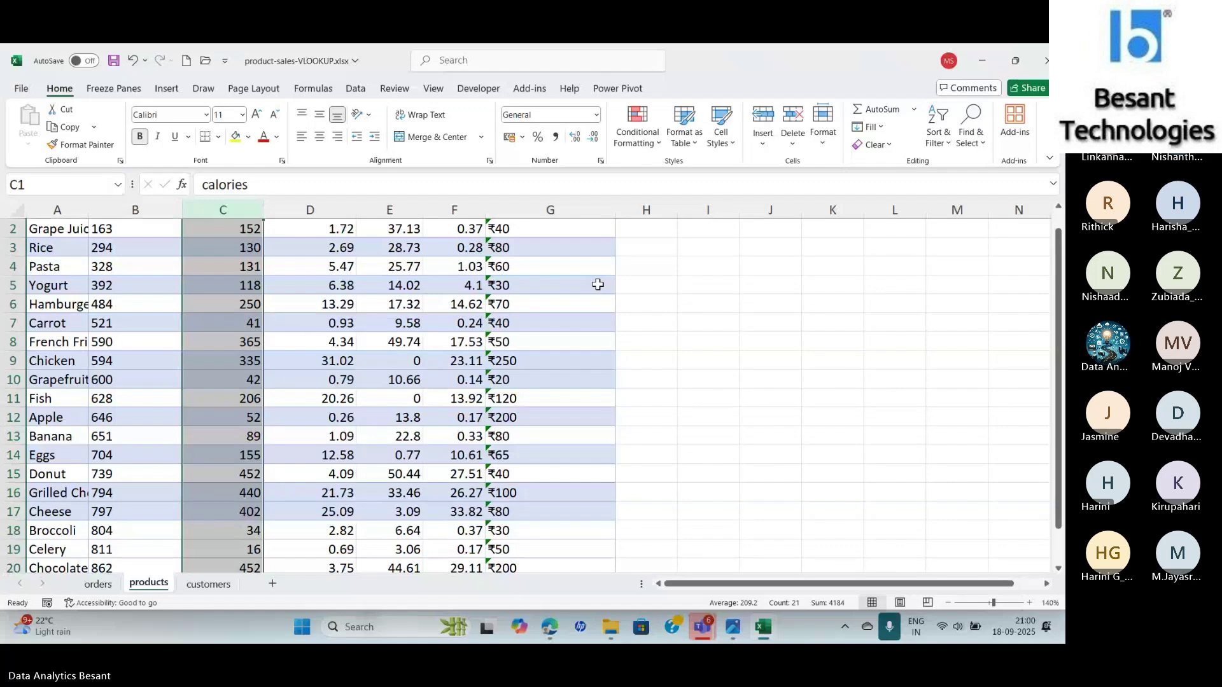
{"action": "key", "text": "ctrl+Home"}
{"action": "left_click", "coordinate": [109, 245]}
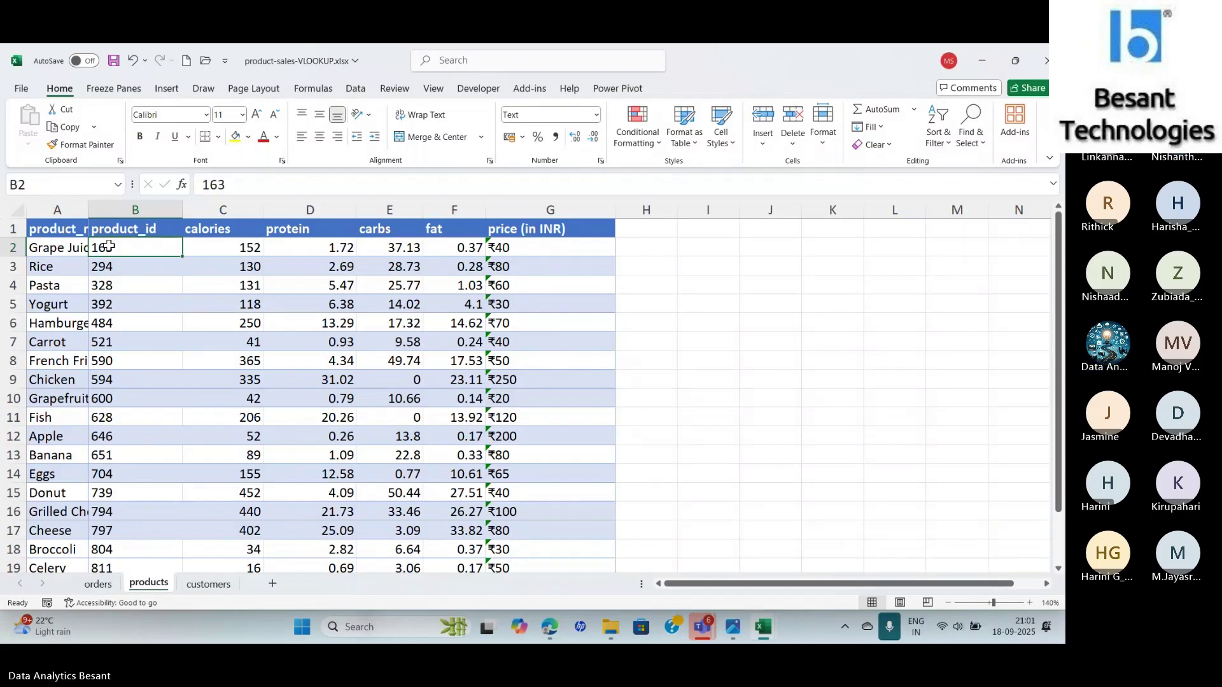
{"action": "key", "text": "alt+Tab"}
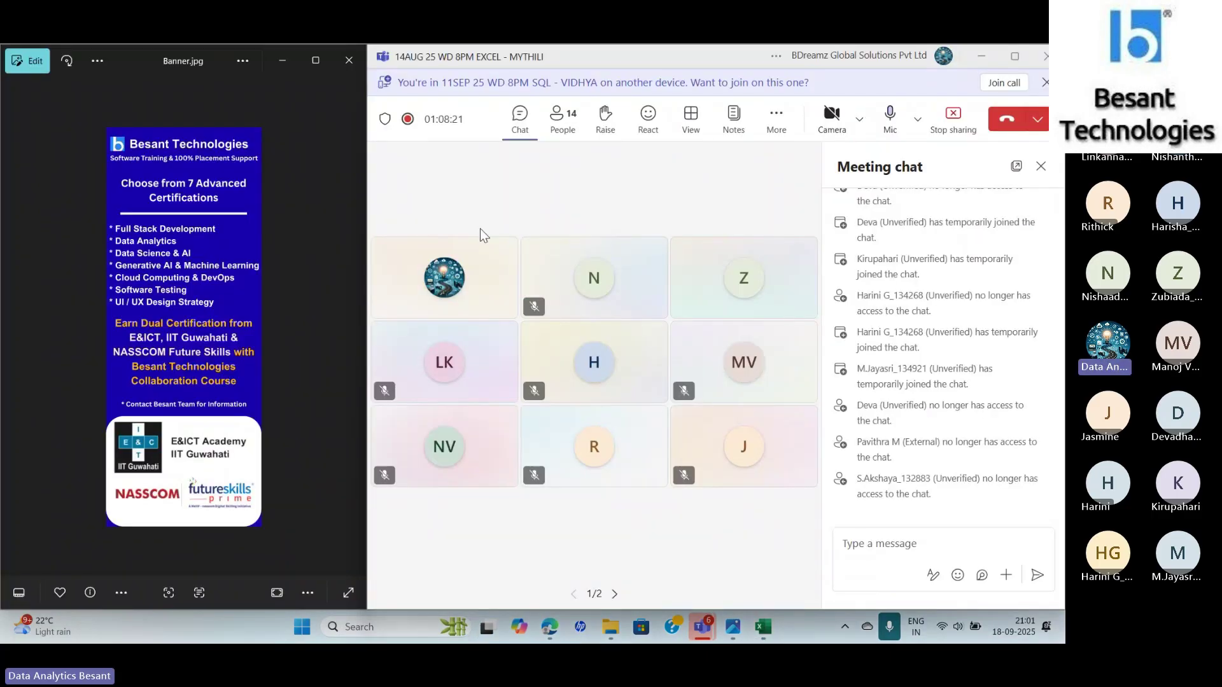
{"action": "key", "text": "alt+Tab"}
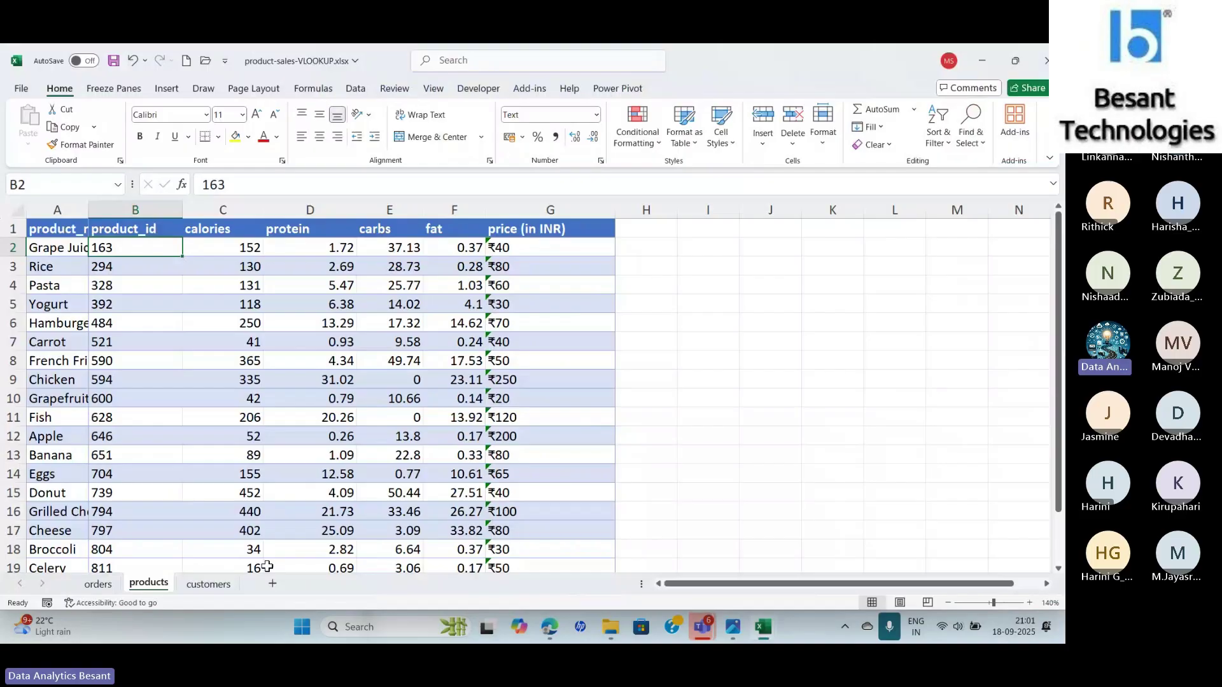
Step: Return to the orders sheet and copy F2's XLOOKUP formula across into G2
{"action": "left_click", "coordinate": [98, 583]}
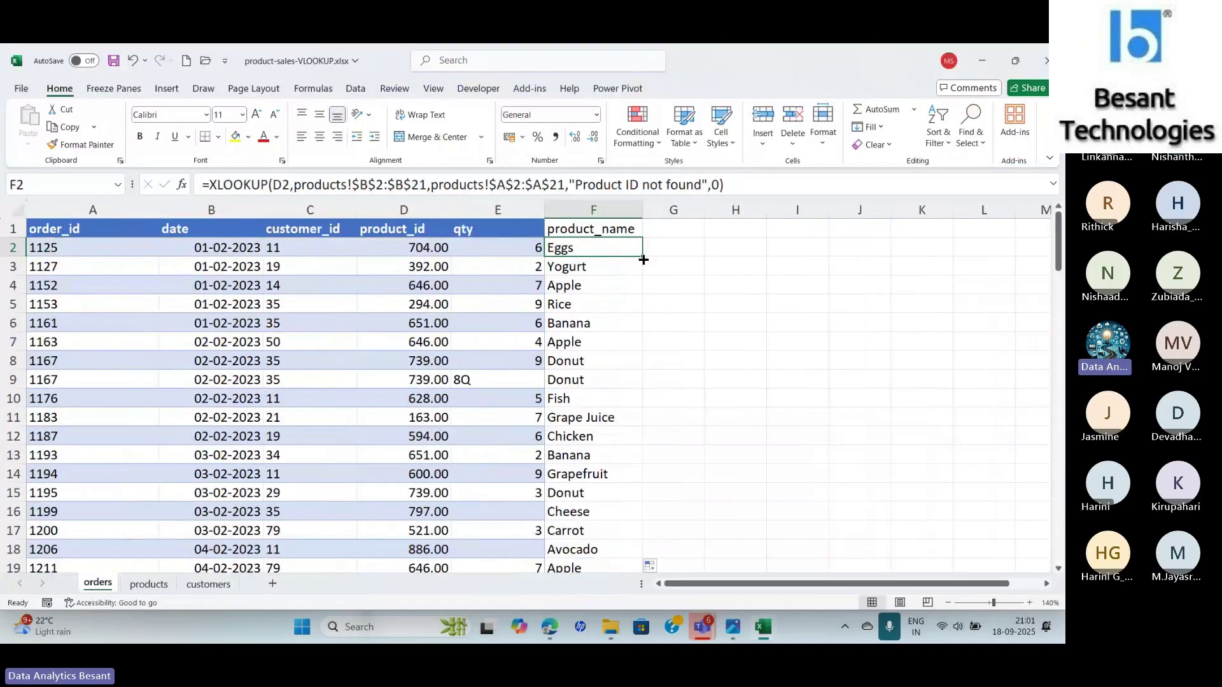
{"action": "left_click_drag", "start_coordinate": [642, 256], "coordinate": [677, 250]}
{"action": "left_click", "coordinate": [677, 250]}
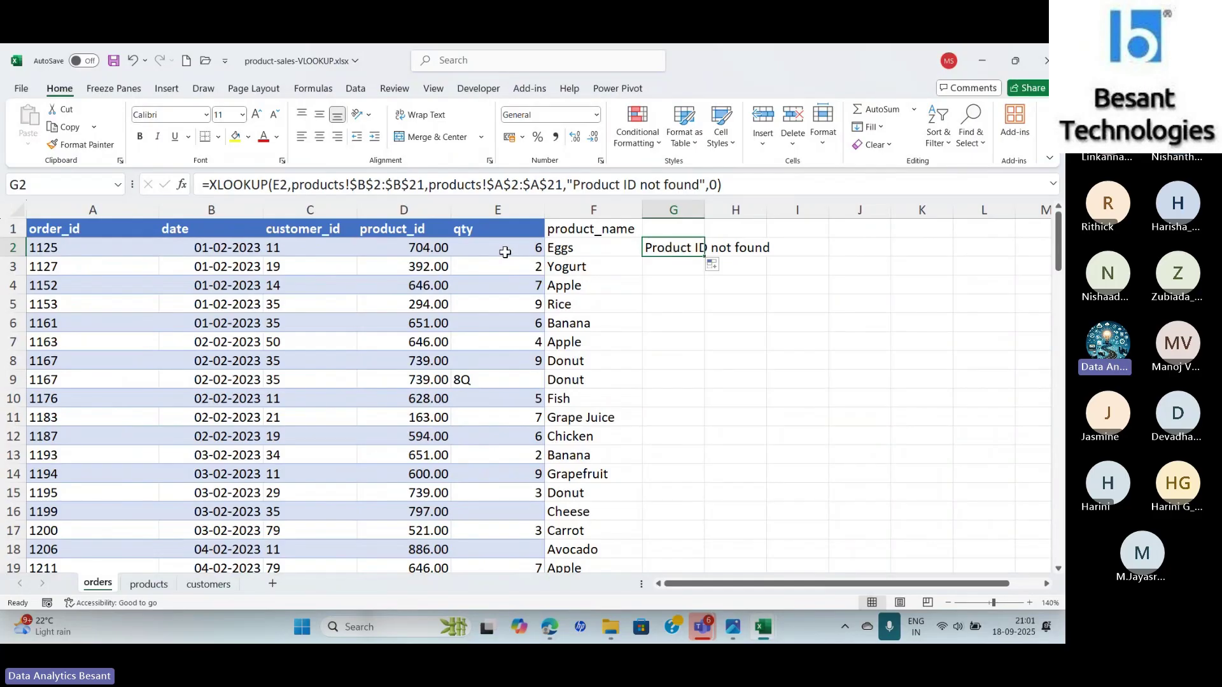
Step: Lock the lookup value's column in F2's XLOOKUP formula as $D2 and commit the formula
{"action": "left_click", "coordinate": [614, 250]}
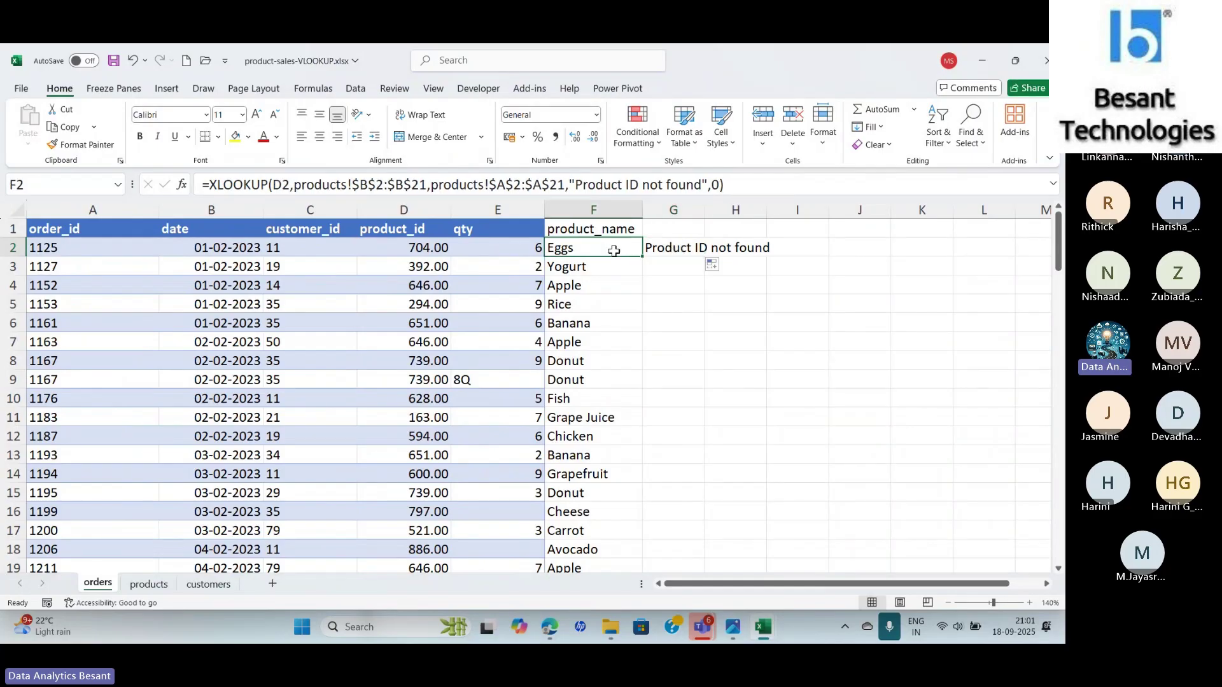
{"action": "left_click", "coordinate": [273, 185]}
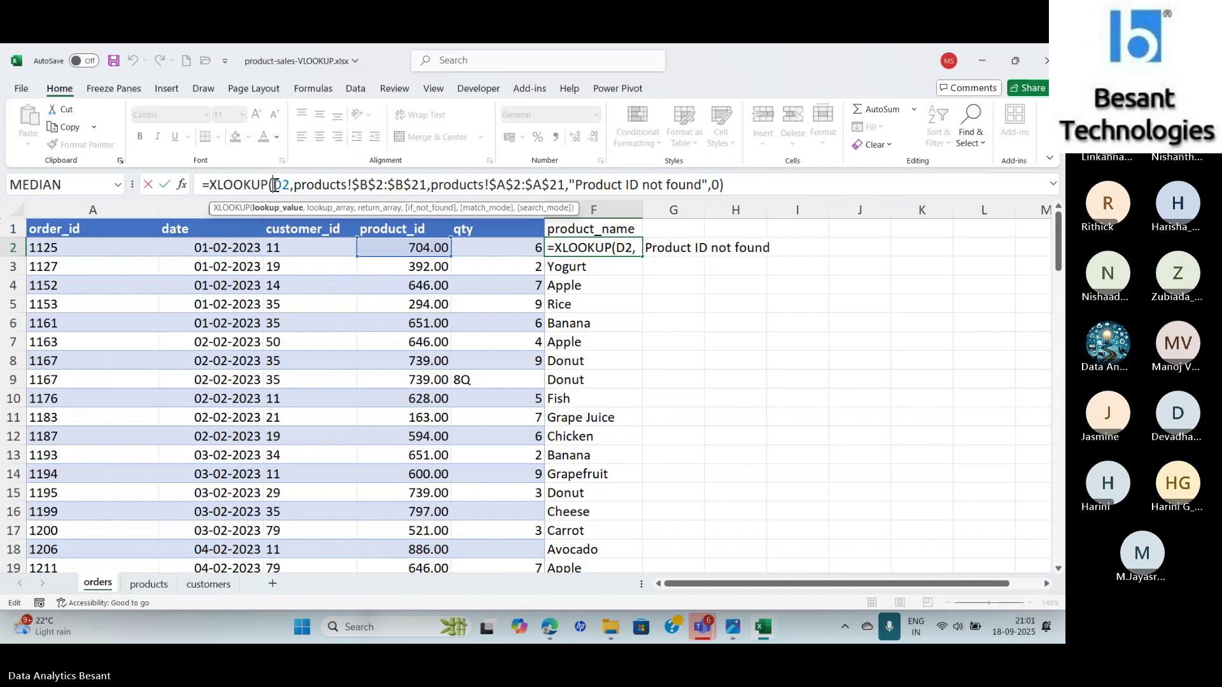
{"action": "key", "text": "F4"}
{"action": "key", "text": "F4"}
{"action": "key", "text": "F4"}
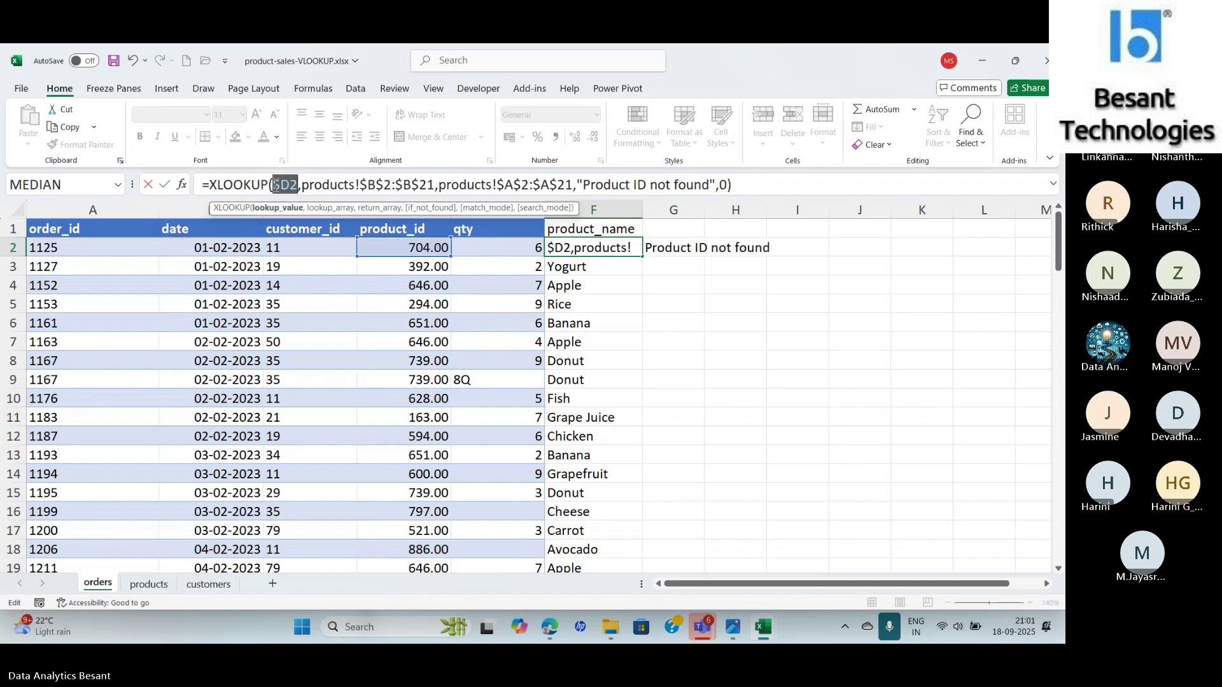
{"action": "key", "text": "Return"}
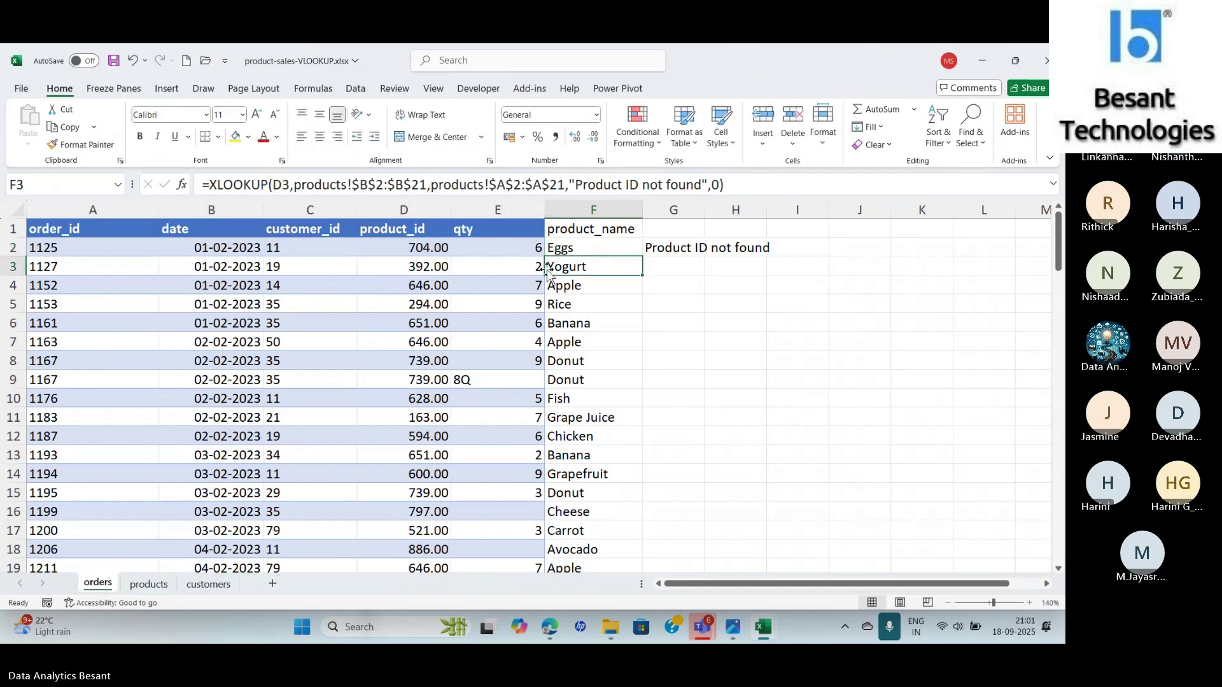
Step: Fill F2's updated formula down the product_name column and copy it across into G2
{"action": "left_click", "coordinate": [599, 245]}
{"action": "double_click", "coordinate": [643, 255]}
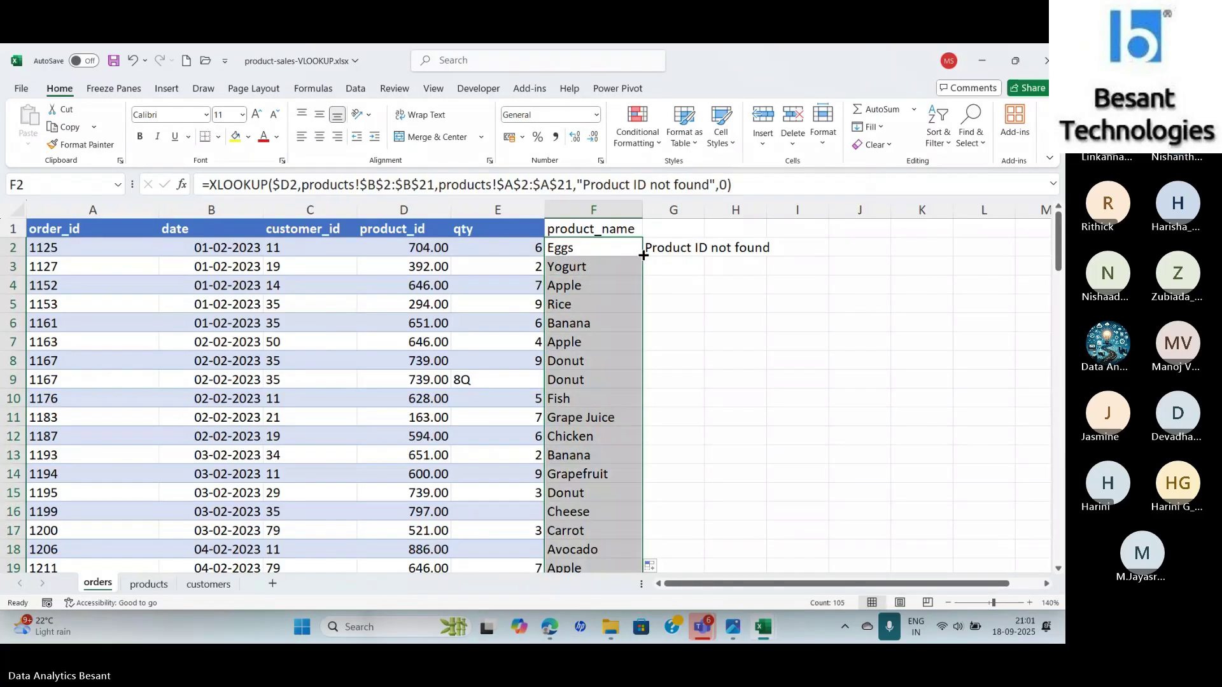
{"action": "left_click", "coordinate": [630, 249]}
{"action": "left_click_drag", "start_coordinate": [643, 256], "coordinate": [698, 258]}
{"action": "left_click", "coordinate": [678, 252]}
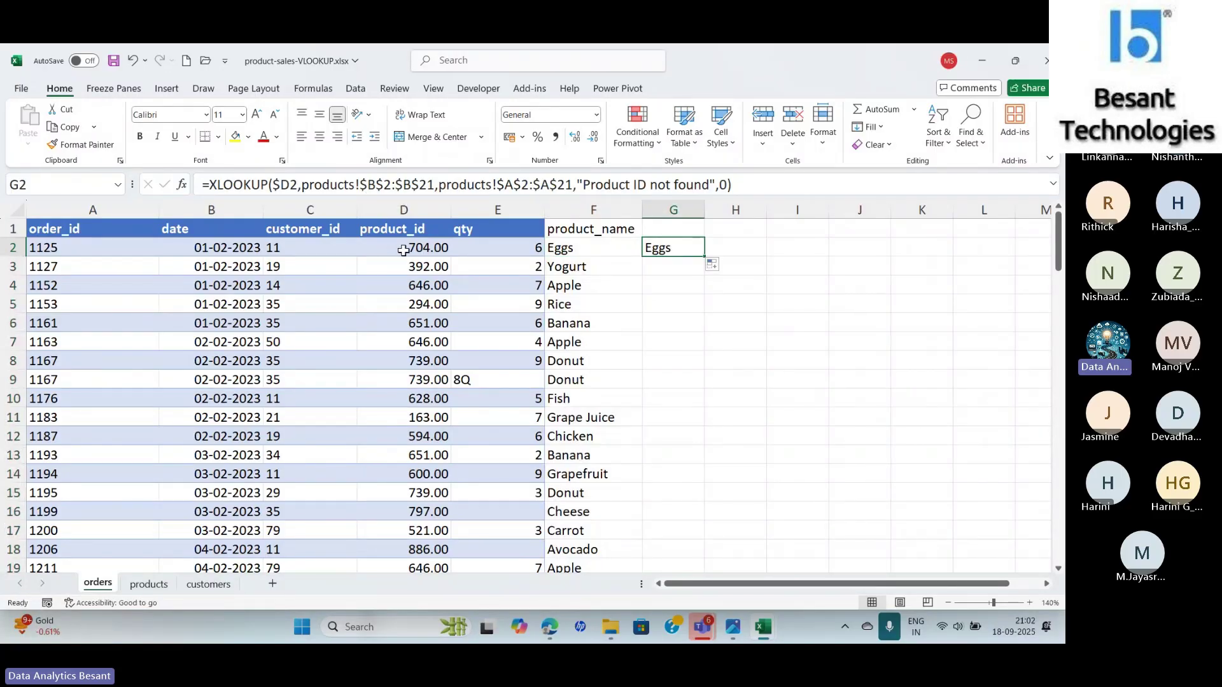
Step: Check the calories column on the products sheet, and set the return array in G2's formula on orders to products!$C$2:$C$21
{"action": "left_click", "coordinate": [149, 584]}
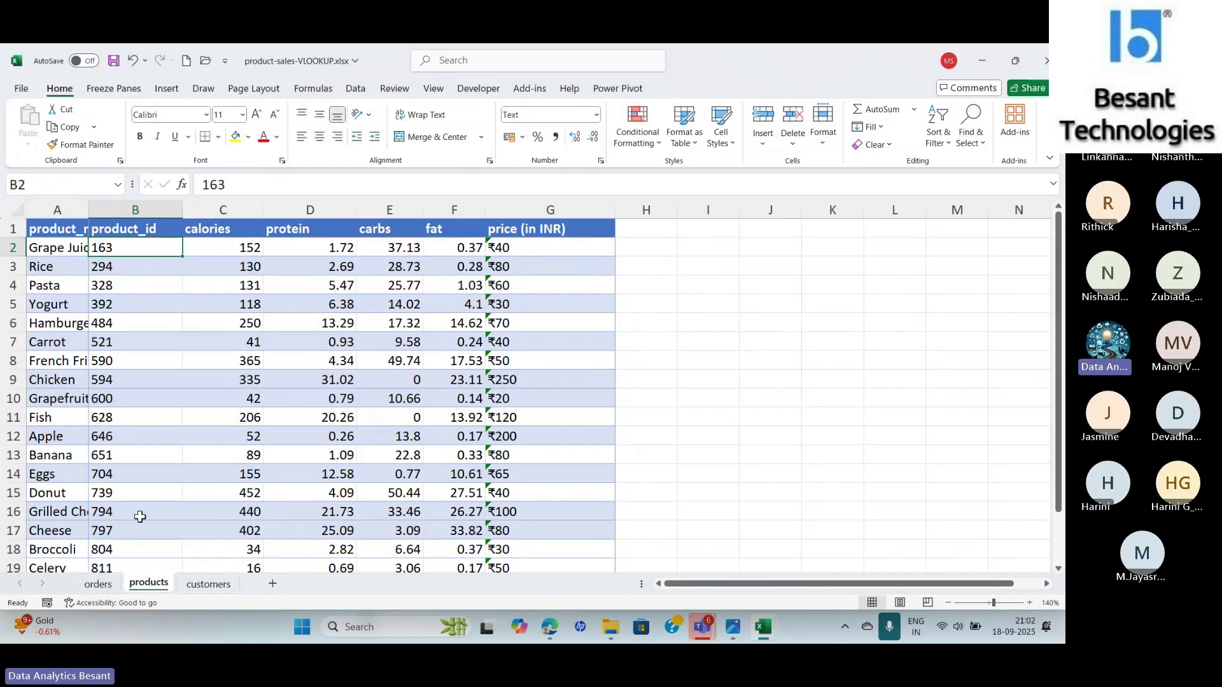
{"action": "left_click", "coordinate": [98, 584]}
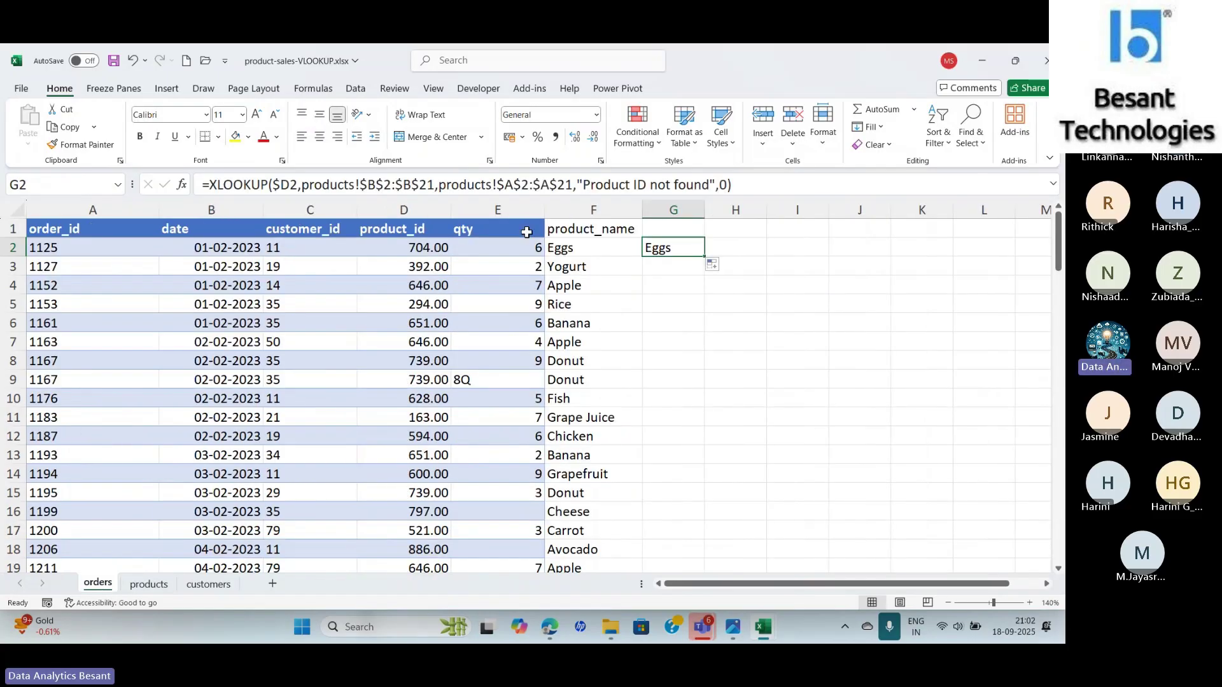
{"action": "left_click", "coordinate": [513, 185]}
{"action": "key", "text": "BackSpace"}
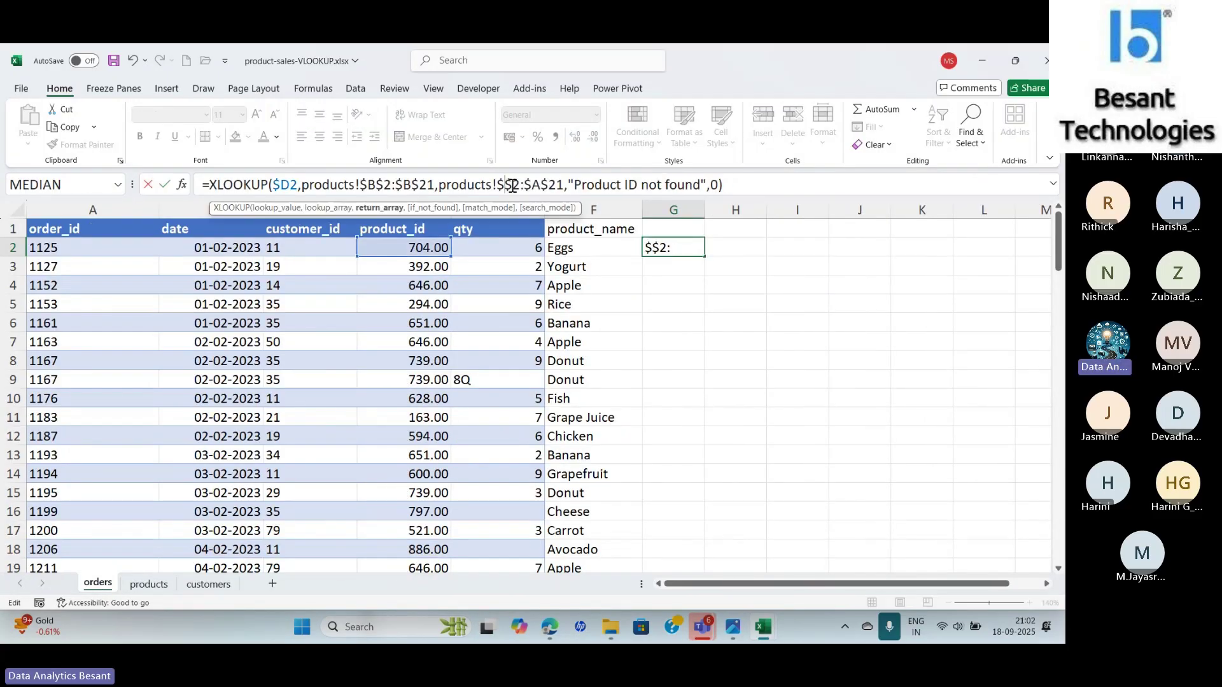
{"action": "type", "text": "C"}
{"action": "key", "text": "Right"}
{"action": "key", "text": "Right"}
{"action": "key", "text": "Right"}
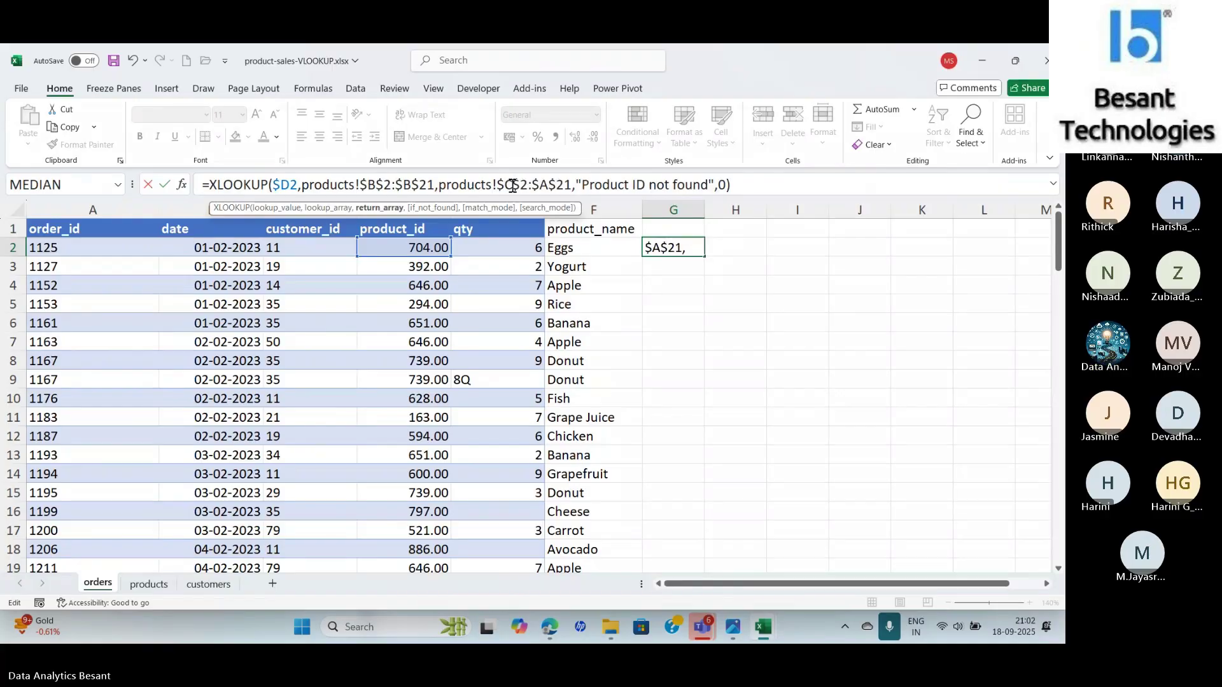
{"action": "key", "text": "BackSpace"}
{"action": "type", "text": "C"}
{"action": "key", "text": "Return"}
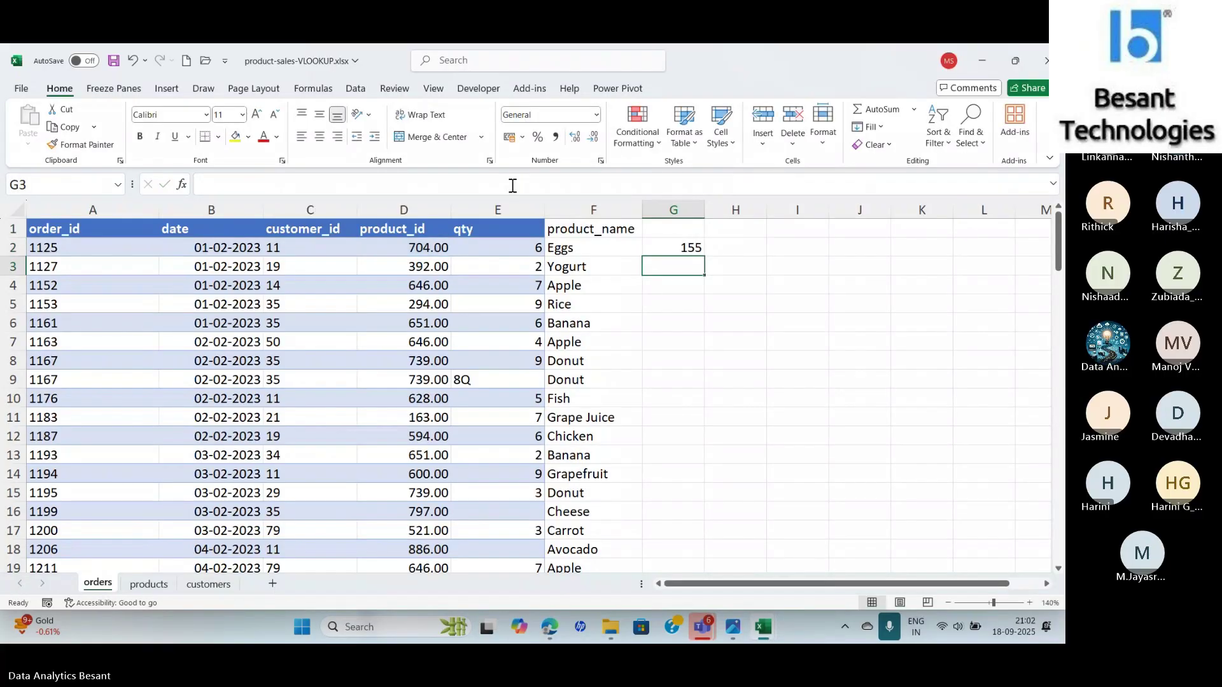
Step: Fill G2's formula down column G for all orders and enter the header calorie in G1
{"action": "left_click", "coordinate": [673, 250]}
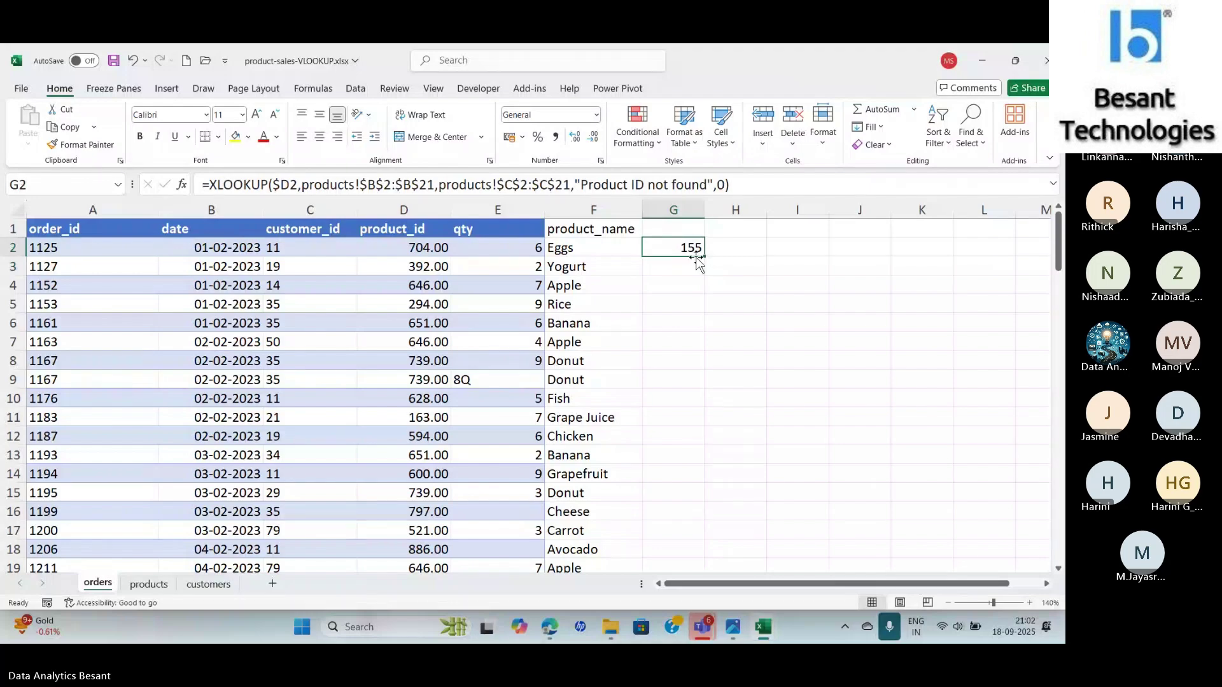
{"action": "double_click", "coordinate": [704, 255]}
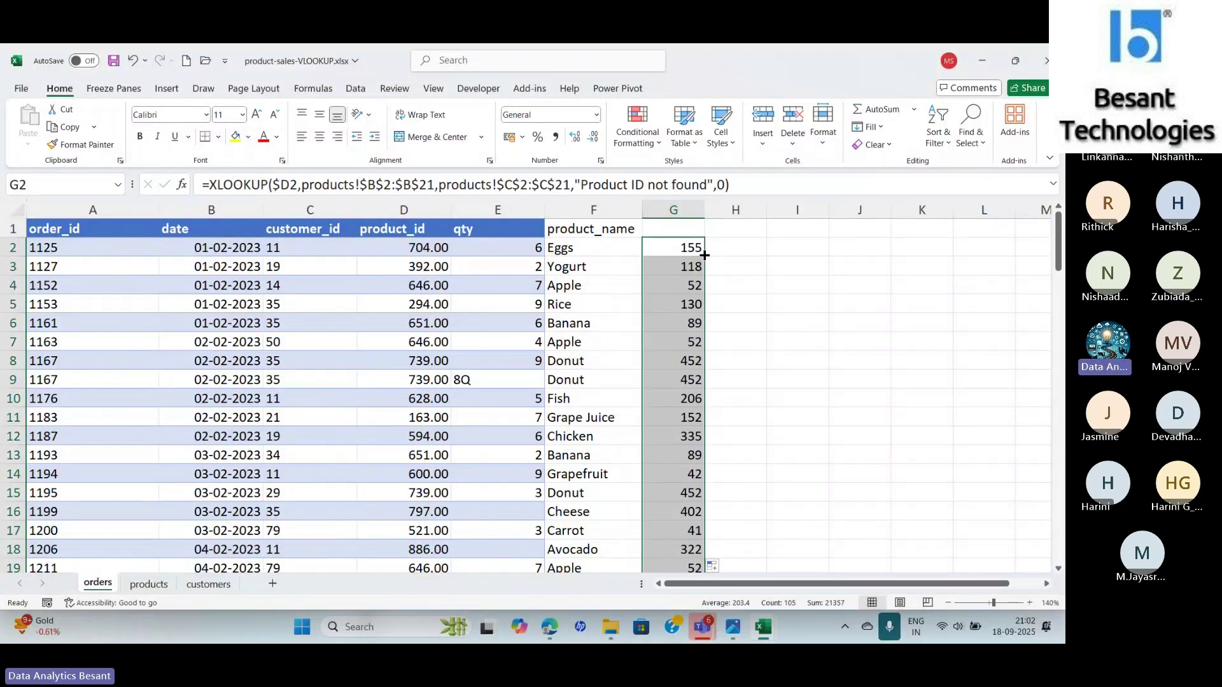
{"action": "left_click", "coordinate": [687, 232]}
{"action": "type", "text": "calo"}
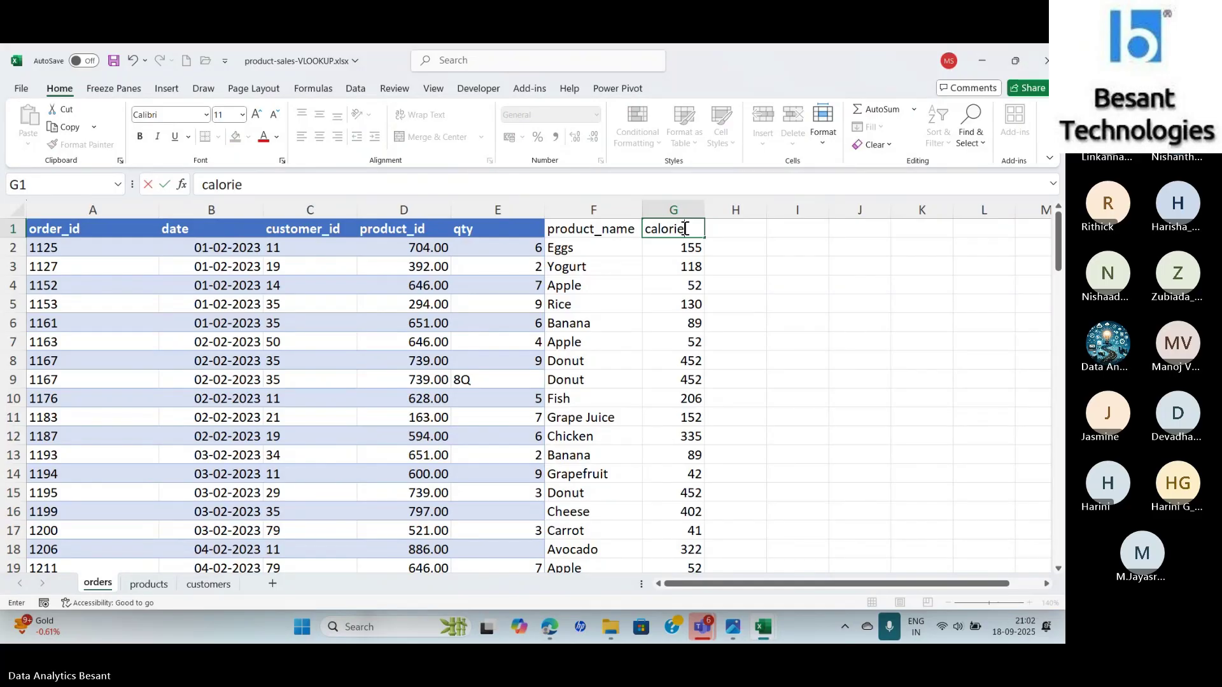
{"action": "type", "text": "rie"}
{"action": "key", "text": "Return"}
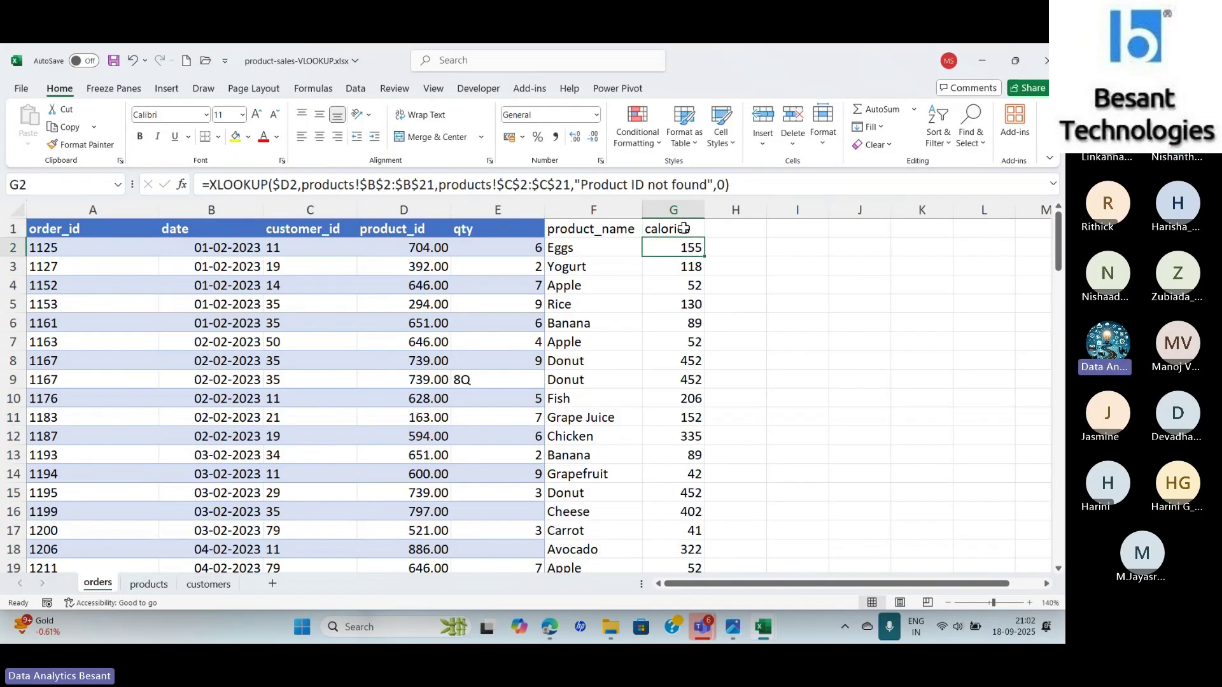
{"action": "left_click", "coordinate": [683, 227]}
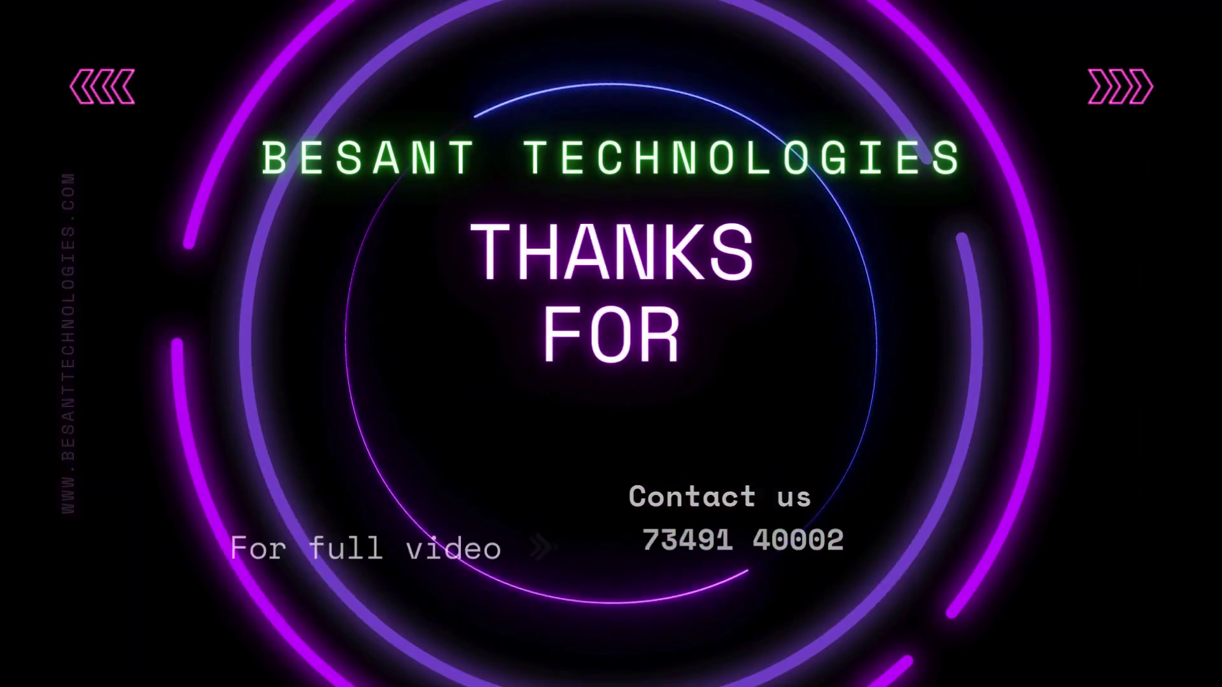